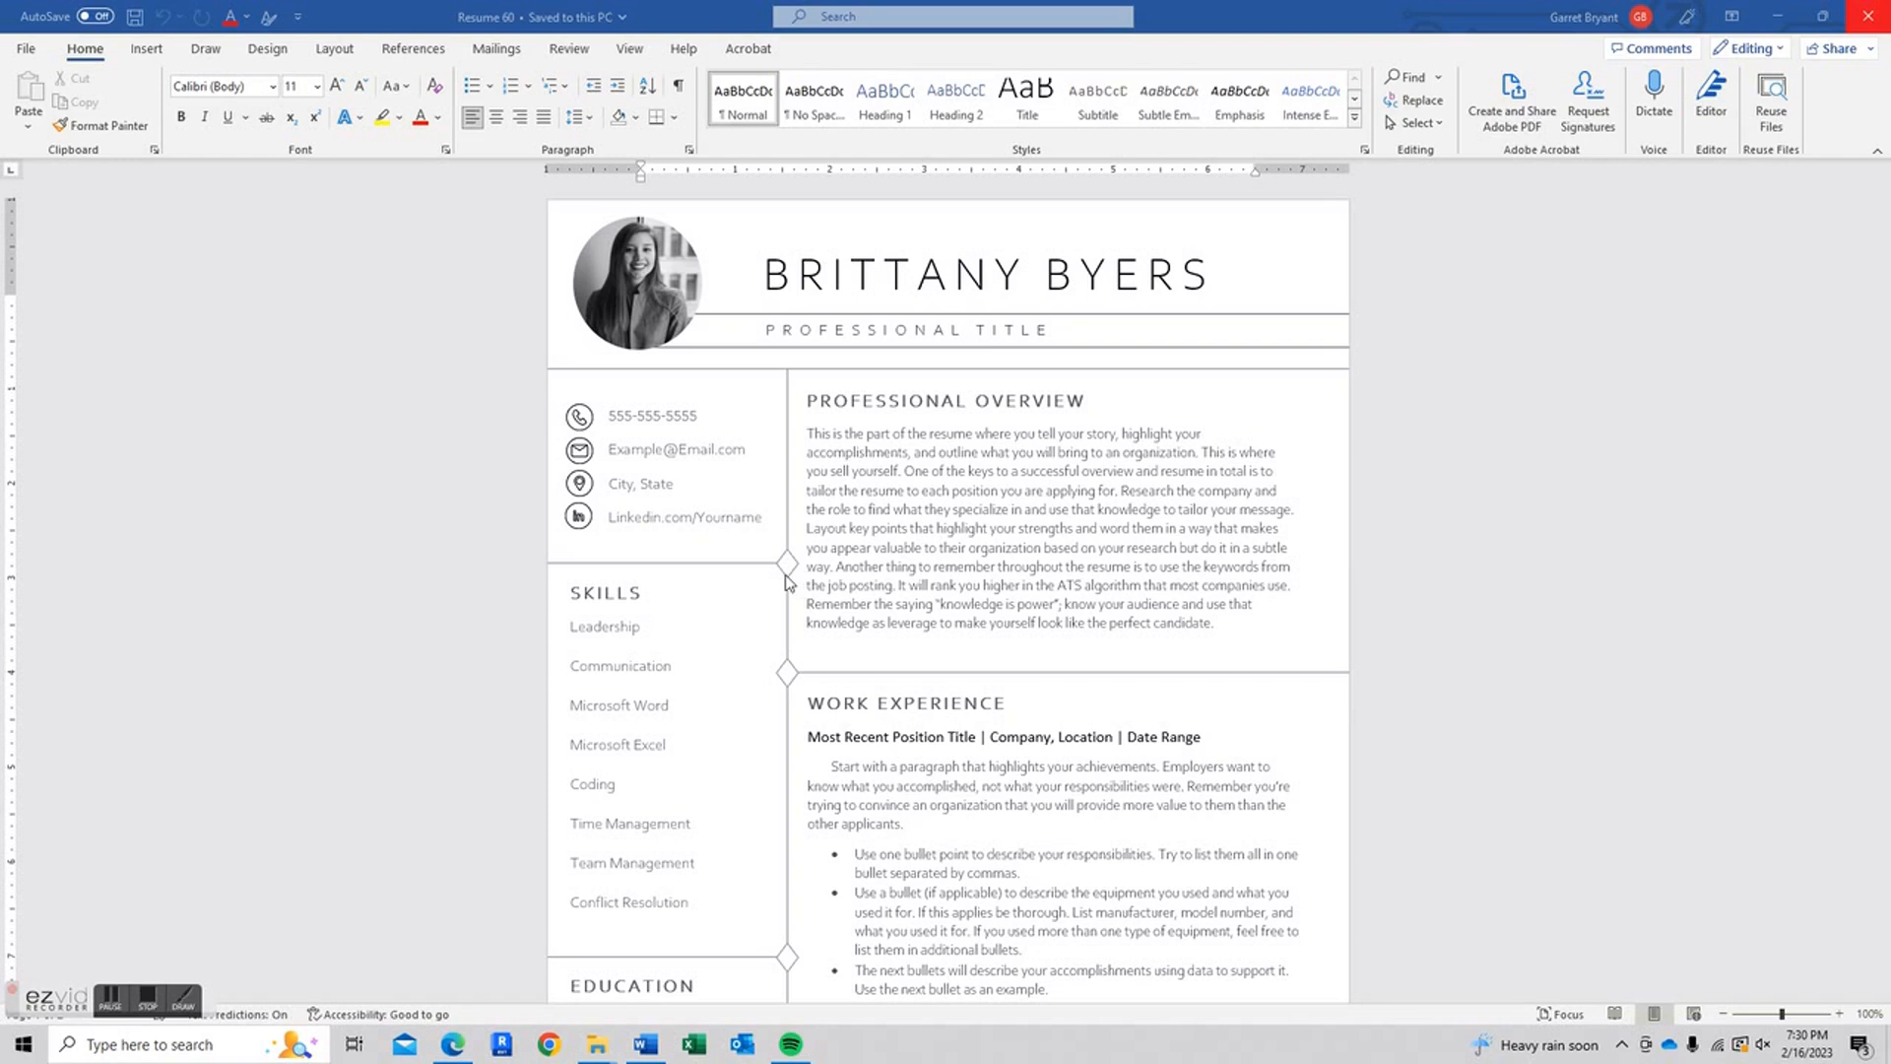
Select the divider diamond, header photo, overview text, phone icon and overview frame in turn to examine how the resume is built
left_click(787, 565)
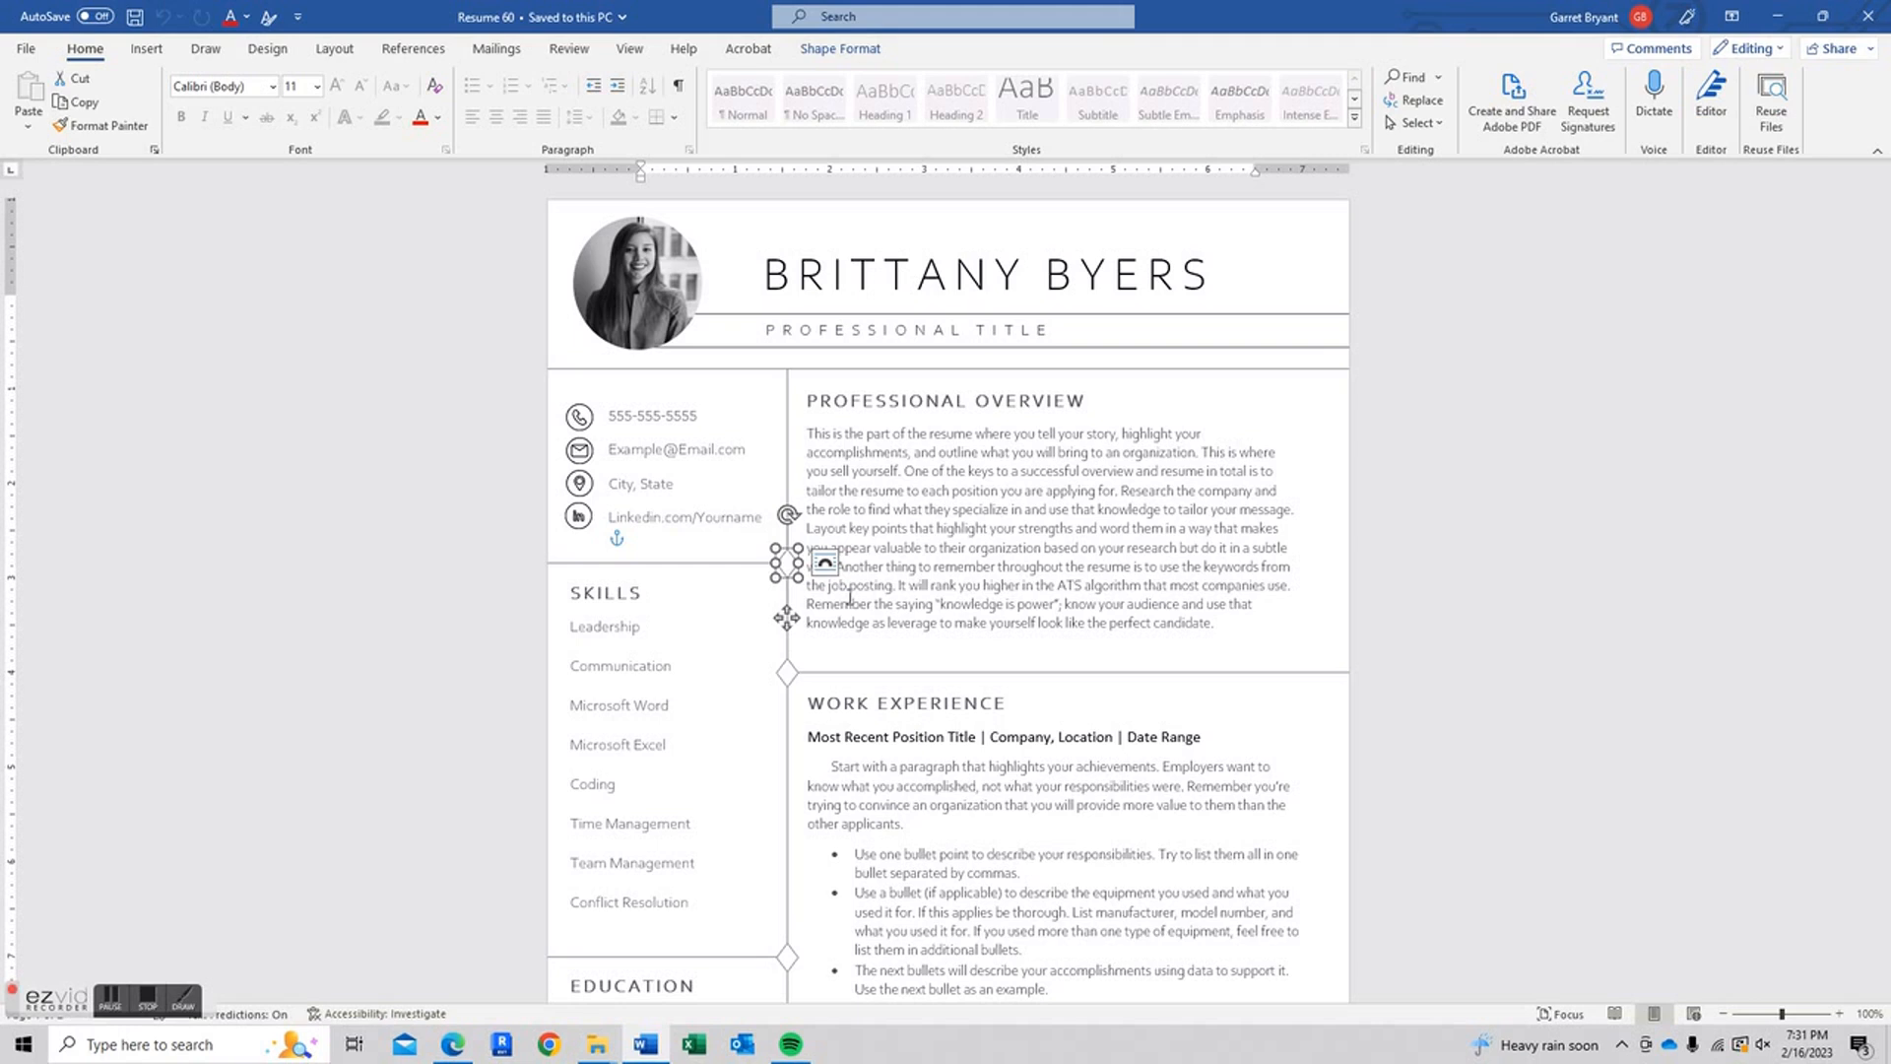
left_click(666, 288)
left_click(666, 288)
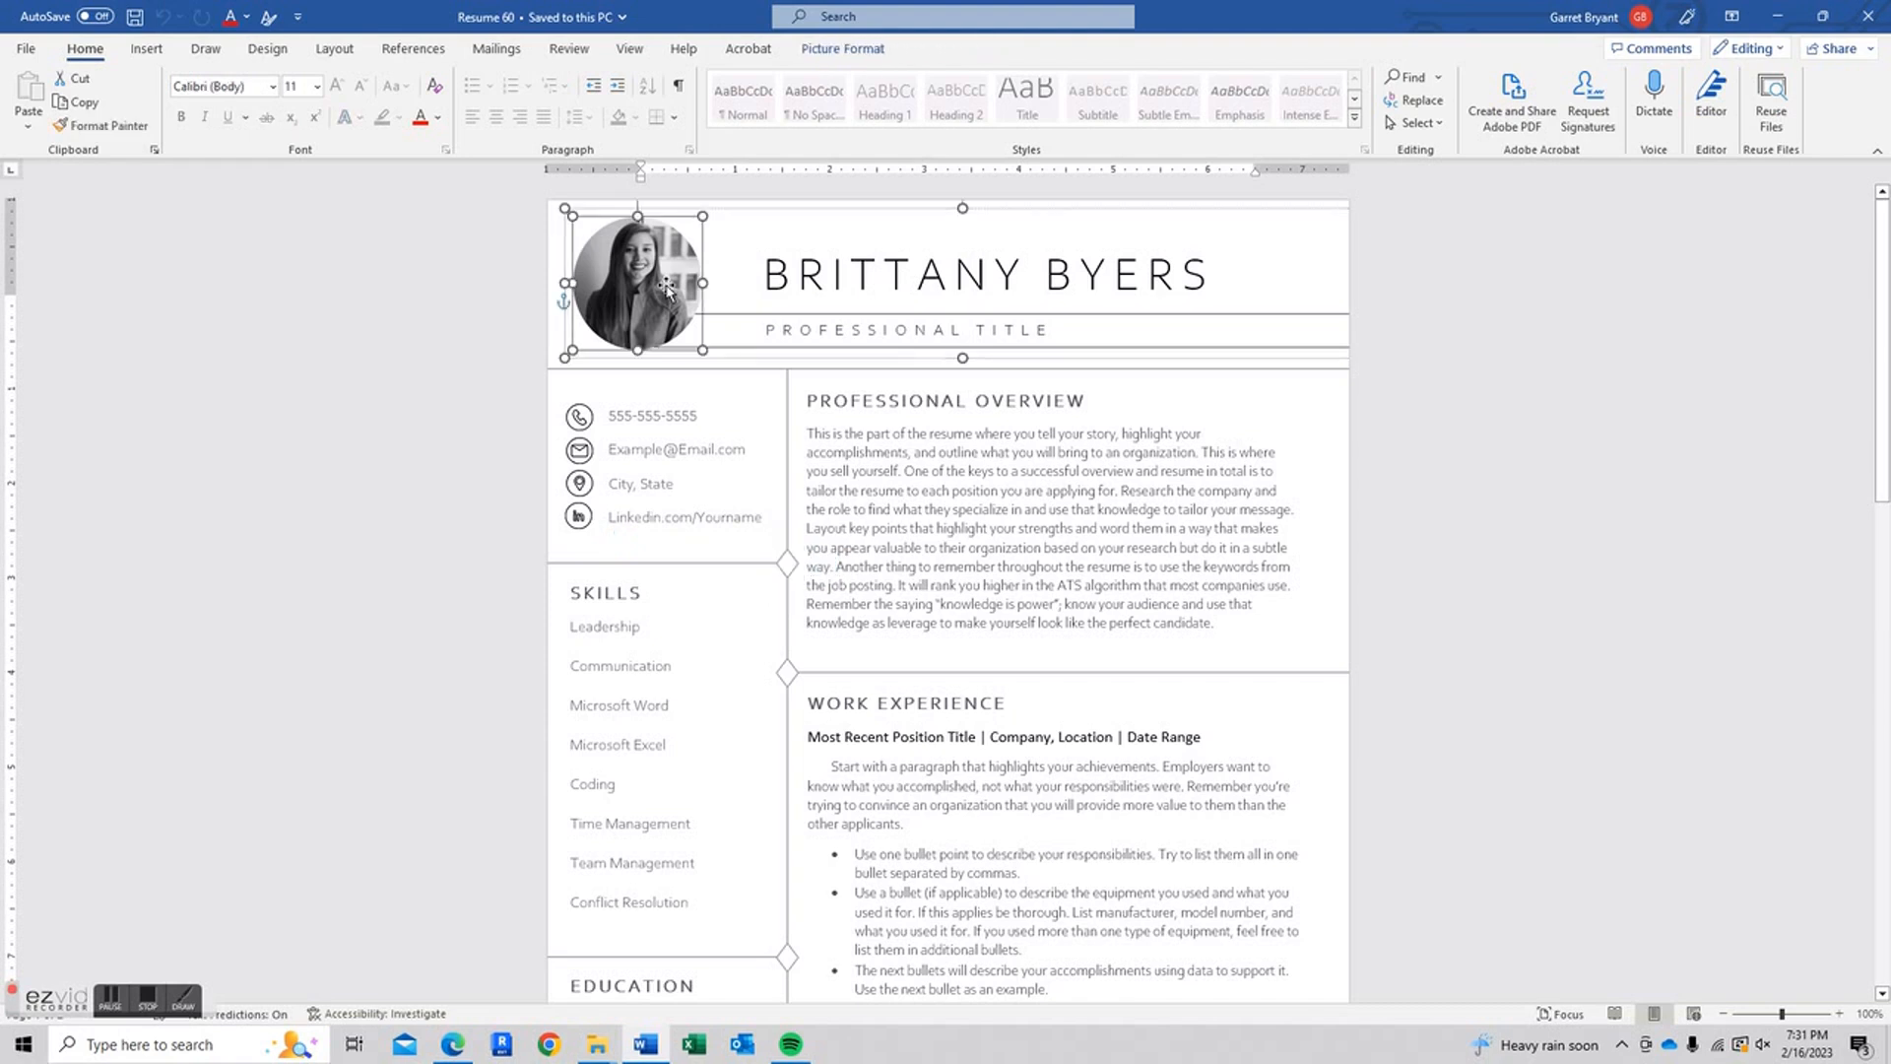
left_click(972, 452)
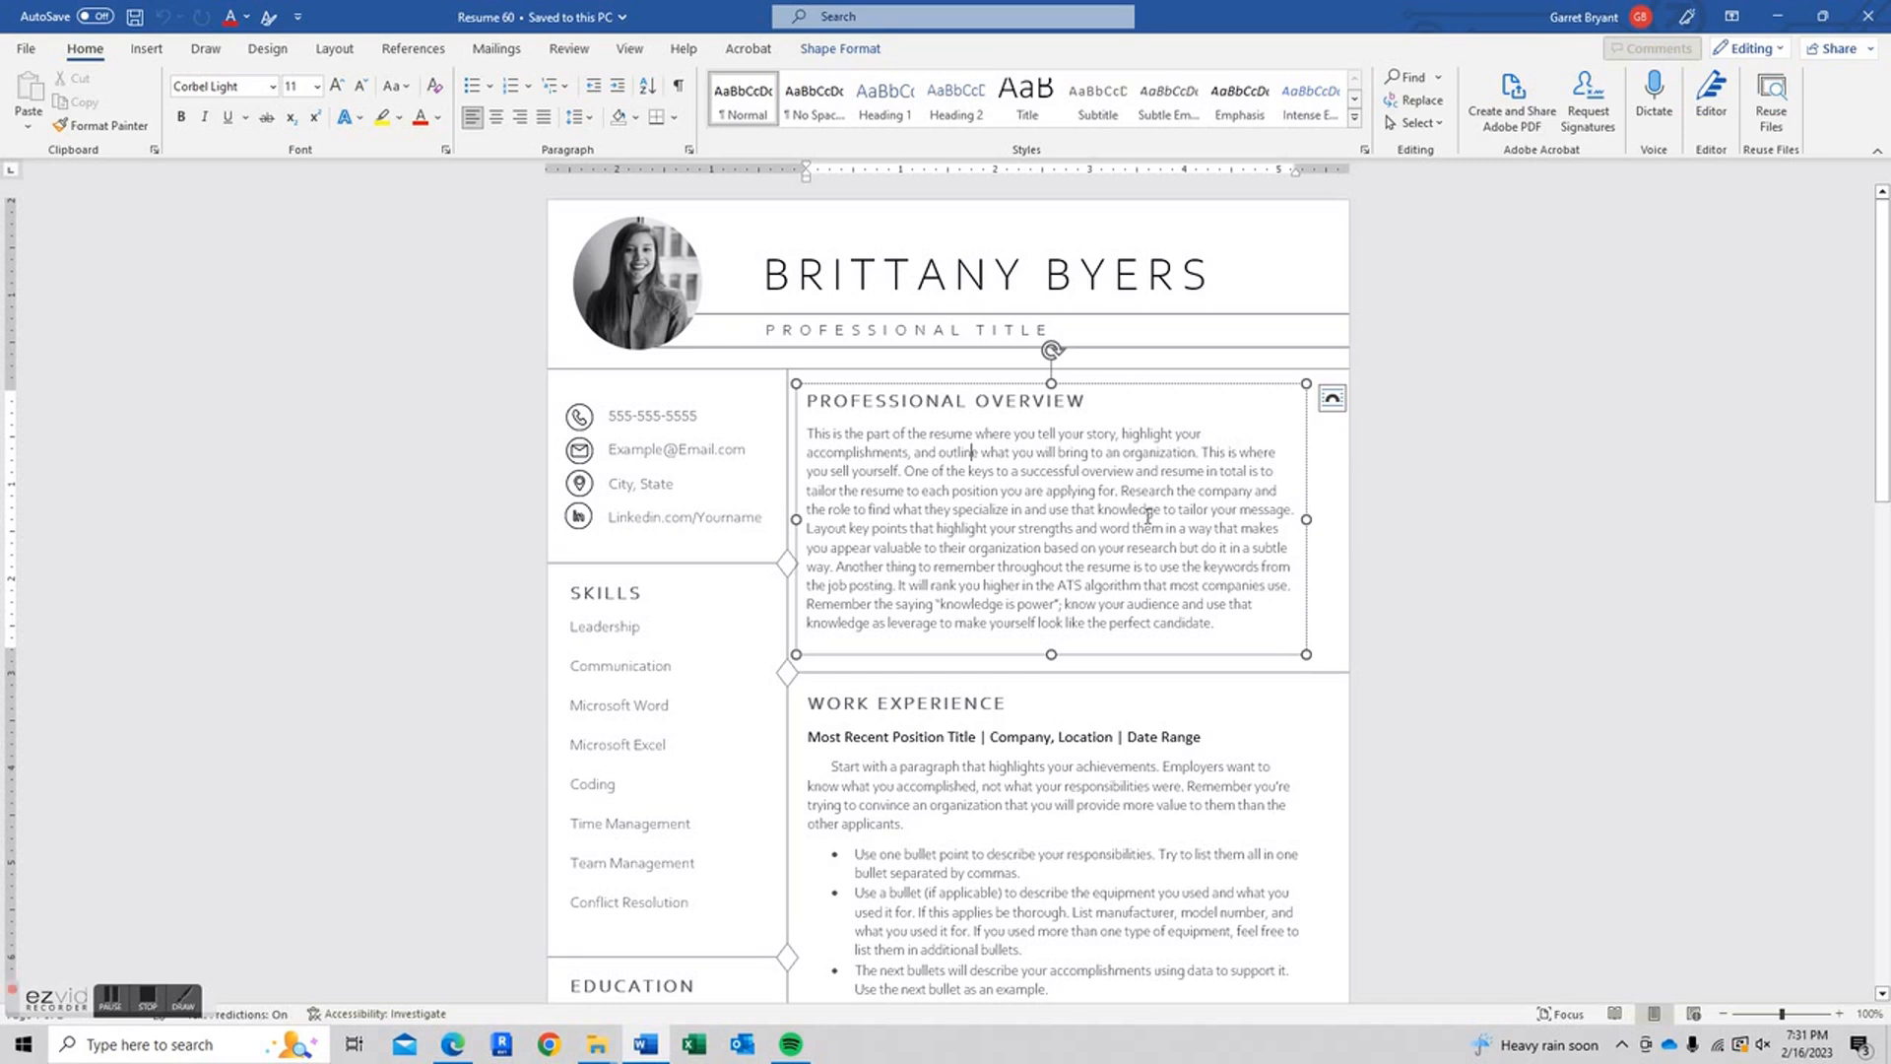
left_click(574, 421)
left_click(575, 420)
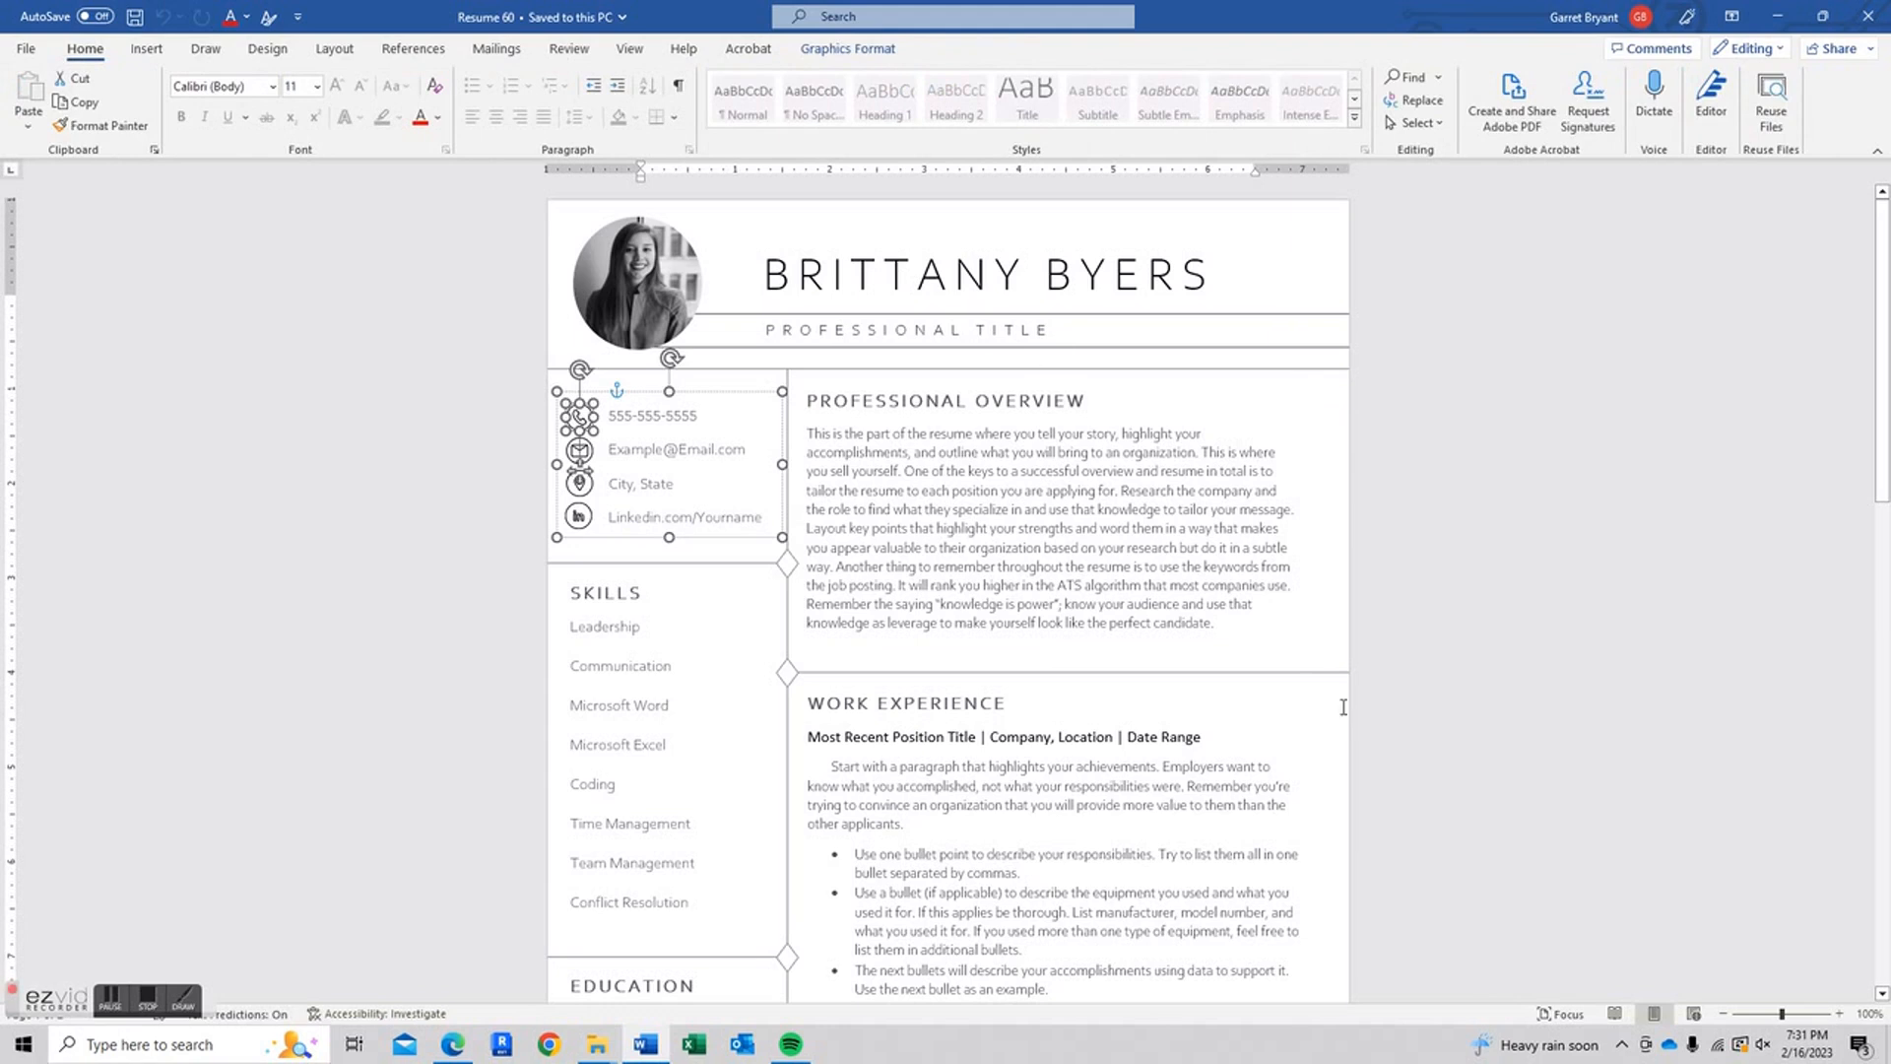
left_click(1052, 371)
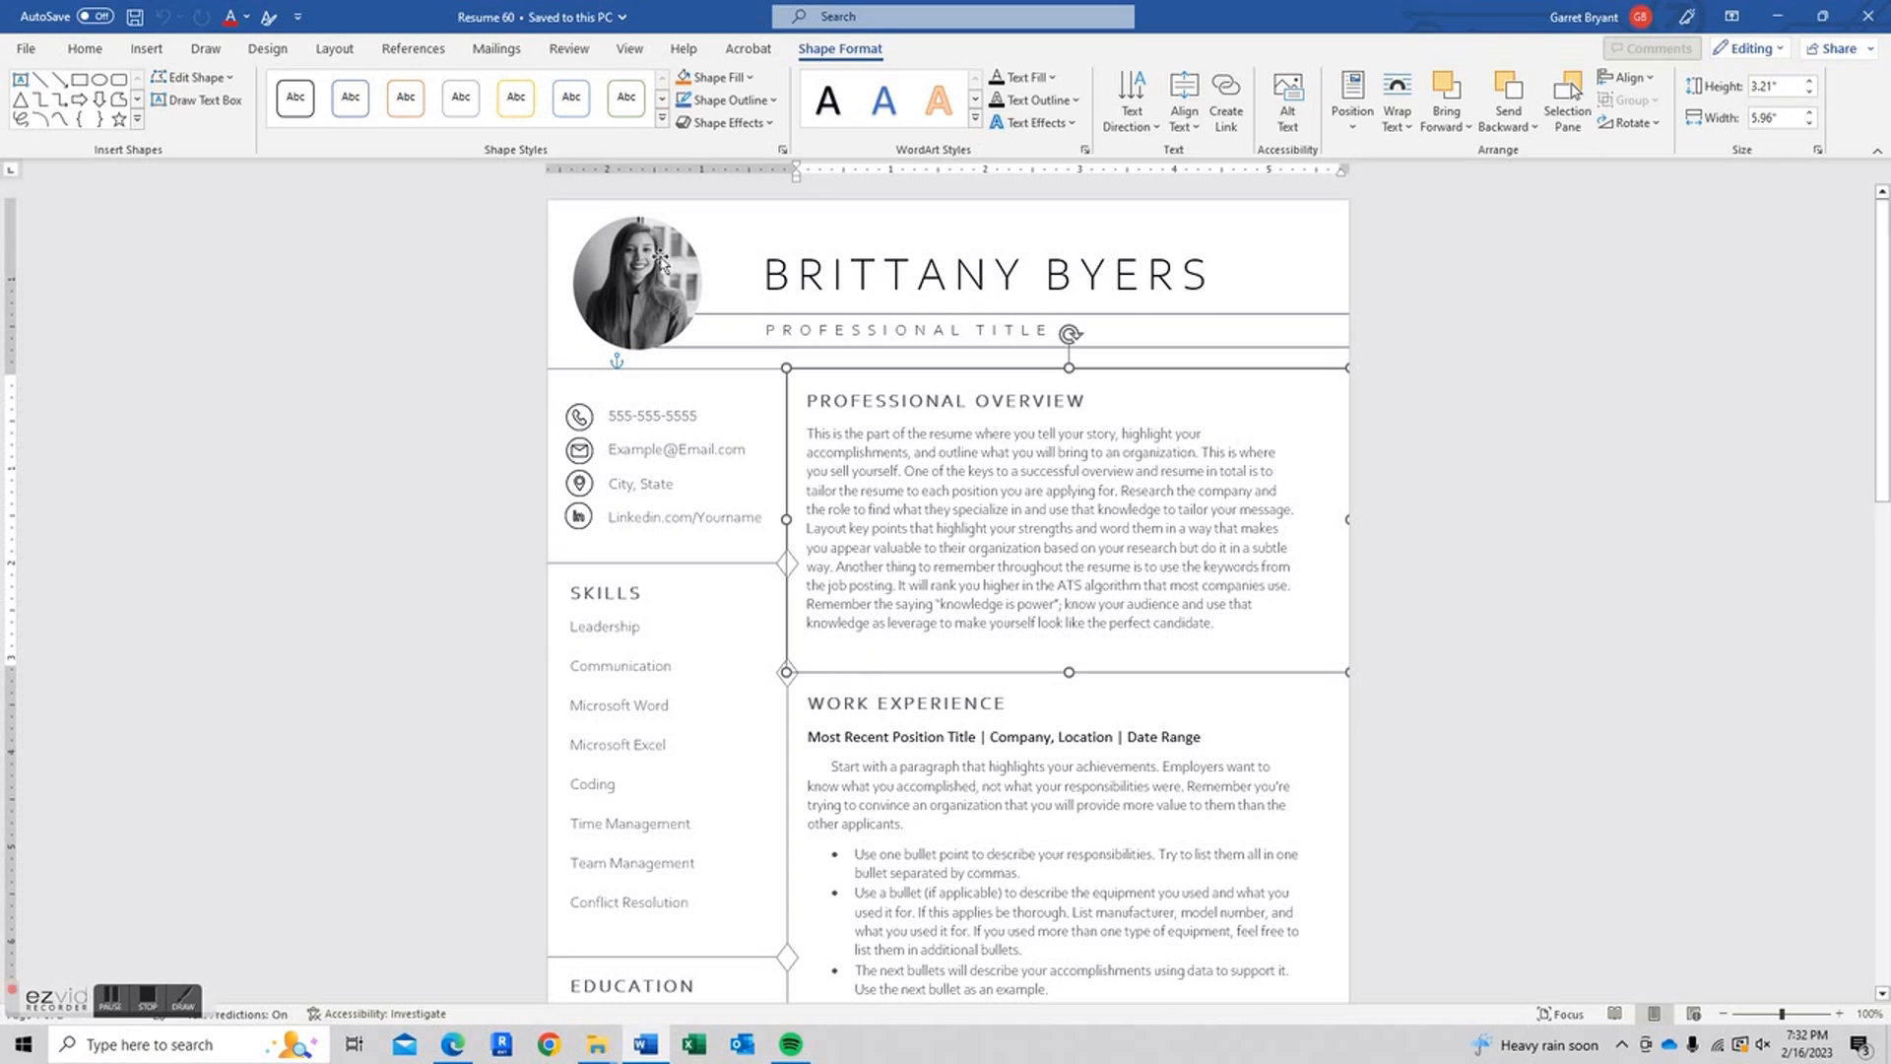
Select the circular header photo inside its group and check its height and width
left_click(660, 283)
left_click(660, 283)
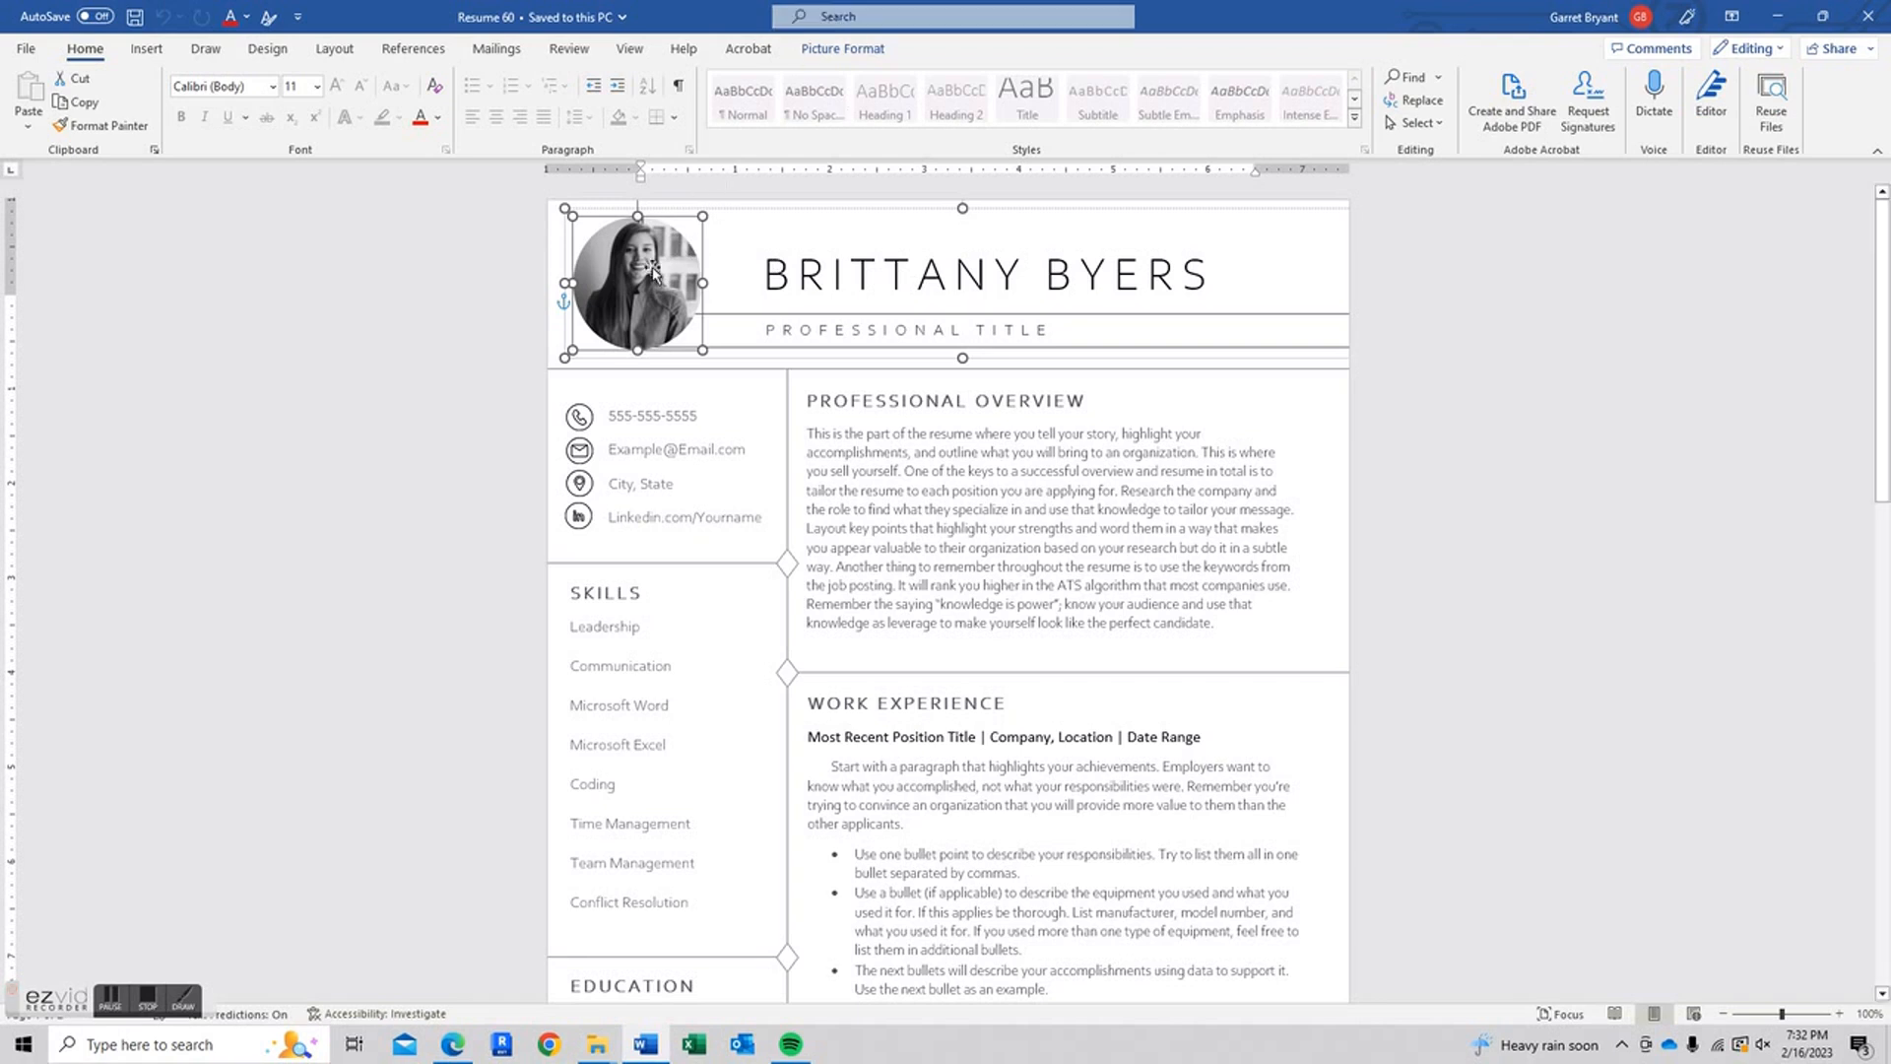
left_click(856, 56)
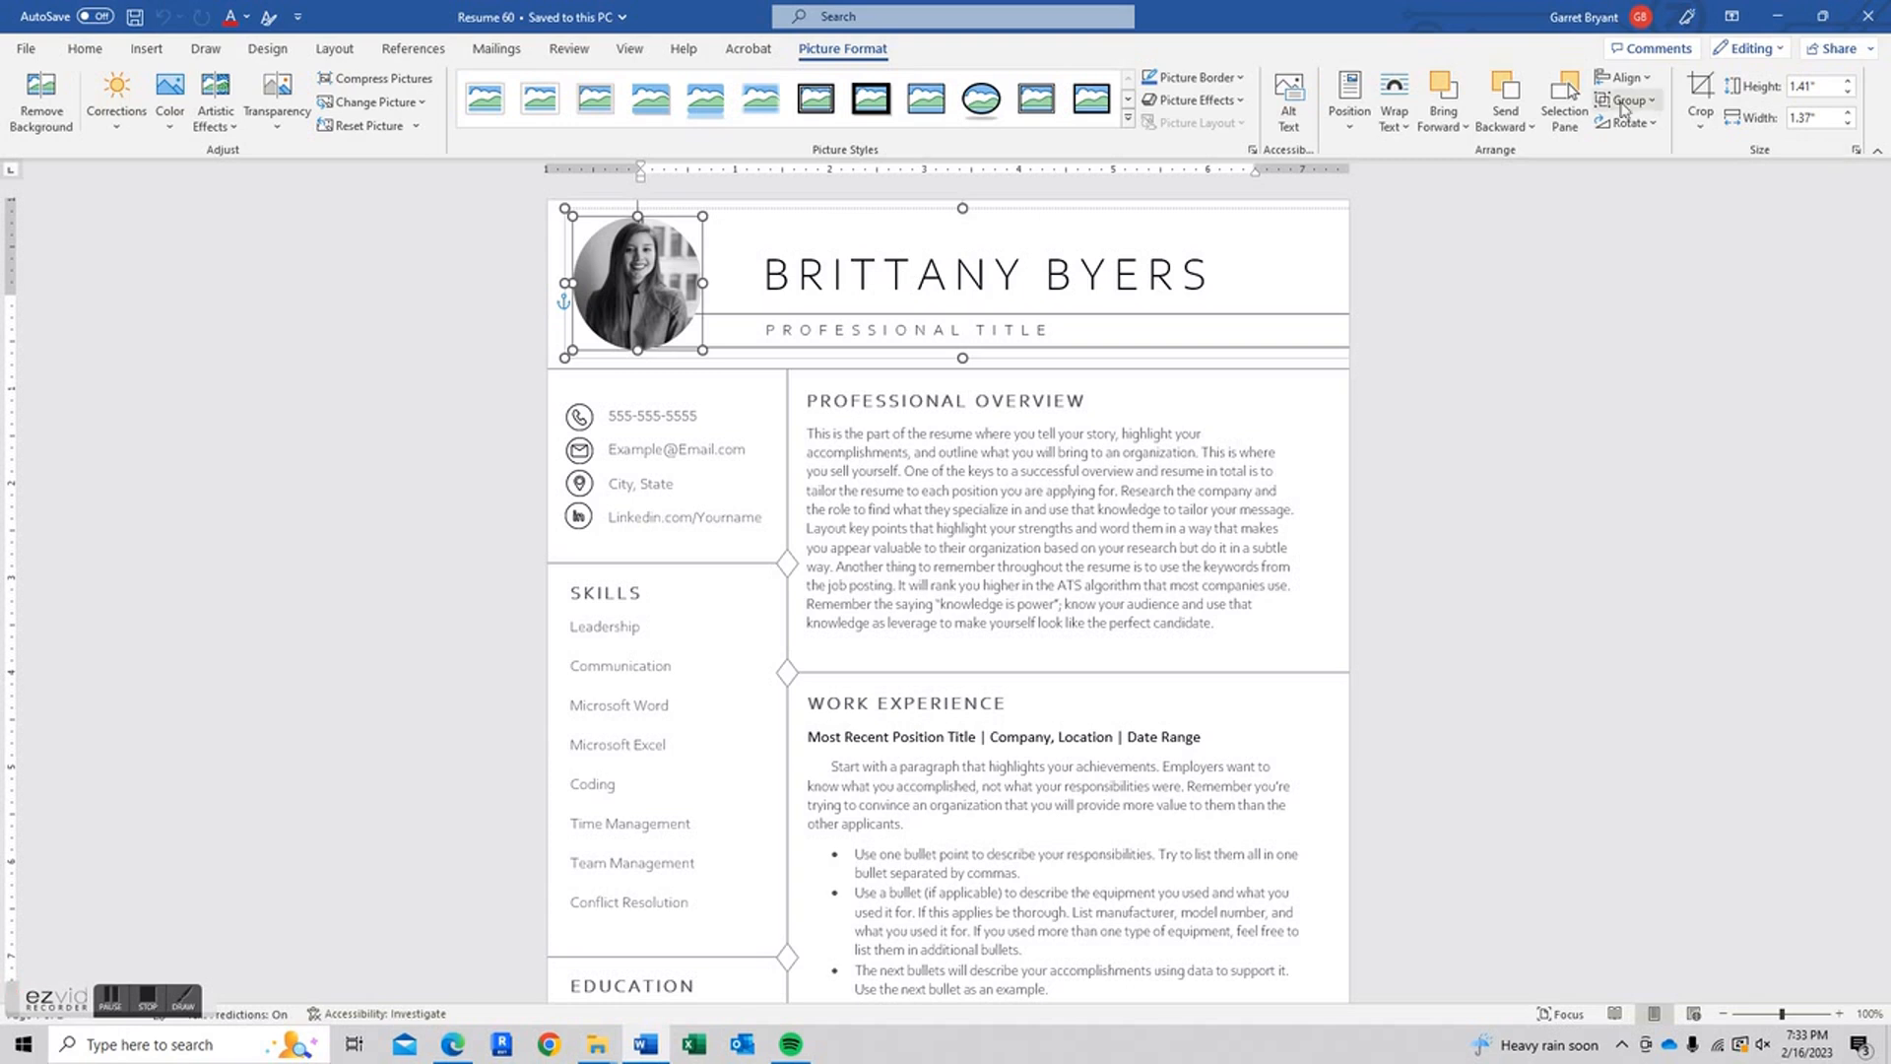
Insert the portrait picture from the personal folder on the Desktop and set its text wrapping to In Front of Text
left_click(146, 49)
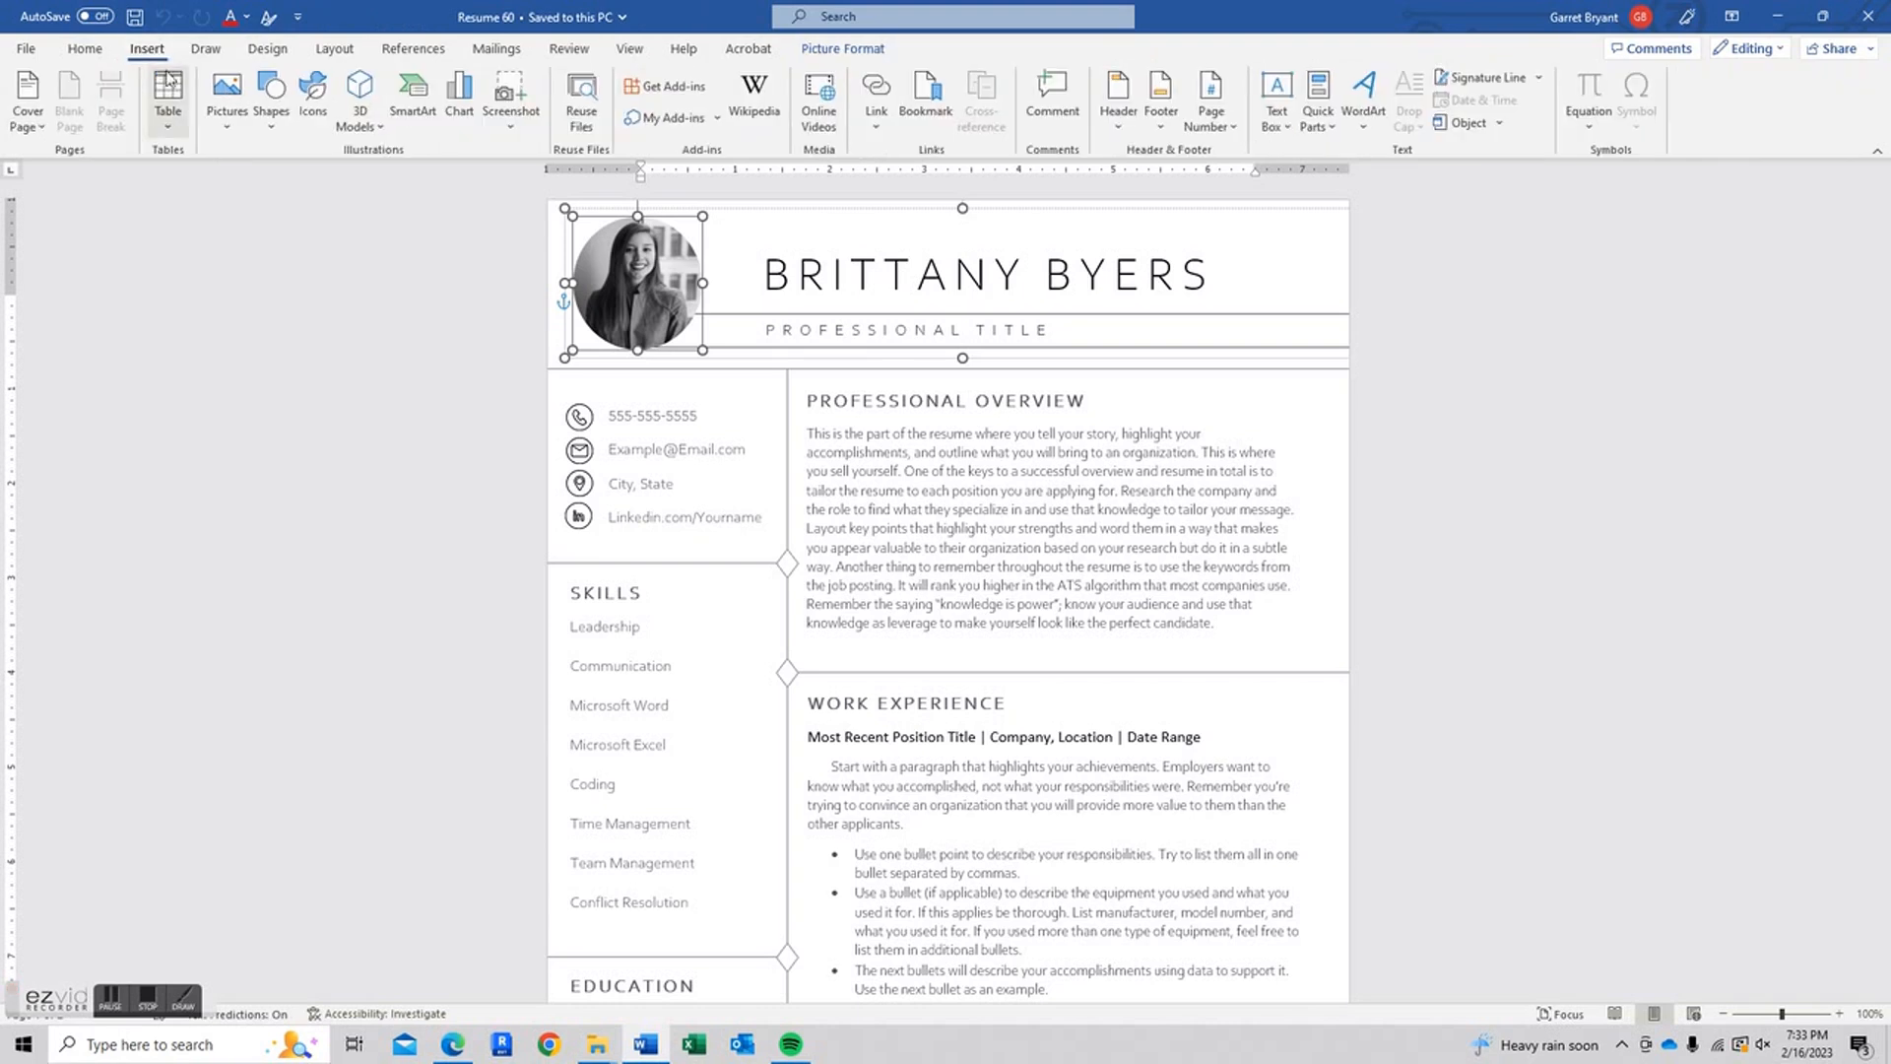
left_click(226, 99)
left_click(297, 184)
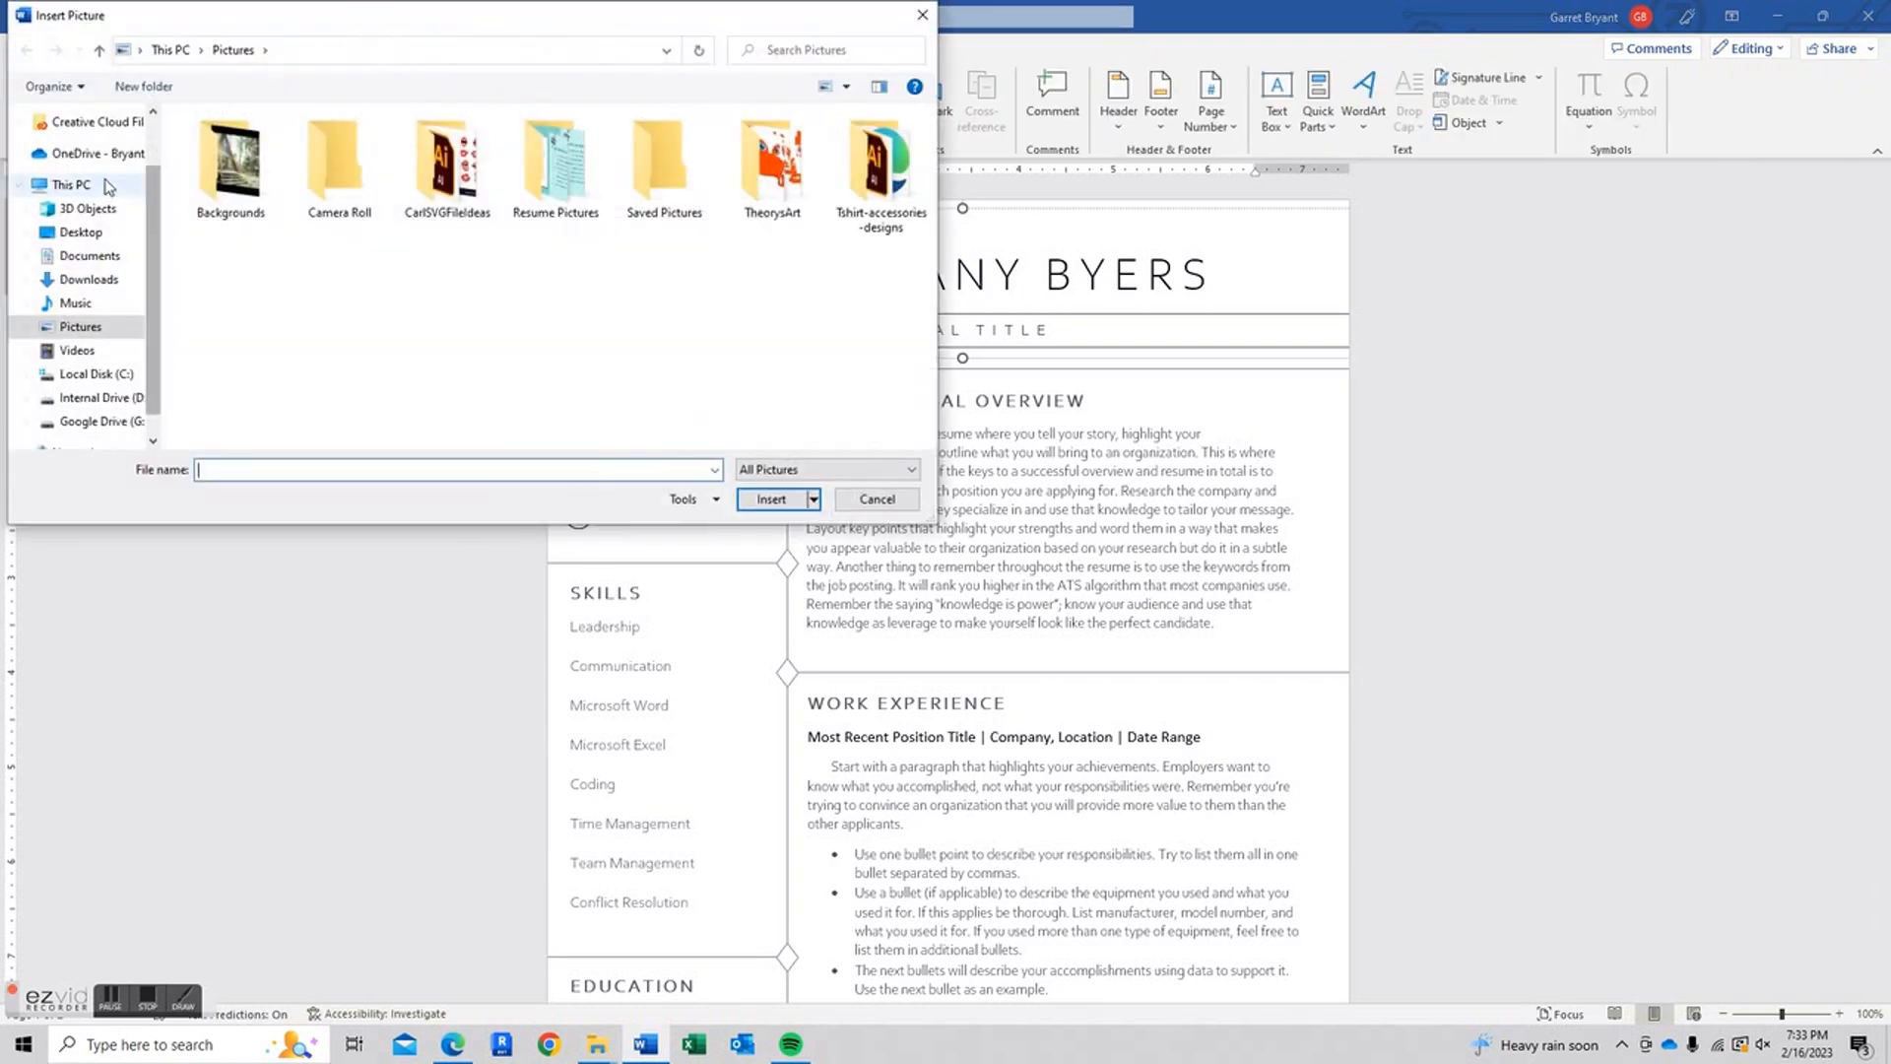
left_click(80, 231)
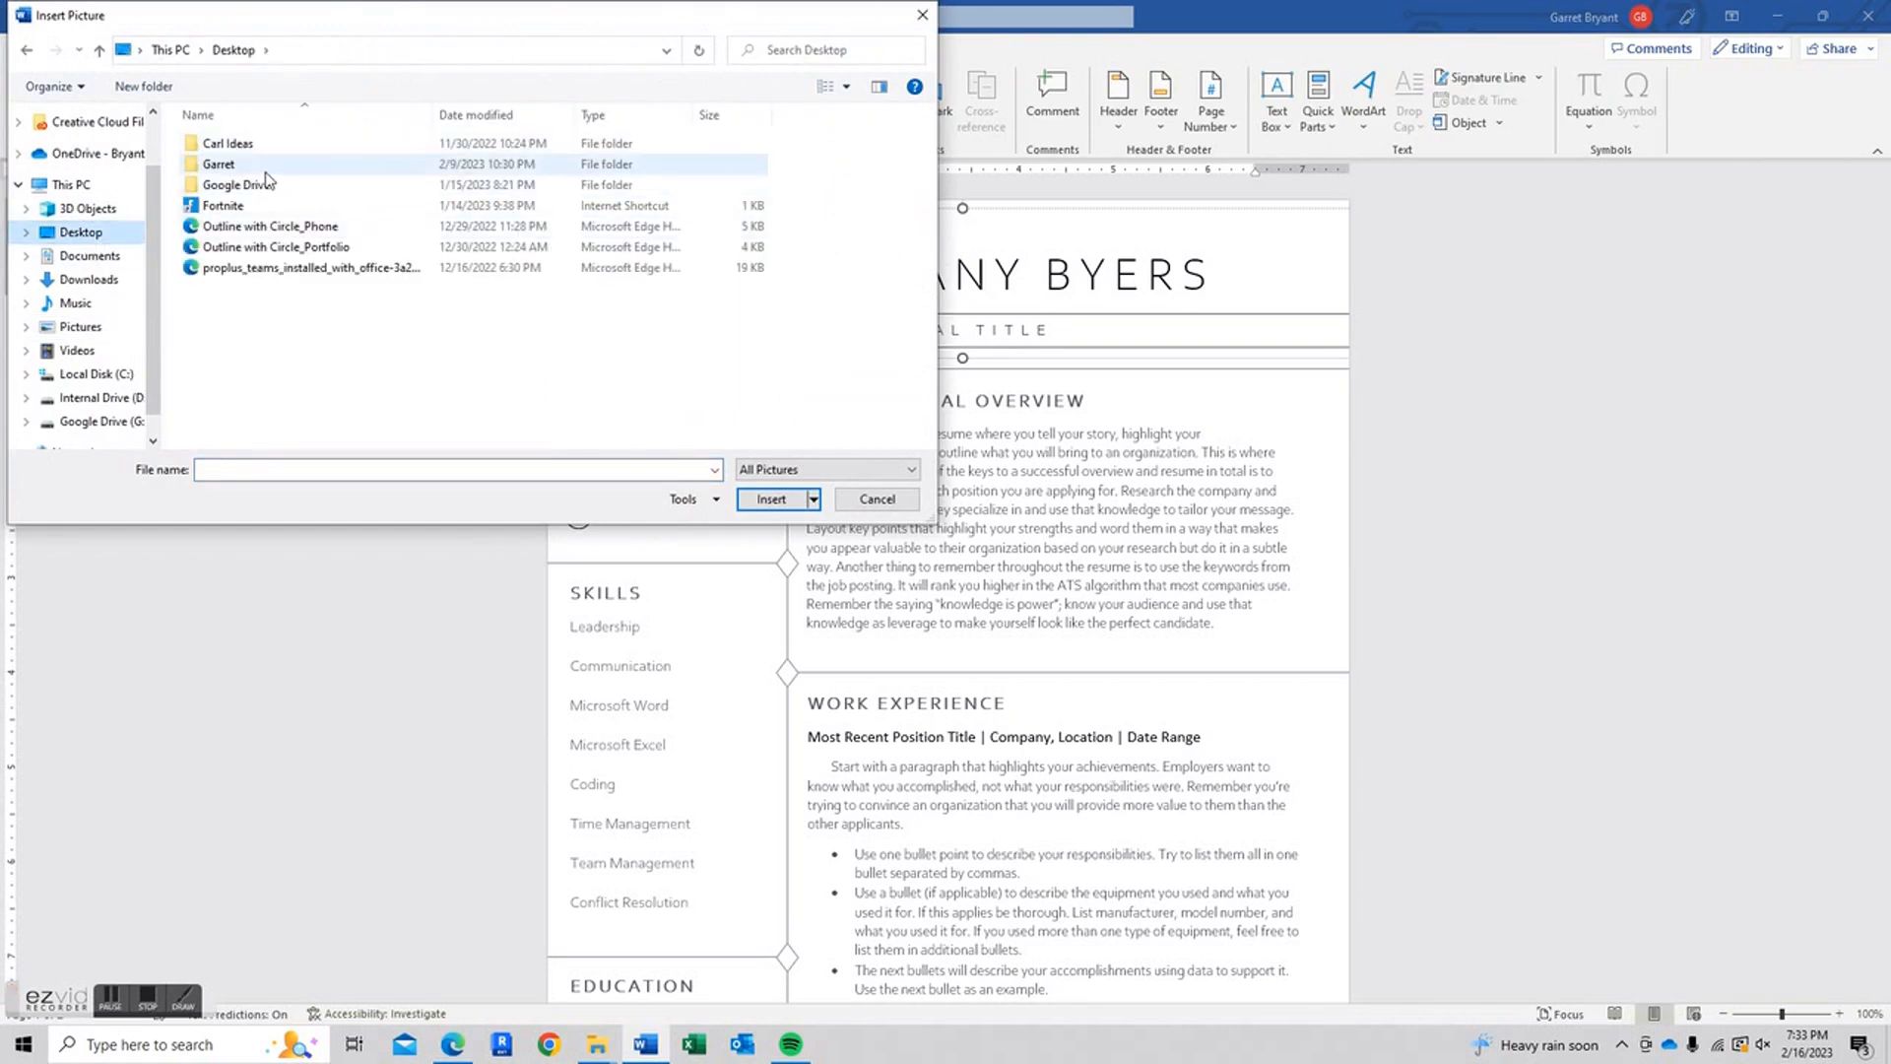
double_click(261, 164)
double_click(258, 287)
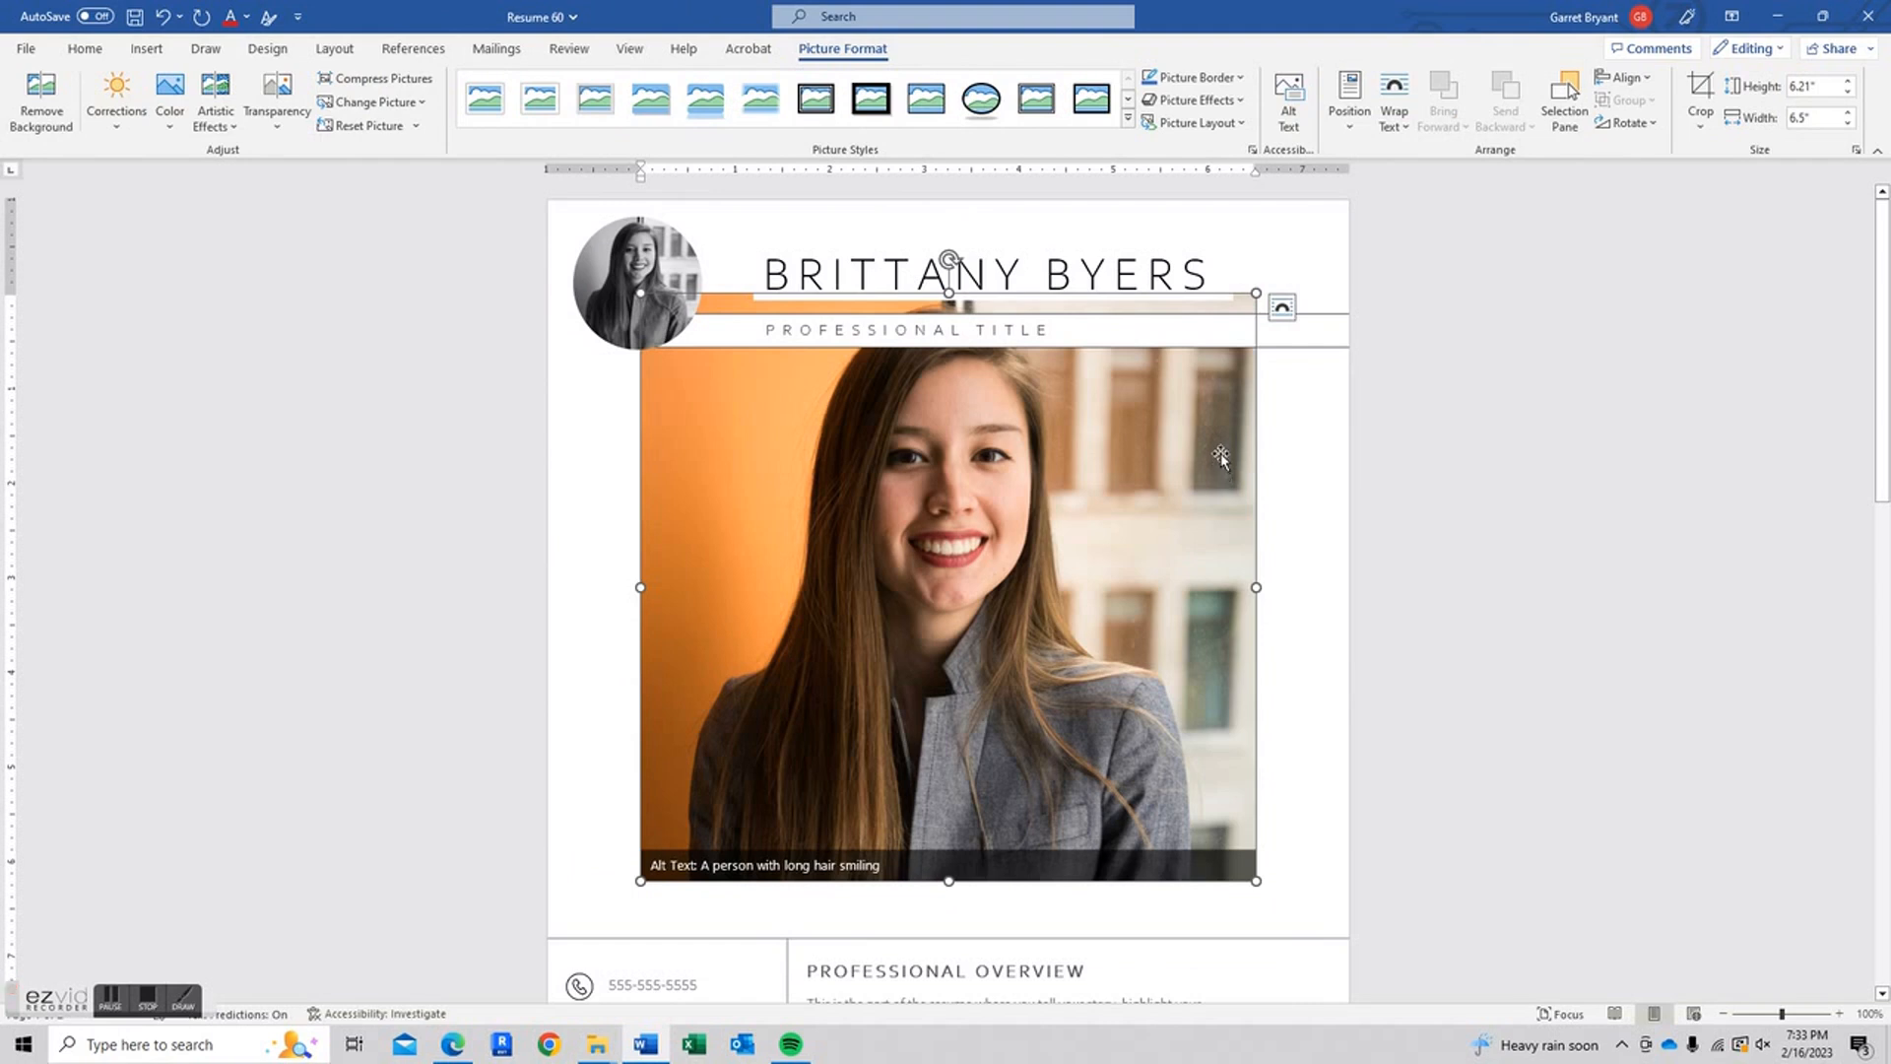
left_click(1282, 309)
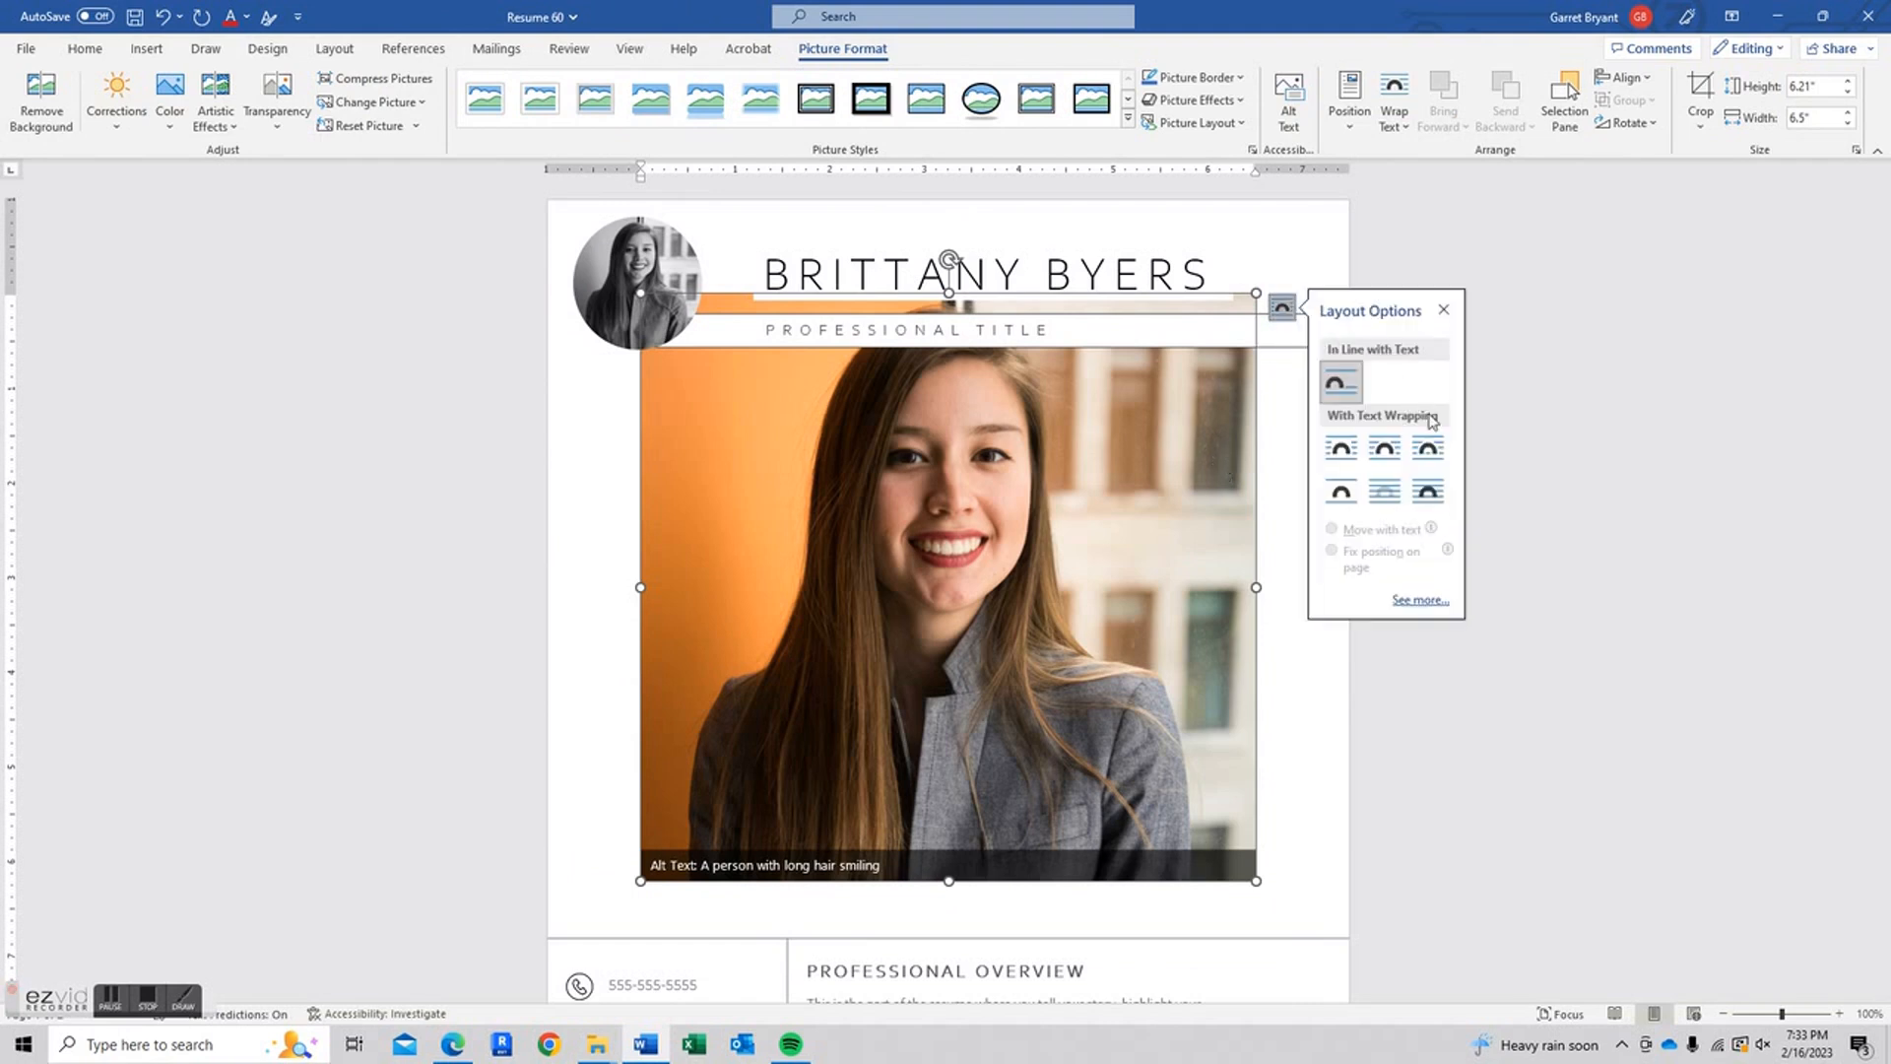
left_click(1428, 493)
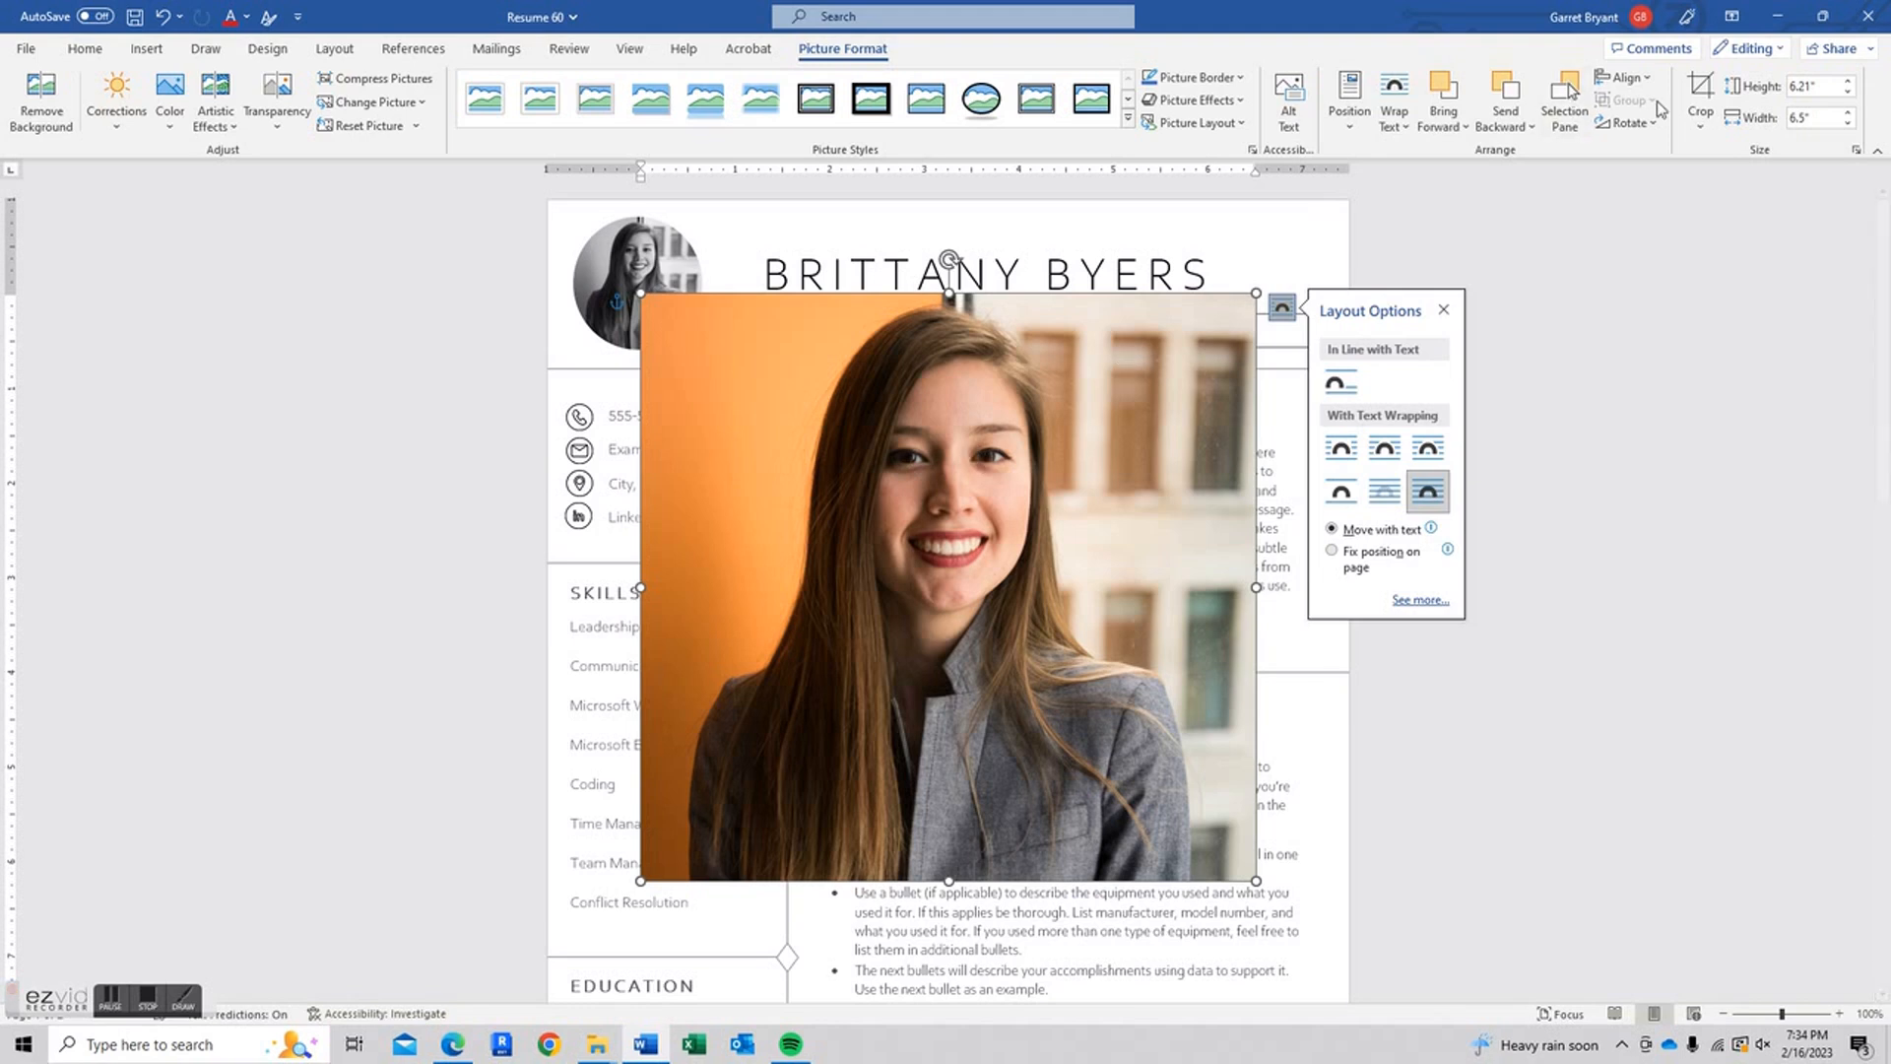
Crop the inserted portrait to a 1:1 square aspect ratio and then to the circular Flowchart: Connector shape
left_click(1710, 122)
mouse_move(1718, 200)
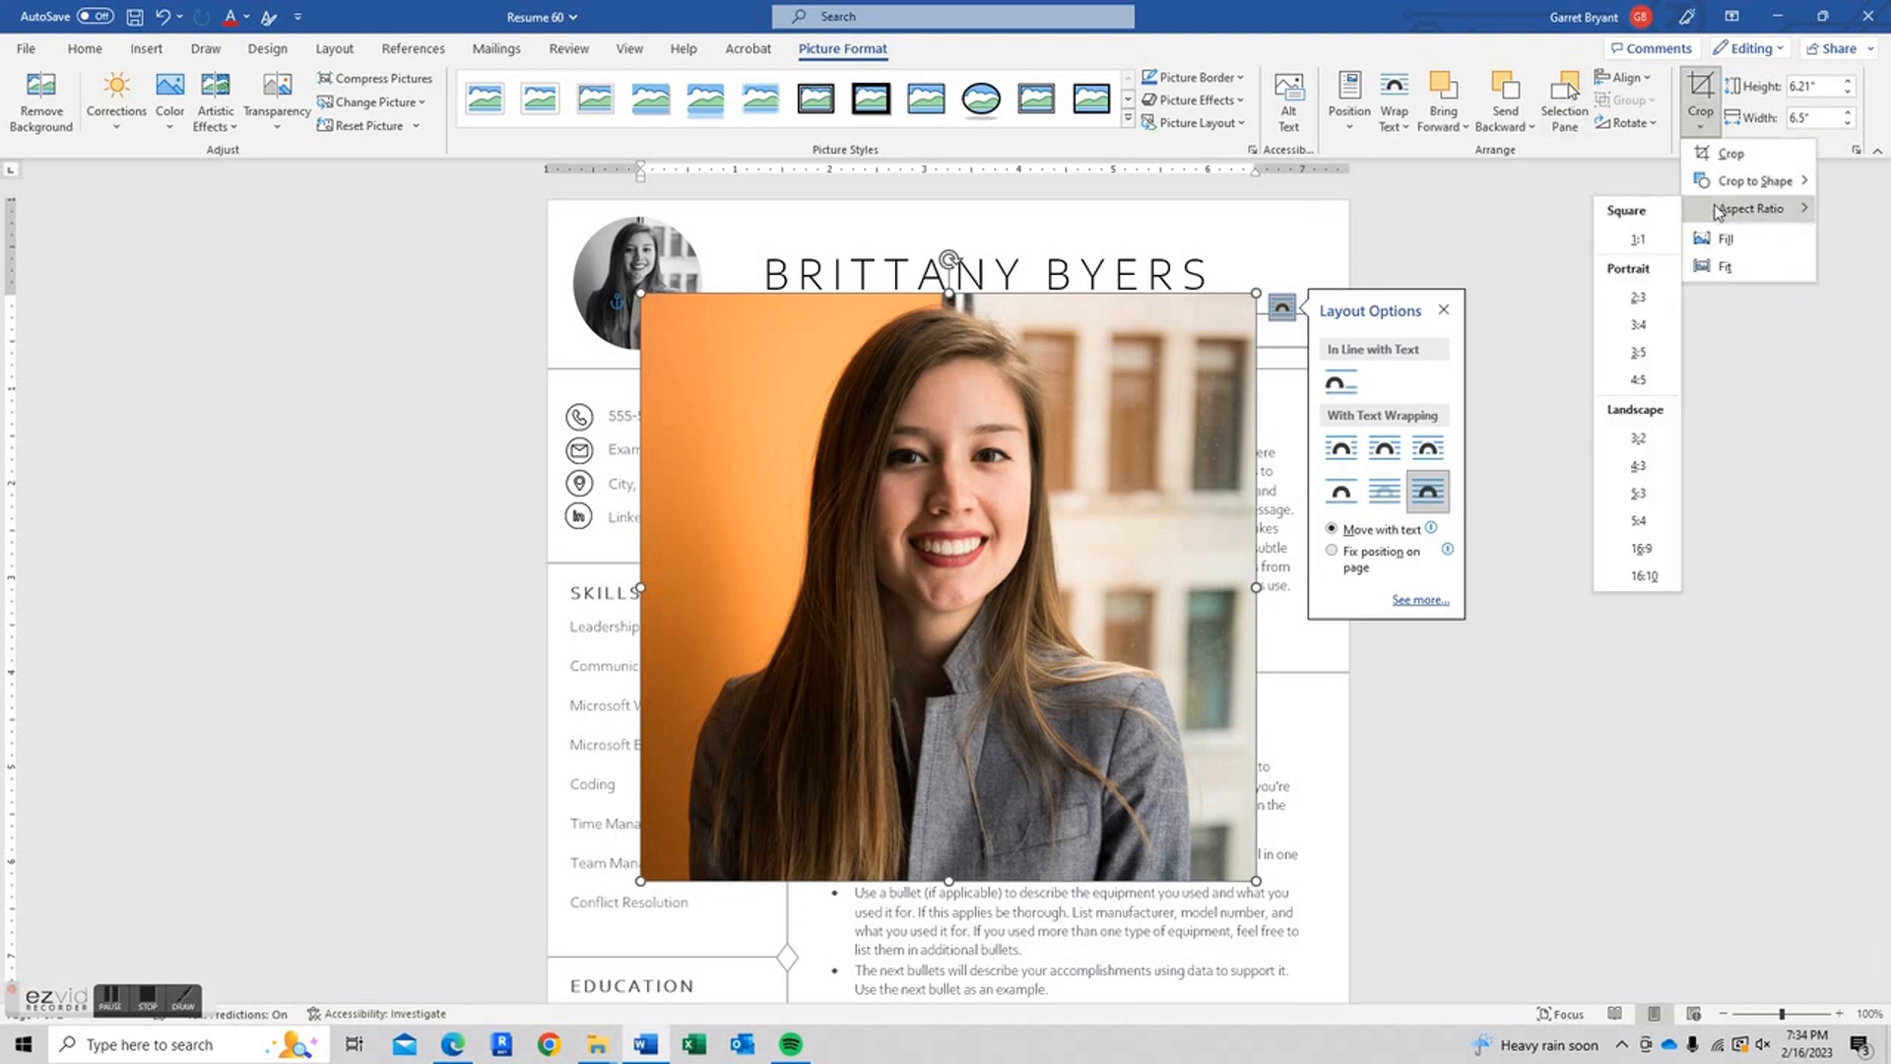
left_click(1649, 234)
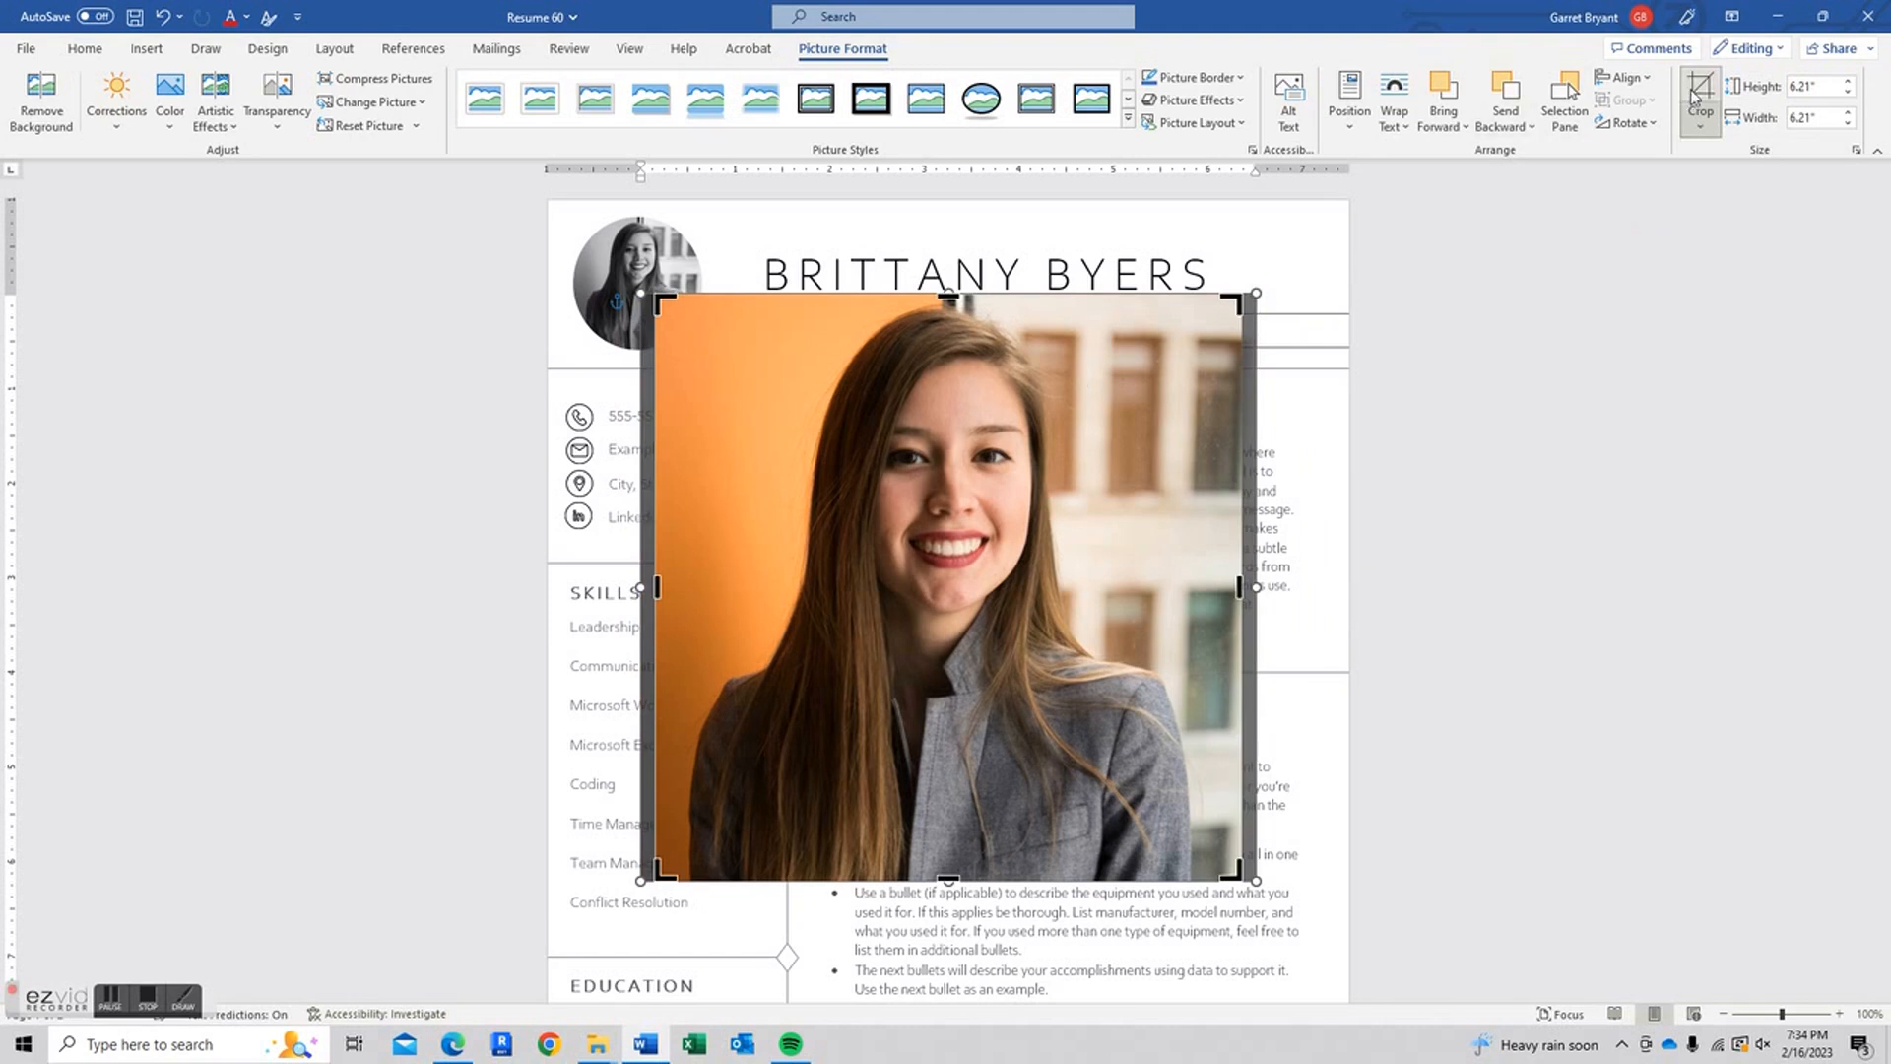
left_click(1701, 122)
mouse_move(1730, 186)
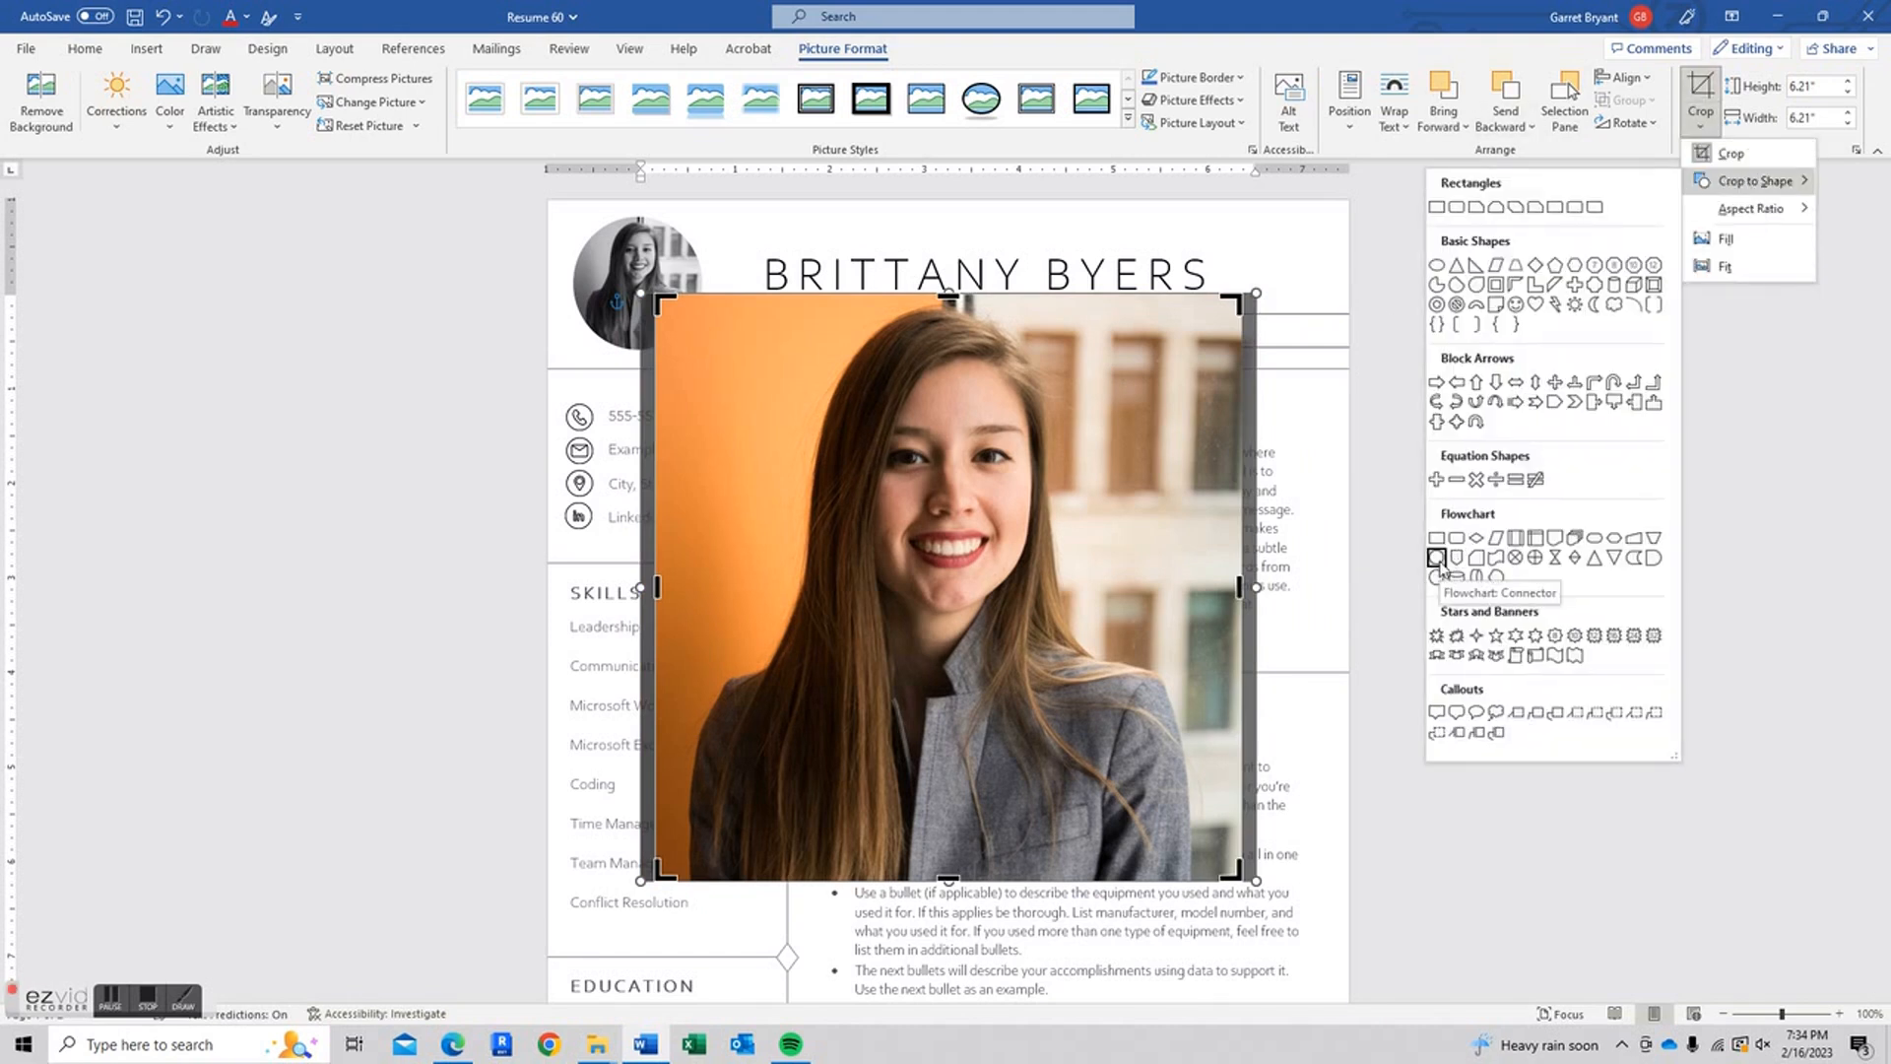
left_click(1437, 558)
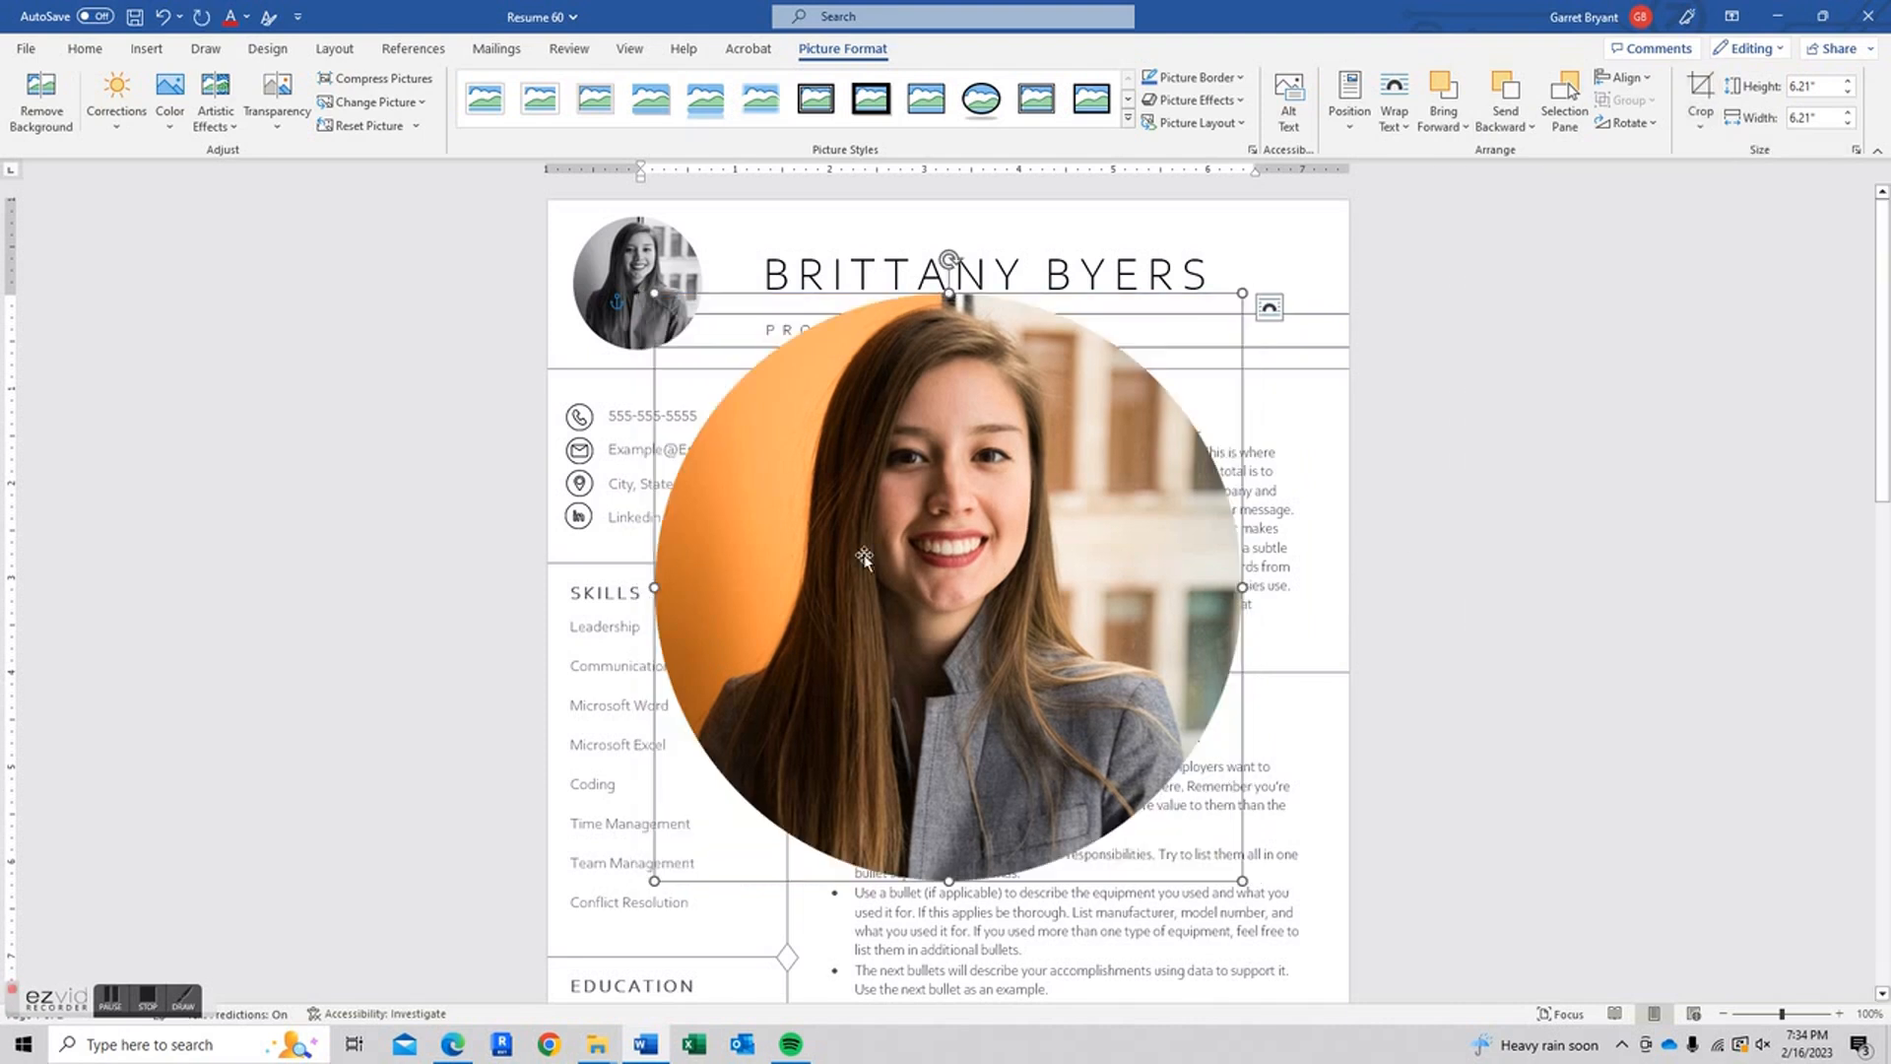
Set the circular portrait's height to 1.41 inches, keeping its proportions
left_click(1817, 87)
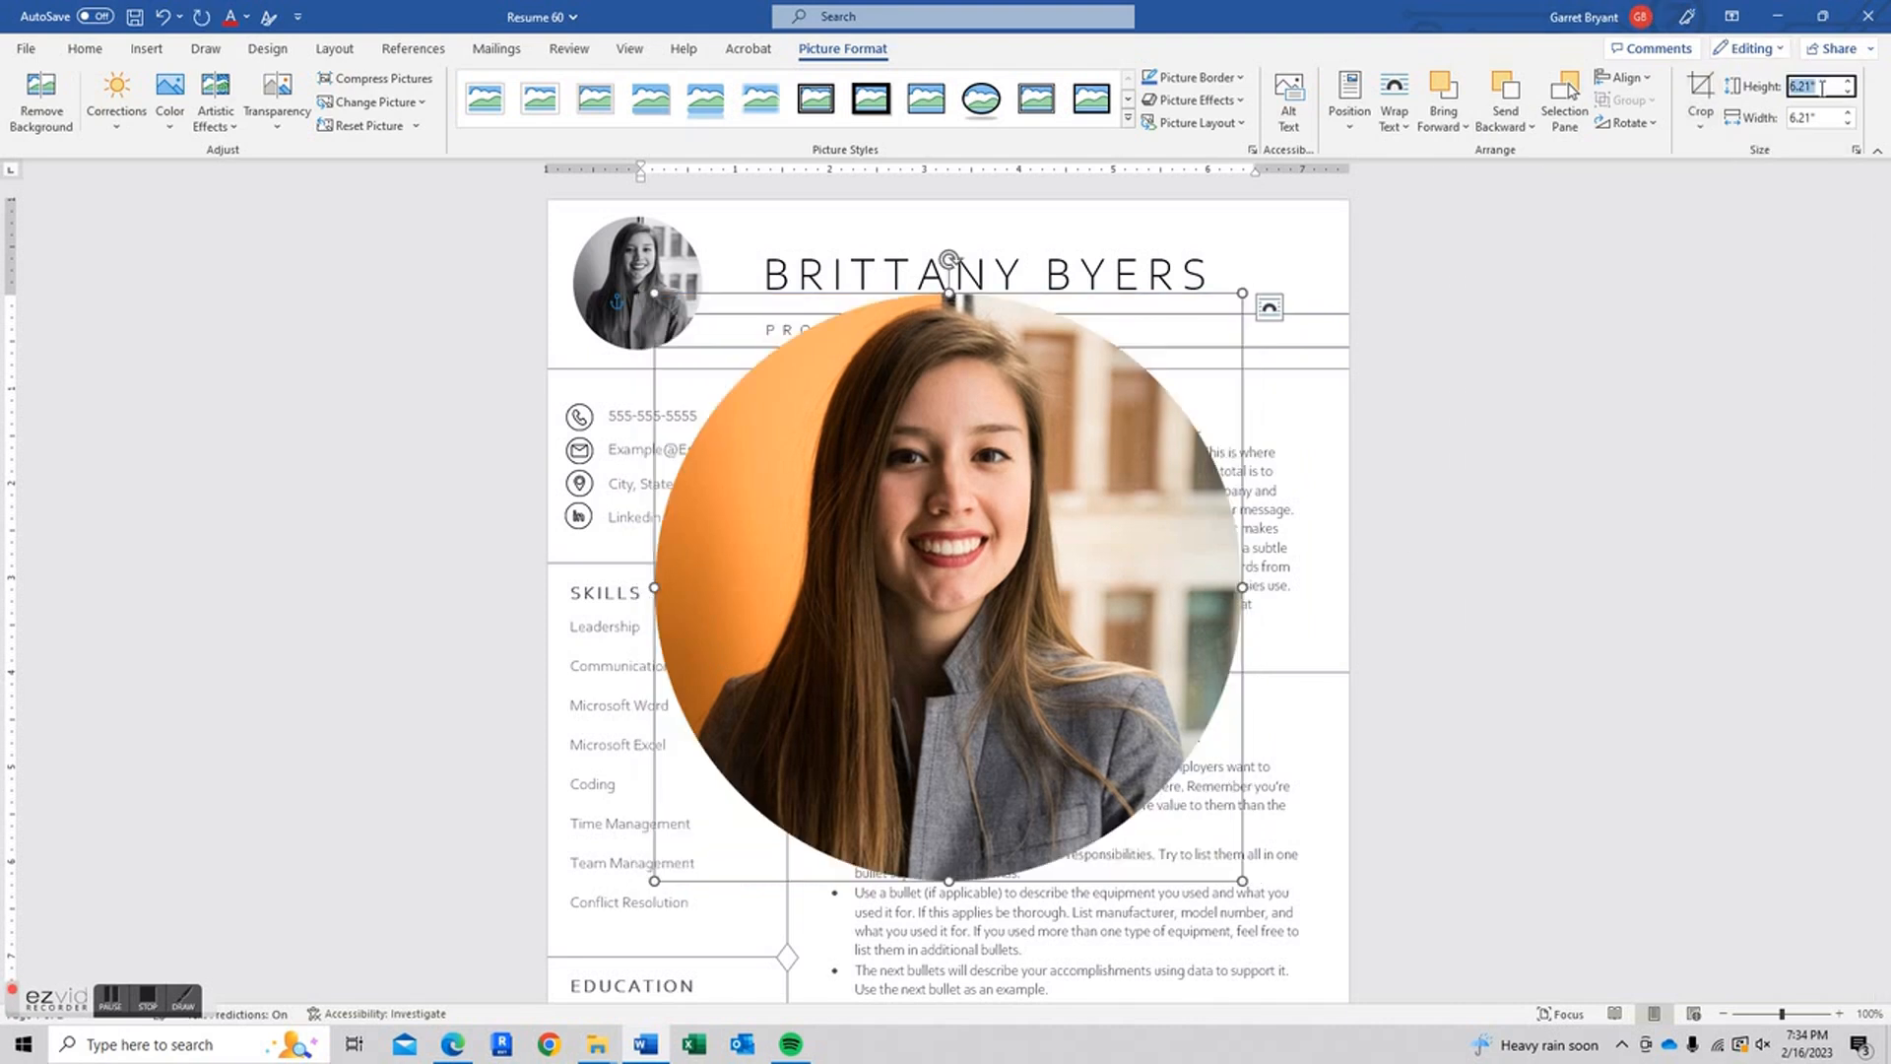
type("1.41")
key("Return")
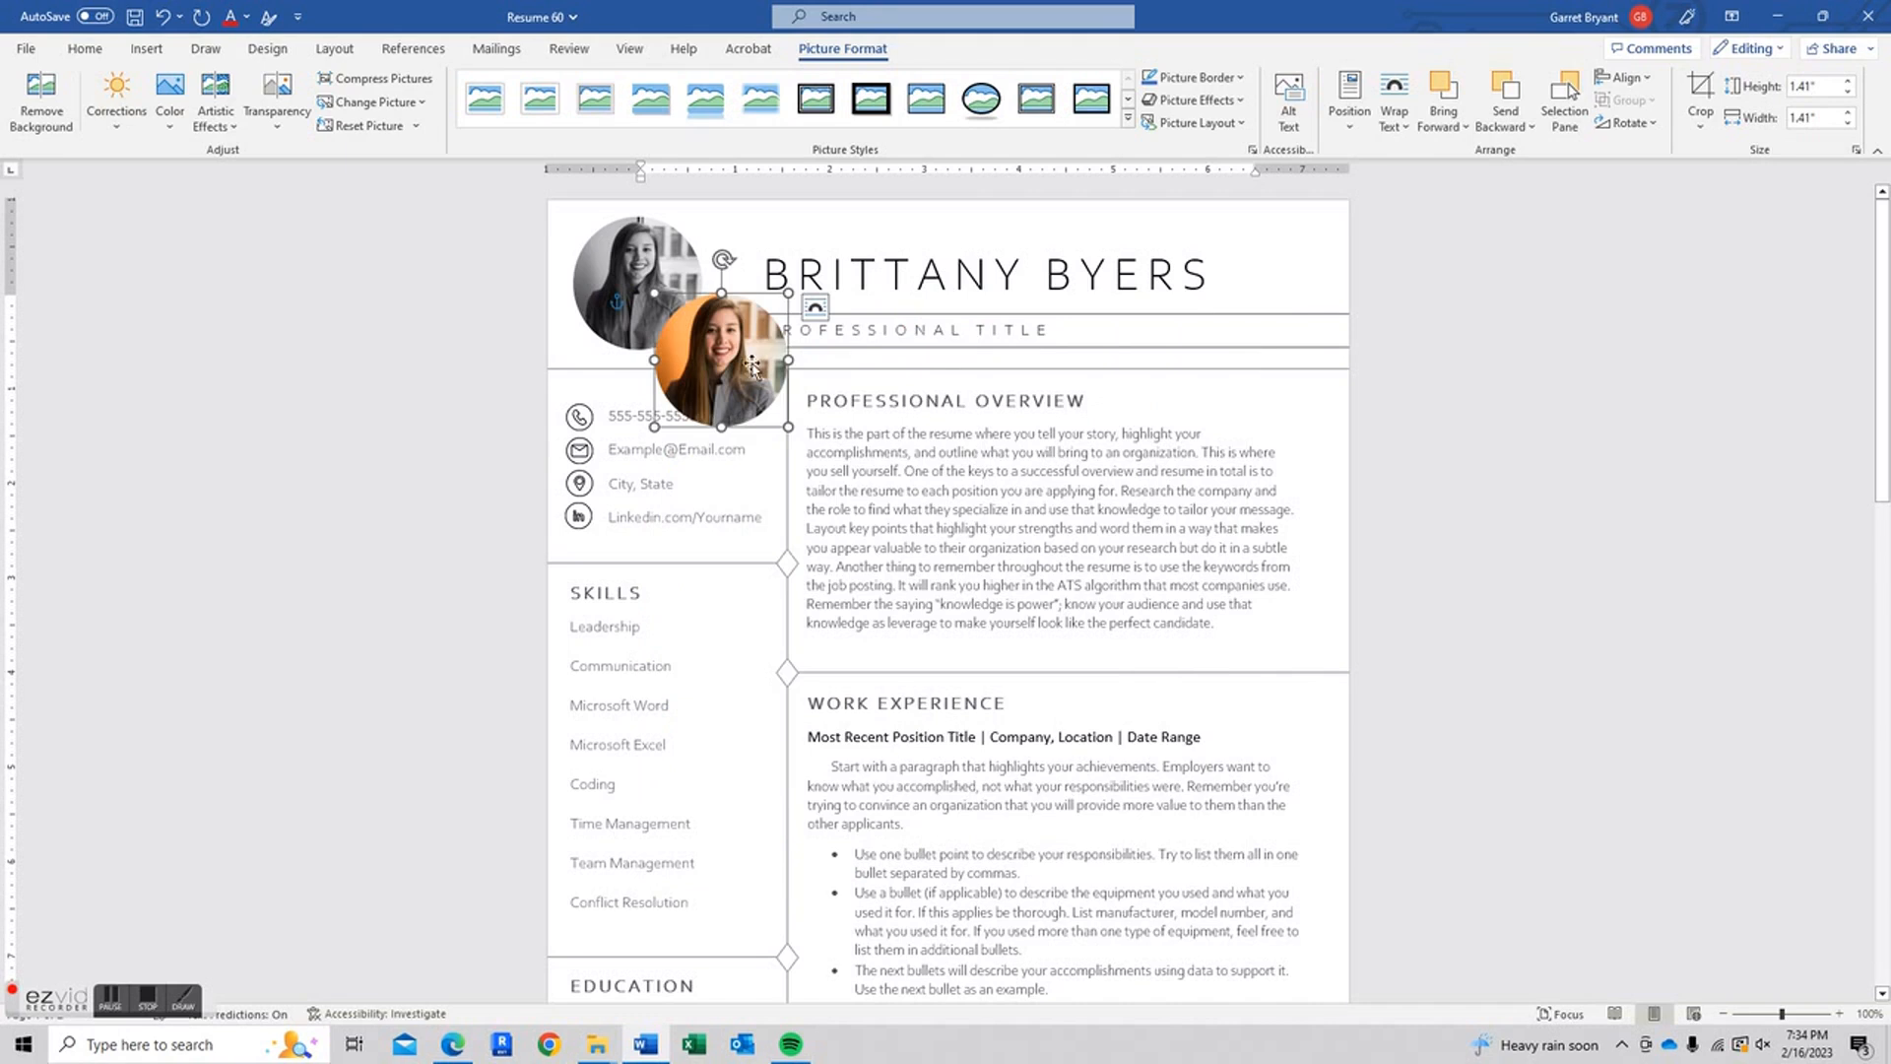
Move the new portrait over the old header photo and delete the old photo
left_click_drag(751, 366, 678, 298)
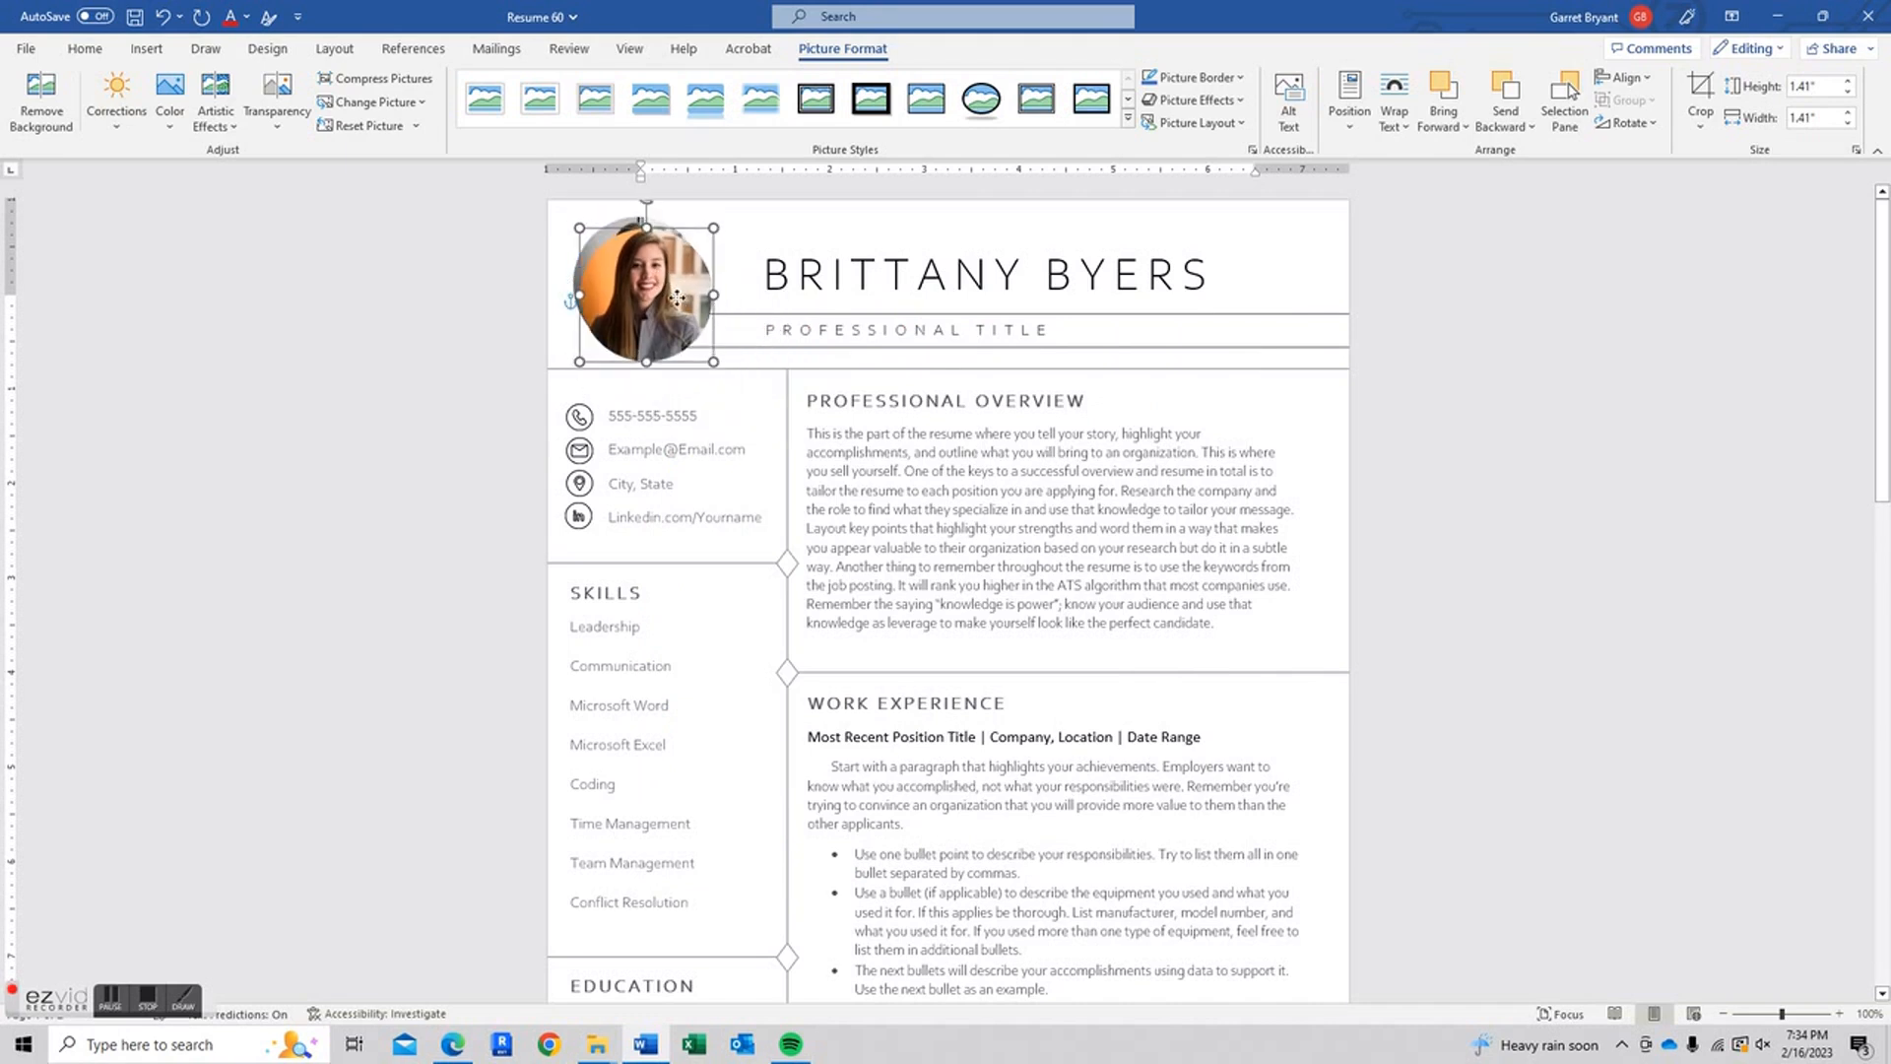
left_click(635, 224)
key("Delete")
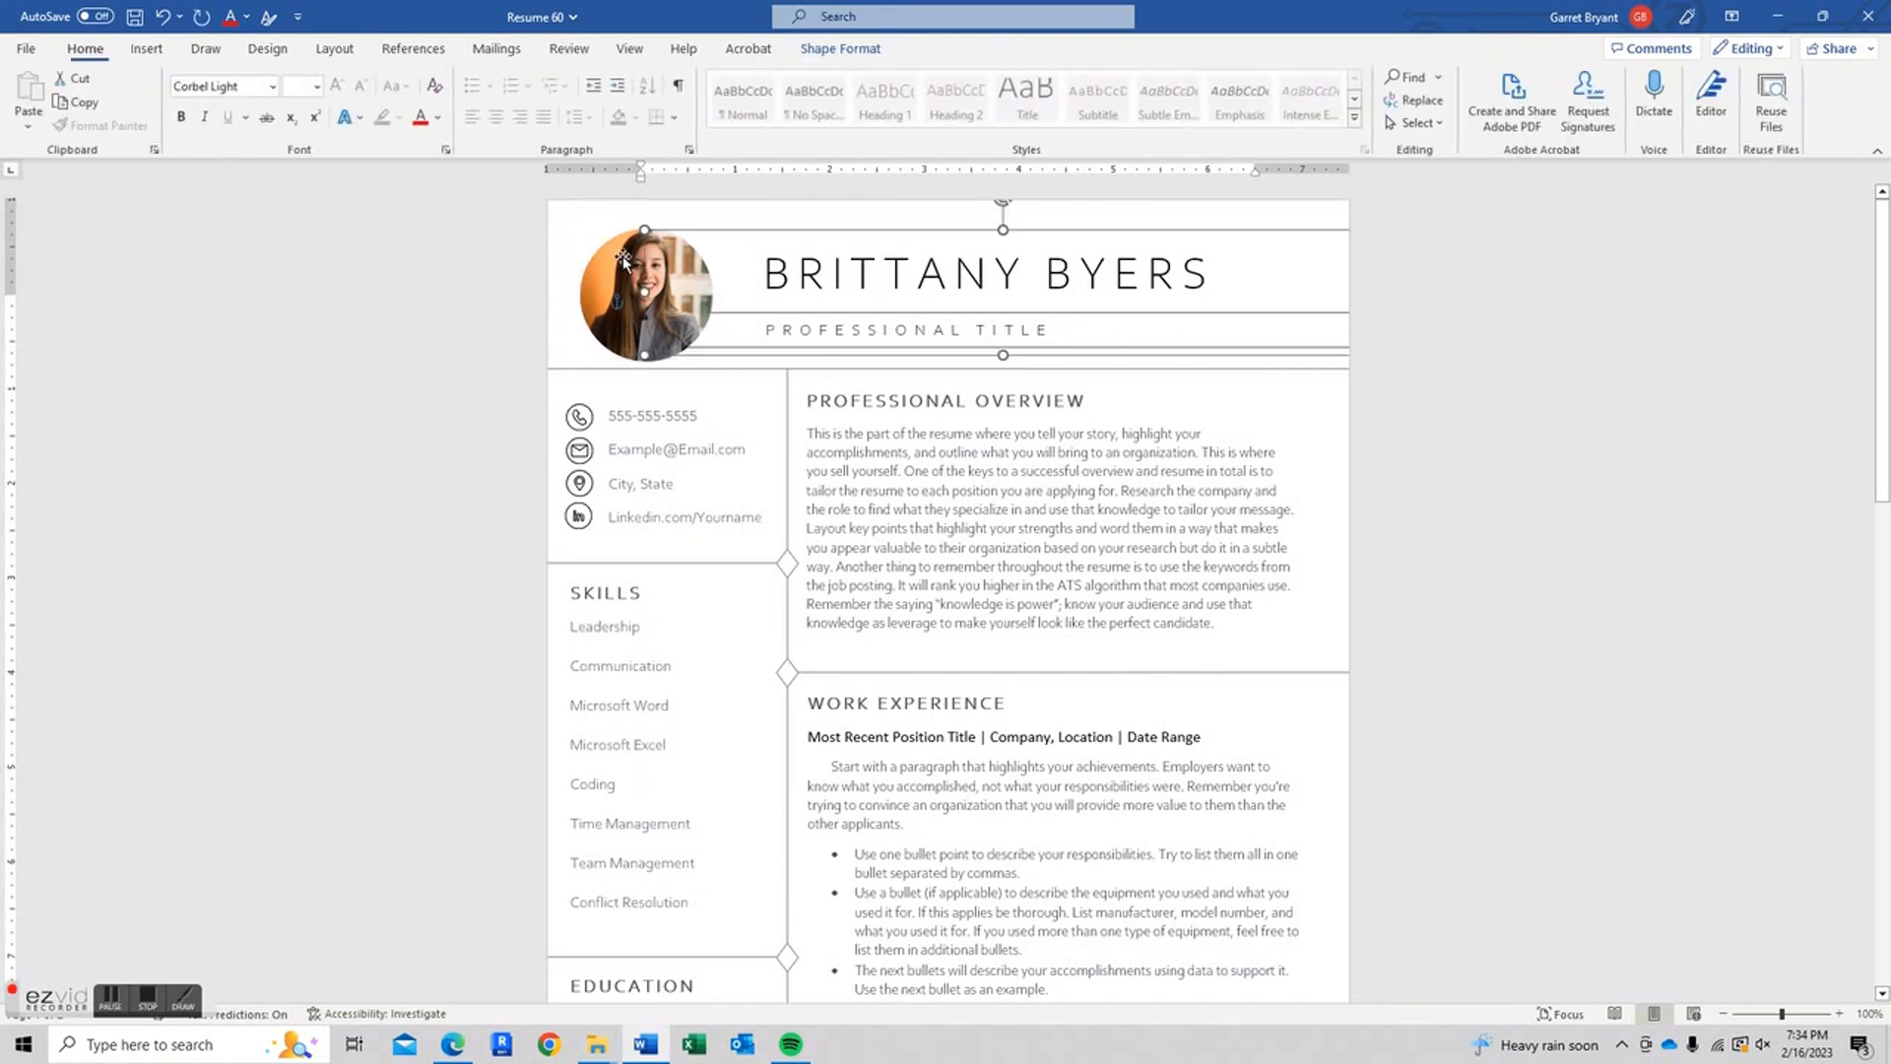
Nudge the new portrait vertically so it sits centered in the header beside the name
left_click(635, 266)
left_click_drag(637, 267, 636, 260)
key("Down")
key("Down")
key("Down")
key("Down")
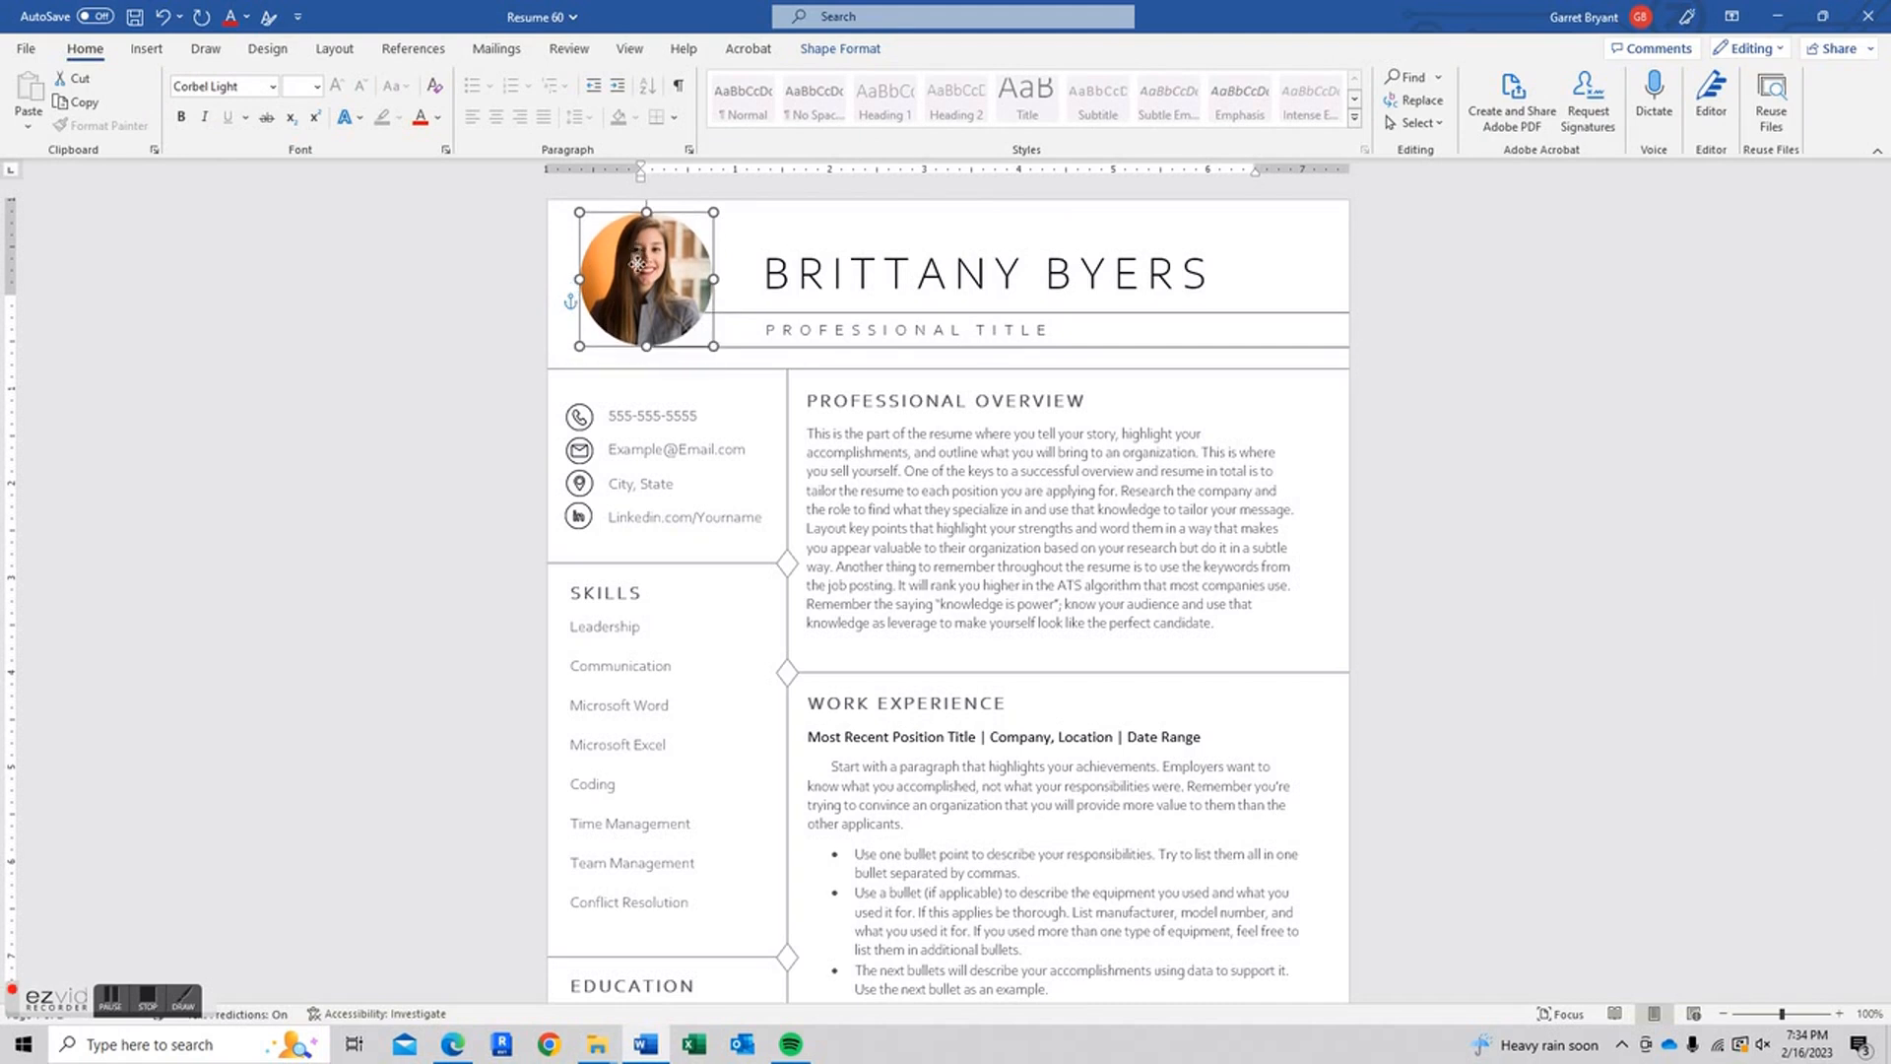
left_click(1611, 292)
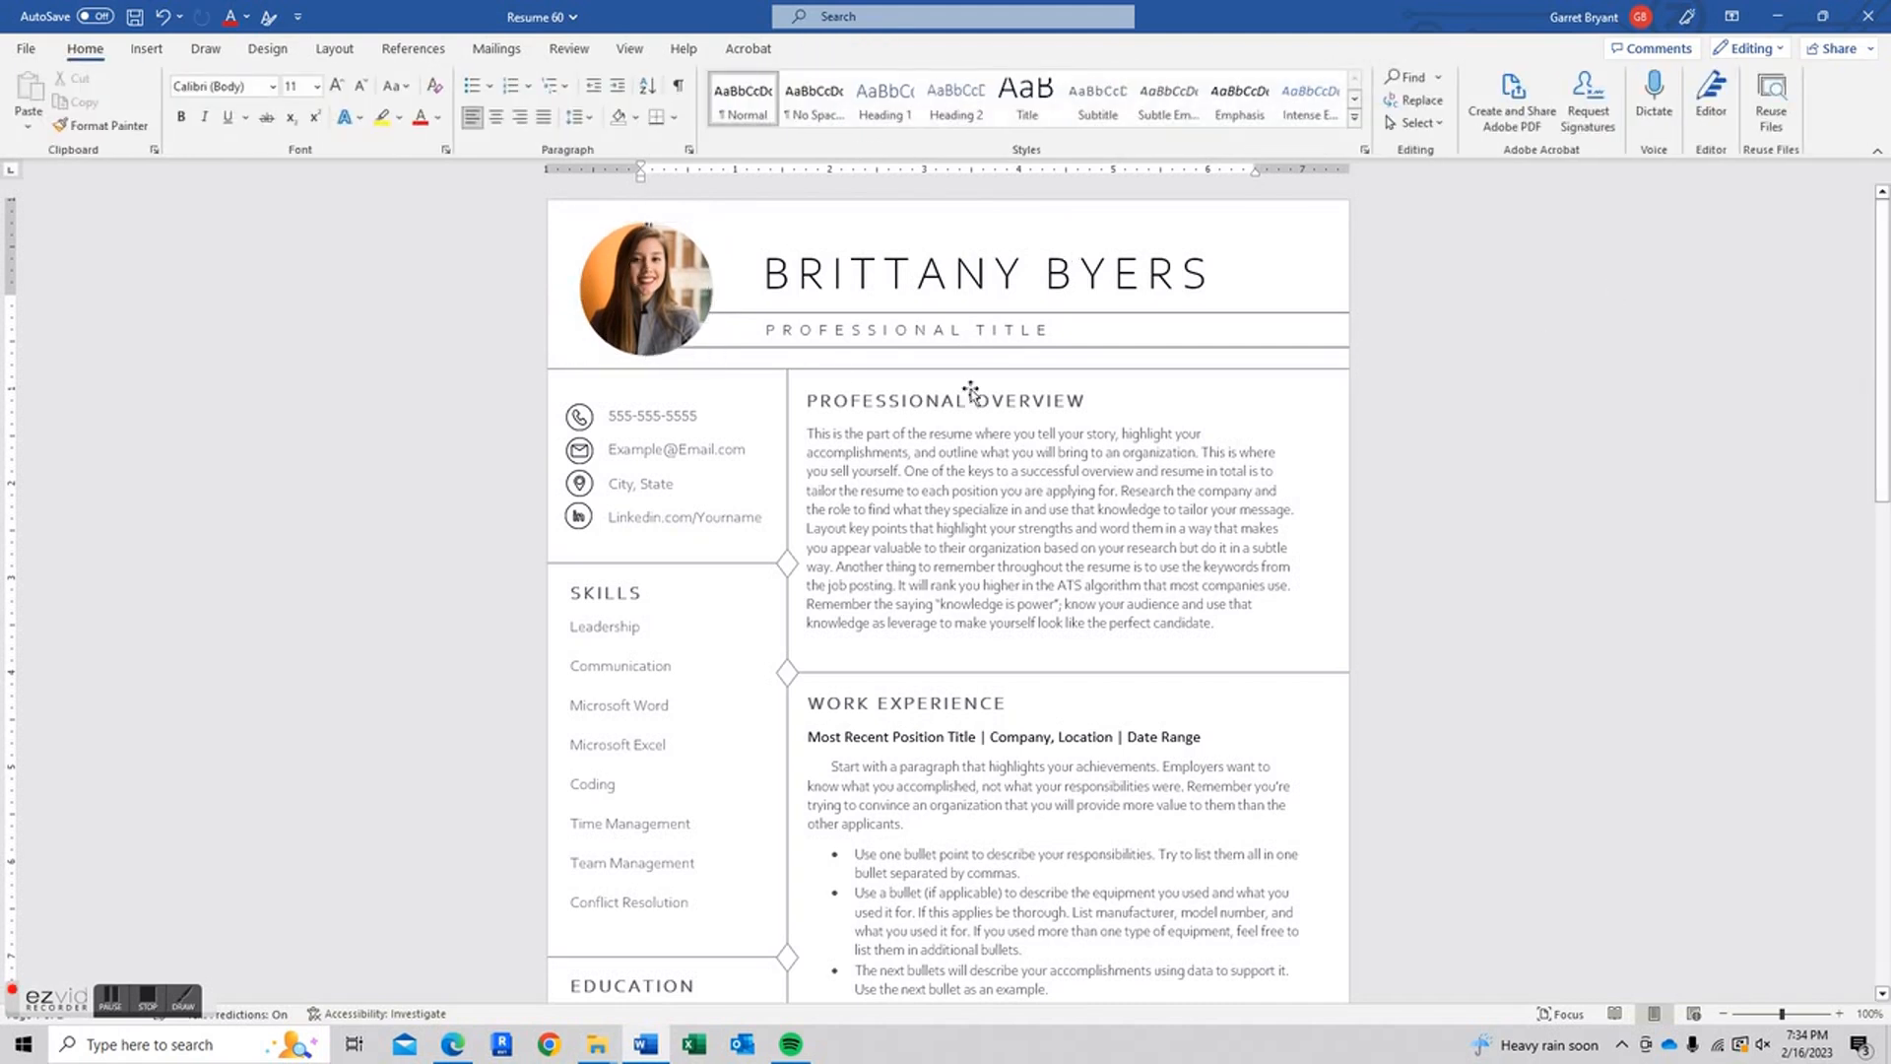
Shift the portrait slightly up and toward the name so it covers the ends of the header lines
left_click(669, 303)
left_click_drag(669, 303, 726, 341)
left_click(642, 422)
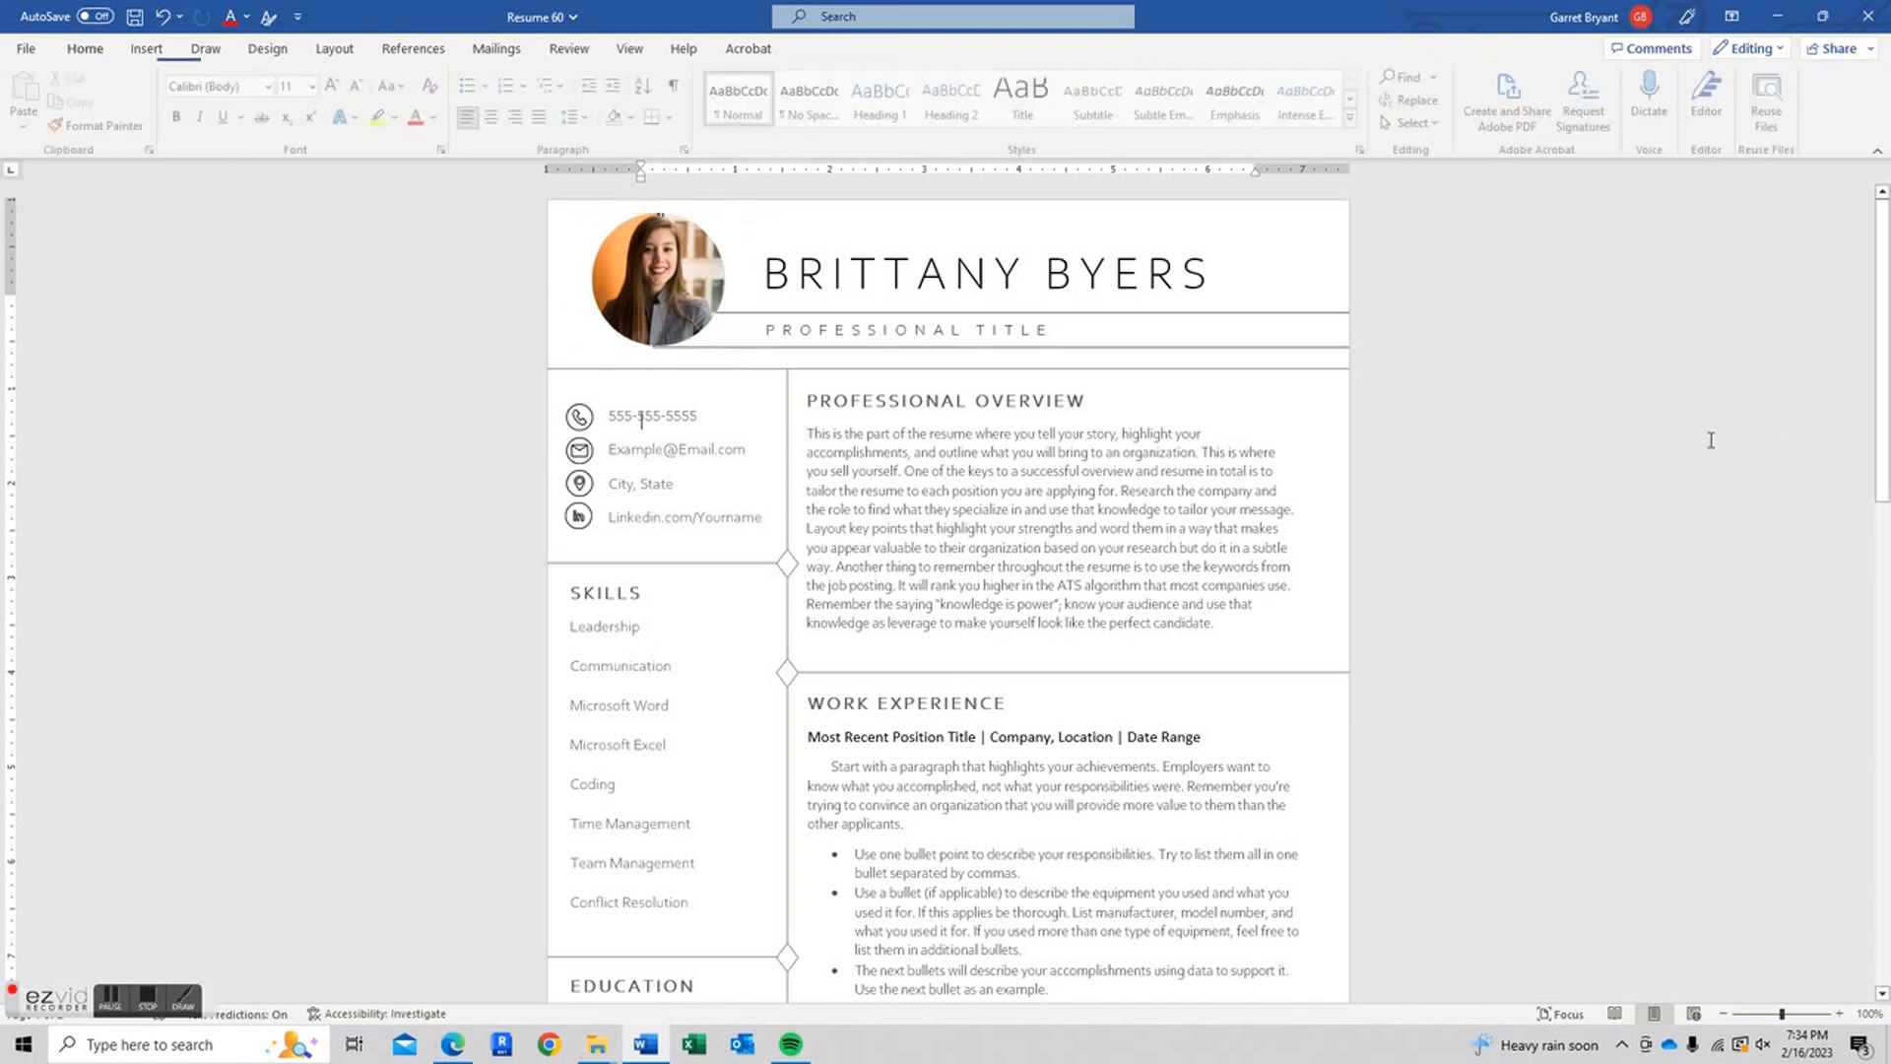
left_click(681, 282)
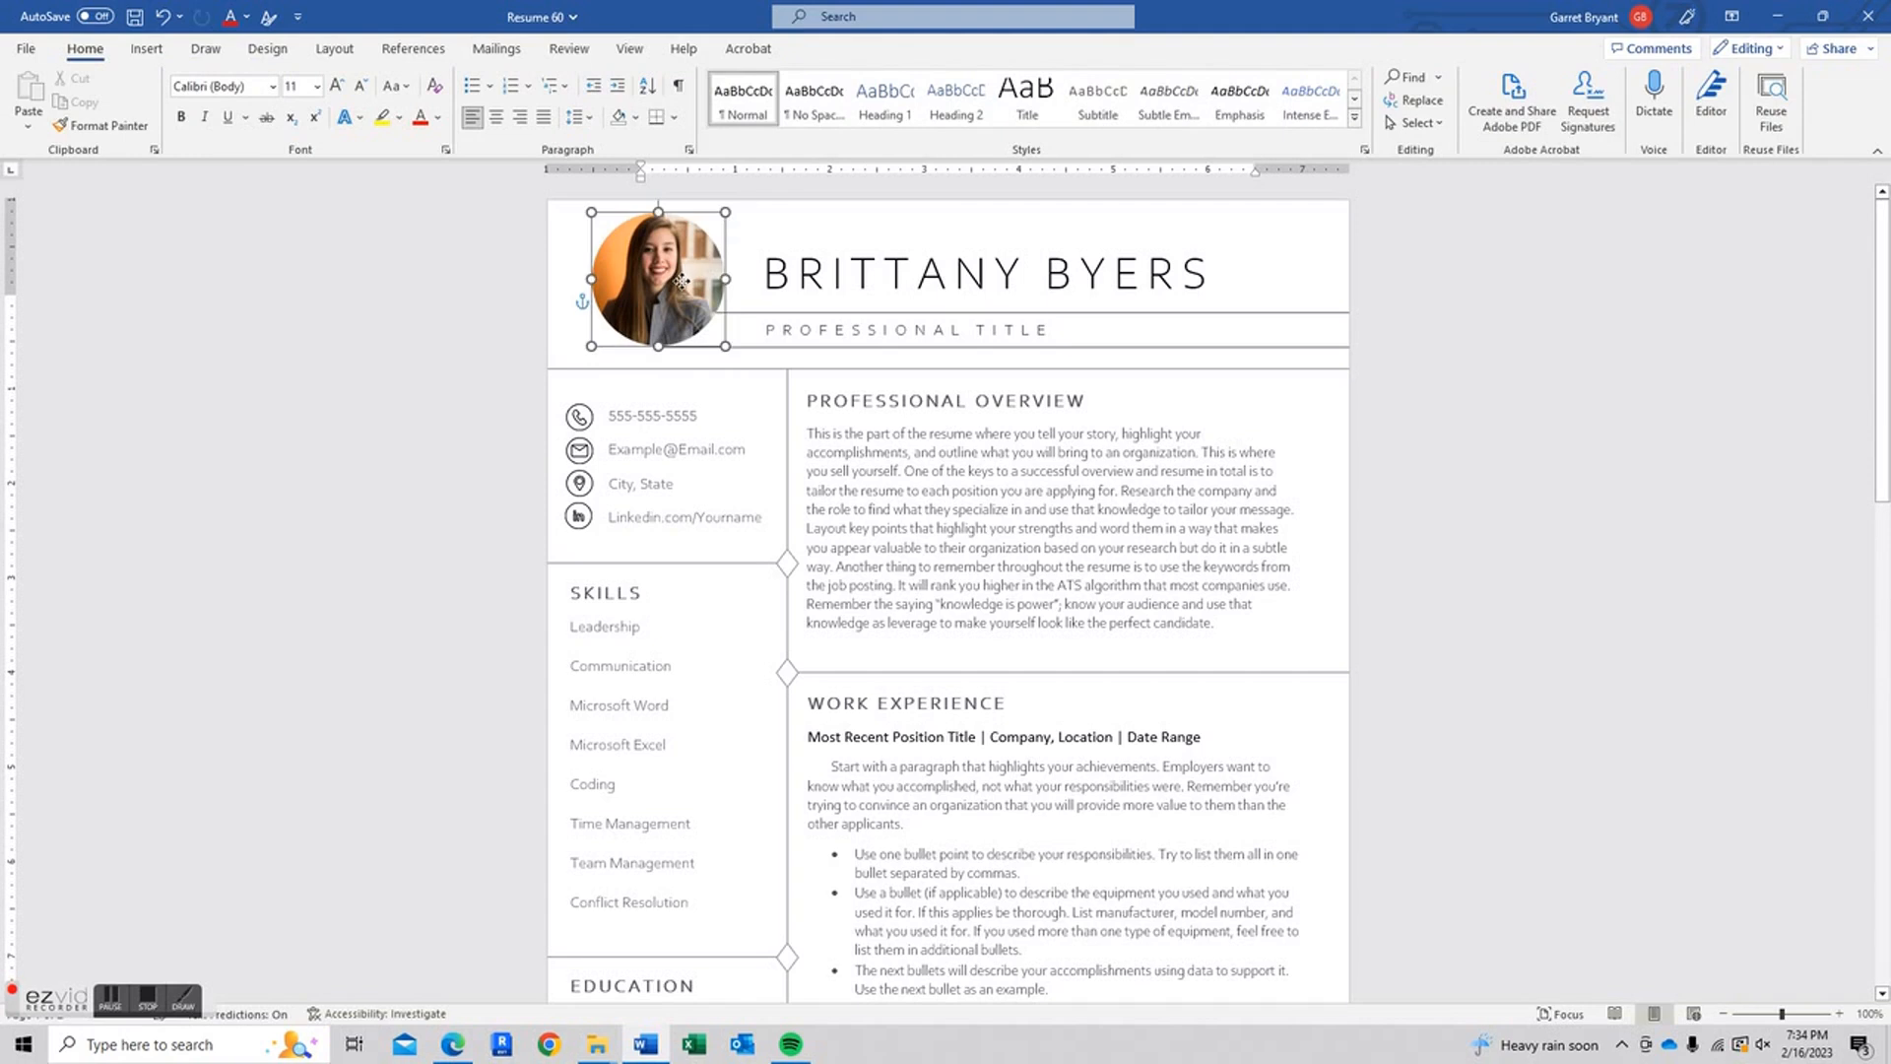
left_click(1651, 410)
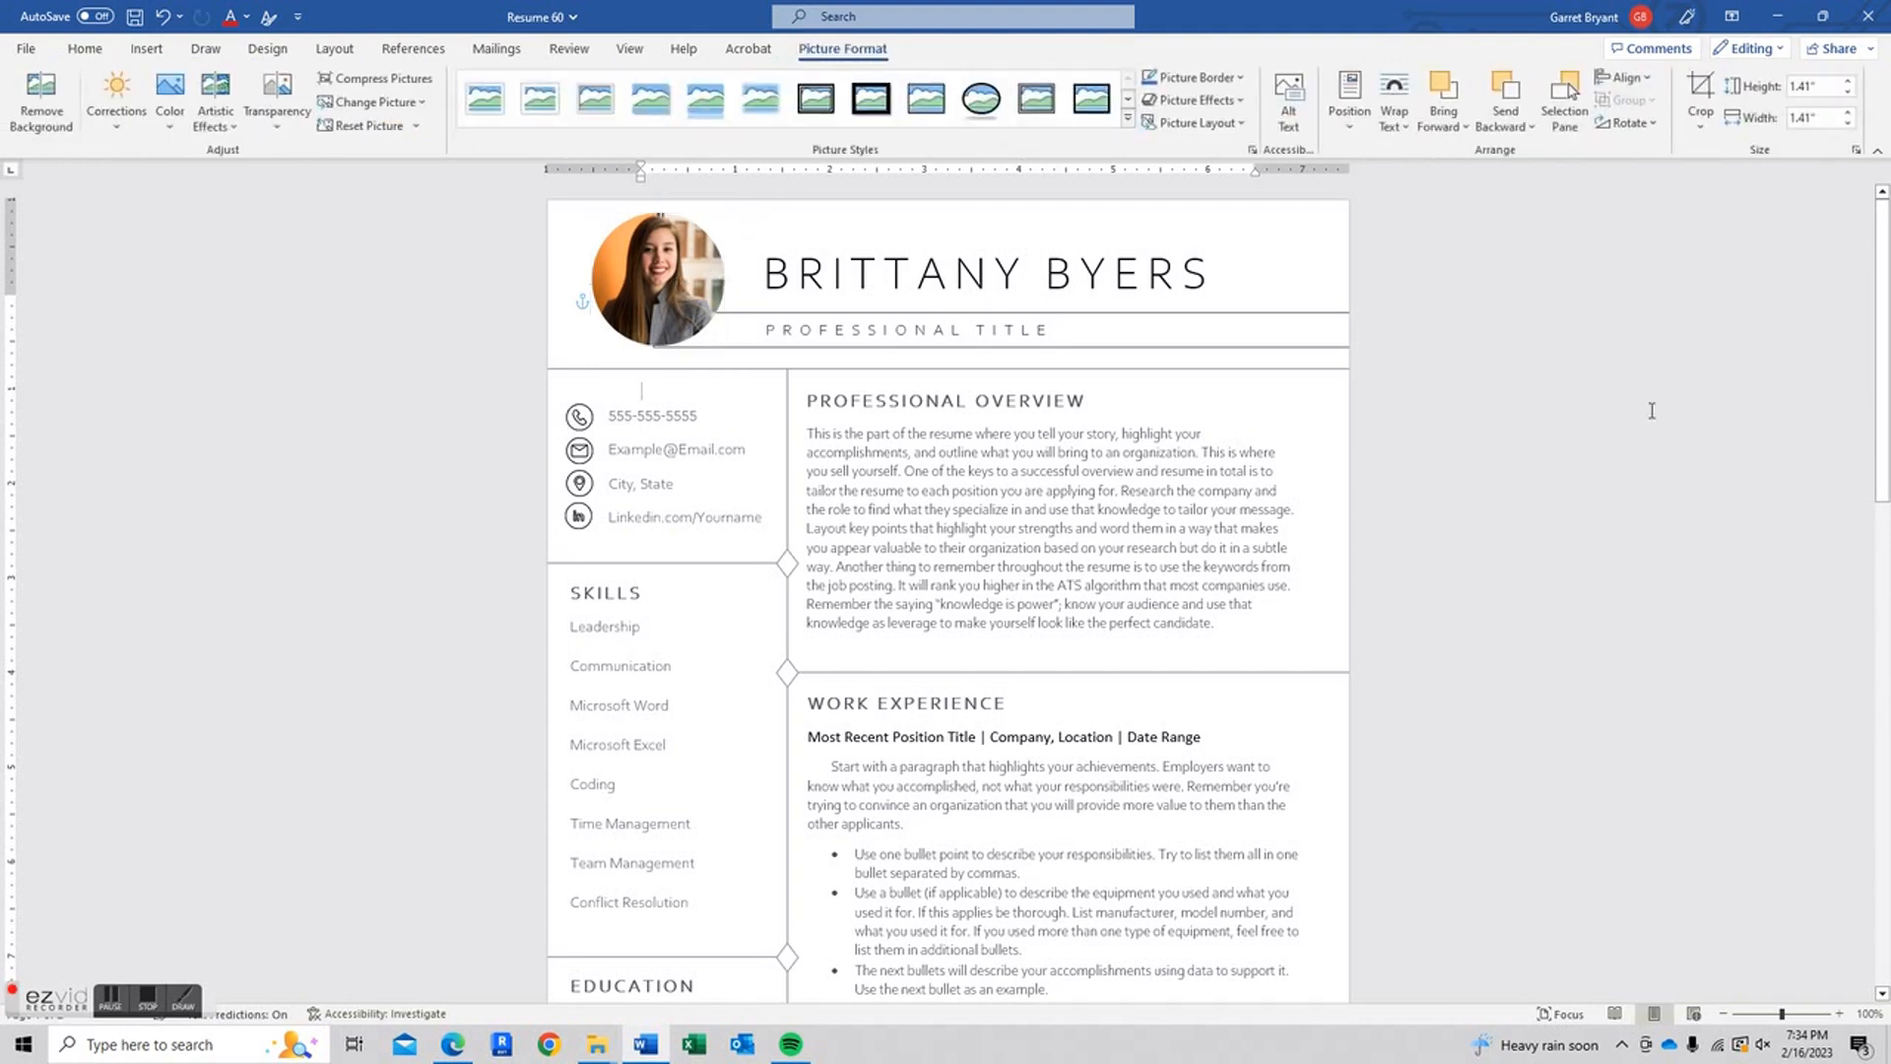
mouse_move(657, 268)
left_mouse_down()
mouse_move(647, 297)
mouse_move(647, 269)
left_mouse_up()
left_click(1655, 344)
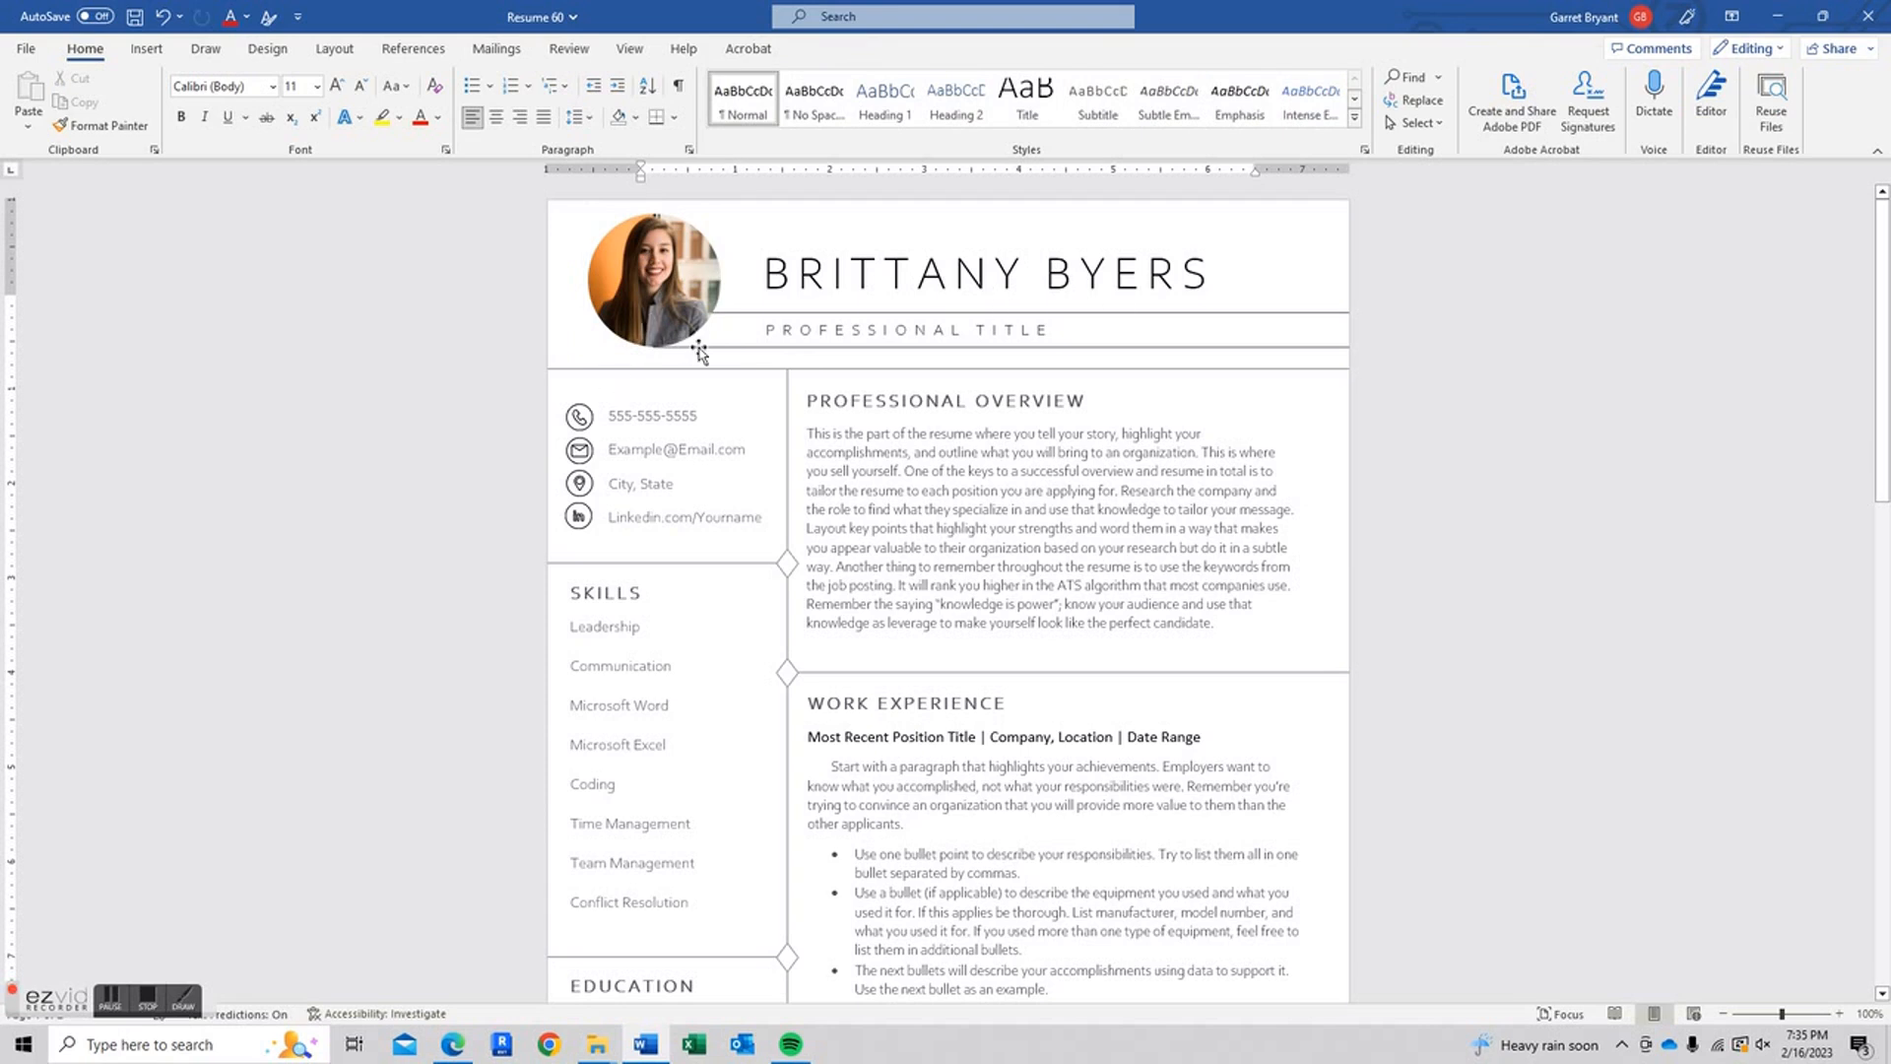
Turn the header portrait black and white with the lowest color saturation preset, and review the other recolor options
left_click(644, 288)
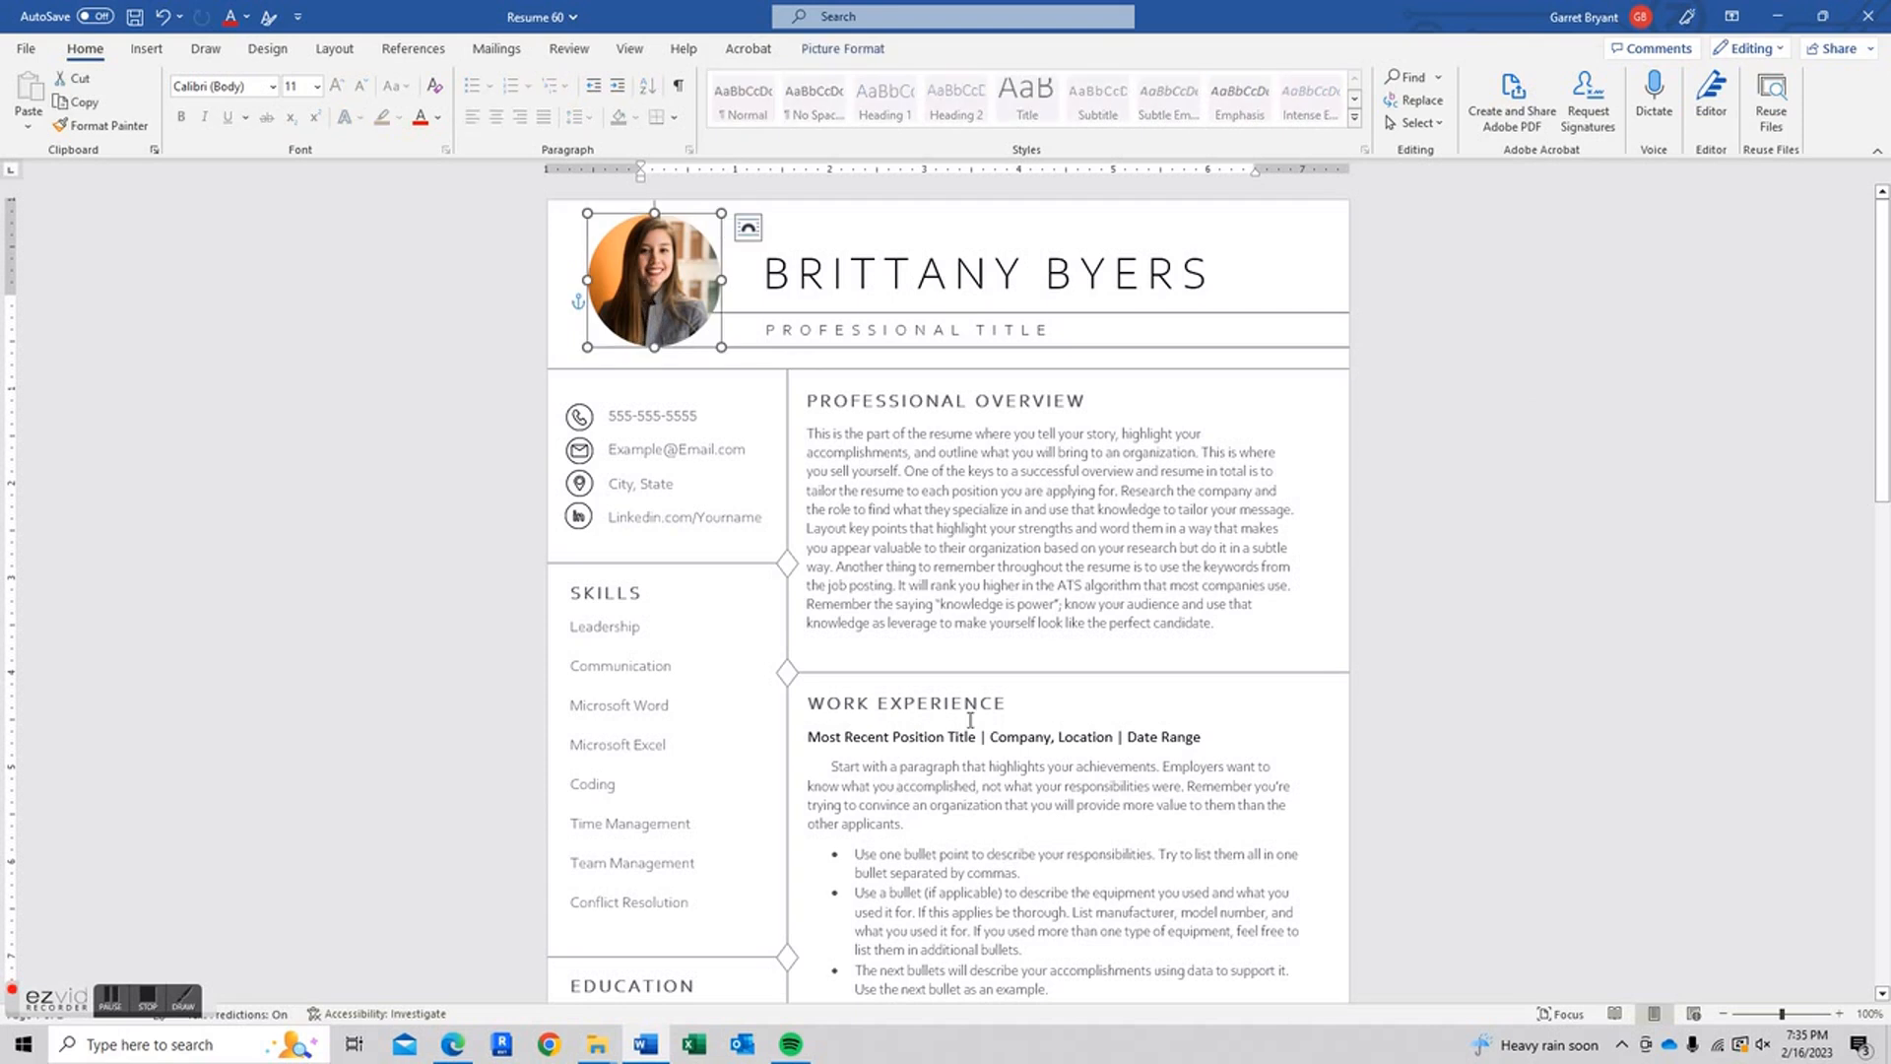
left_click(806, 51)
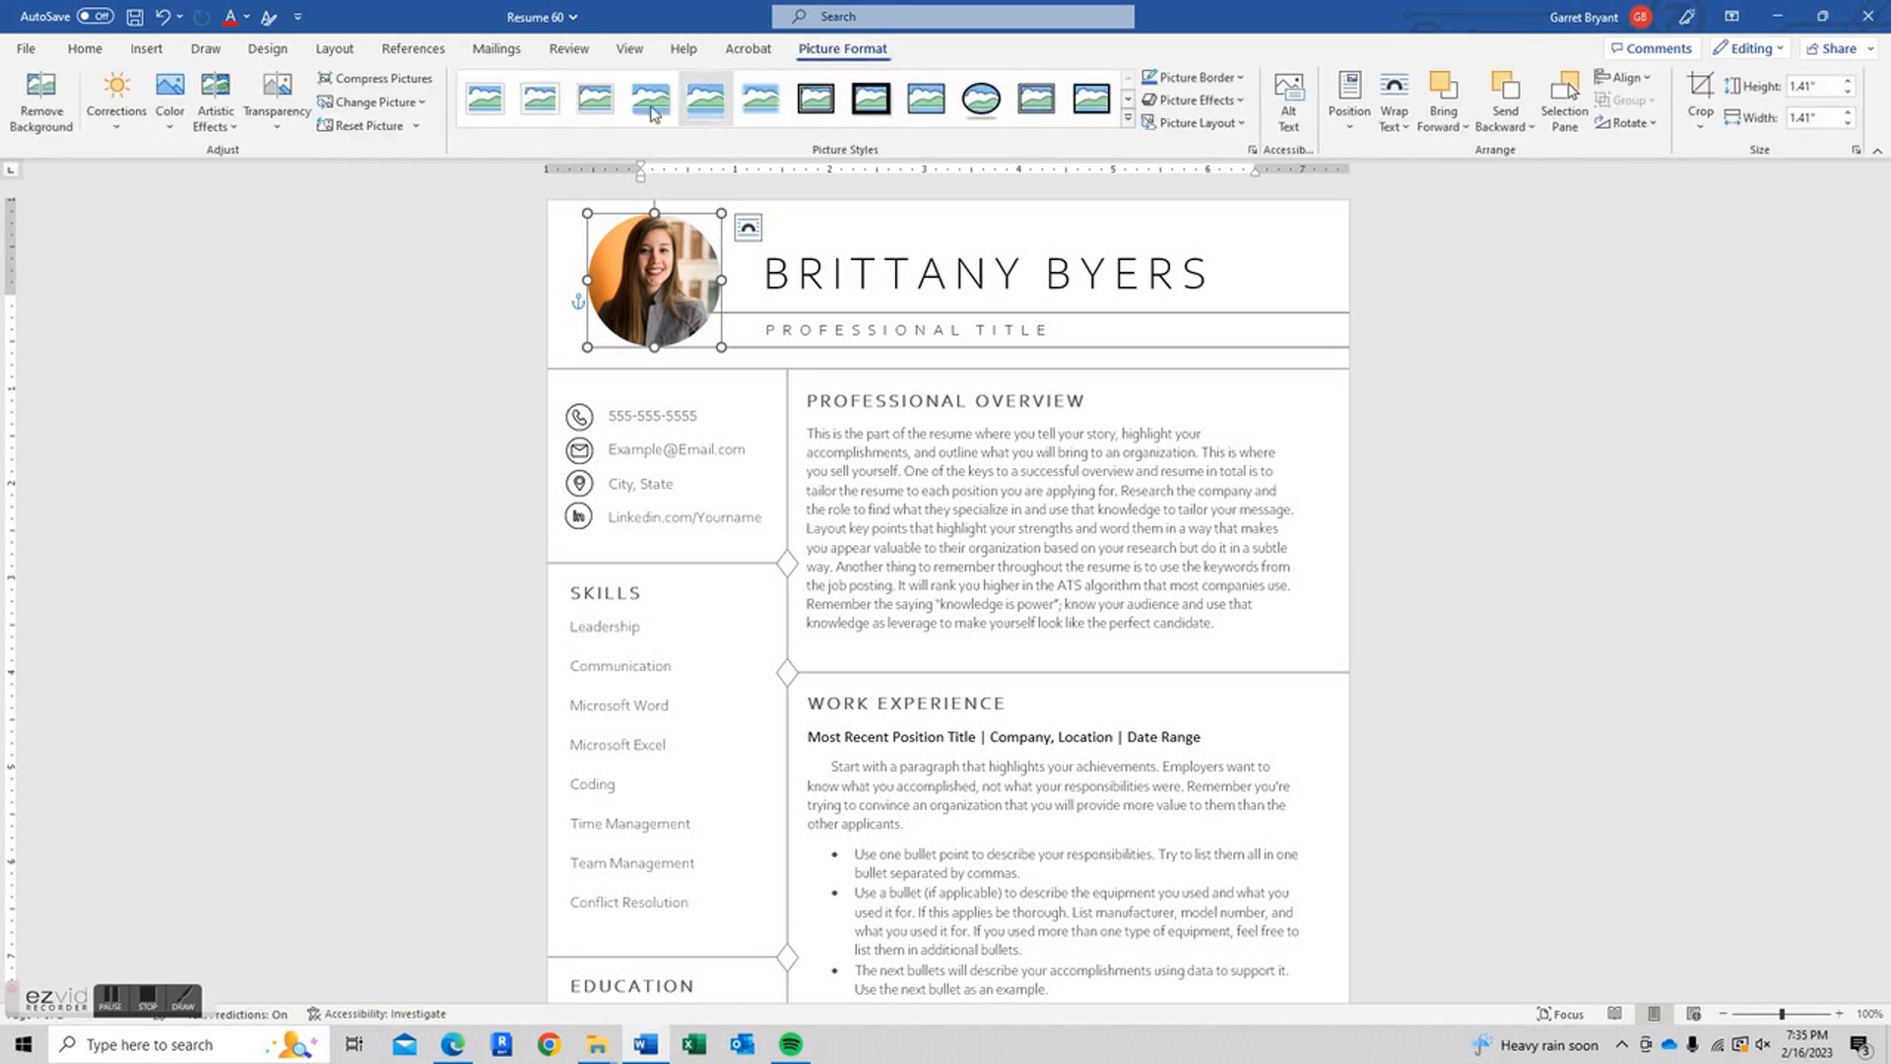
left_click(170, 98)
left_click(228, 218)
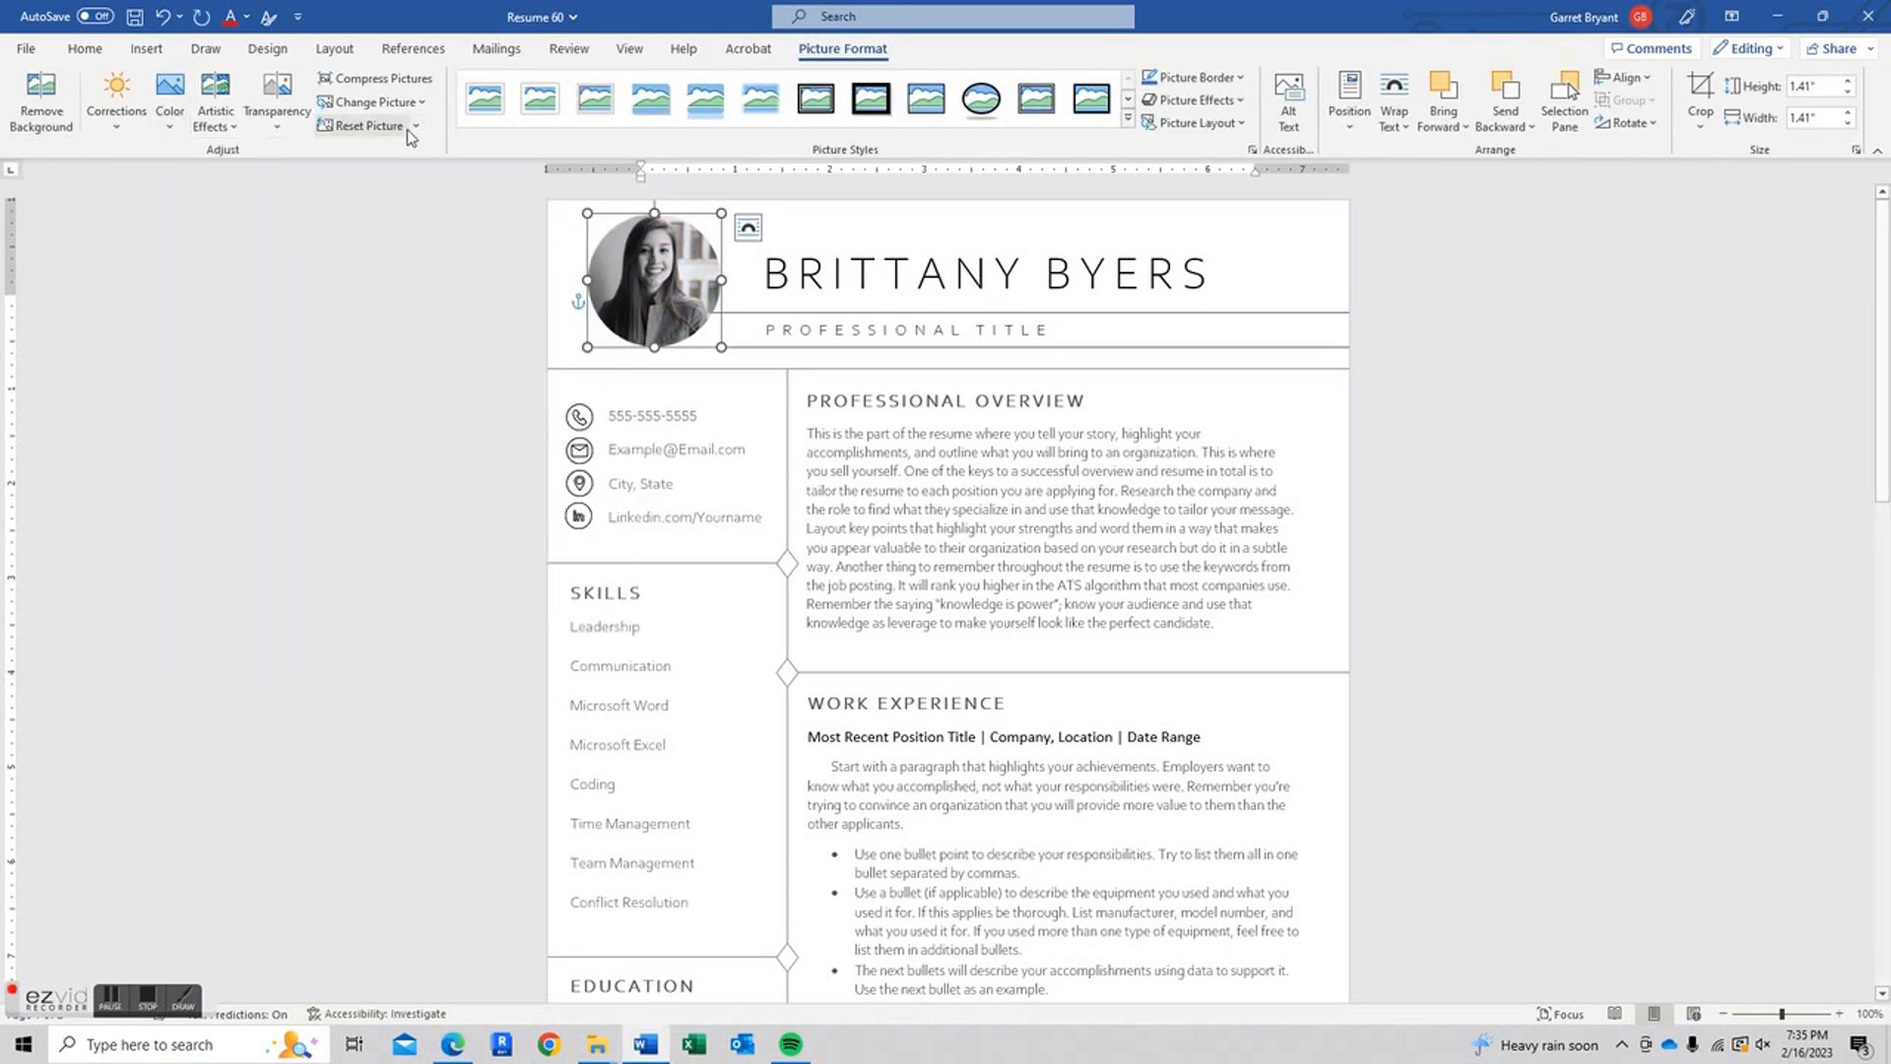
left_click(170, 99)
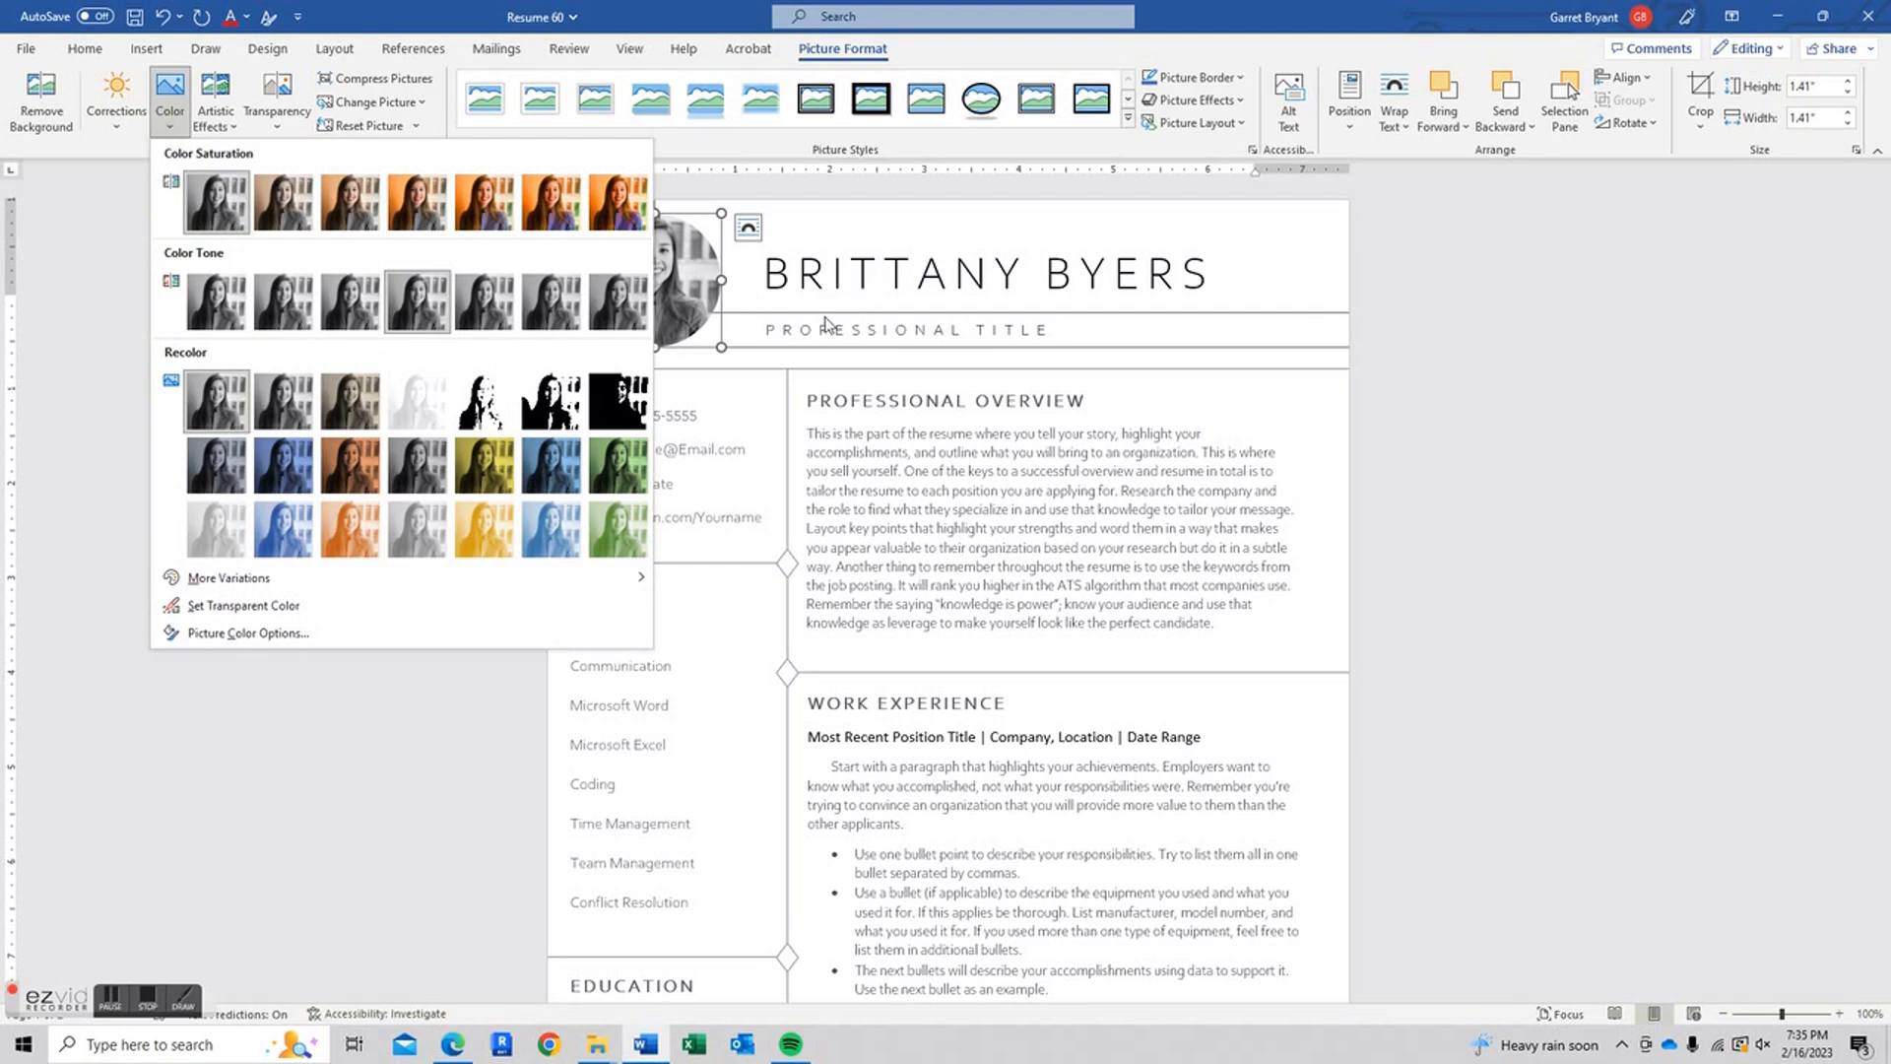
left_click(1433, 369)
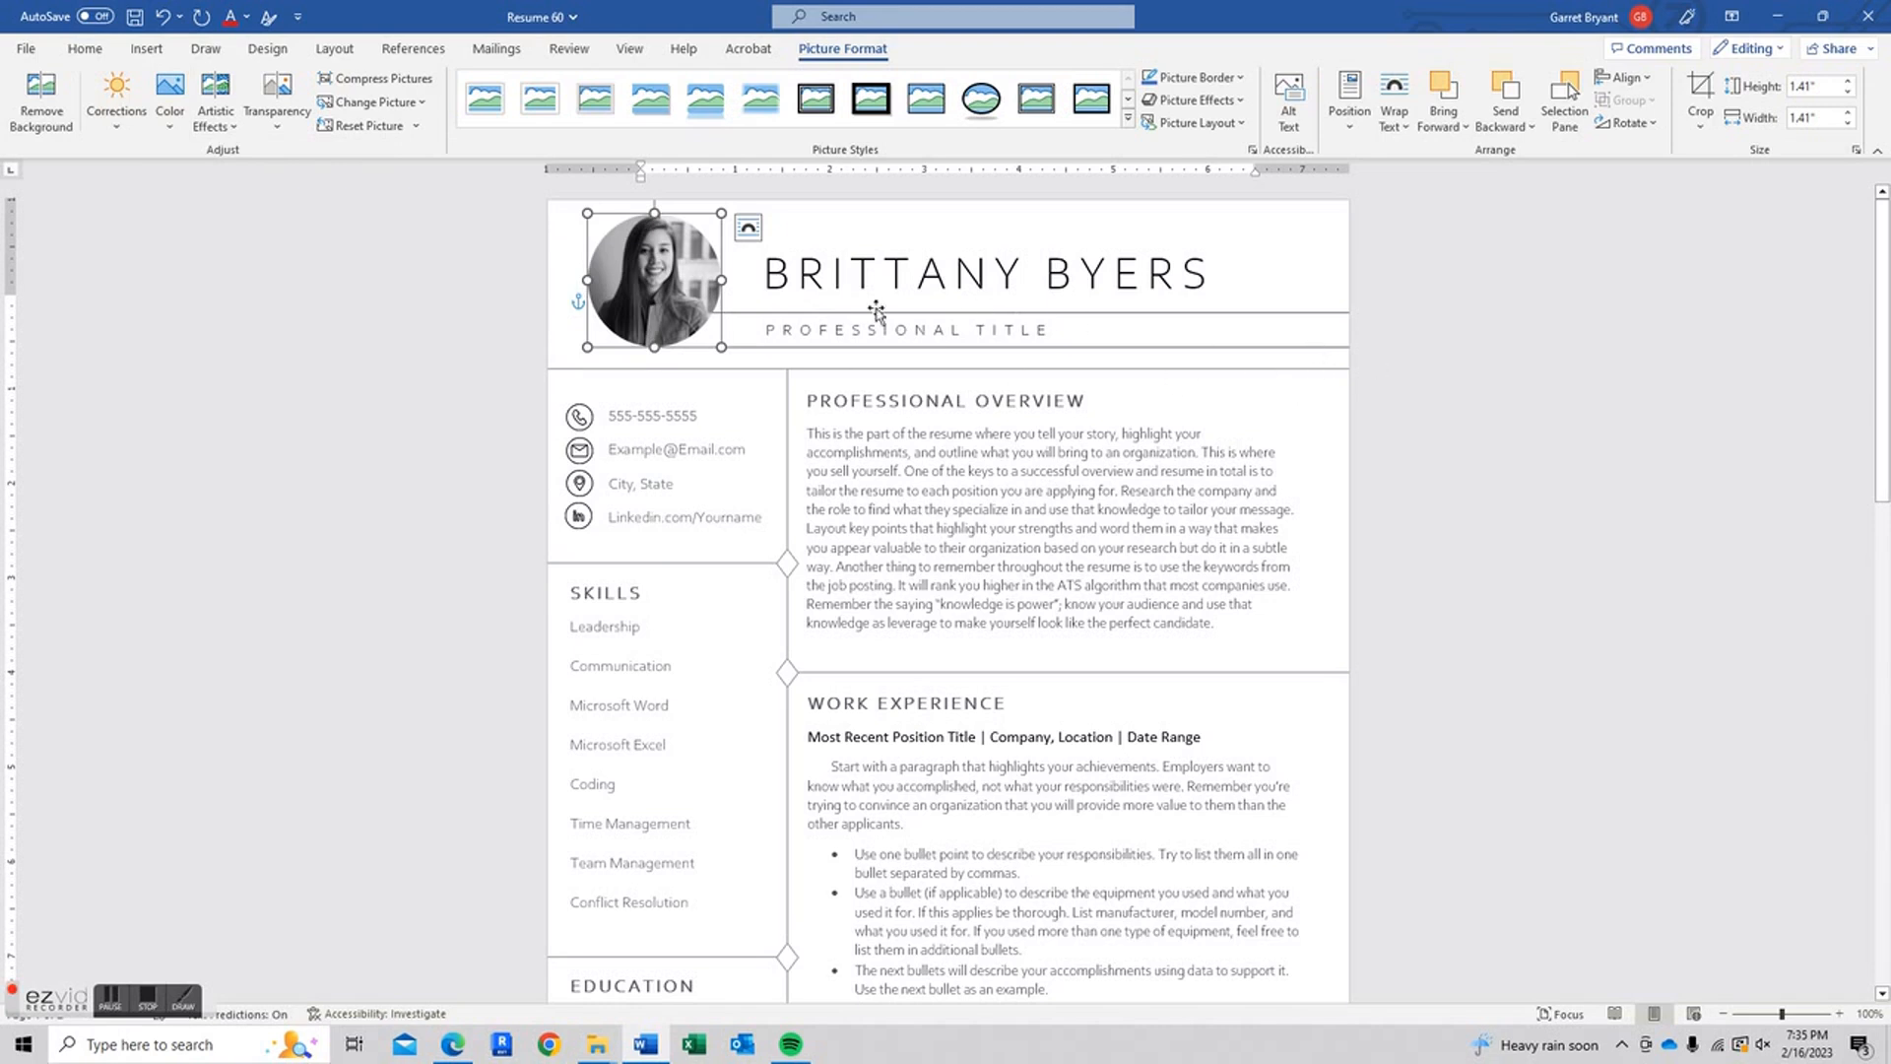
Outline the header portrait with a dark near-black border 1½ pt thick
left_click(1231, 78)
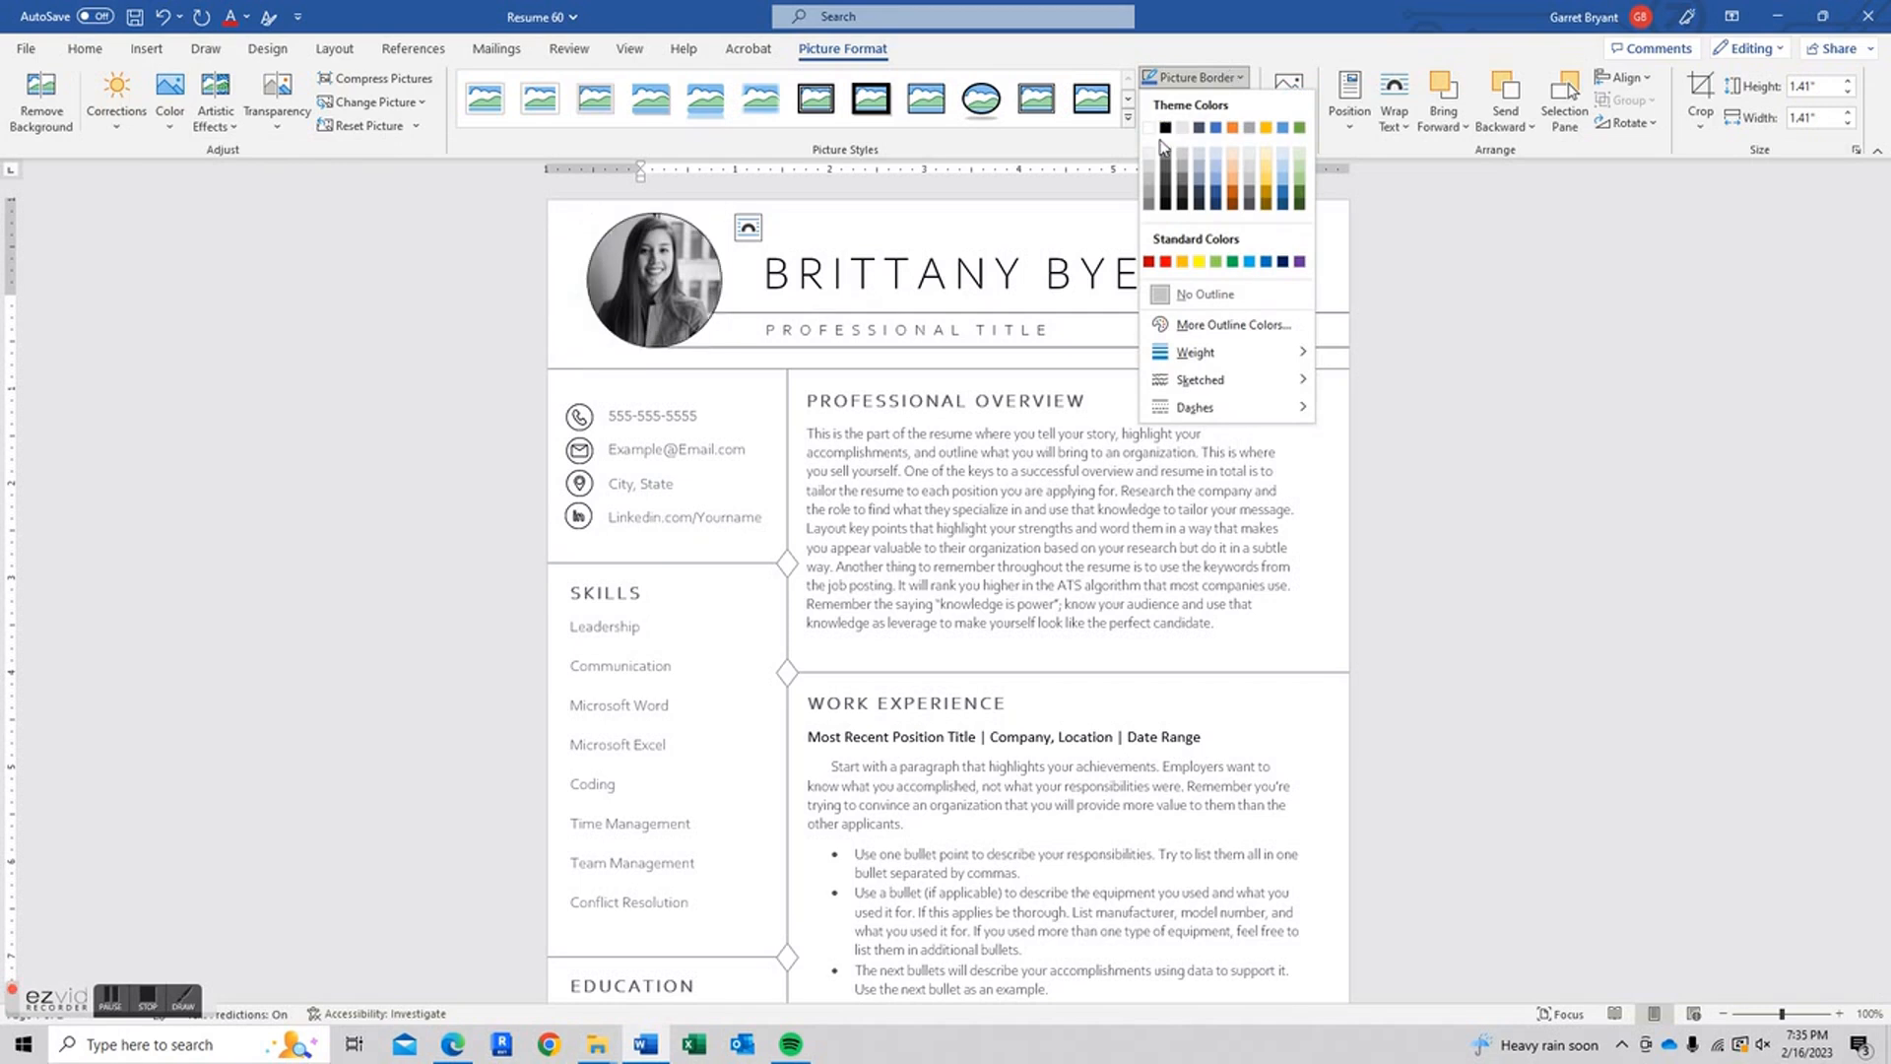
left_click(1164, 200)
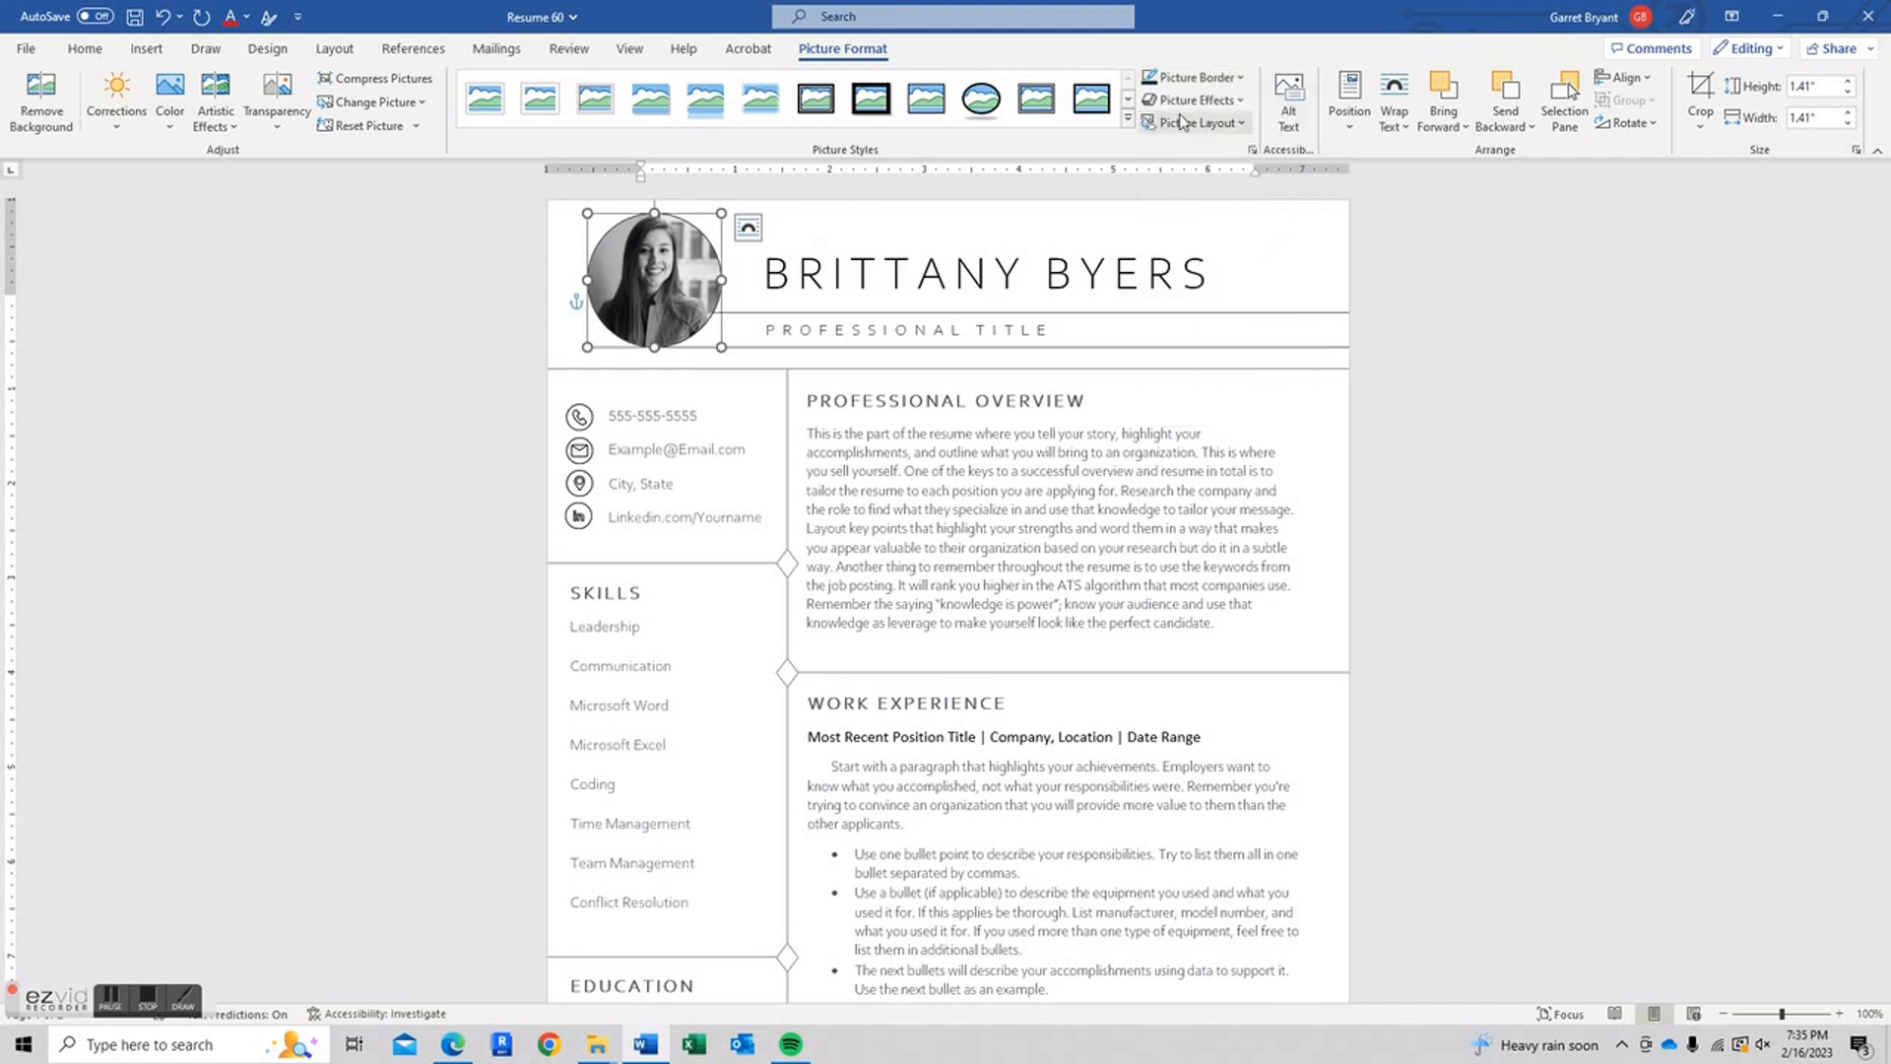
left_click(1194, 76)
mouse_move(1216, 352)
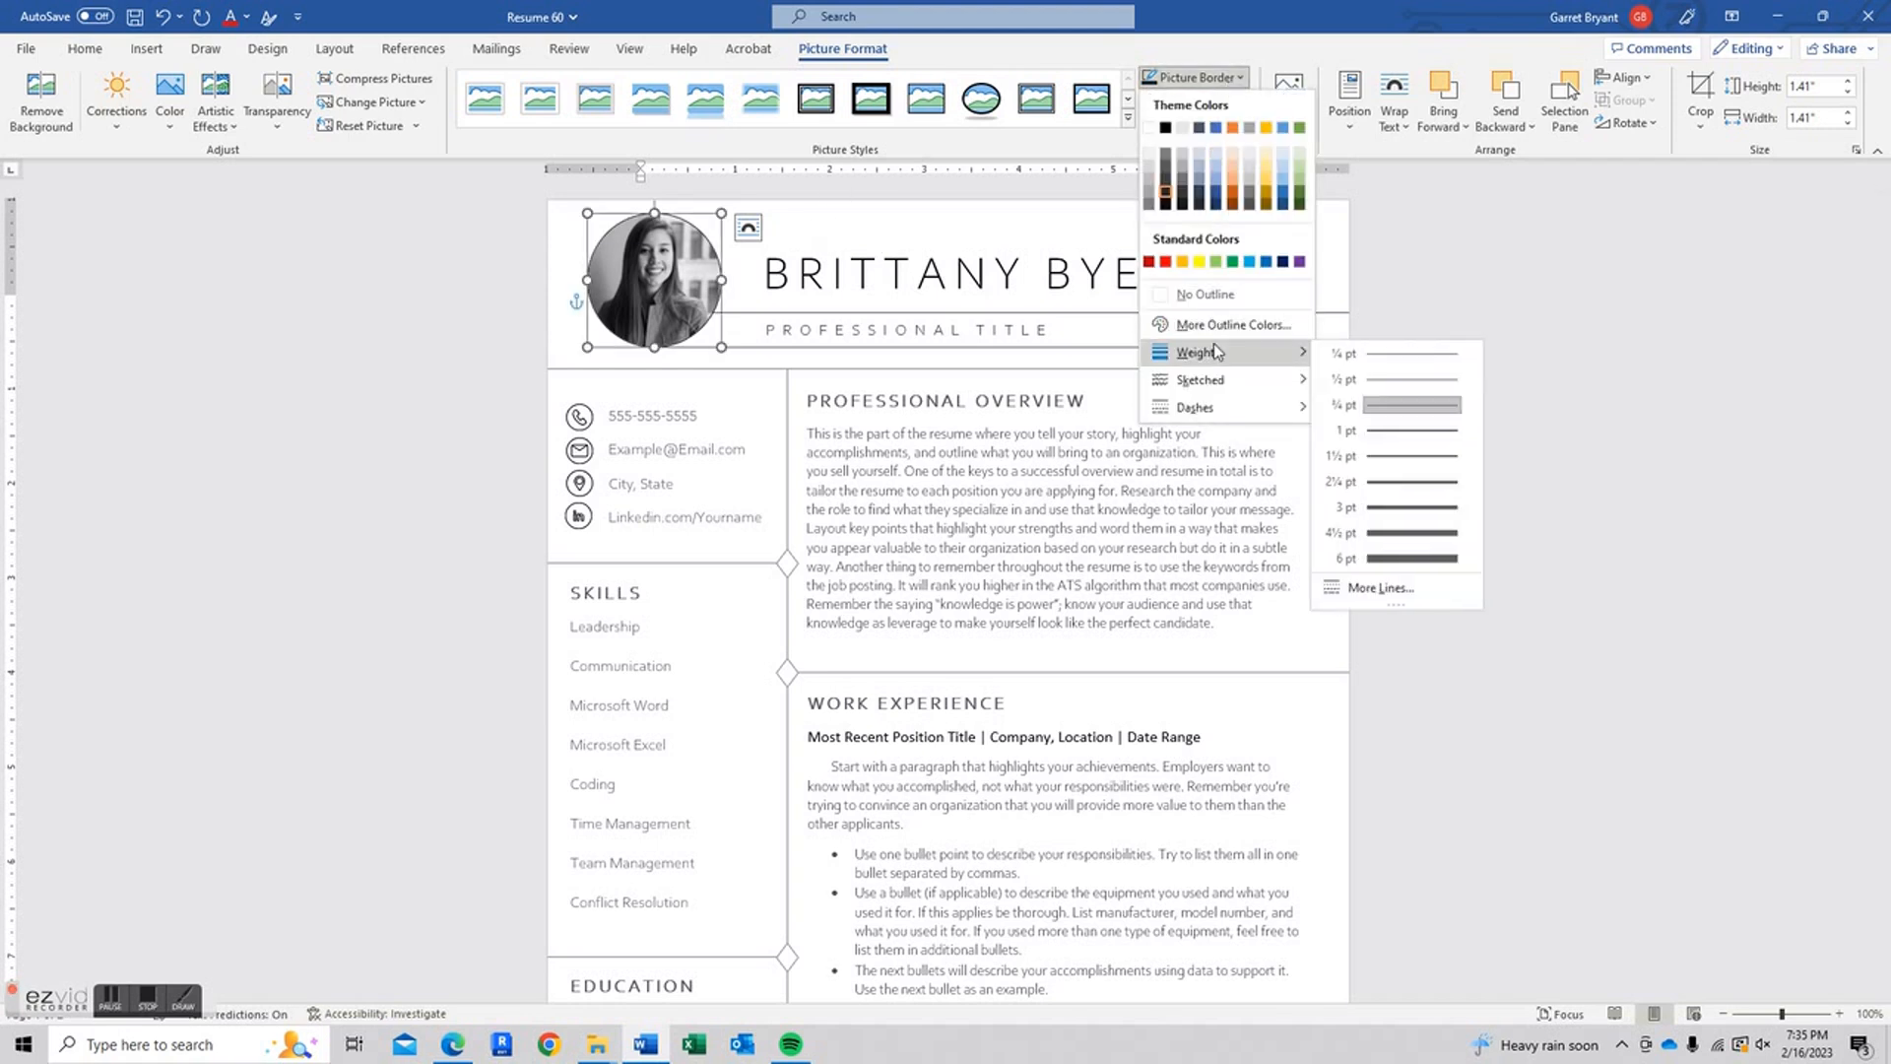
left_click(1398, 456)
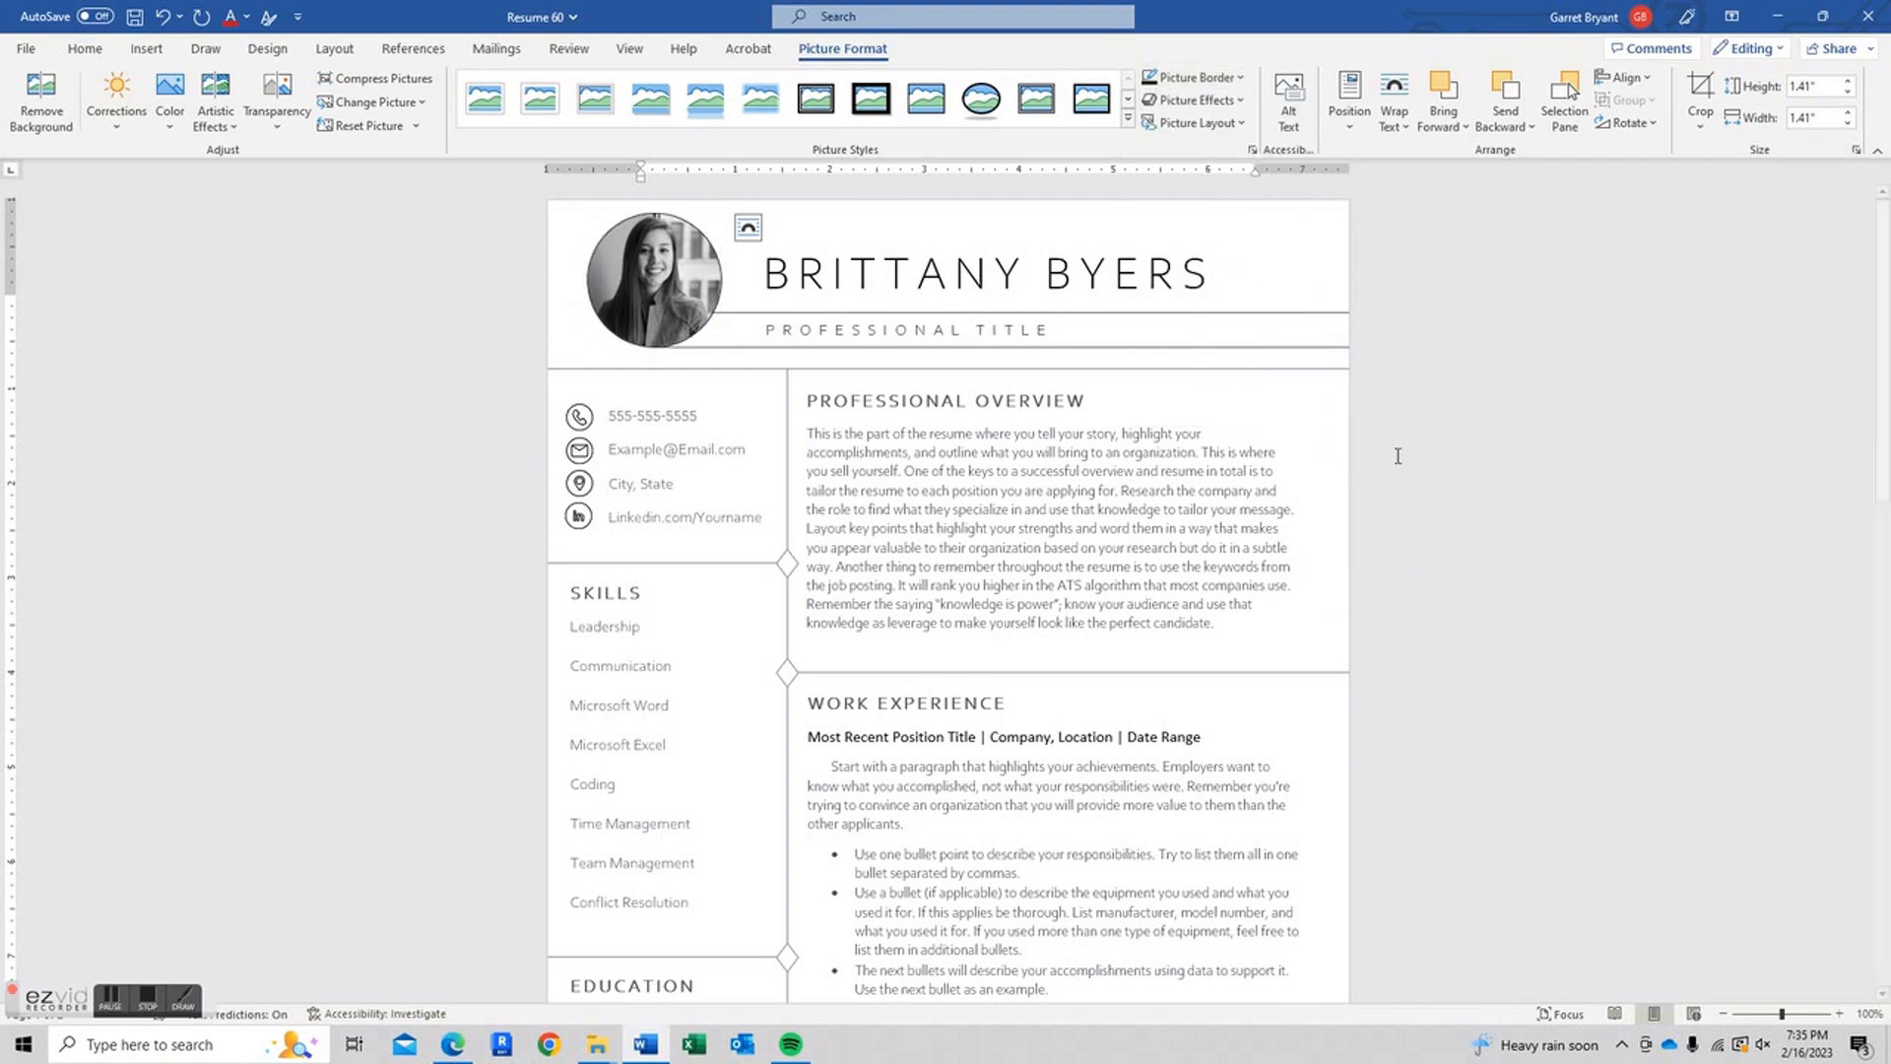
left_click(1421, 457)
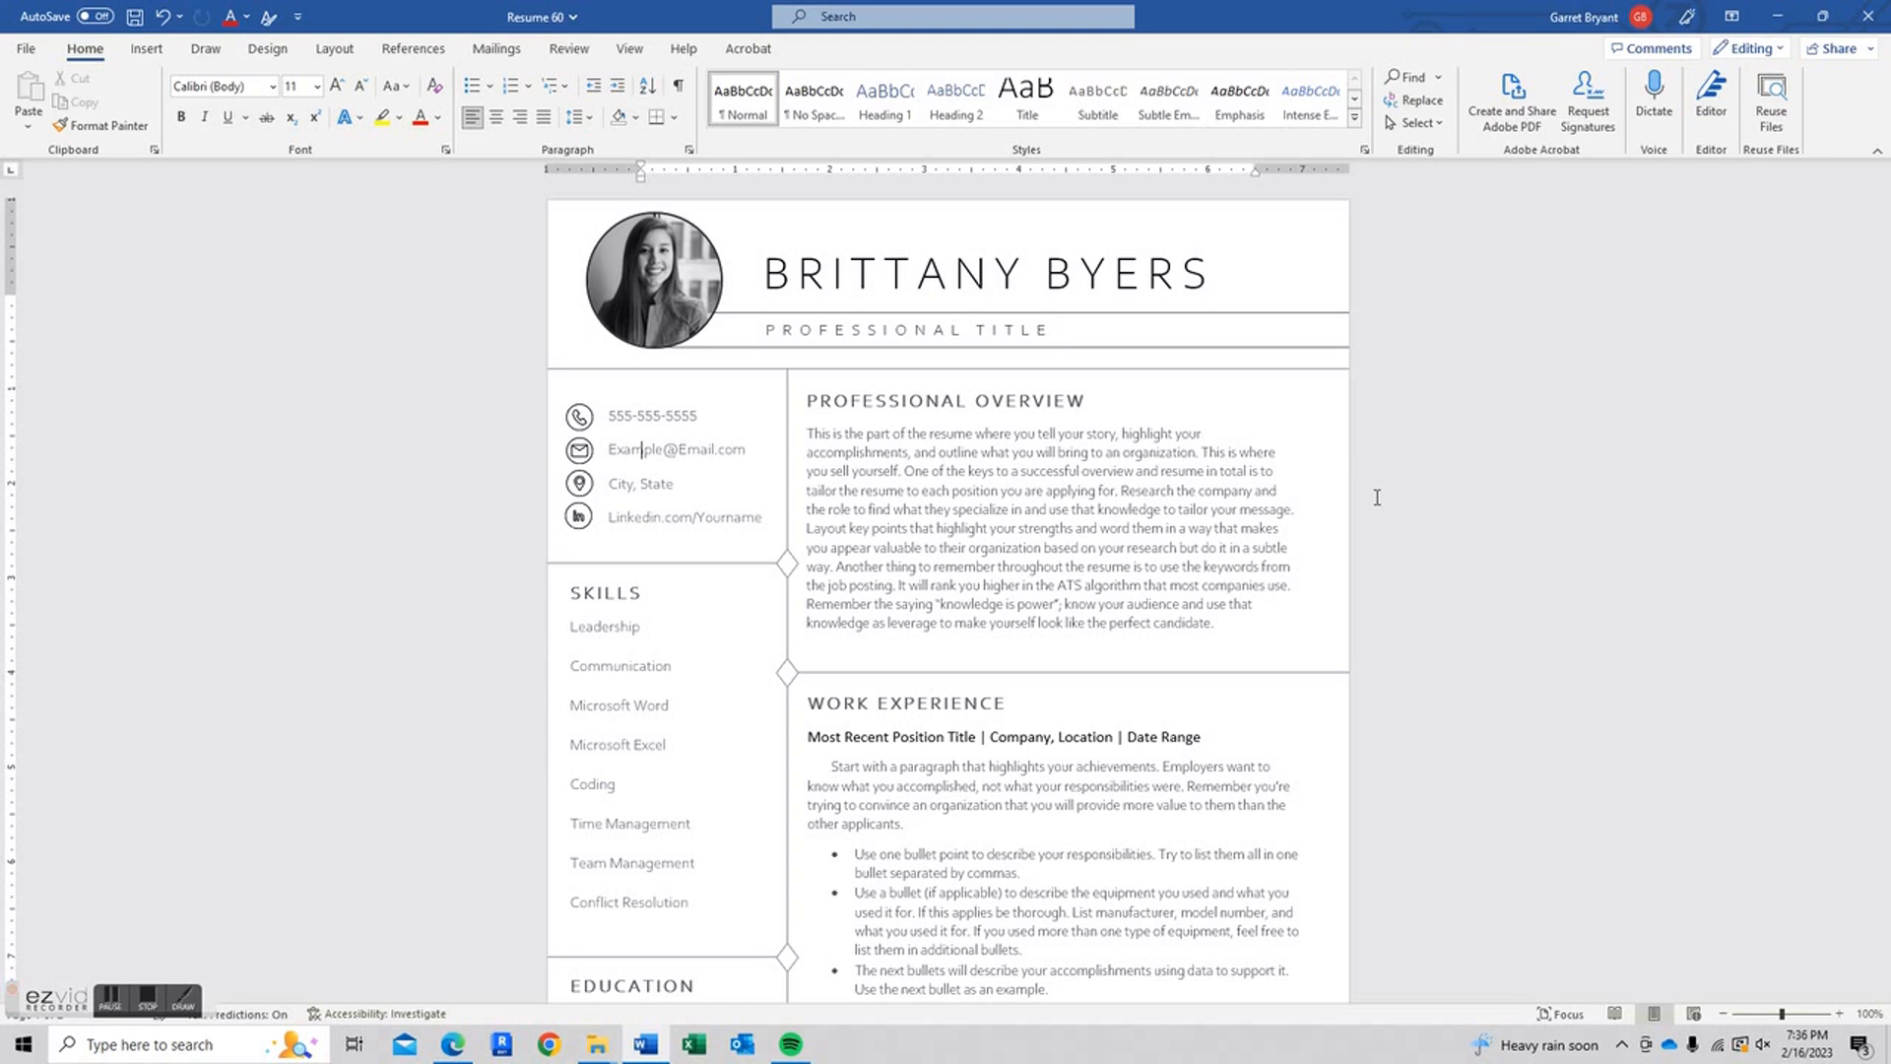
Examine the text boxes on both pages, from Professional Overview, Skills and Education to References, Extras and the continued work experience
left_click(1020, 411)
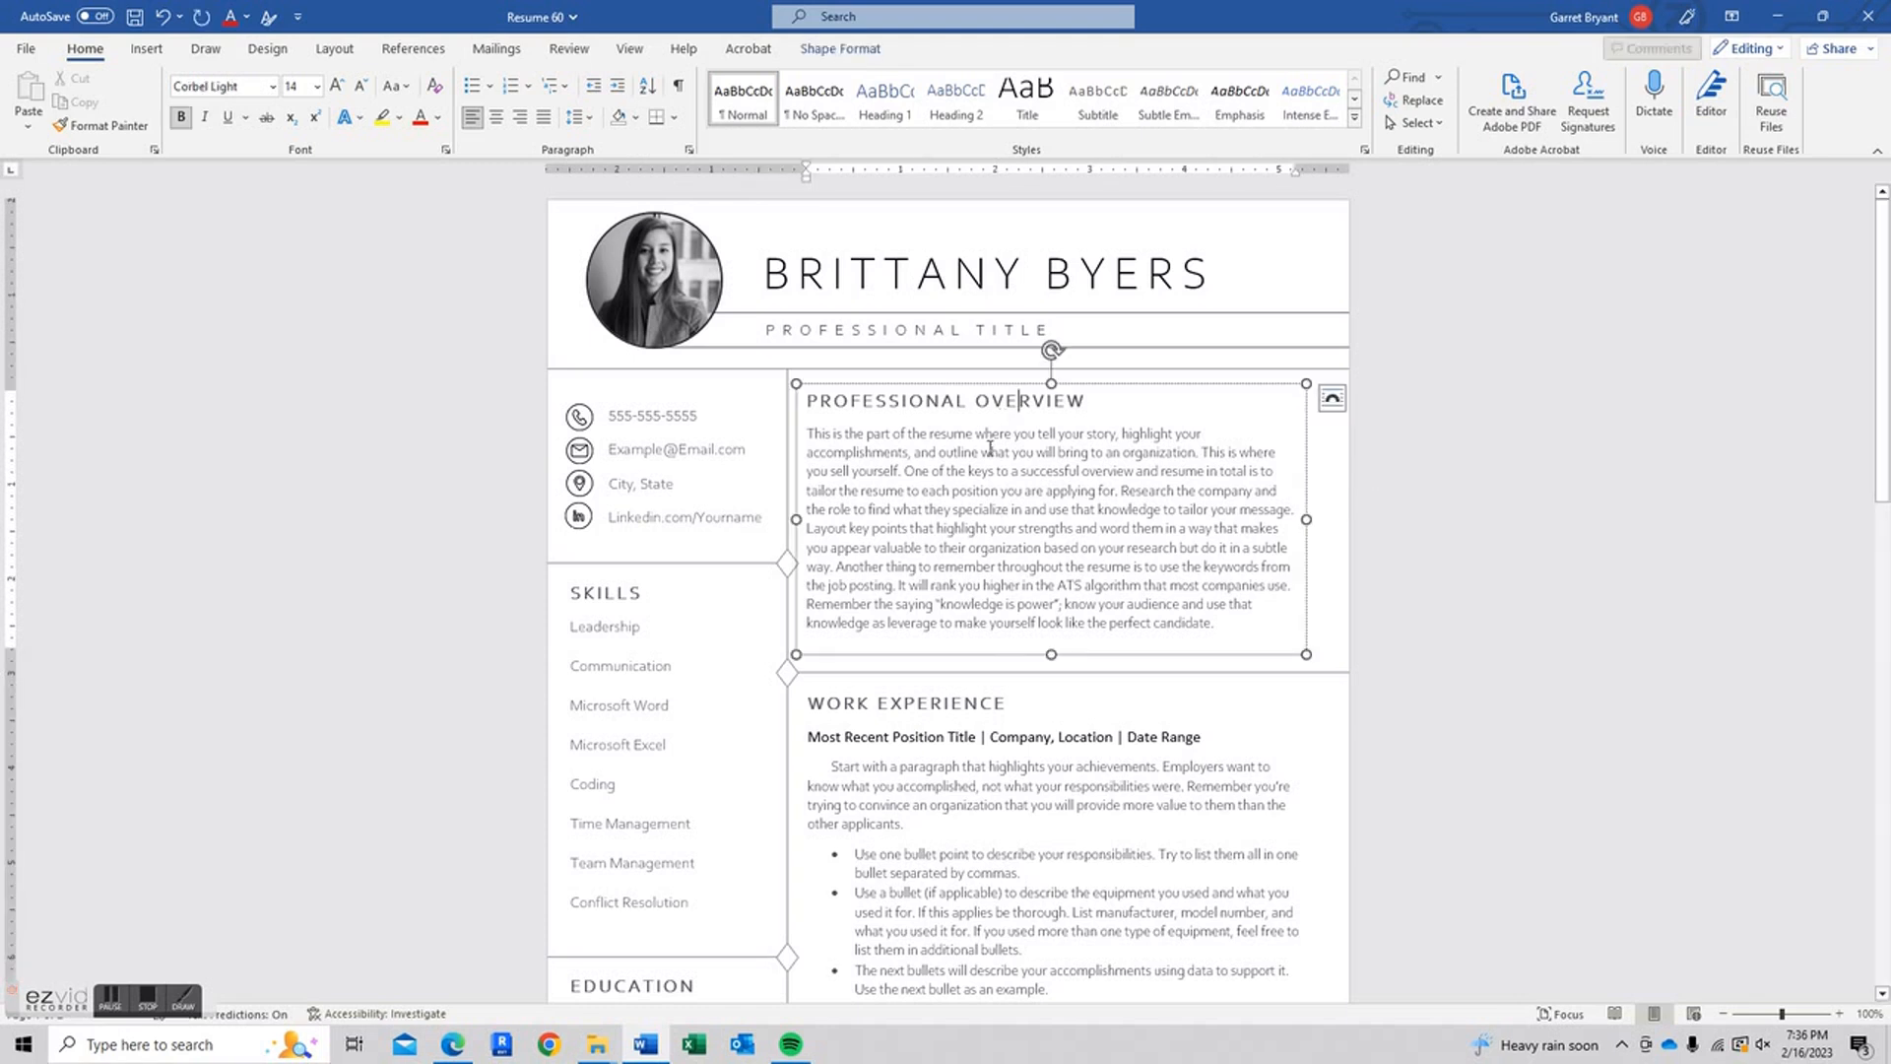
scroll(984, 443, "down", 2)
left_click(630, 576)
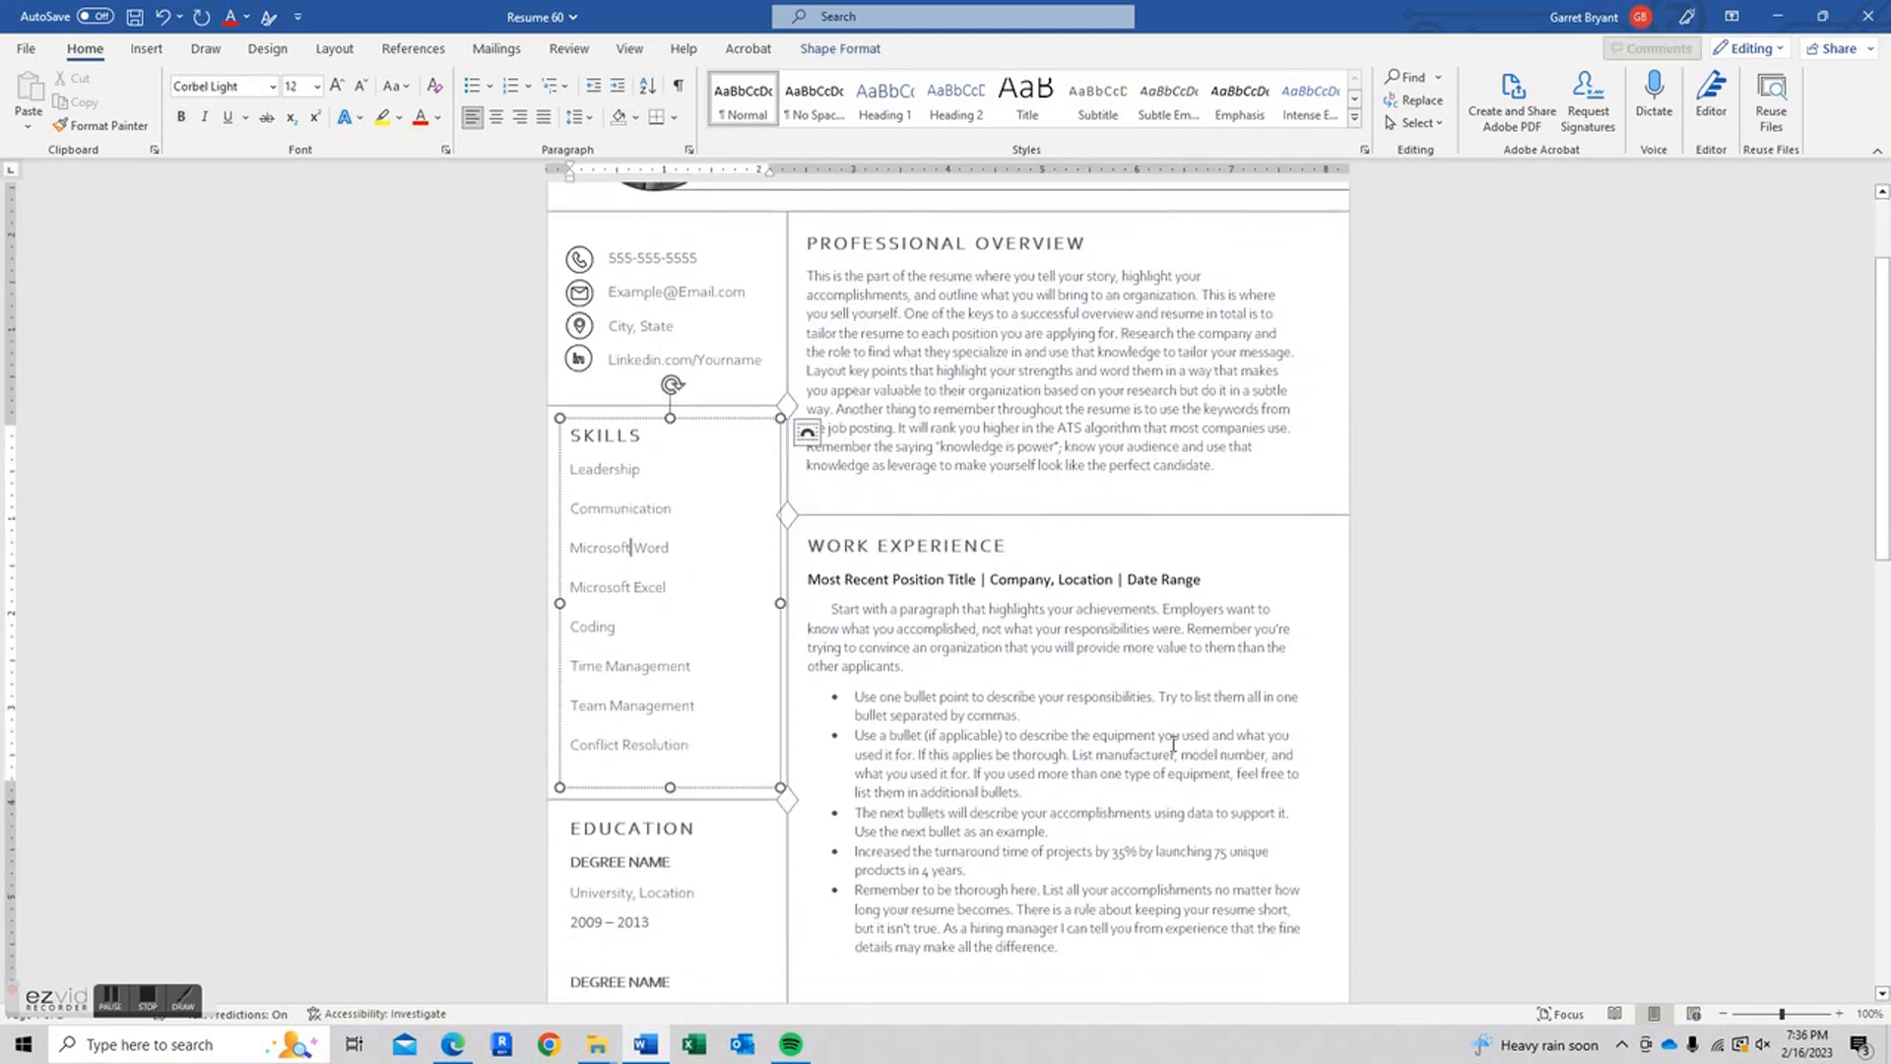
left_click(1172, 737)
scroll(1080, 744, "down", 1)
scroll(1080, 744, "down", 3)
left_click(557, 583)
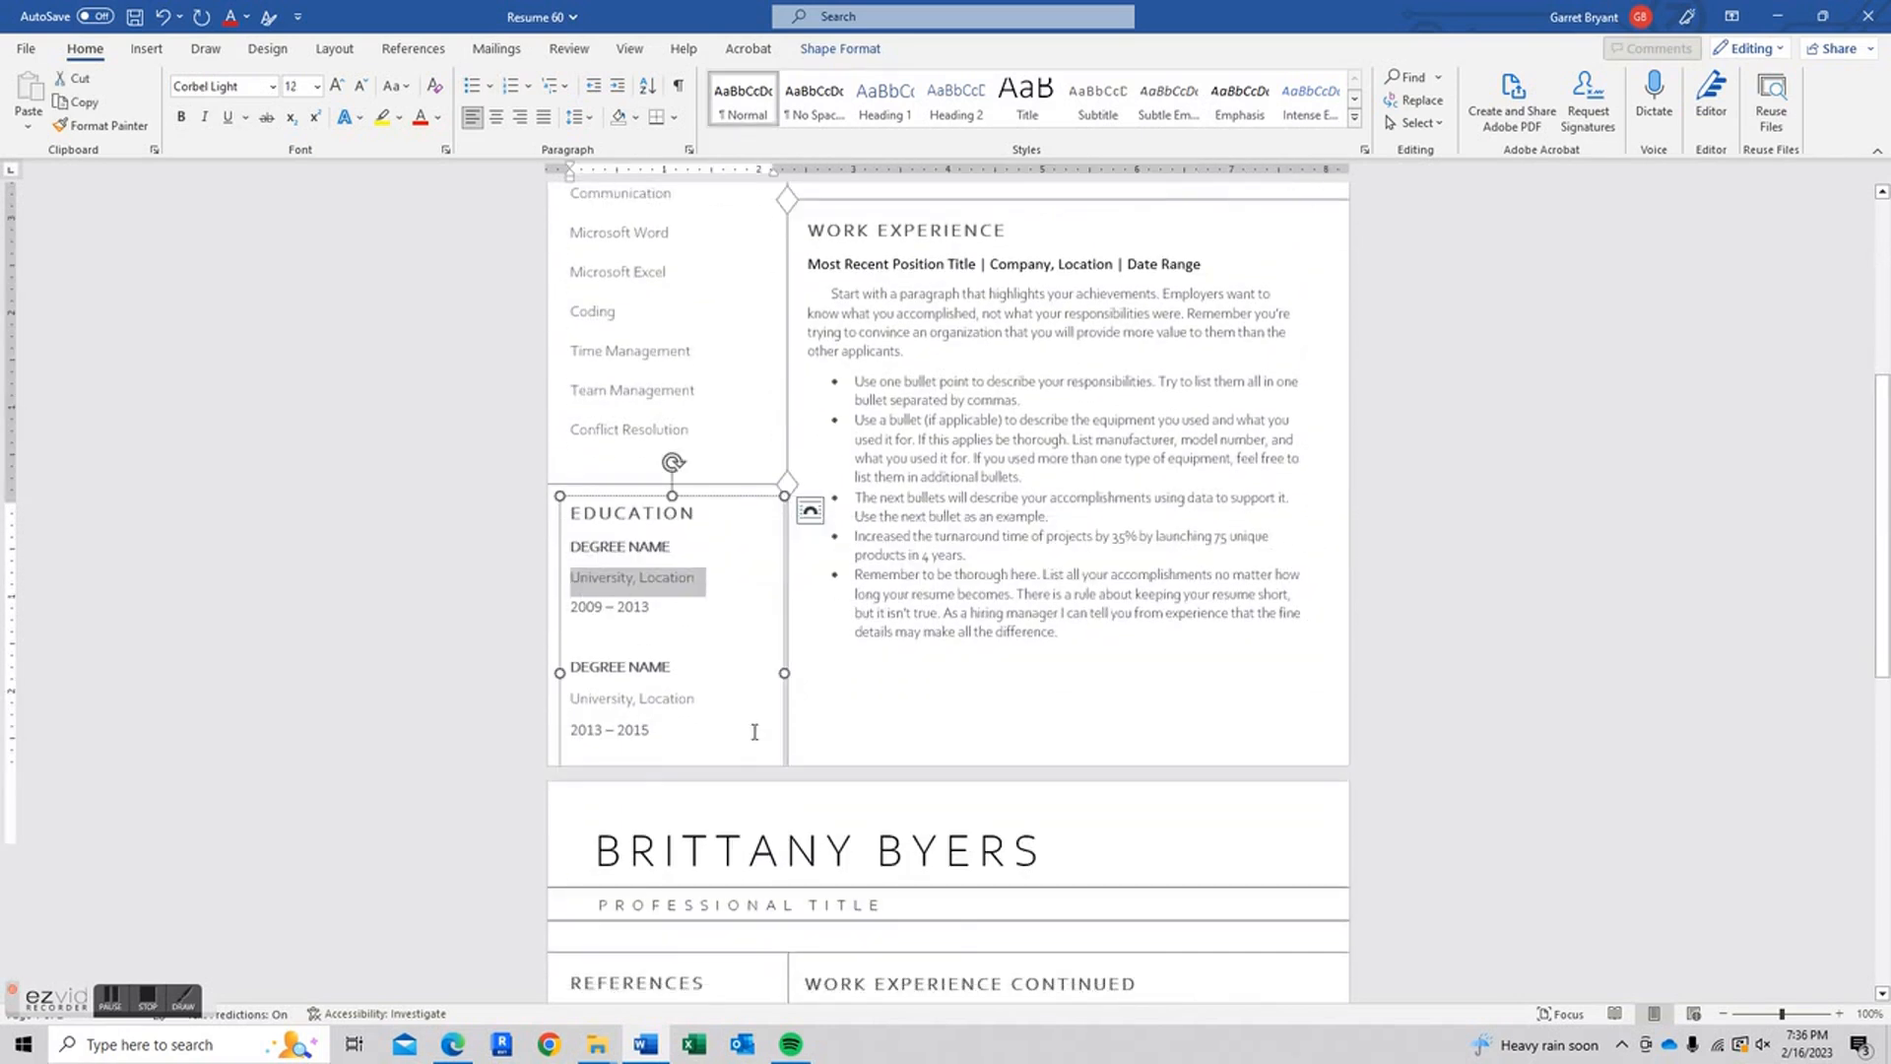
scroll(1187, 759, "down", 6)
left_click(752, 672)
left_click(1095, 595)
scroll(709, 443, "down", 4)
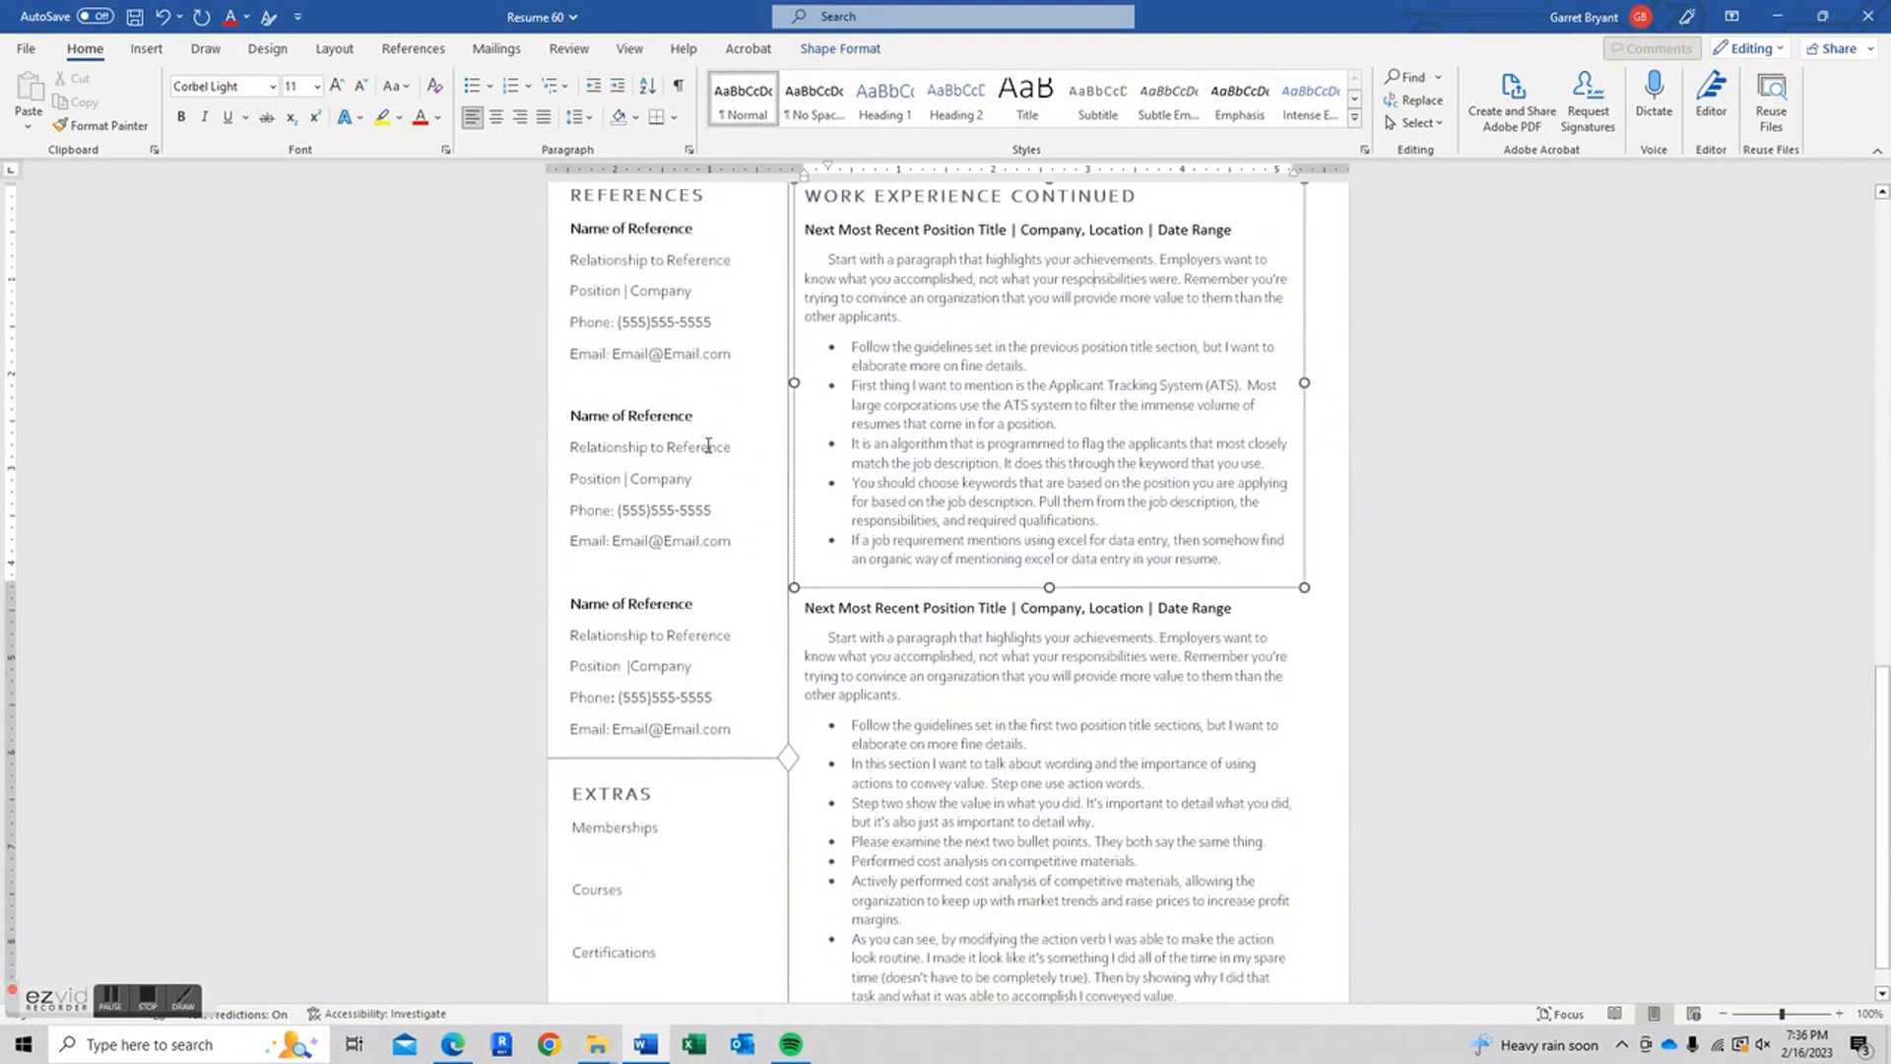
left_click(687, 442)
left_click(654, 801)
left_click(937, 790)
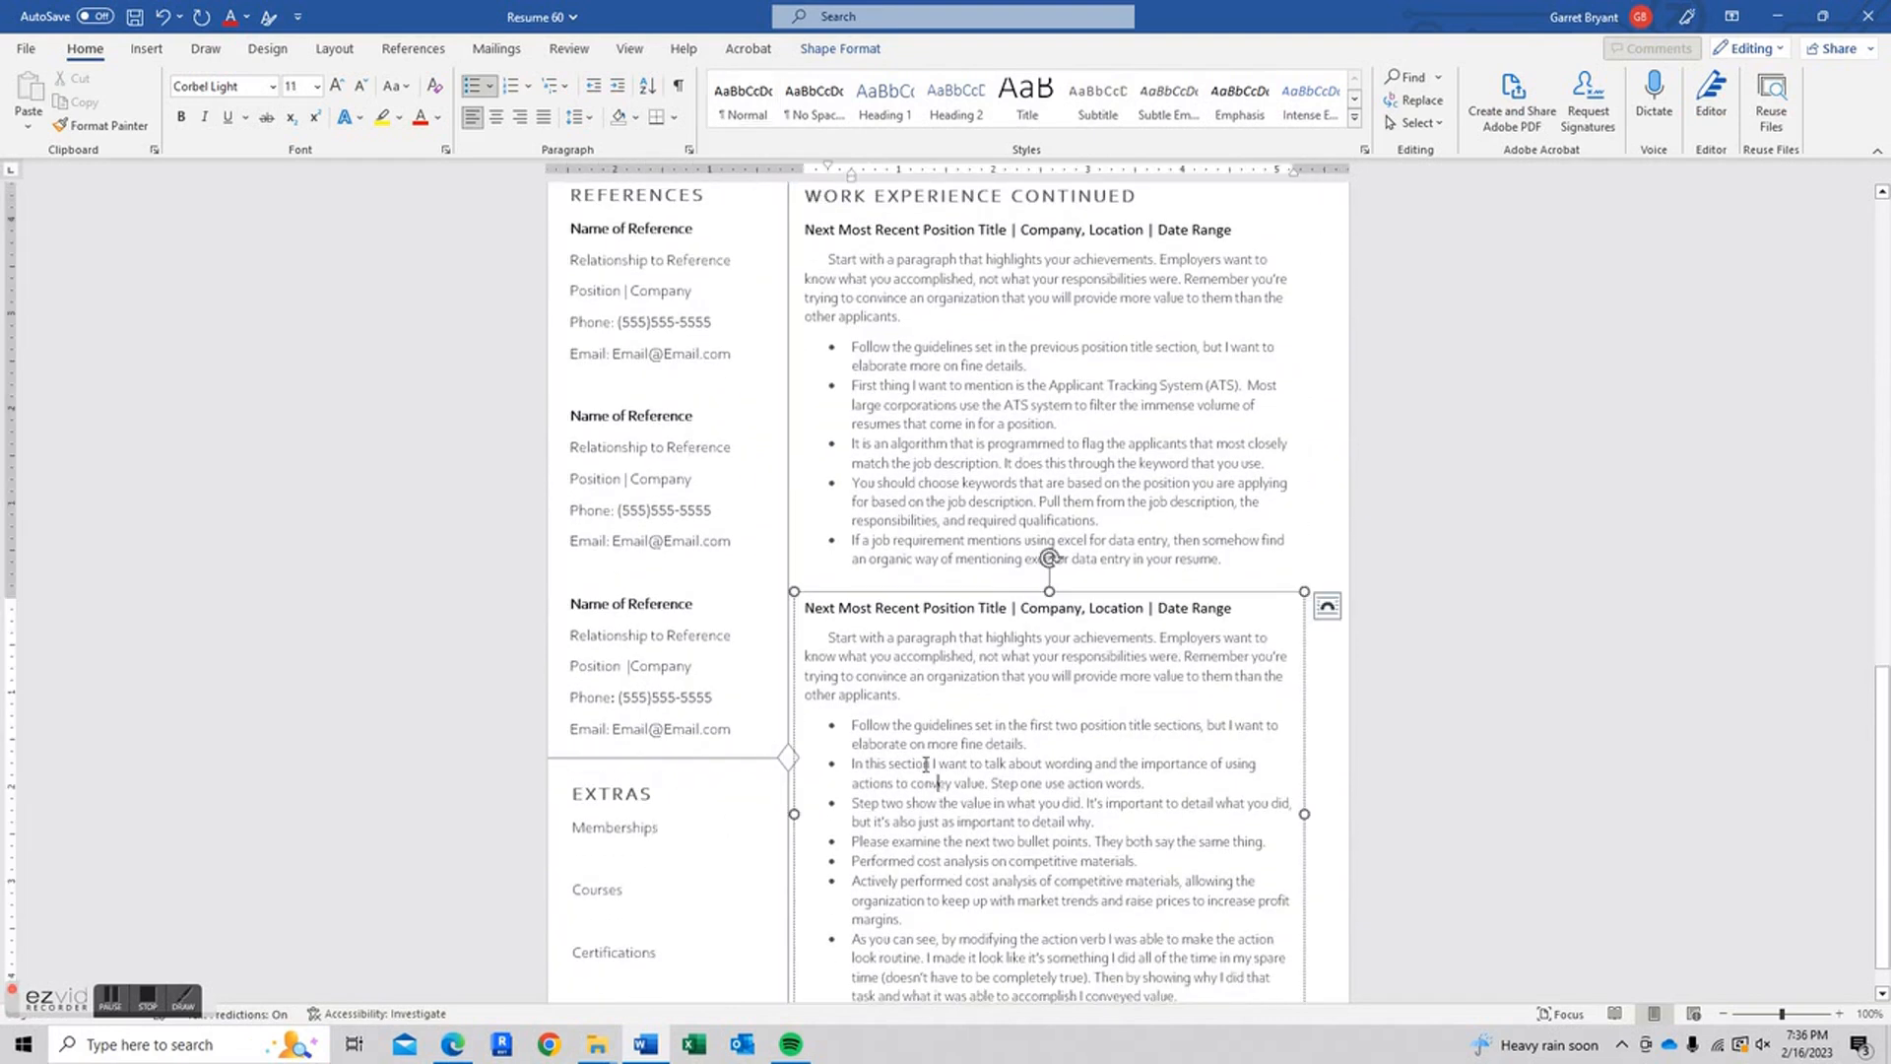
scroll(903, 718, "up", 10)
scroll(903, 718, "up", 6)
Try moving the Professional Overview text box sideways past the page edge, and undo the move
left_click(1029, 437)
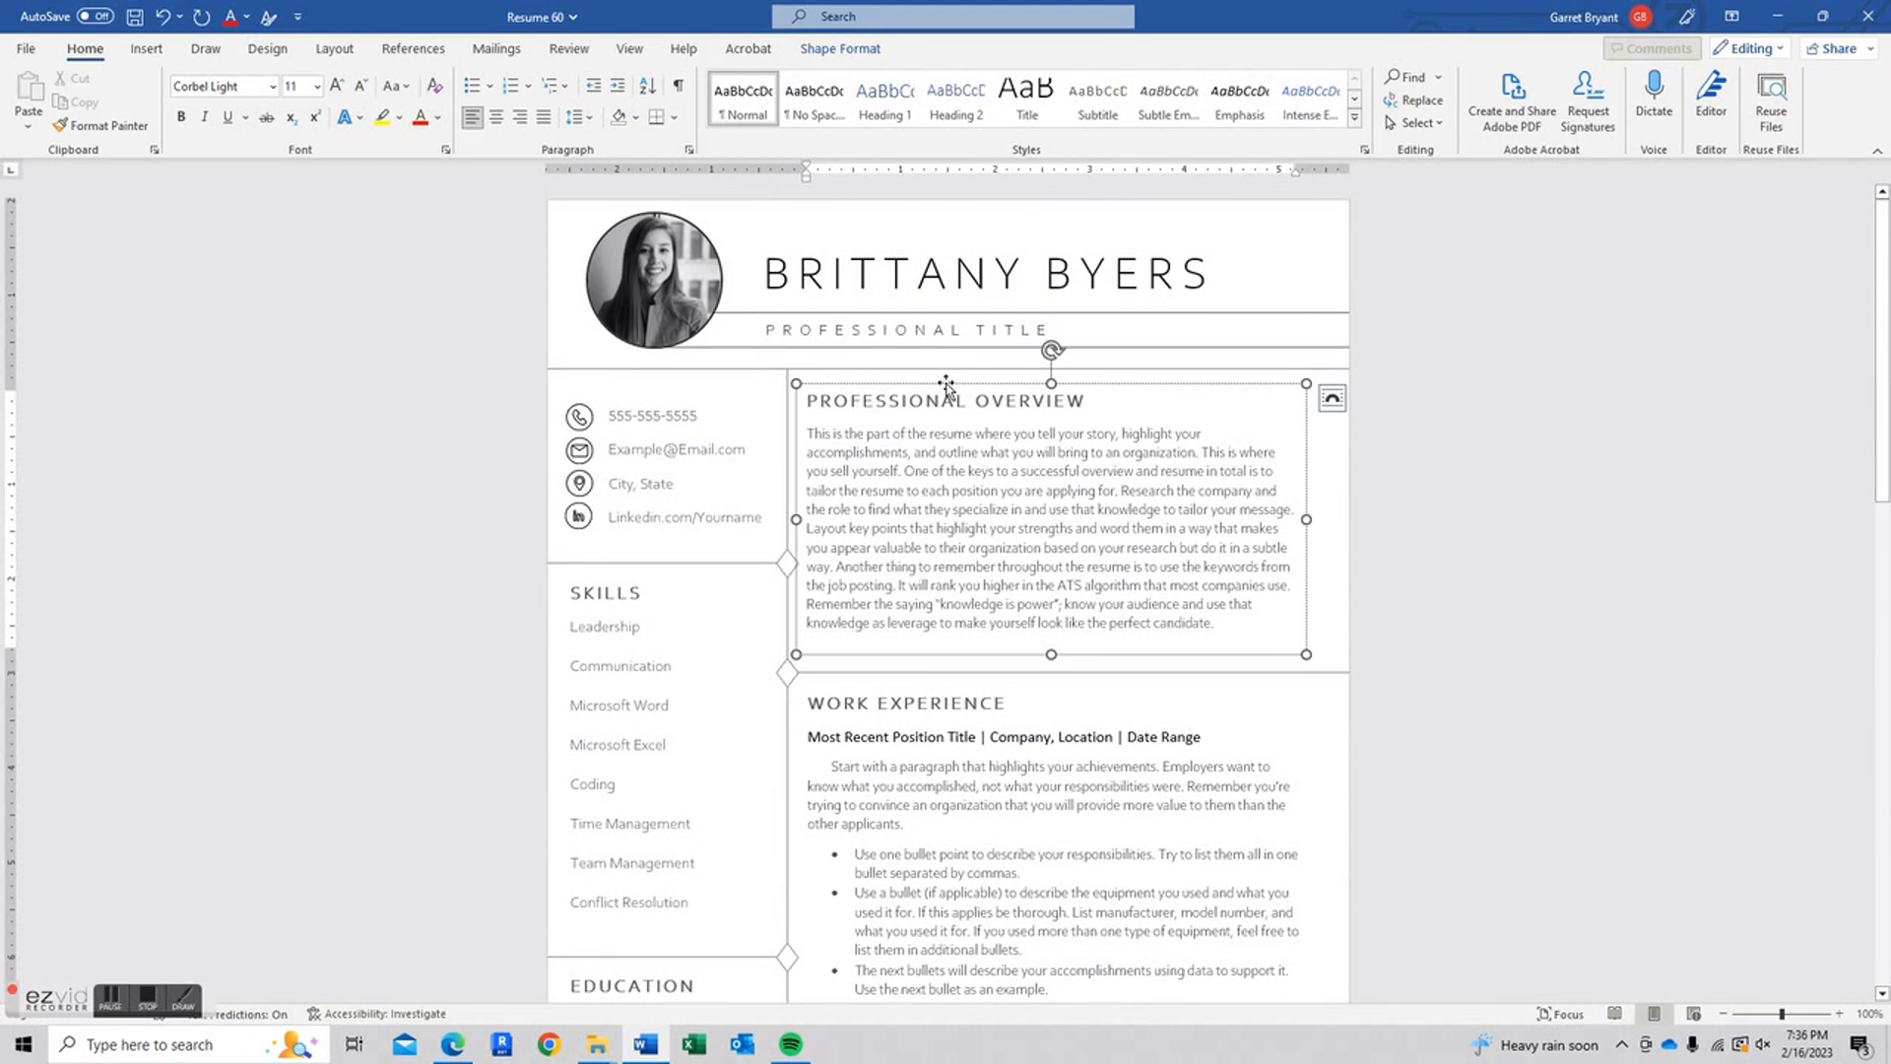
left_click_drag(945, 383, 1259, 394)
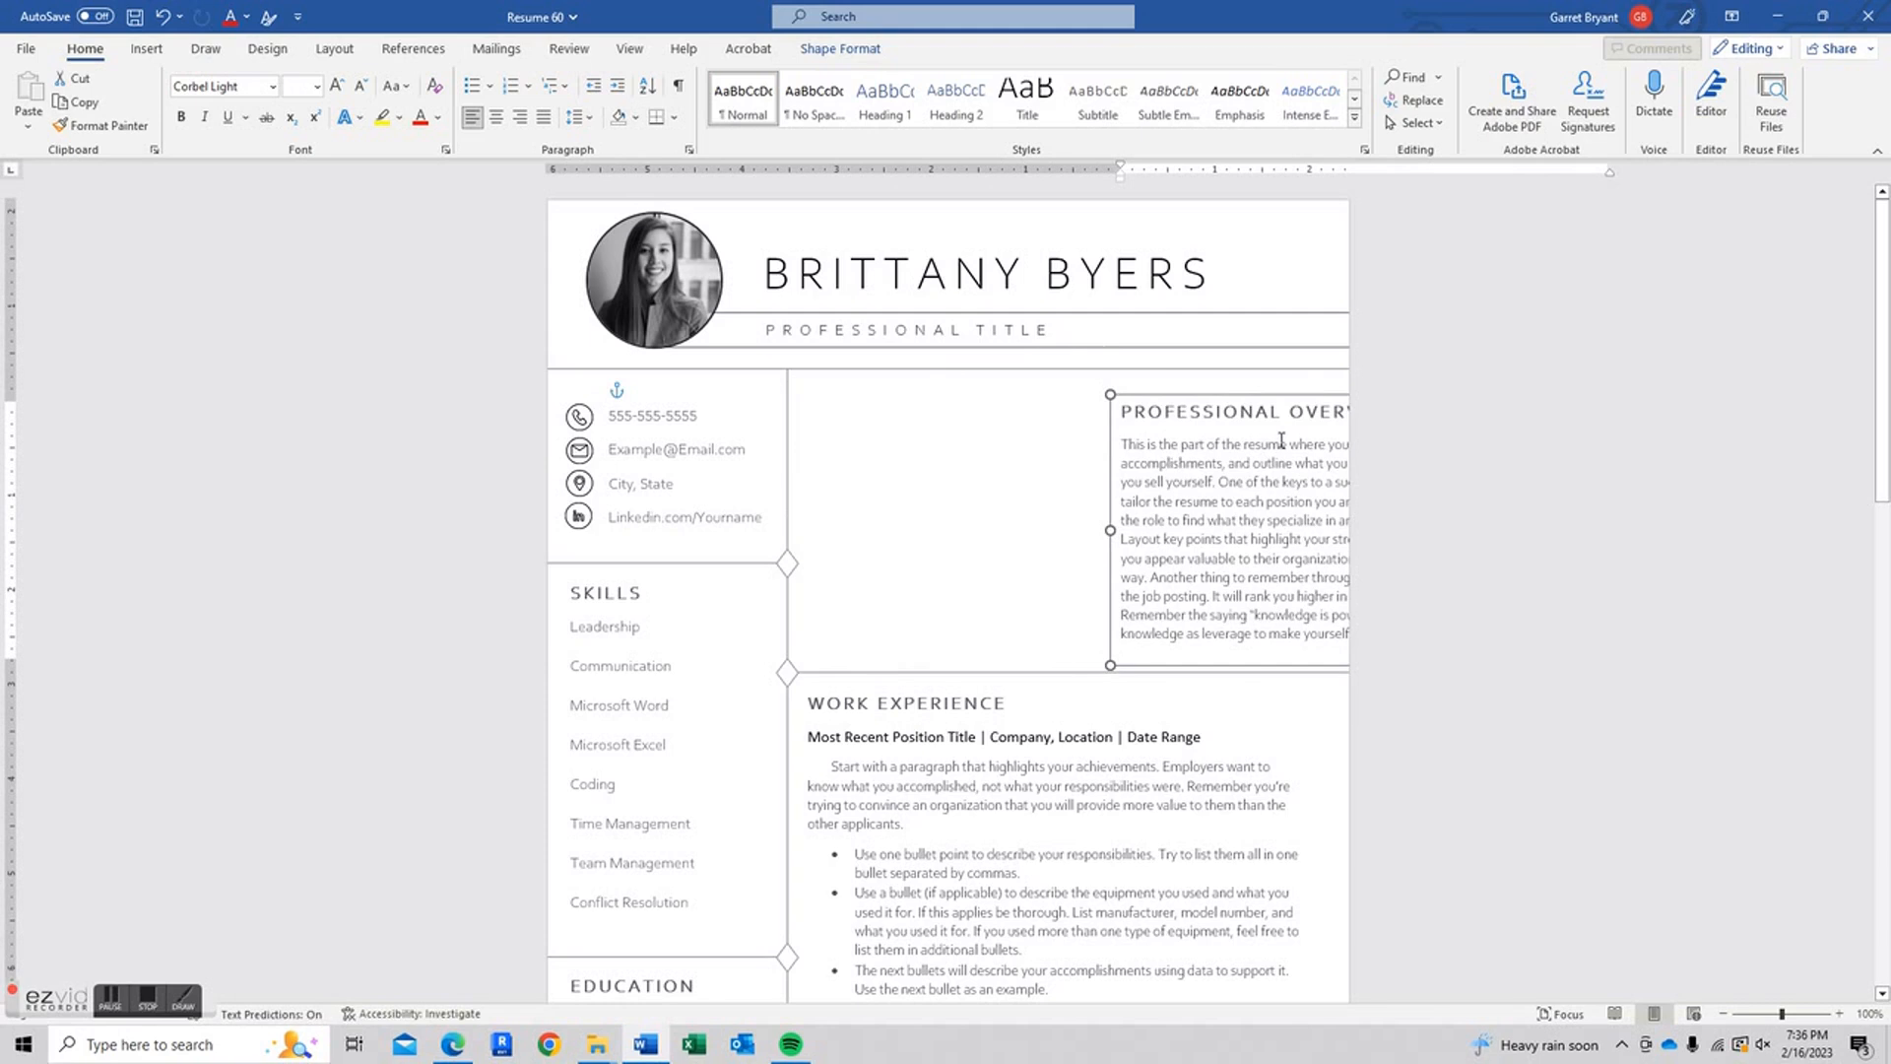
left_click(163, 15)
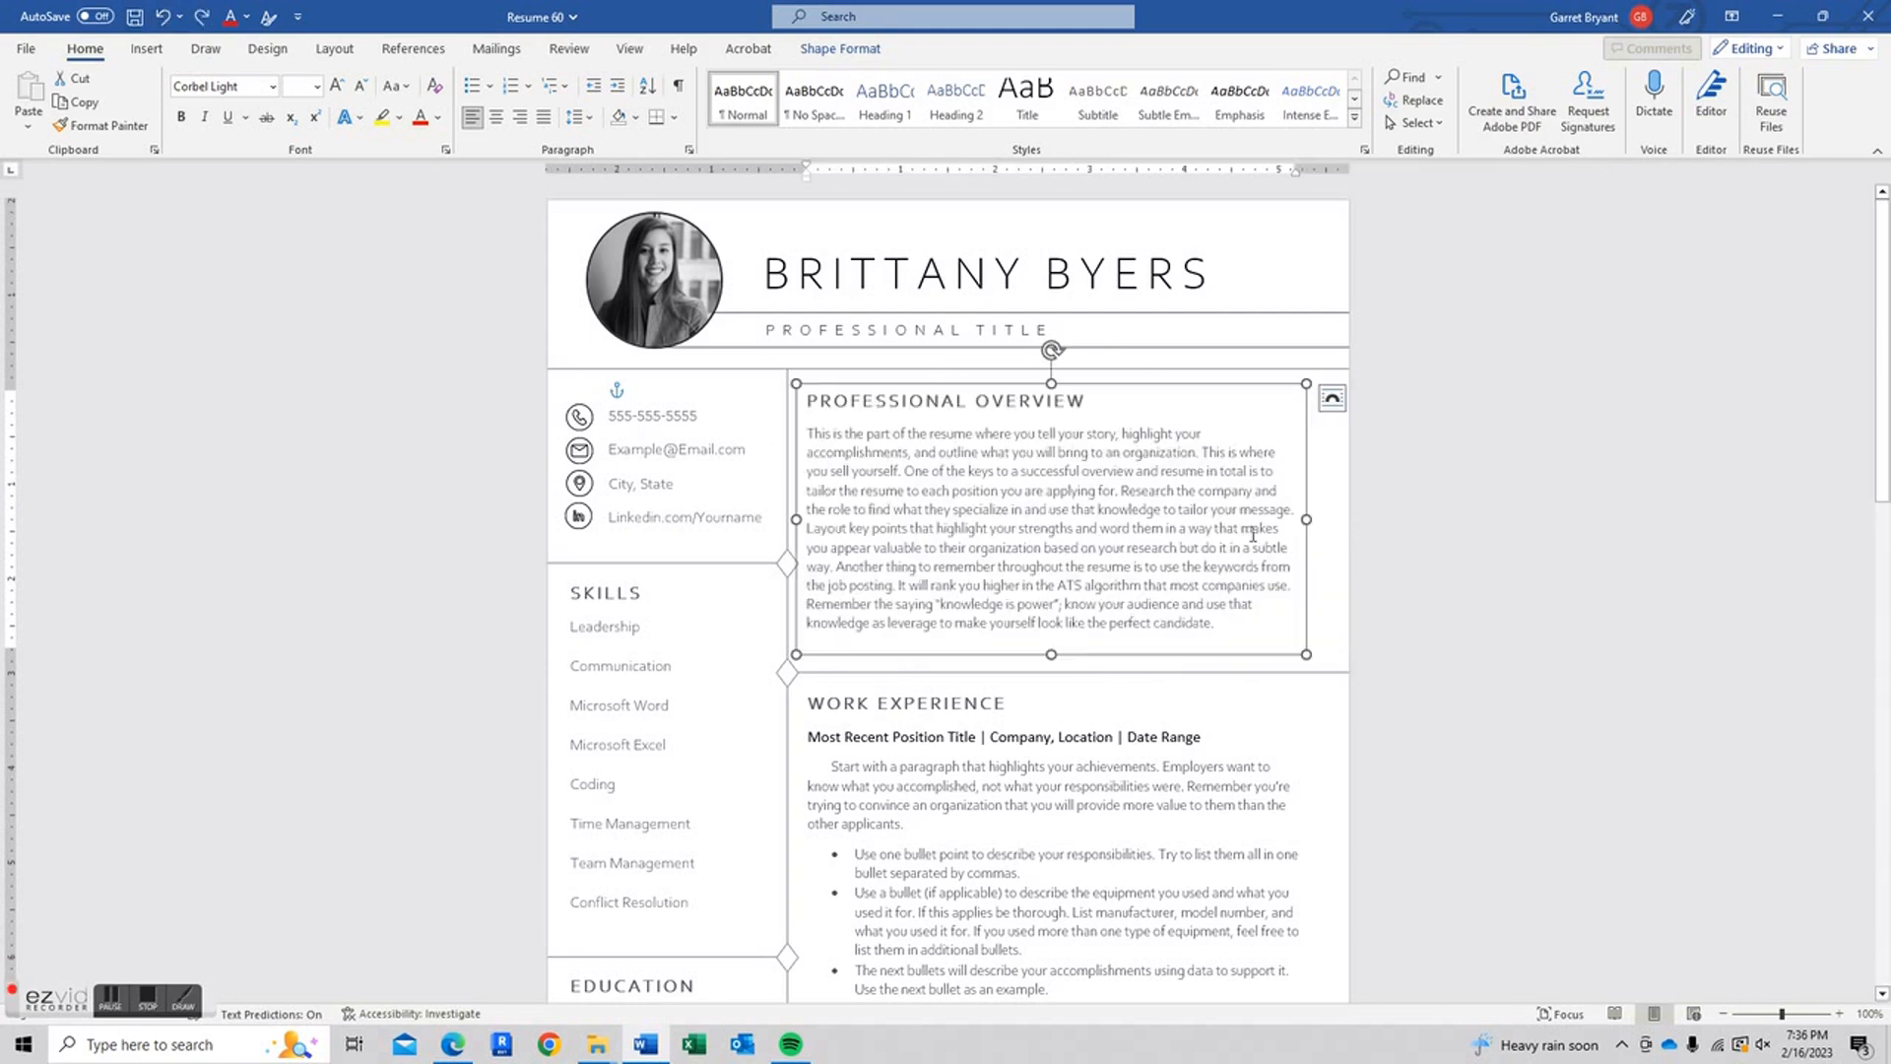
left_click(1679, 544)
Try nudging the Professional Overview text box up and down and widening it slightly, and undo all these changes
left_click(855, 449)
mouse_move(844, 383)
left_mouse_down()
mouse_move(843, 350)
mouse_move(844, 368)
left_mouse_up()
left_click(1431, 591)
left_click(822, 459)
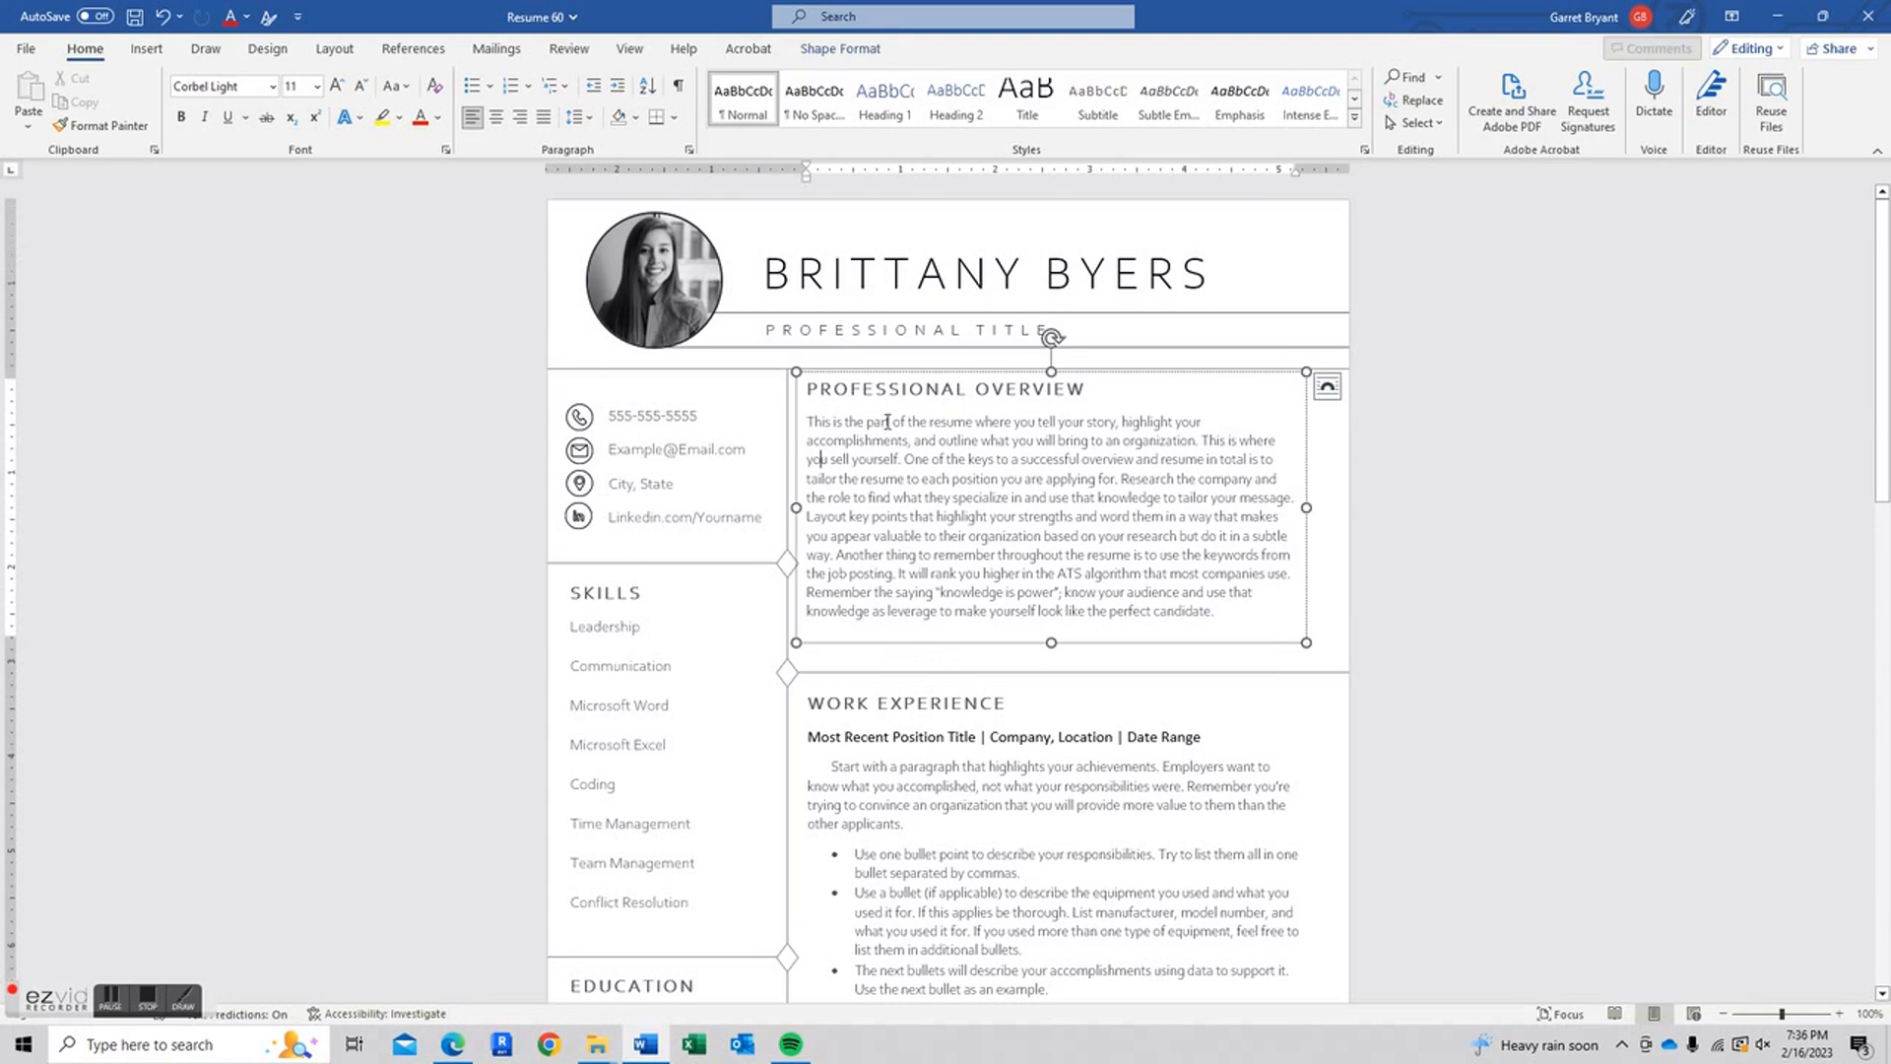
left_click_drag(902, 370, 905, 390)
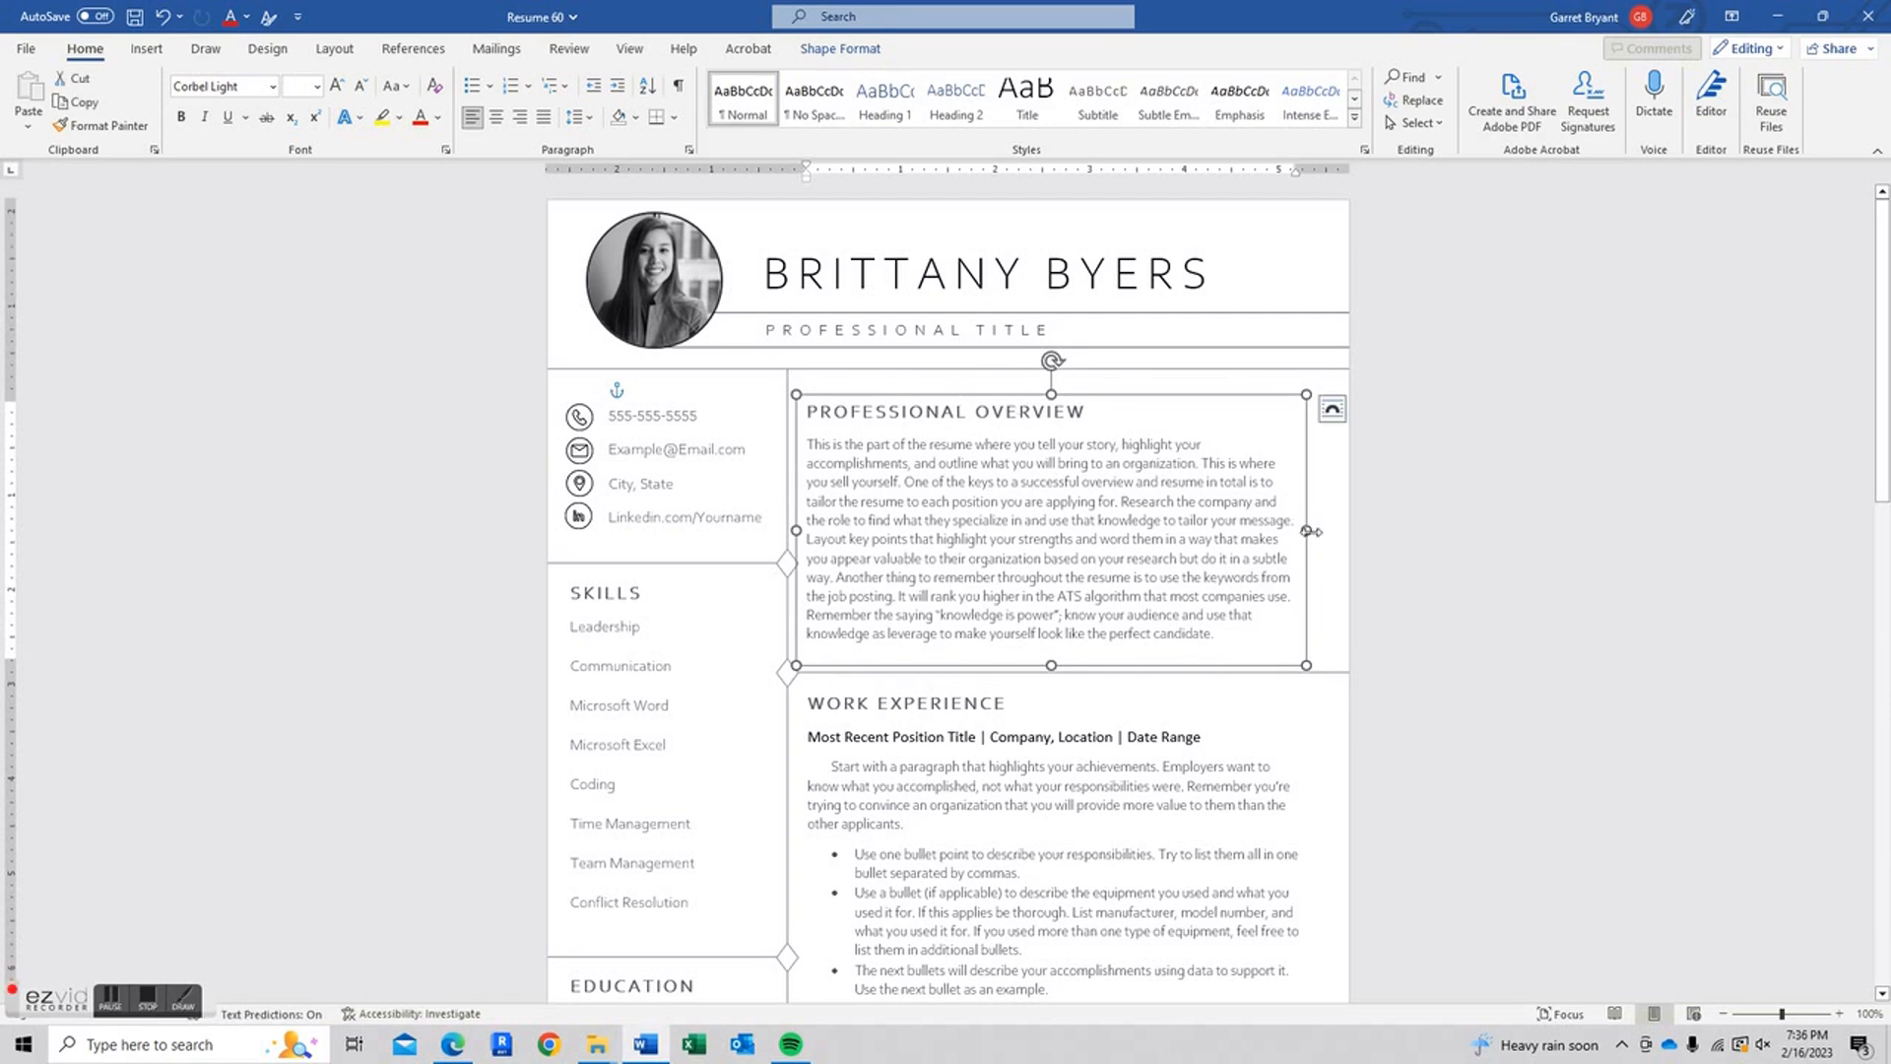
mouse_move(1305, 530)
left_mouse_down()
mouse_move(1343, 529)
mouse_move(1321, 530)
left_mouse_up()
left_click(166, 14)
left_click(165, 14)
left_click(166, 14)
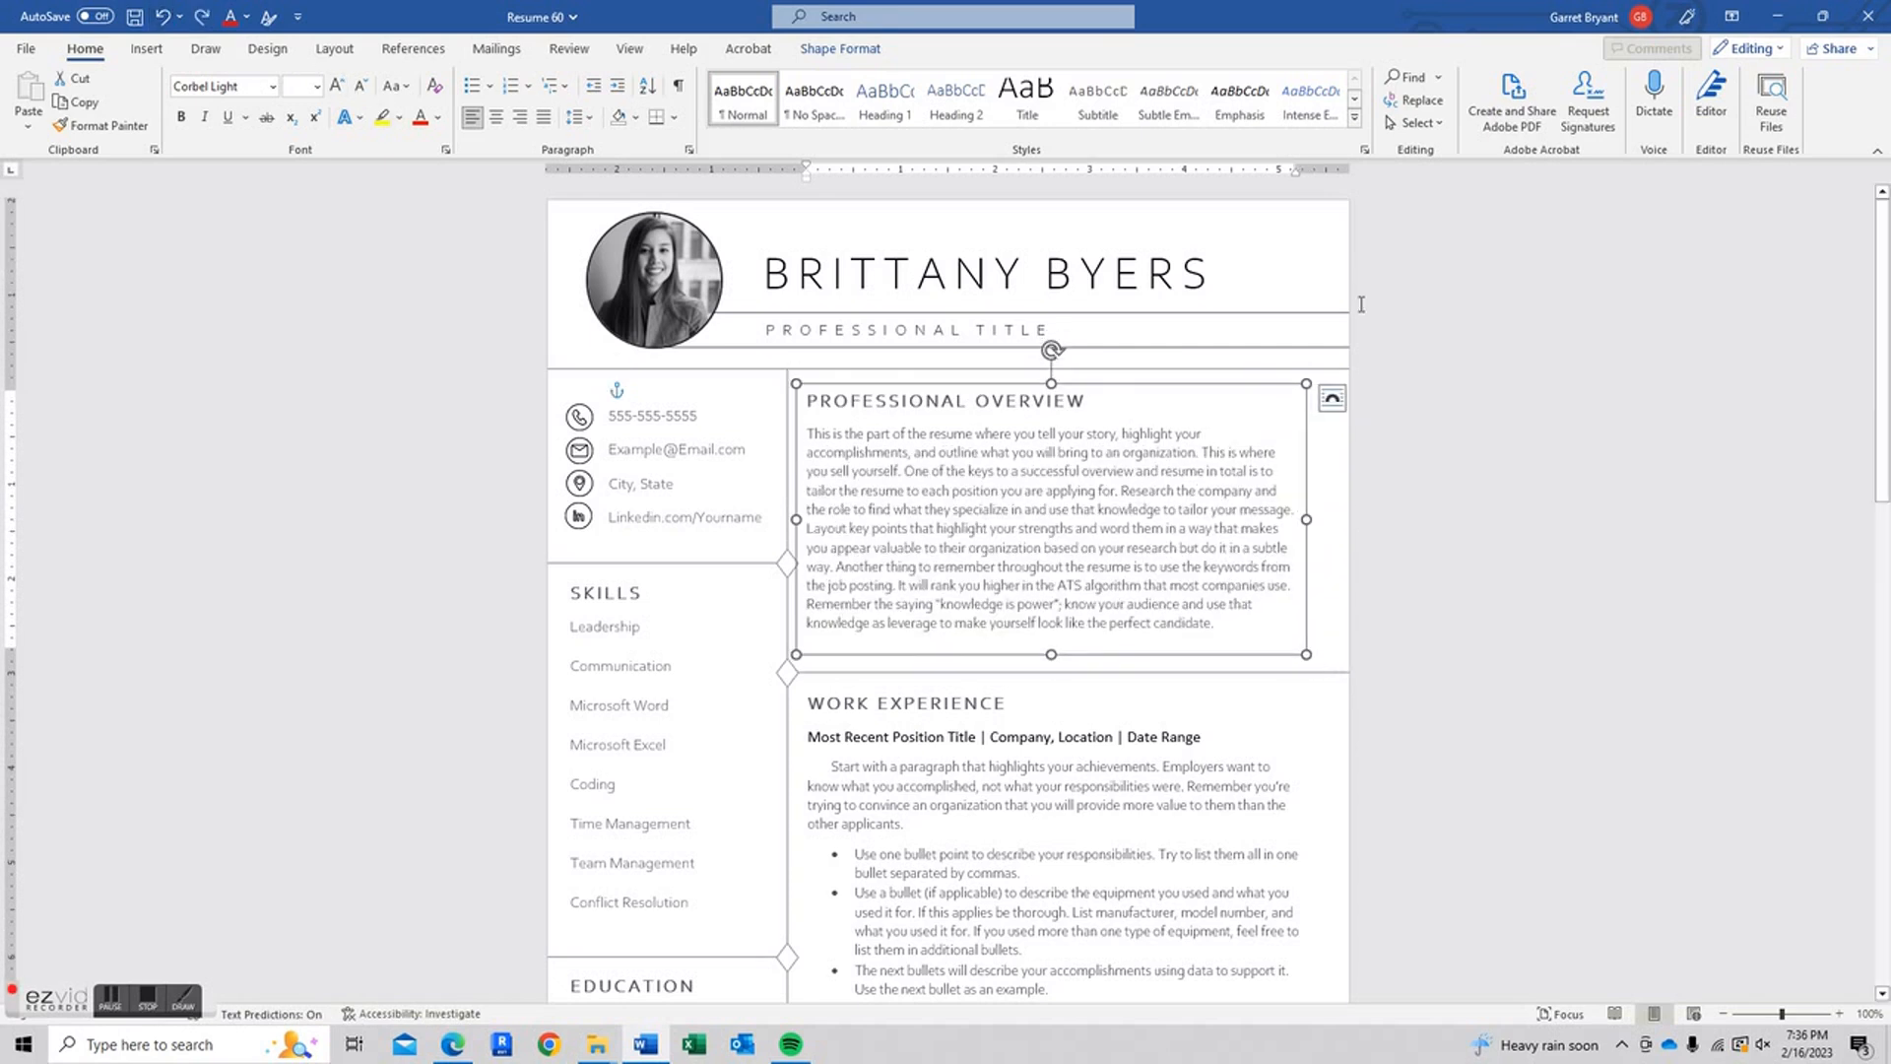
left_click(1402, 491)
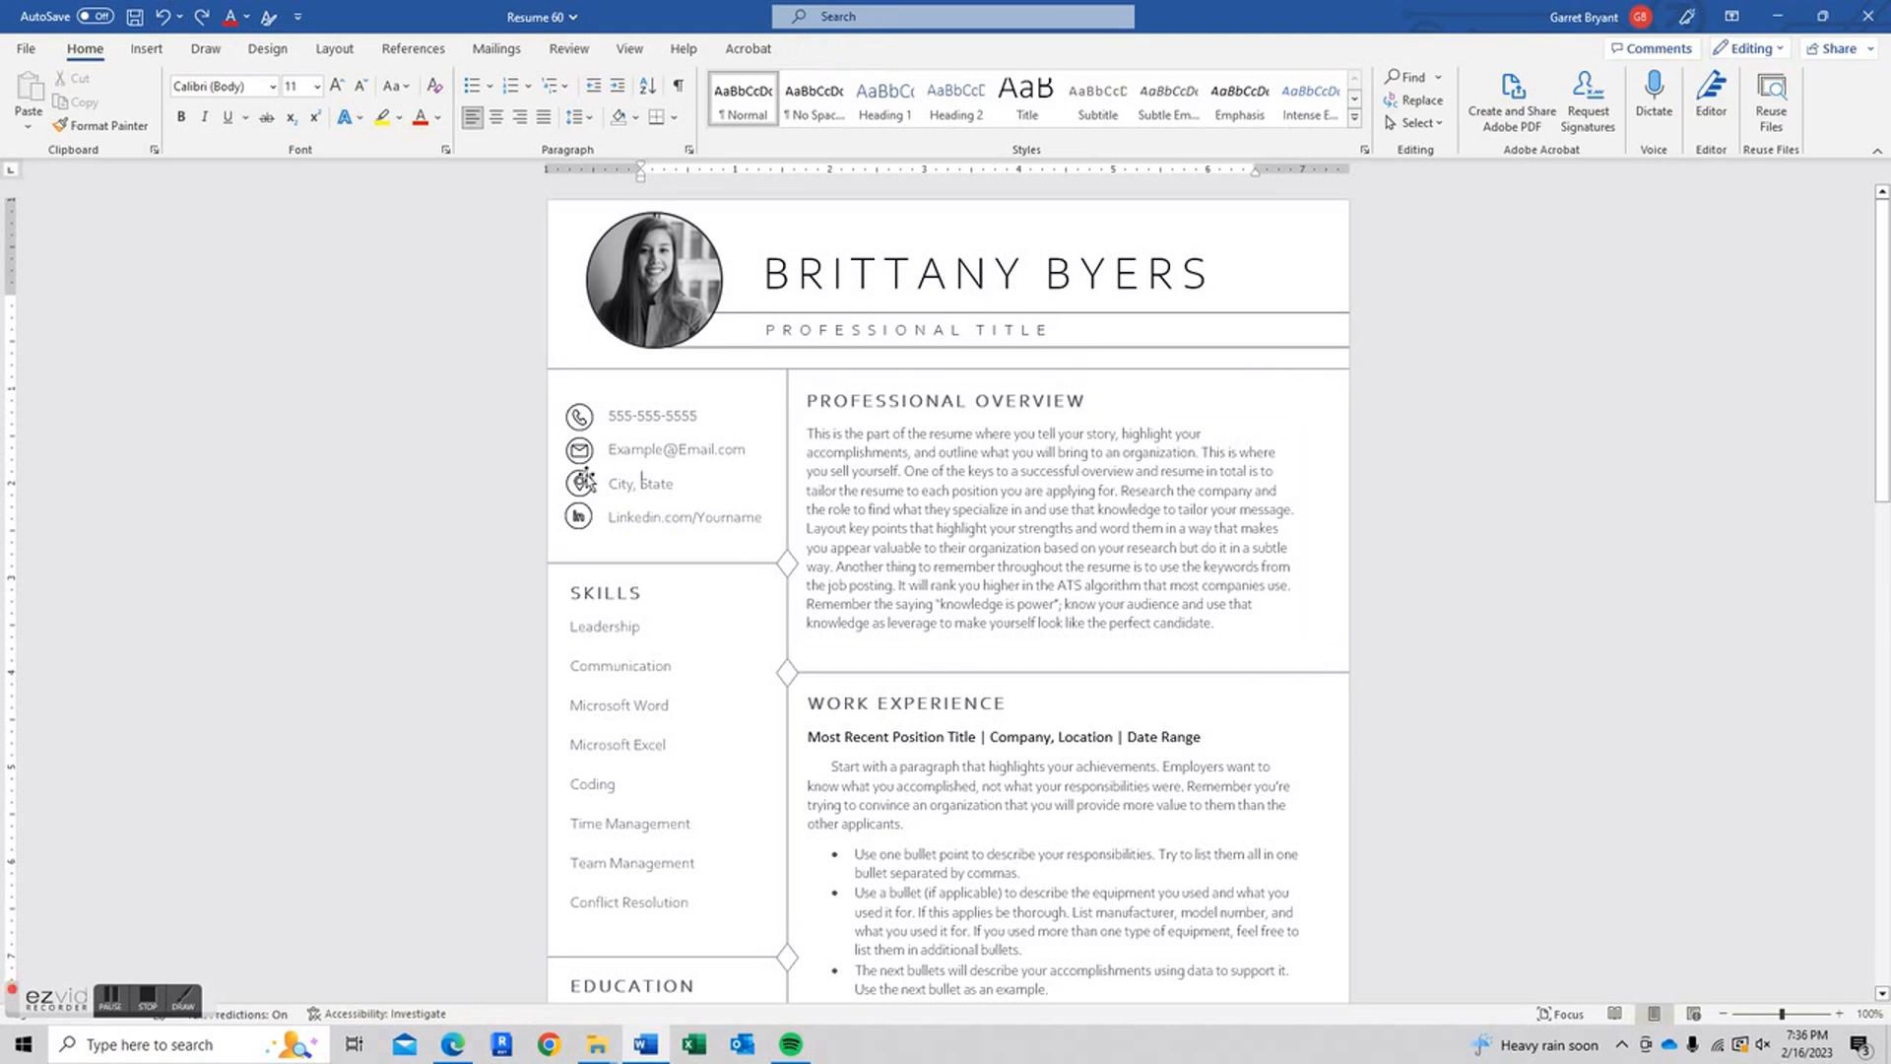
Try moving the whole contact block and its inner text box separately, undoing each move
left_click(654, 451)
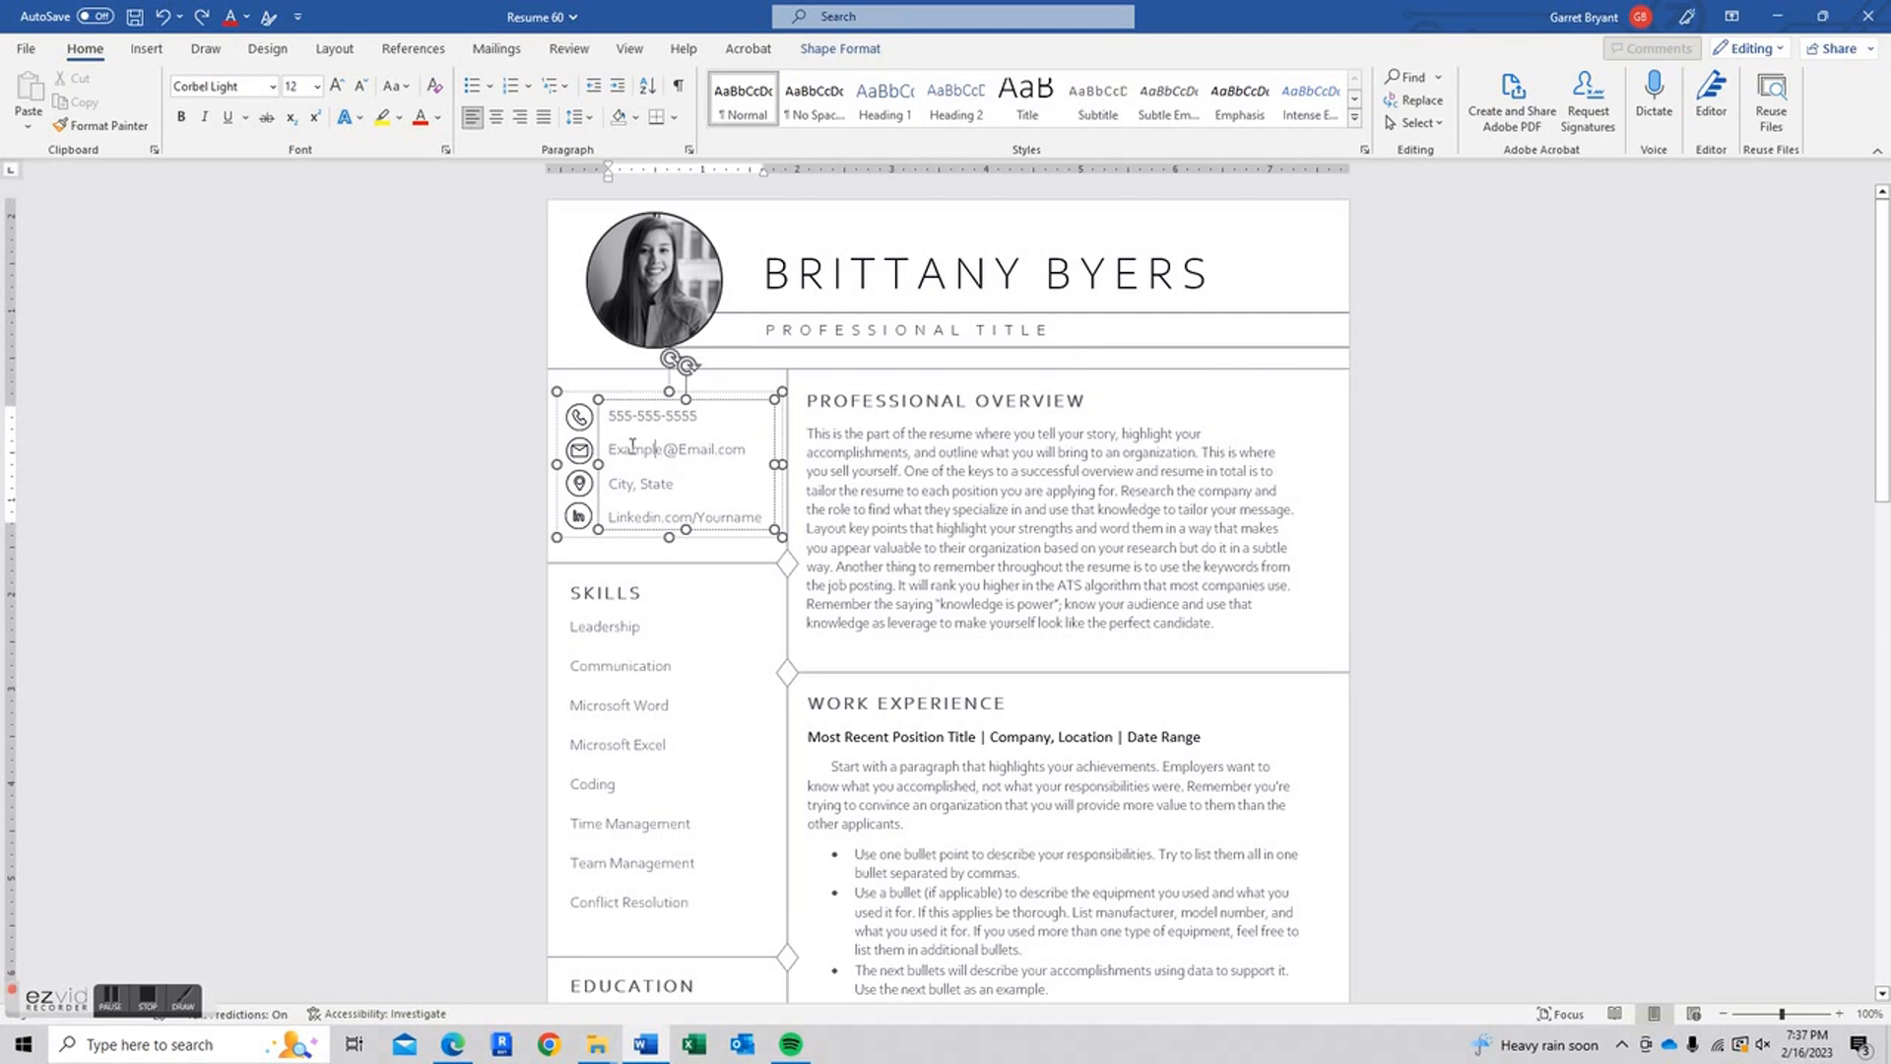
left_click_drag(615, 391, 767, 405)
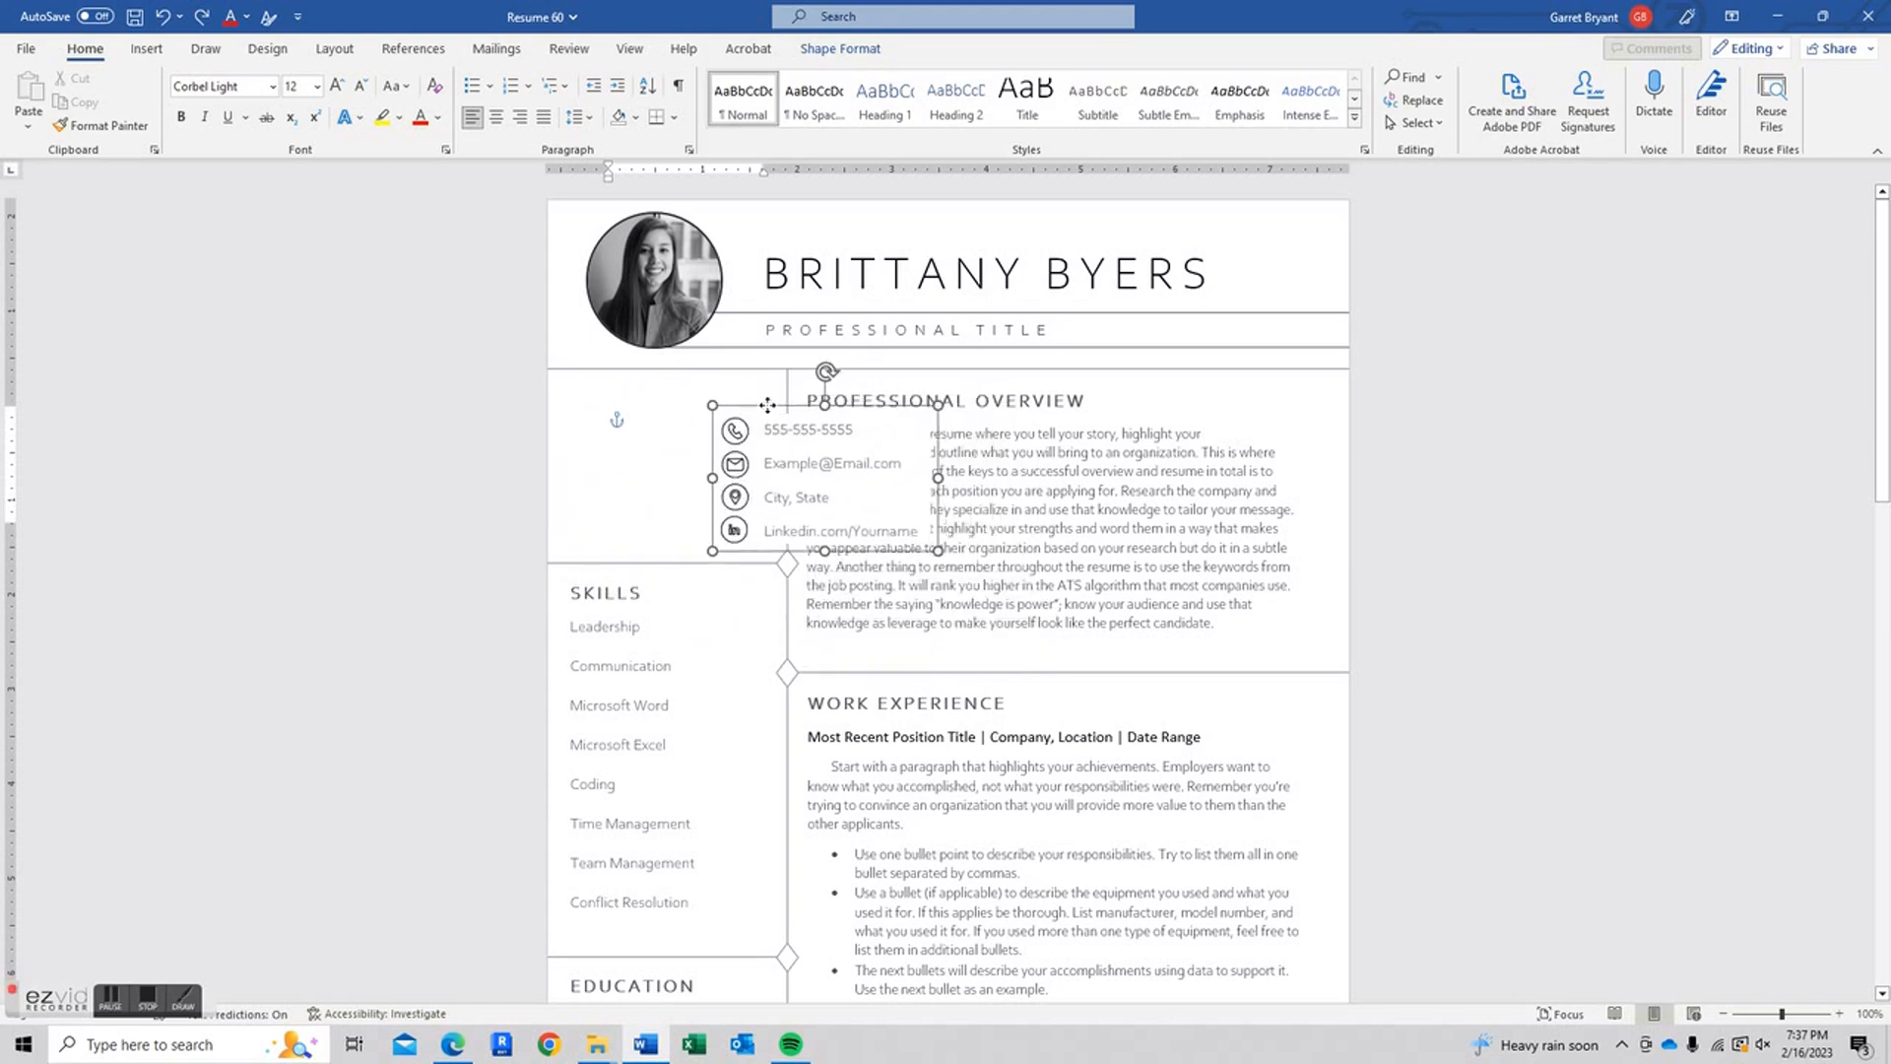
key("ctrl+z")
left_click(671, 468)
left_click_drag(645, 403, 666, 461)
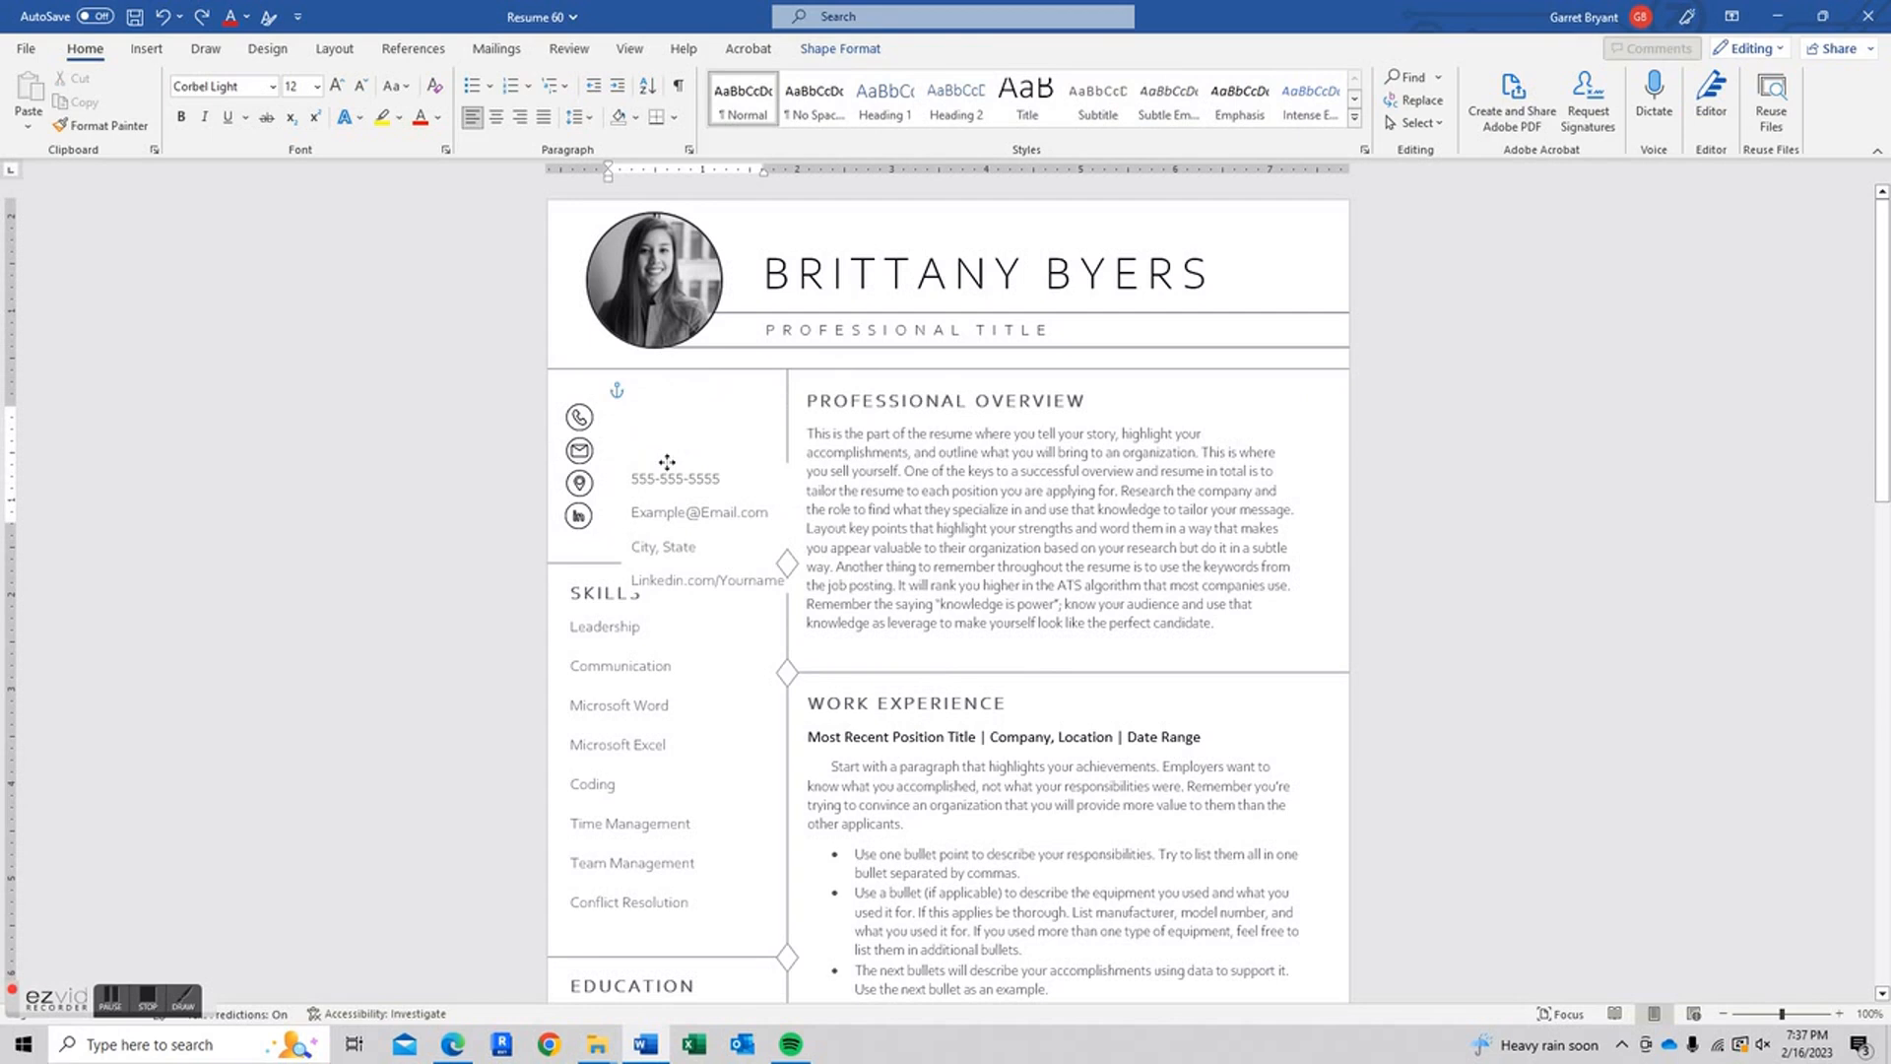
key("ctrl+z")
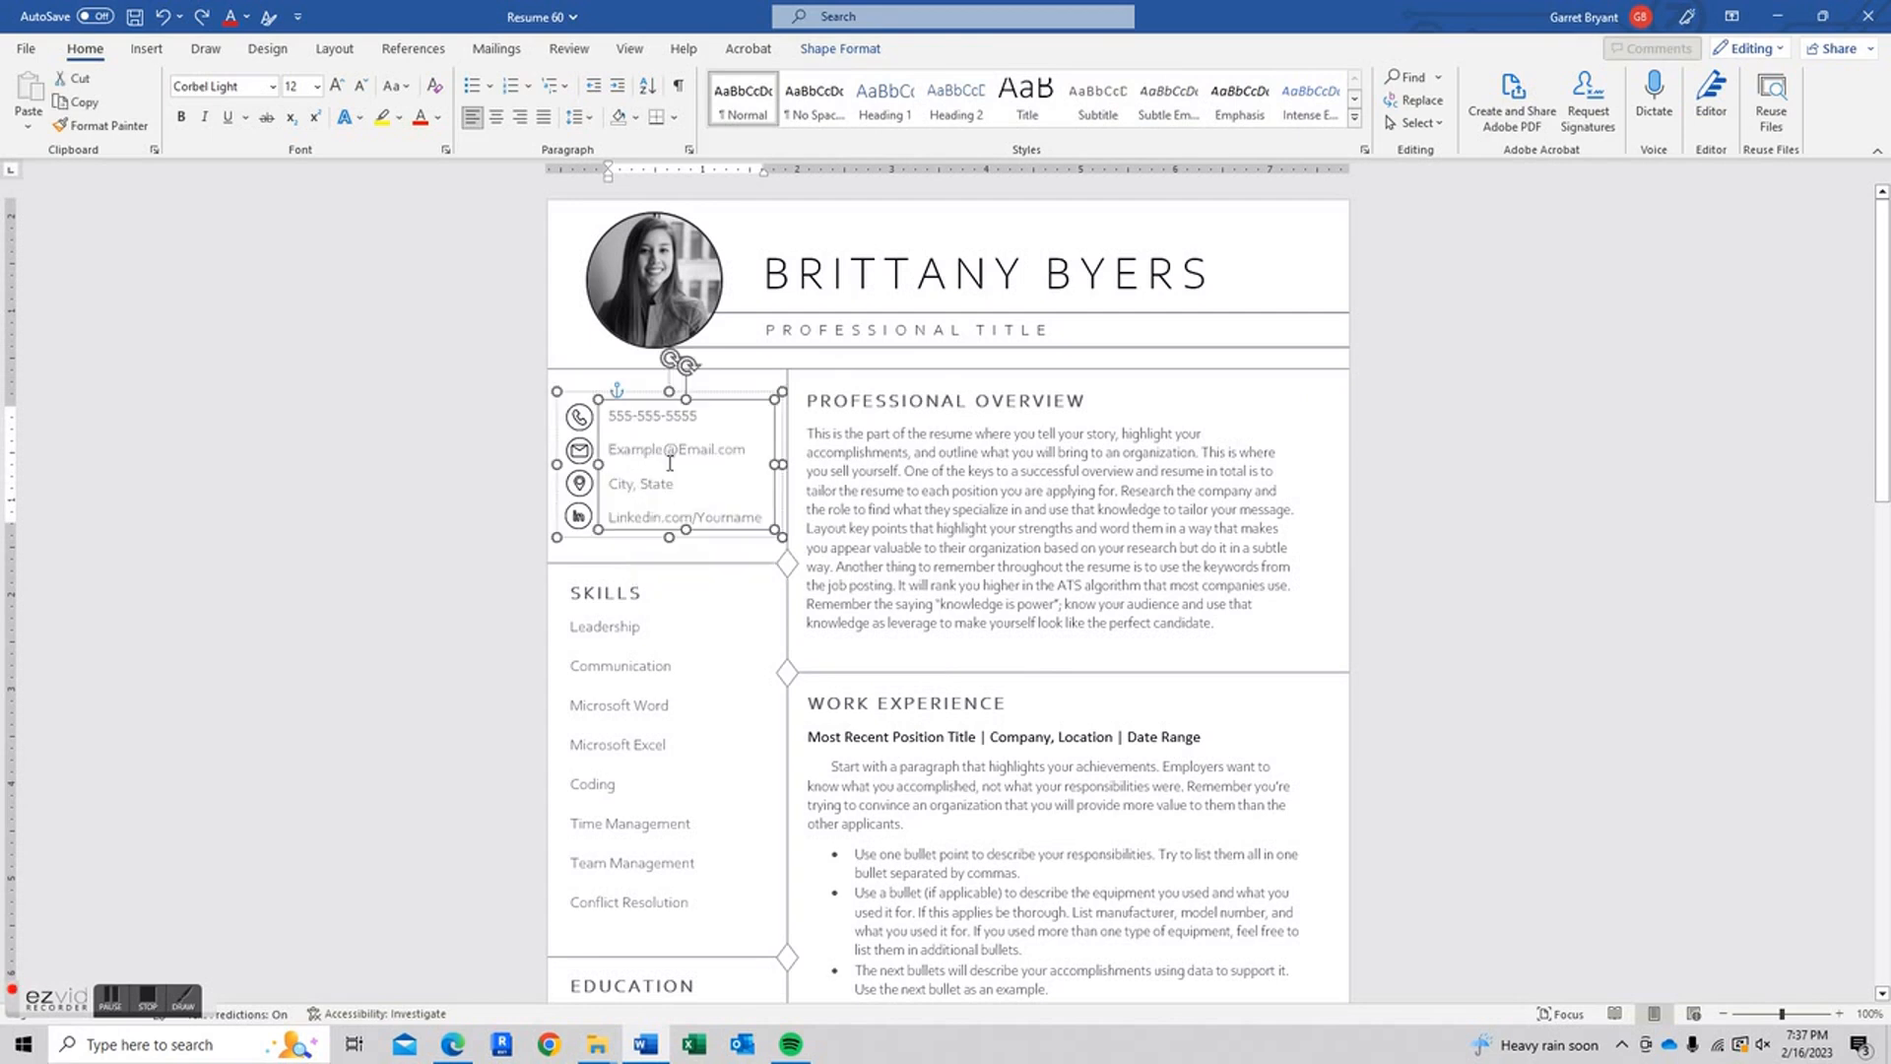
Try moving the envelope icon out of the contact block, and undo the move
left_click(575, 451)
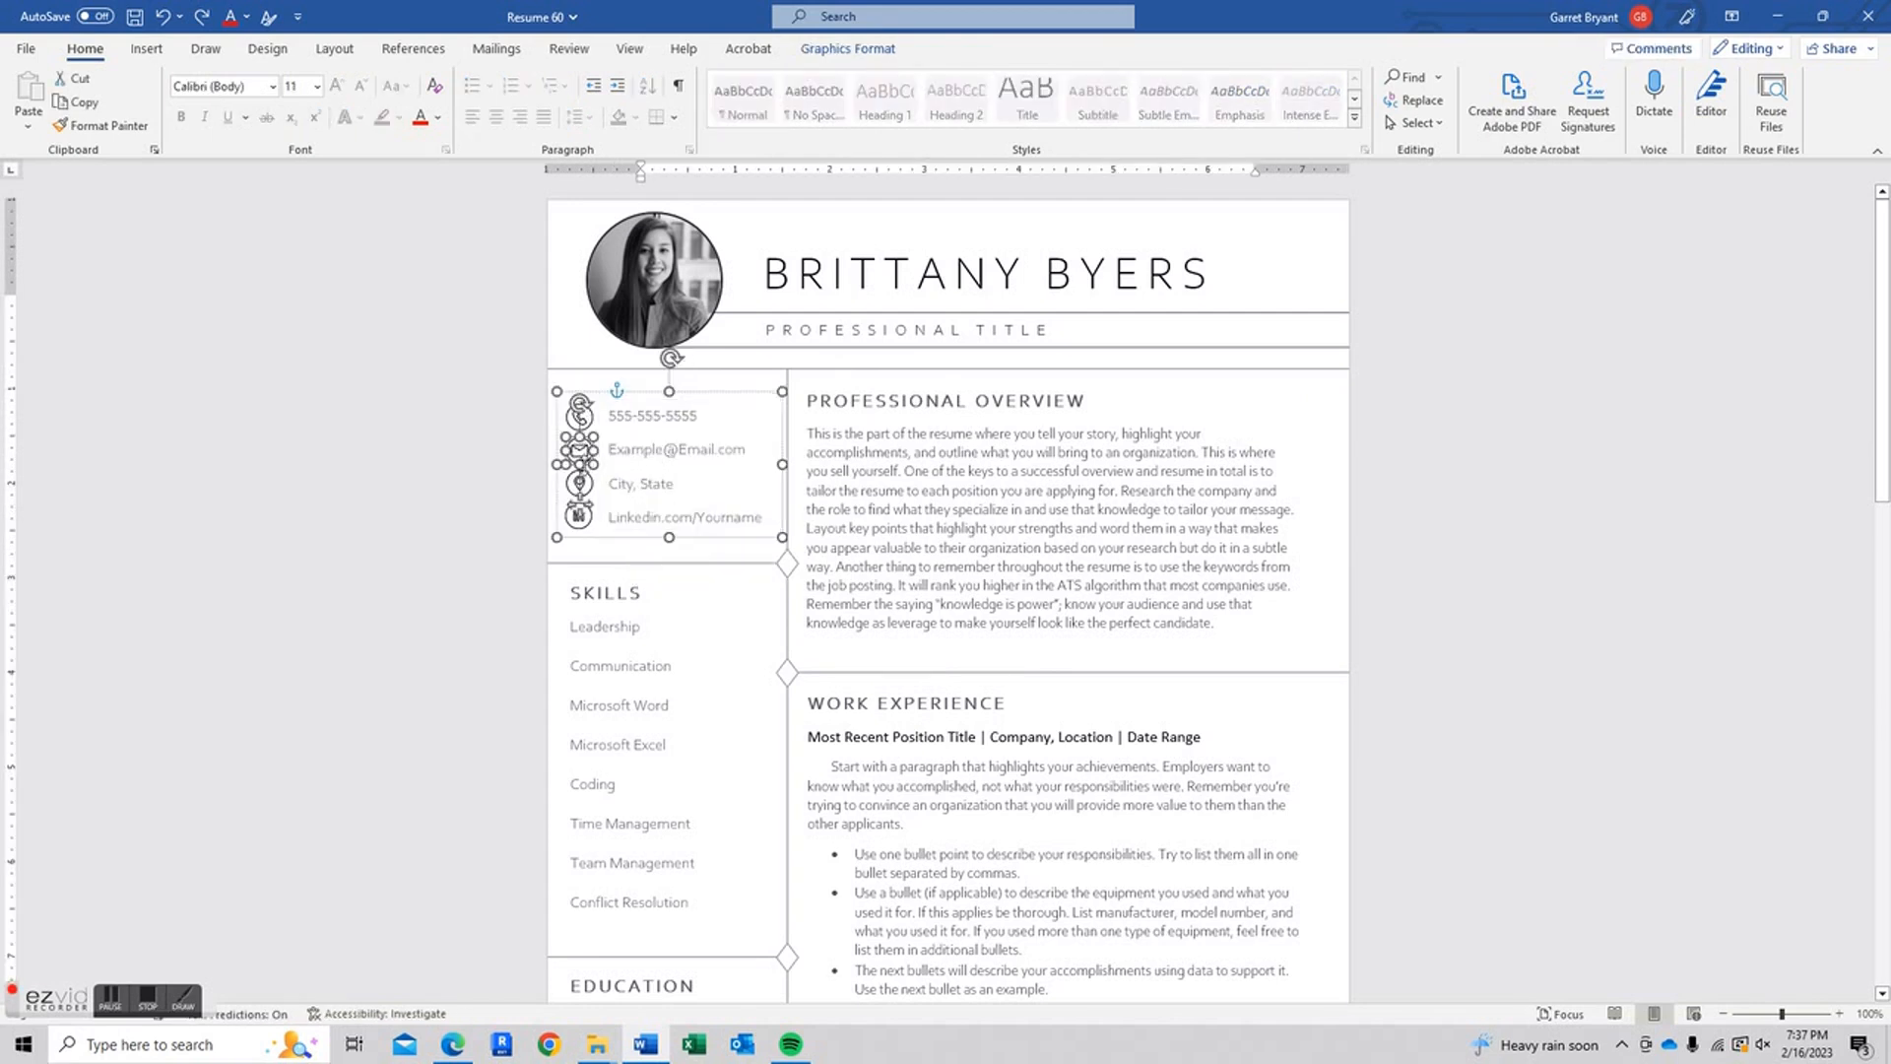
left_click_drag(595, 446, 788, 418)
key("ctrl+z")
left_click(1460, 488)
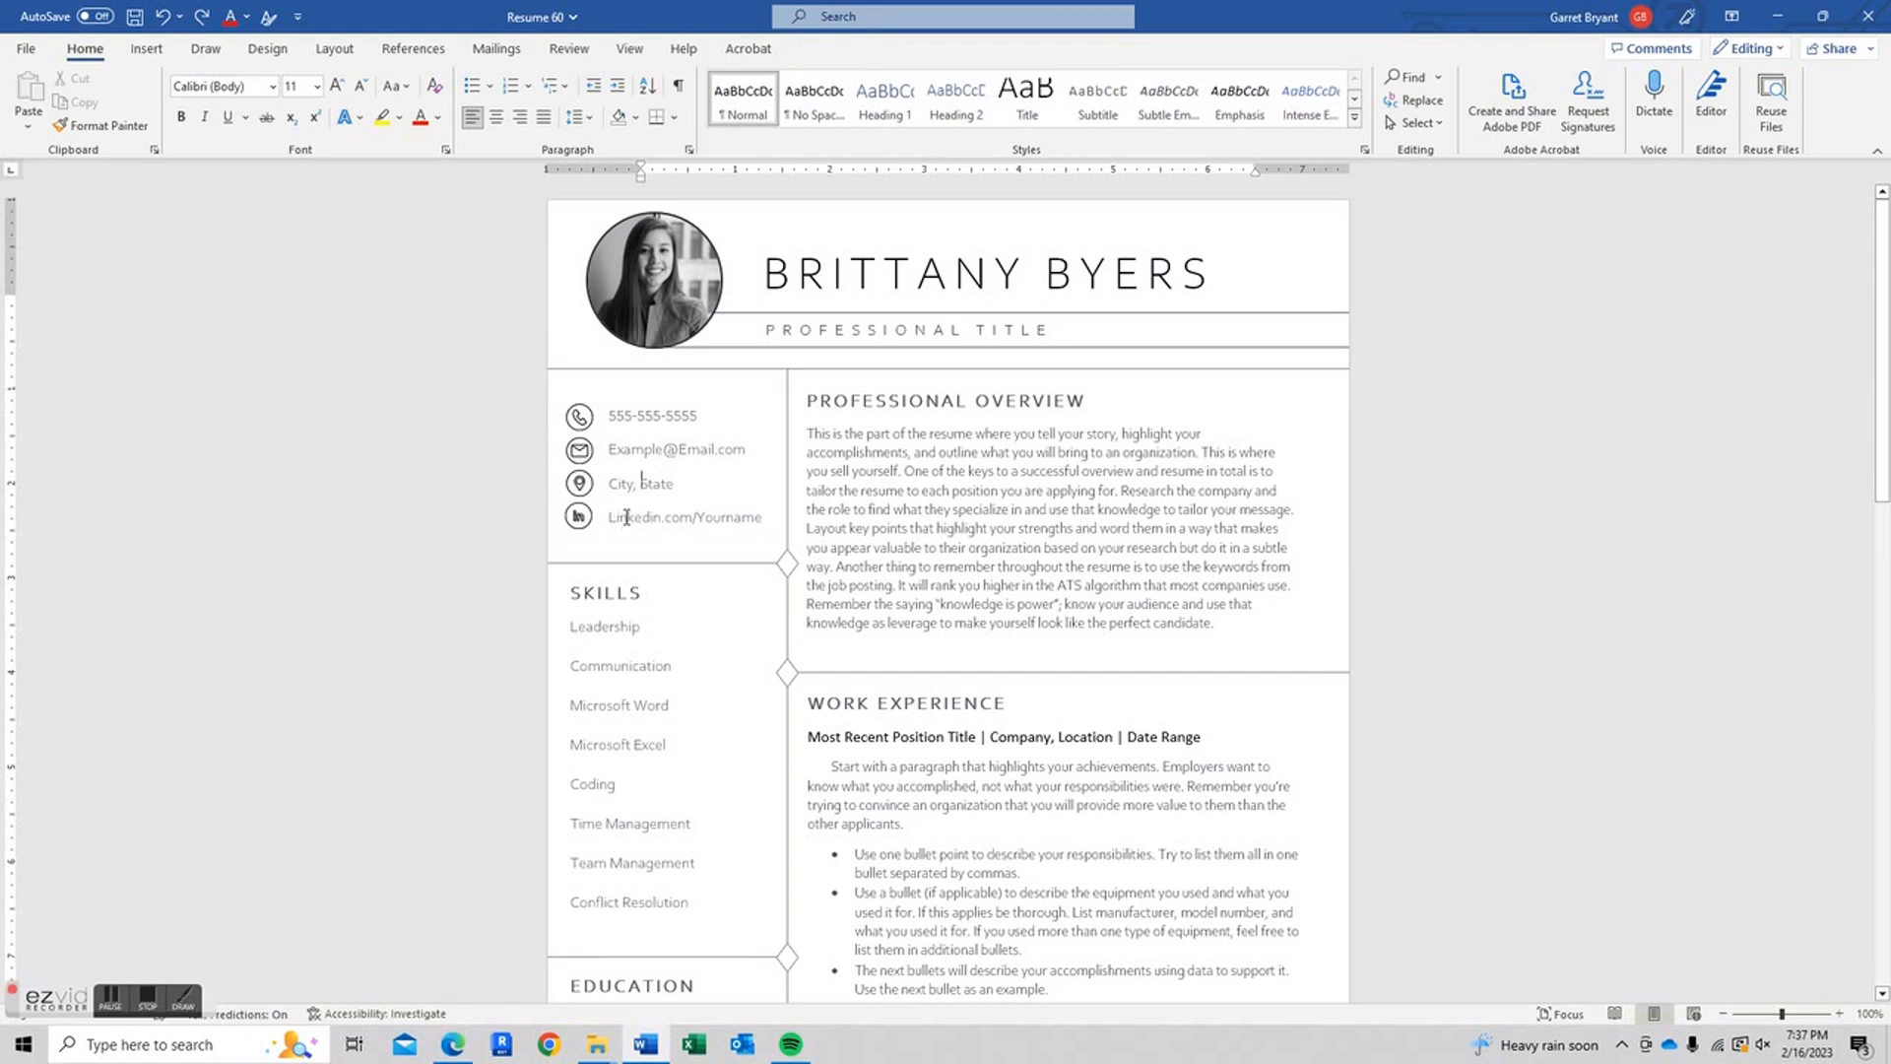
left_click(641, 483)
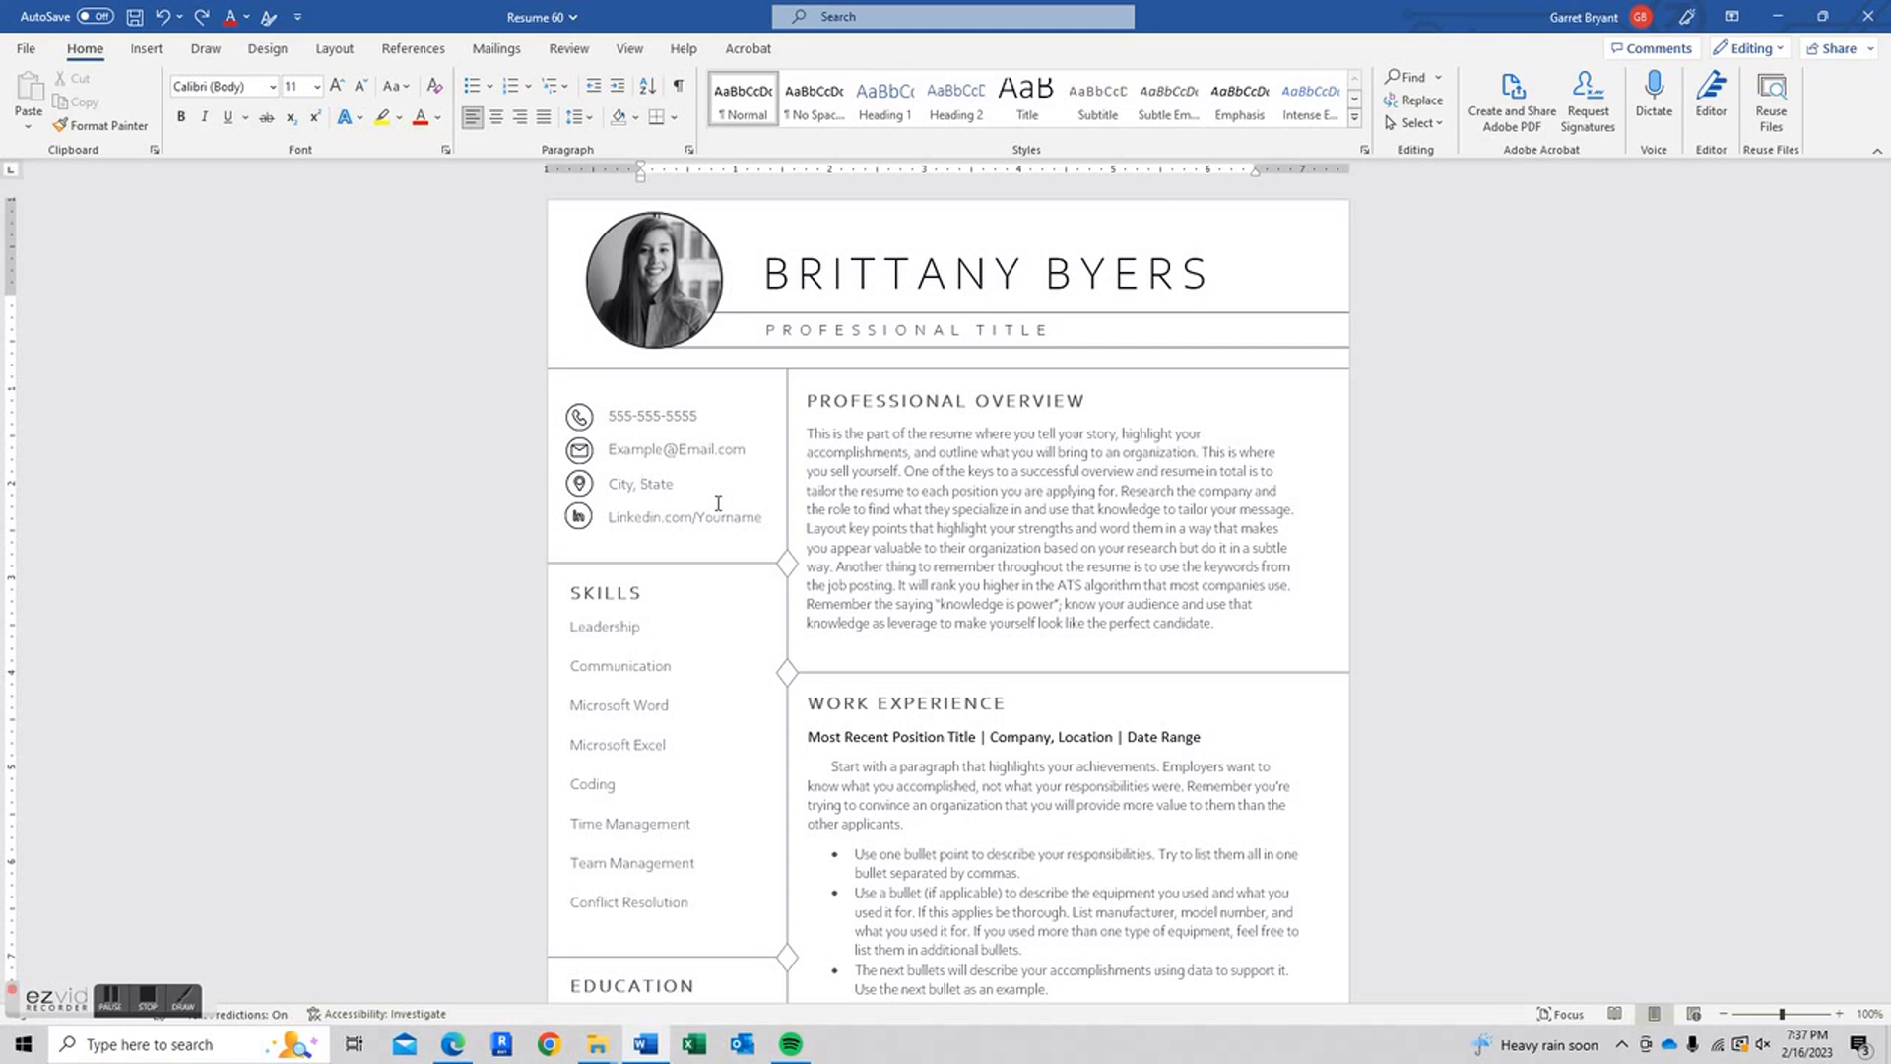
Review the font, font size and font color options for the Professional Overview paragraph without applying any of them
left_click_drag(1226, 622, 807, 432)
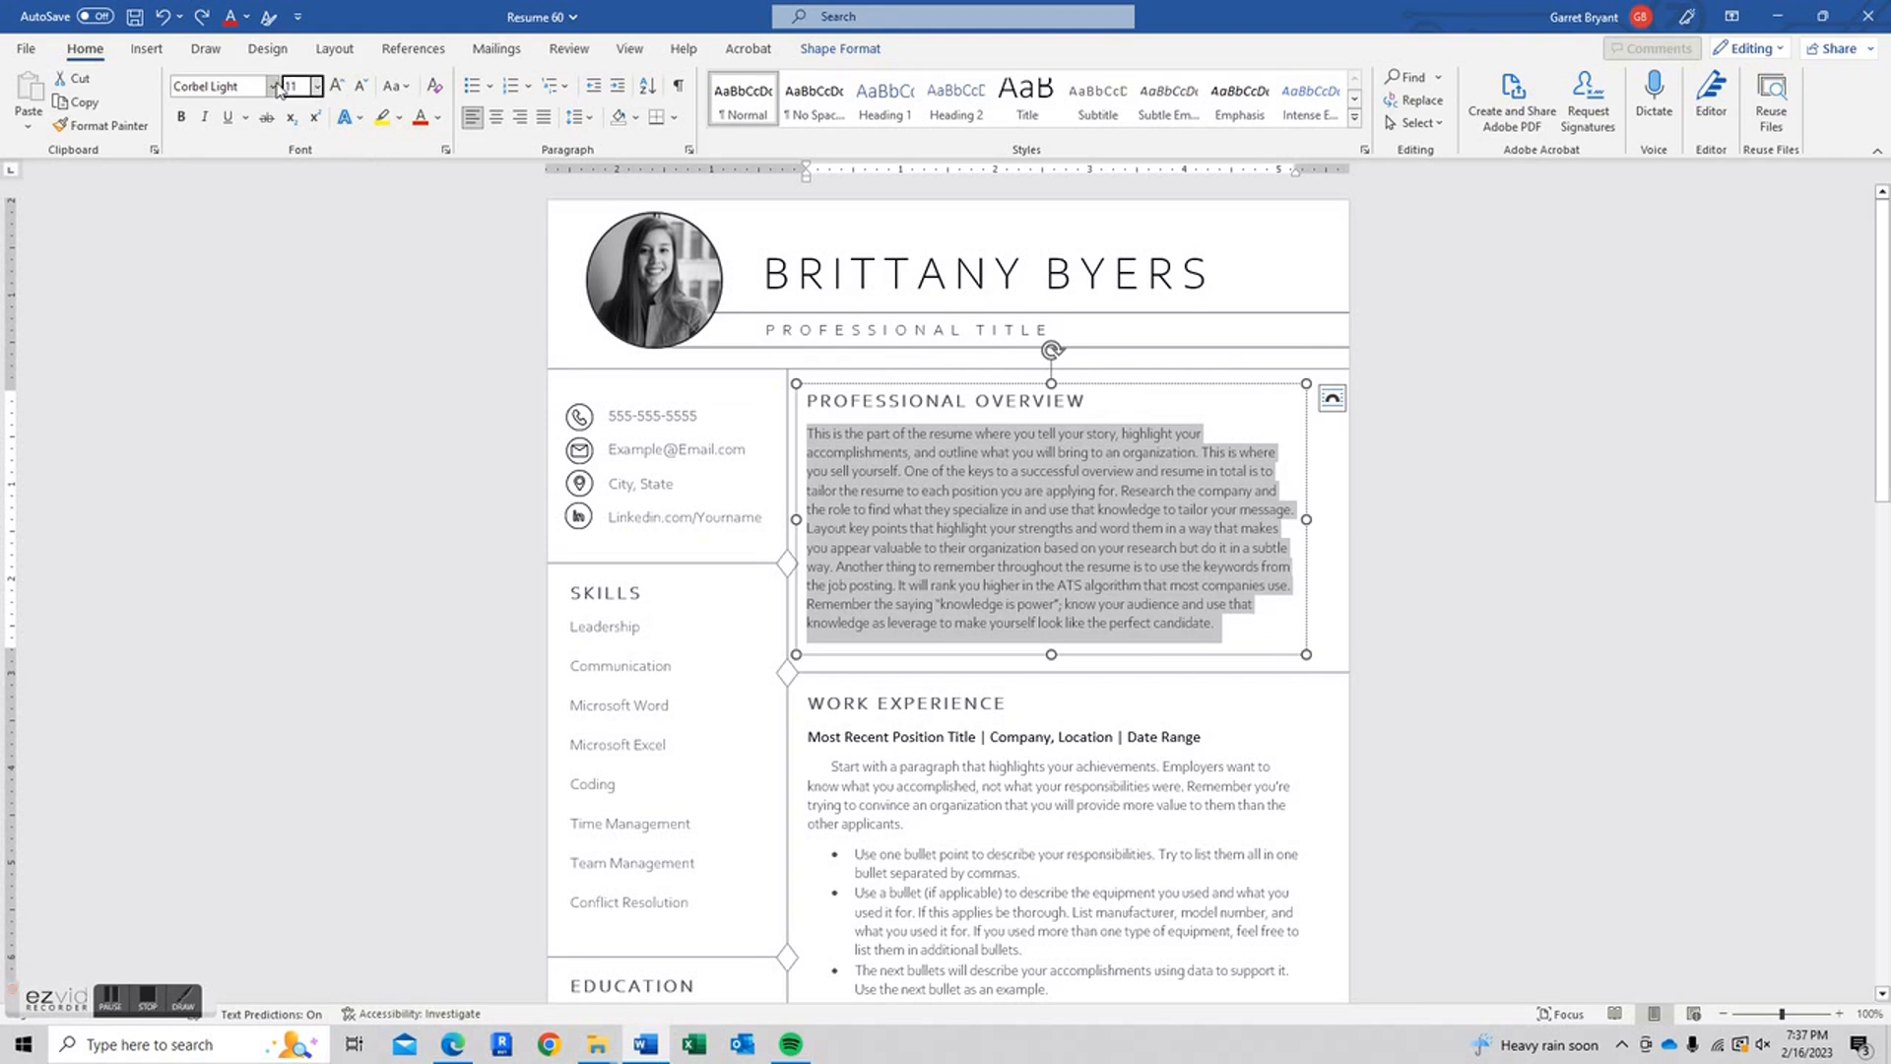
left_click(274, 86)
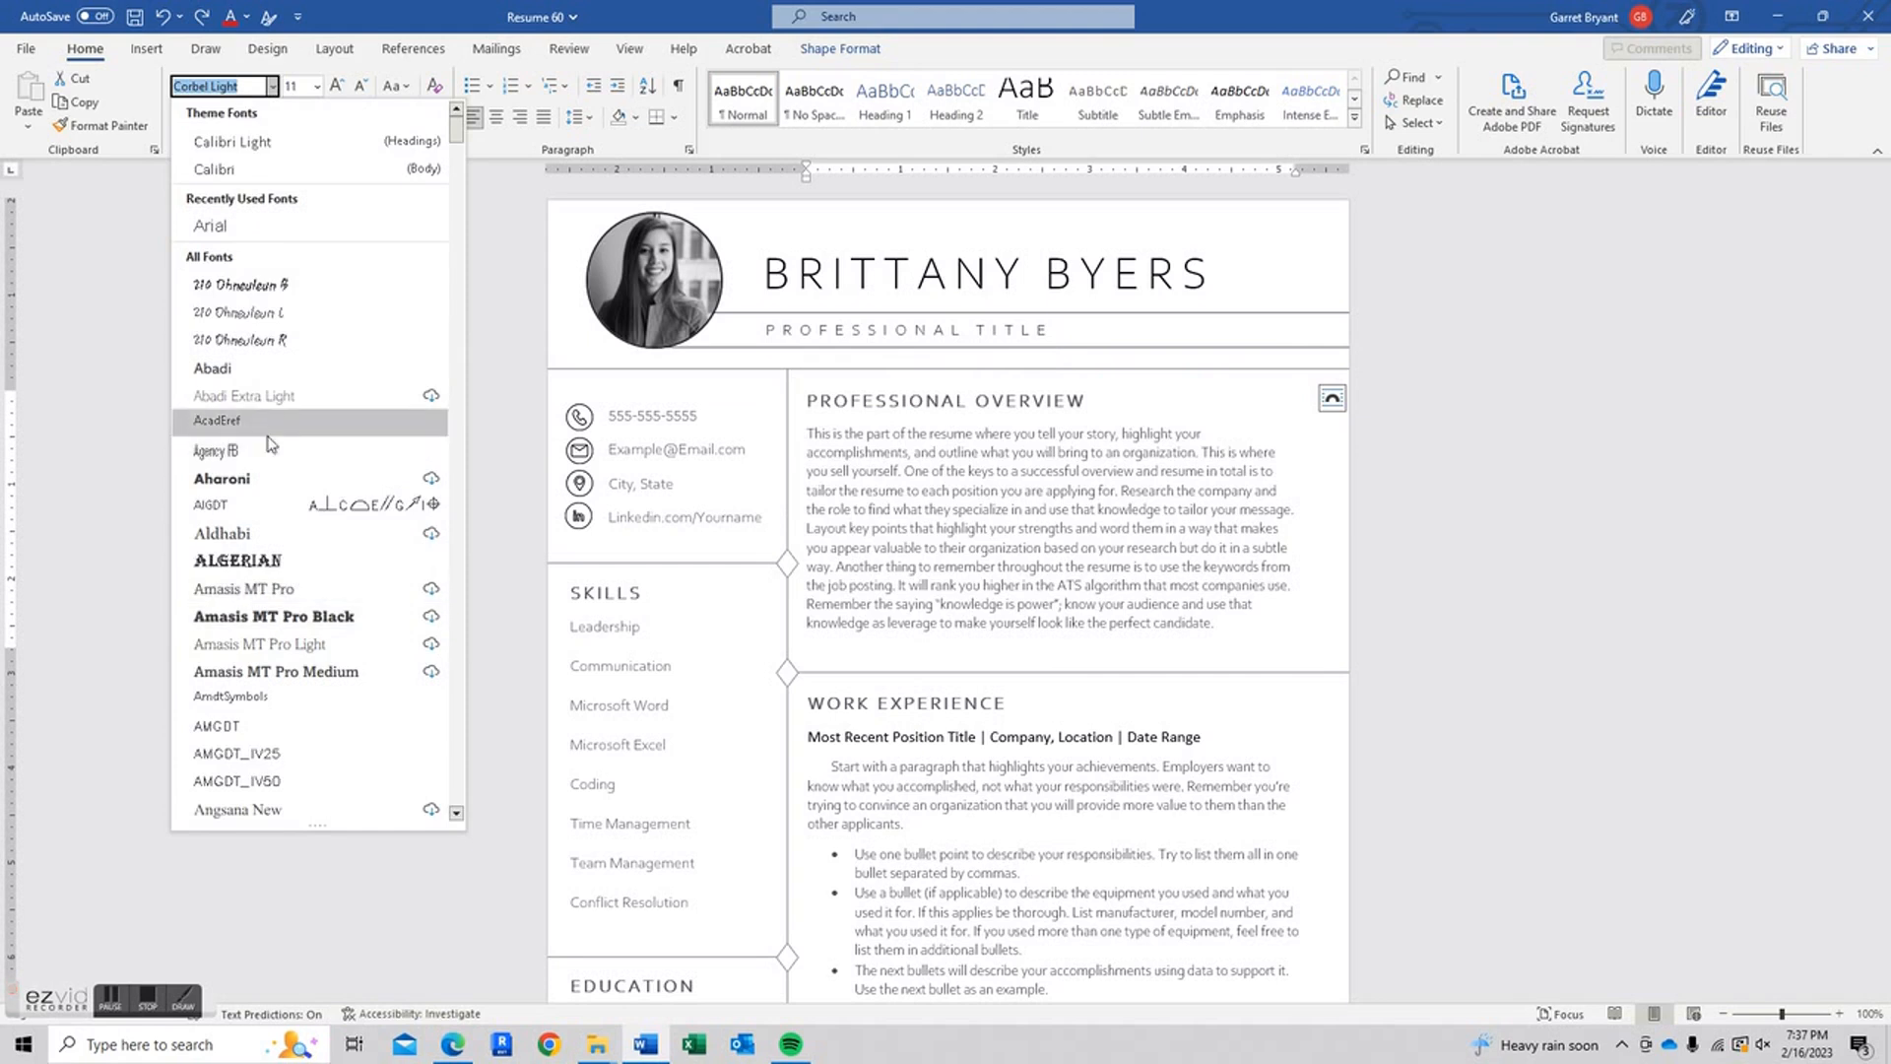
left_click(325, 87)
left_click(316, 86)
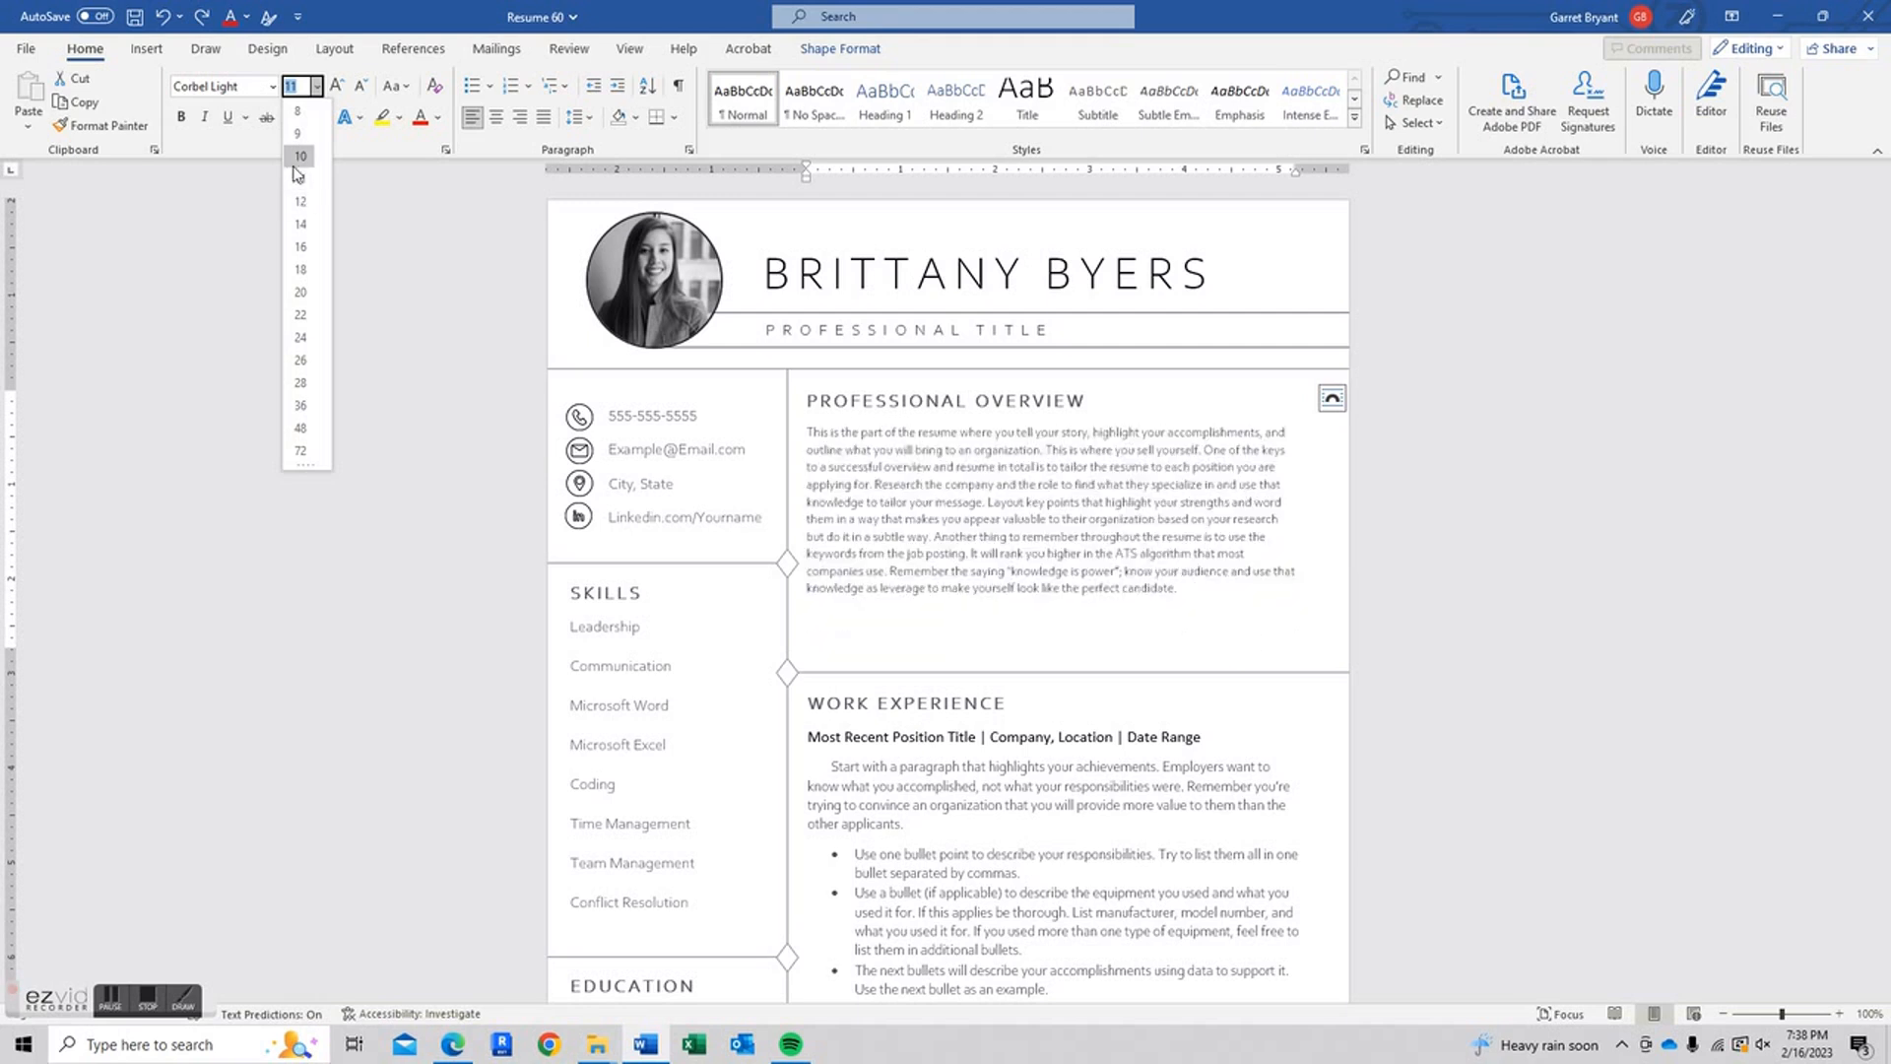
key("Escape")
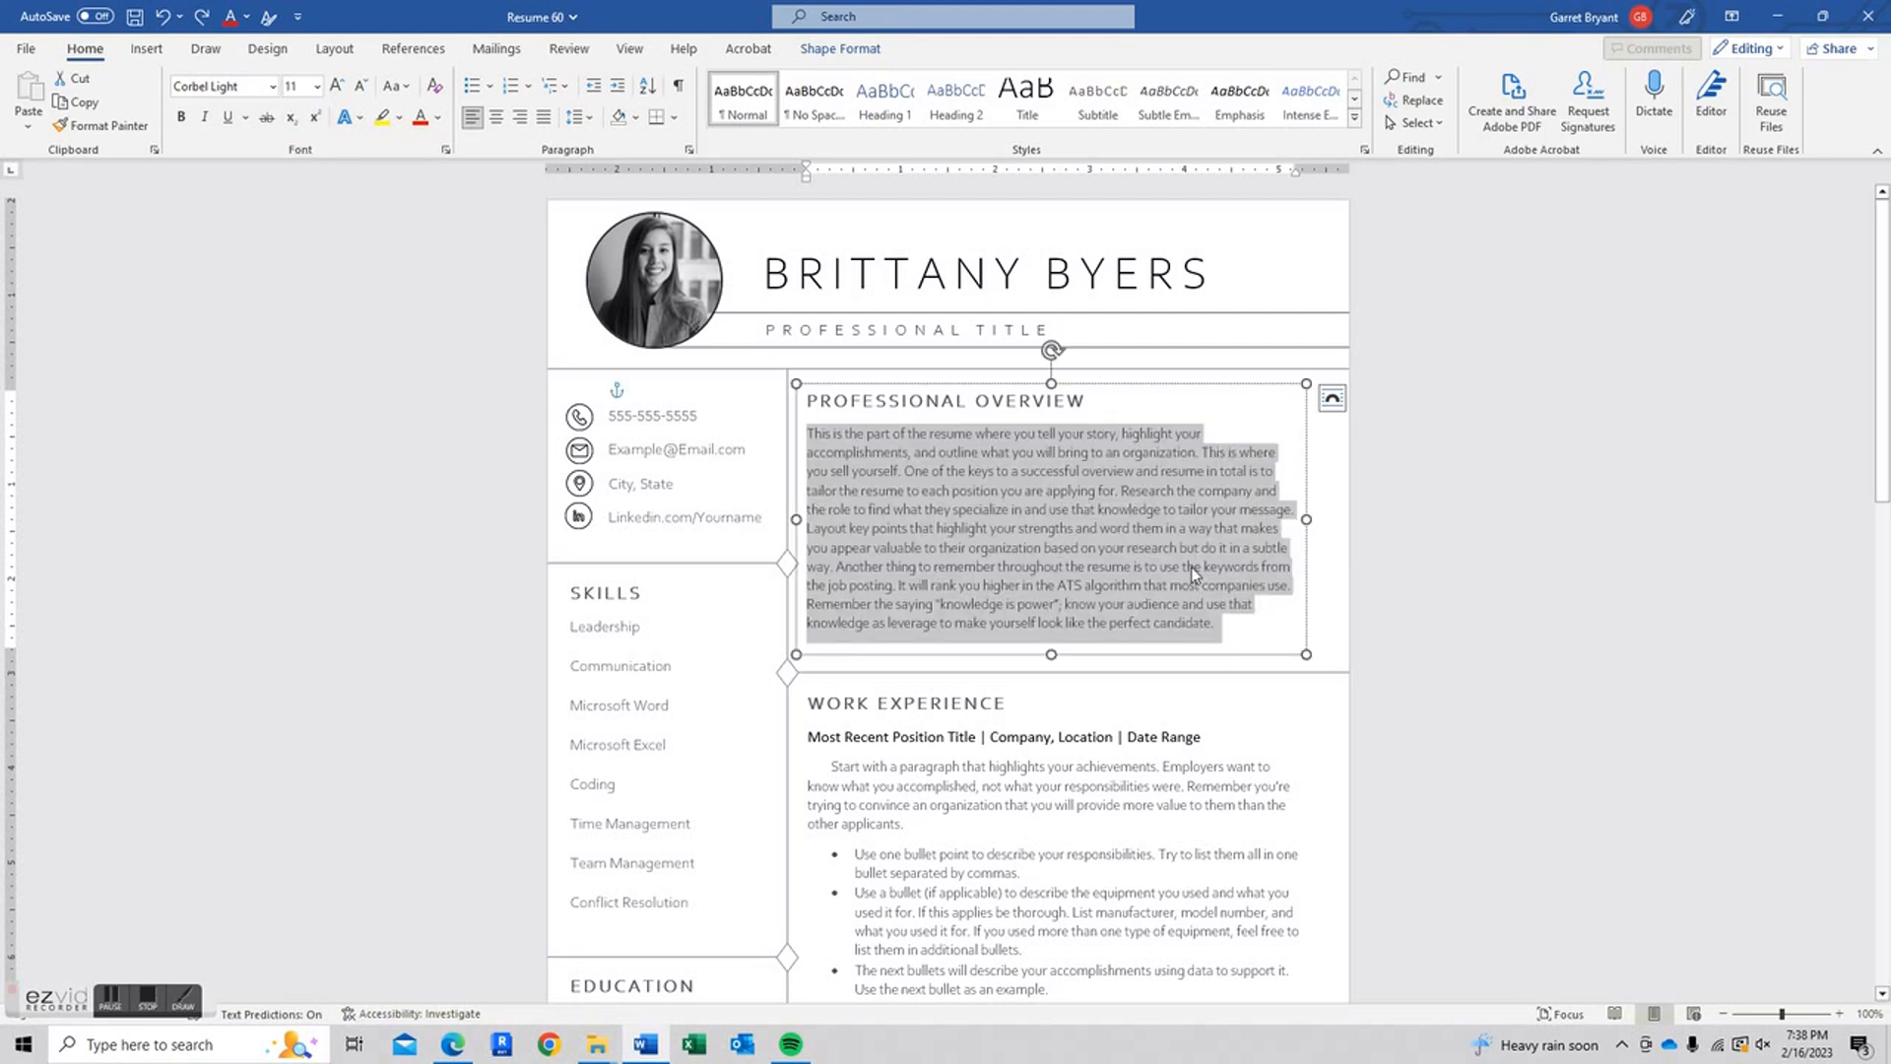
left_click(437, 117)
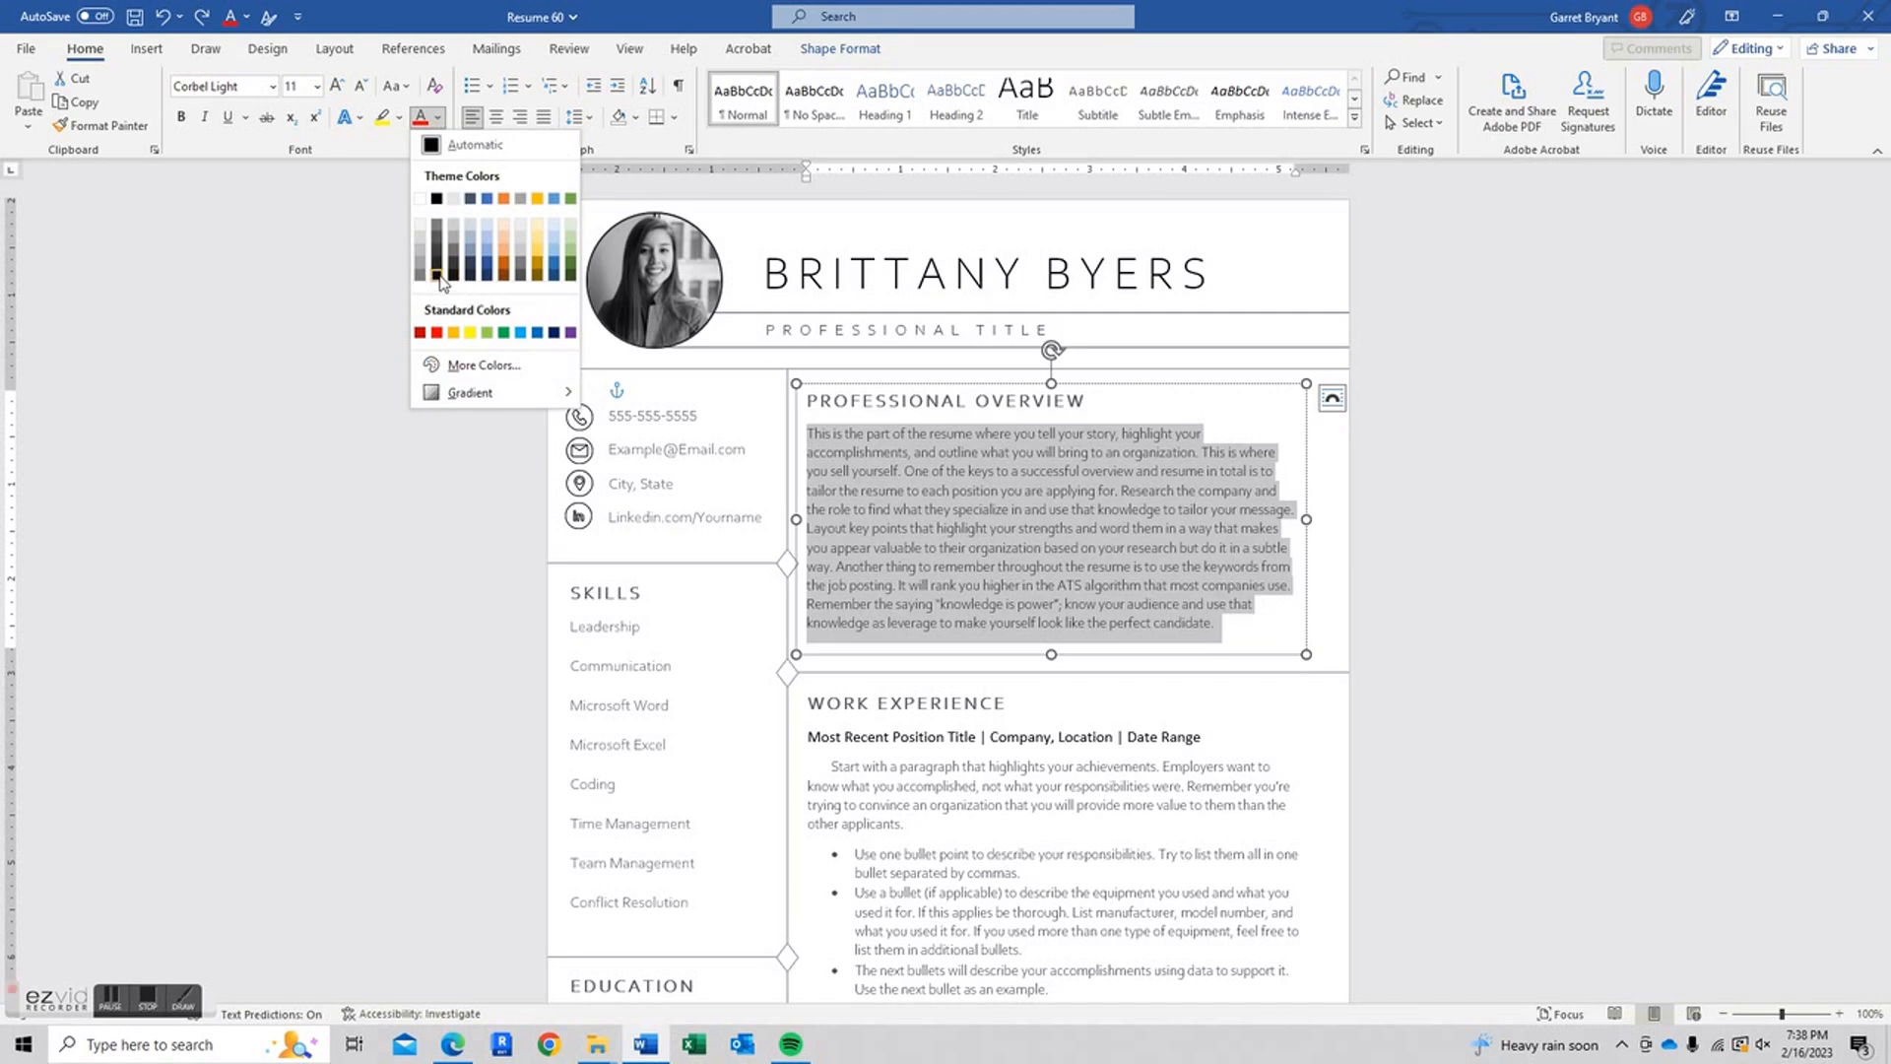
left_click(1091, 422)
Try red on the Professional Overview heading, undo it, and review the other font colors
left_click_drag(1096, 405, 790, 394)
left_click(421, 116)
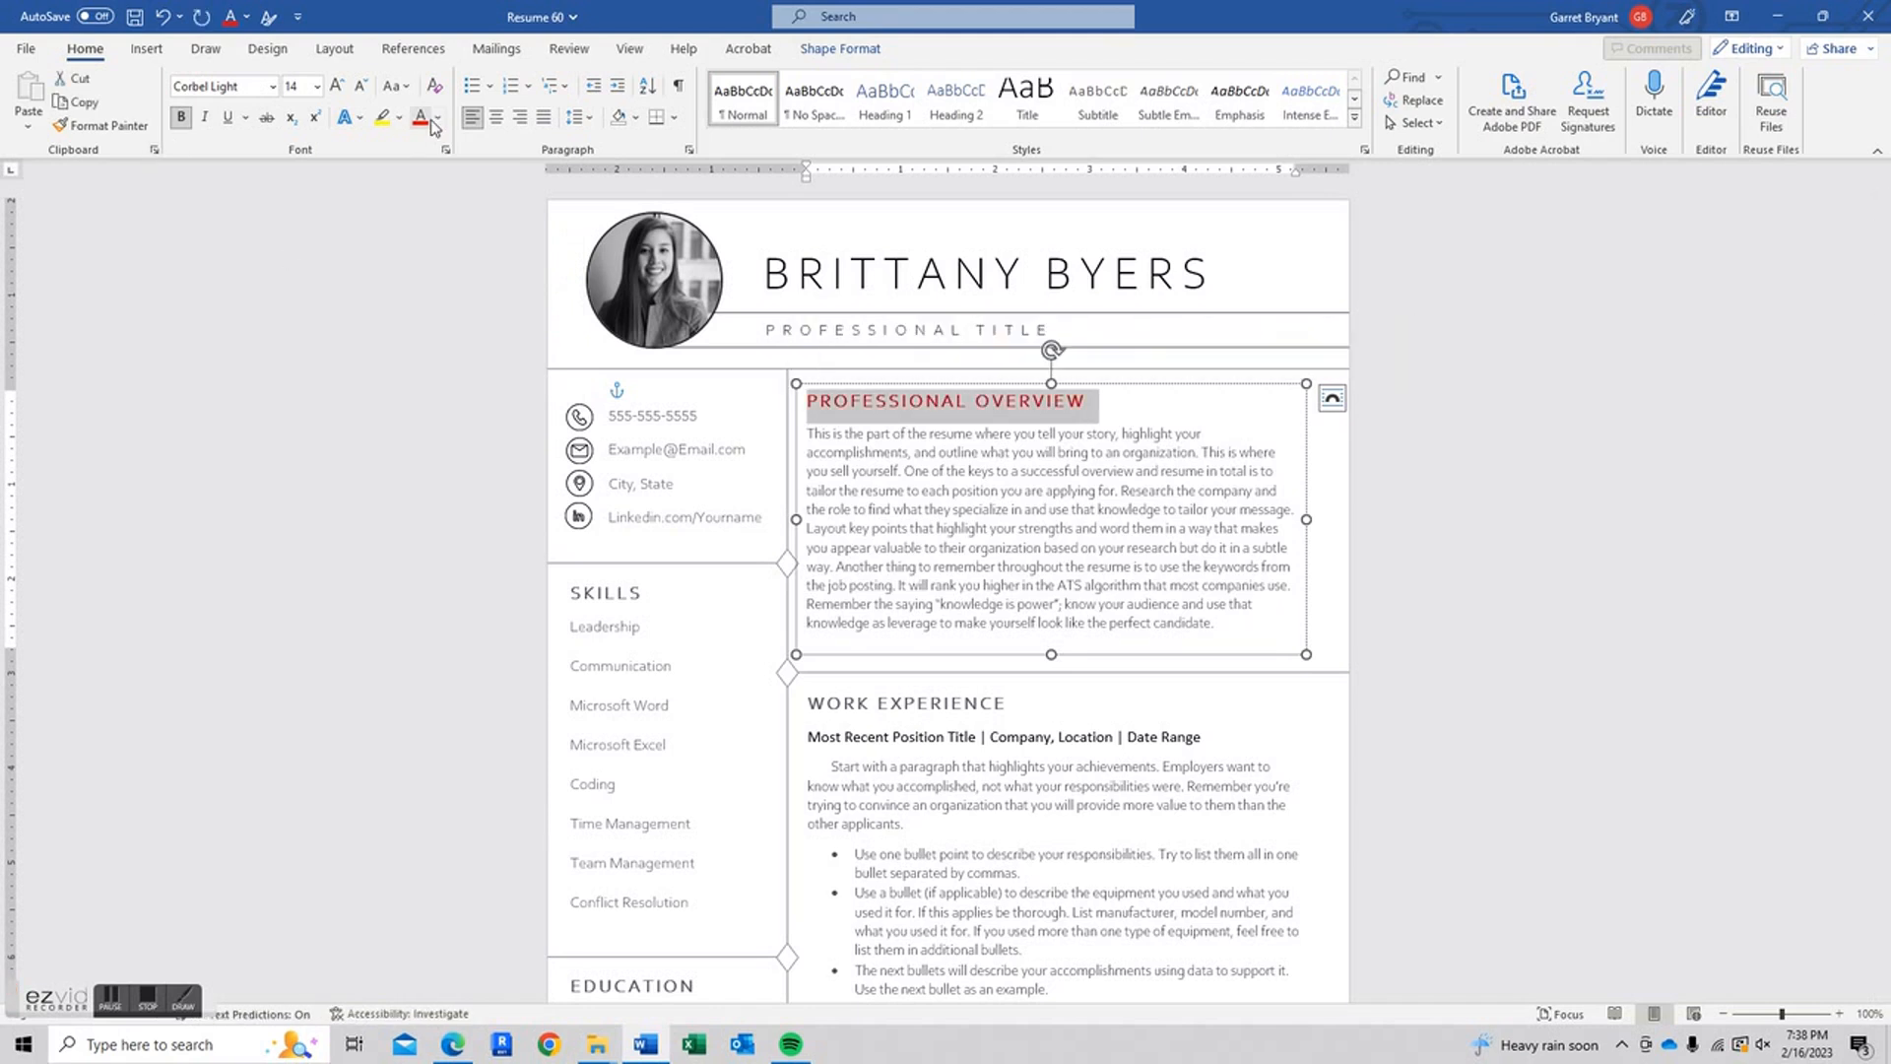
left_click(162, 16)
left_click(438, 117)
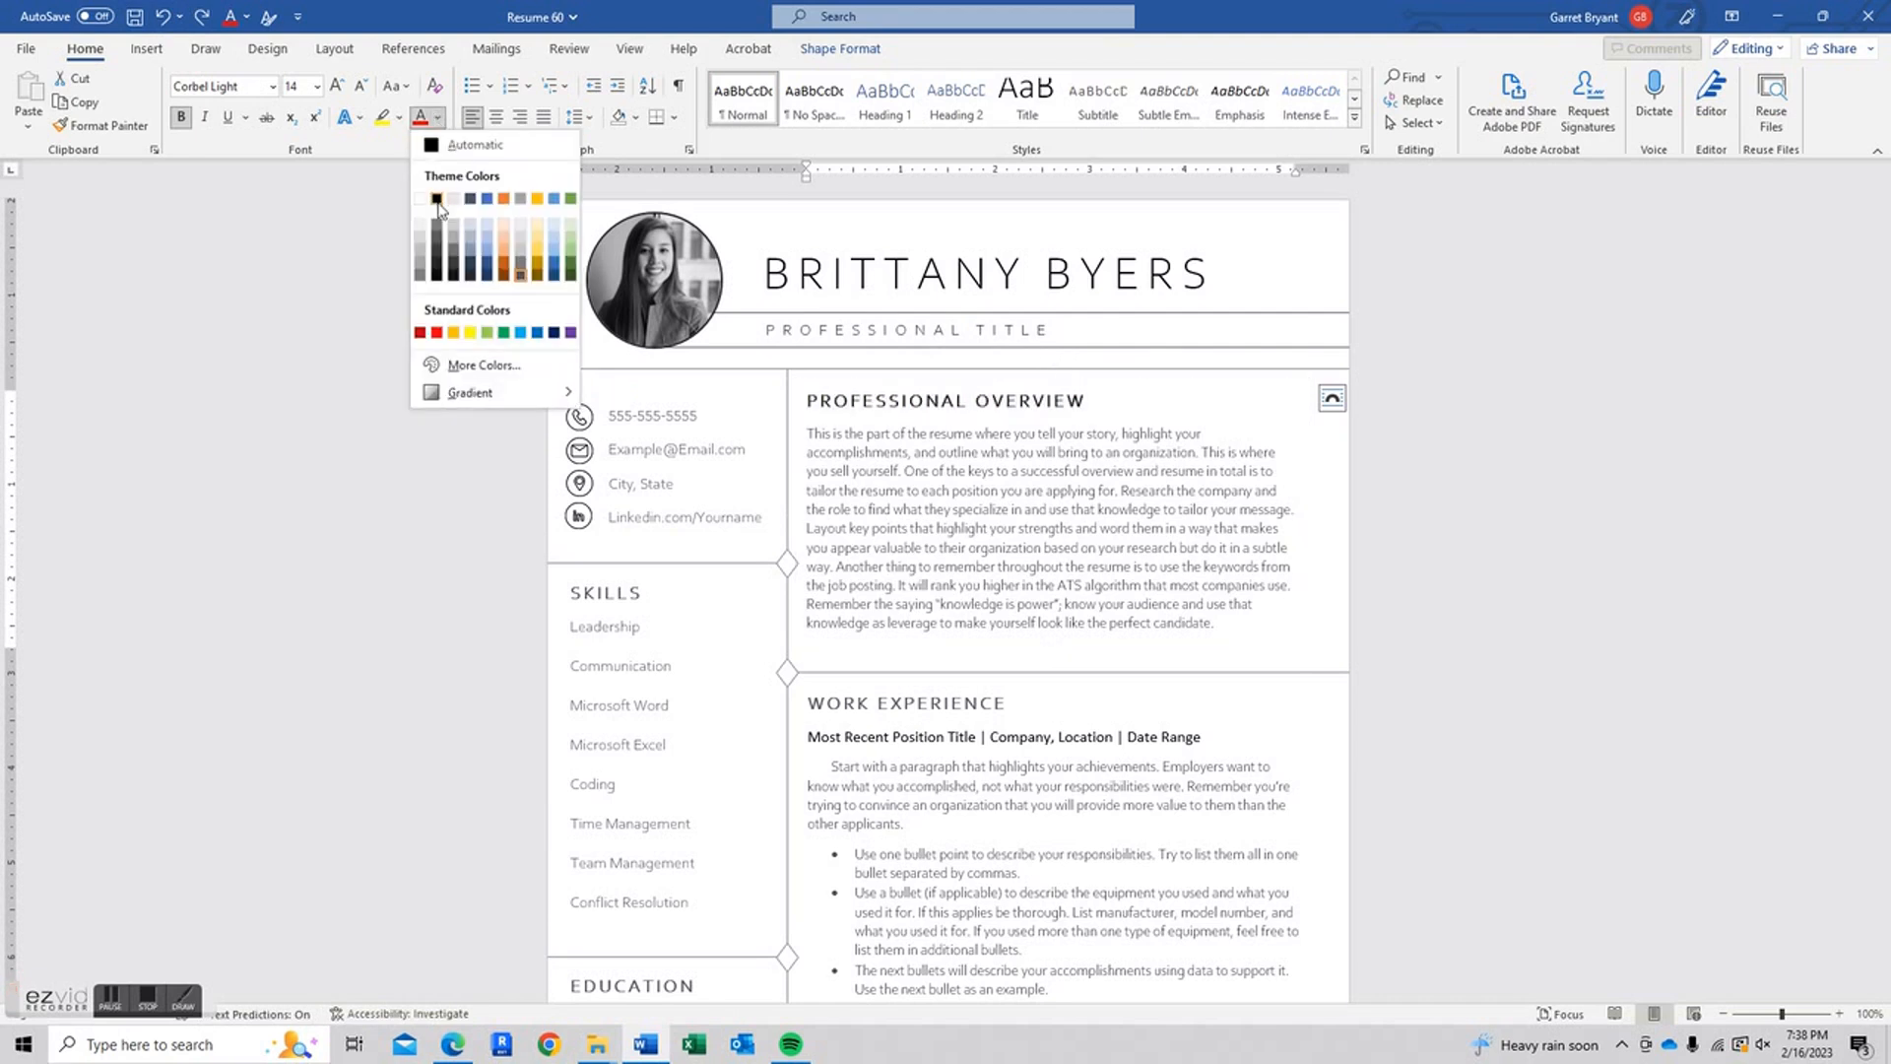
left_click(520, 278)
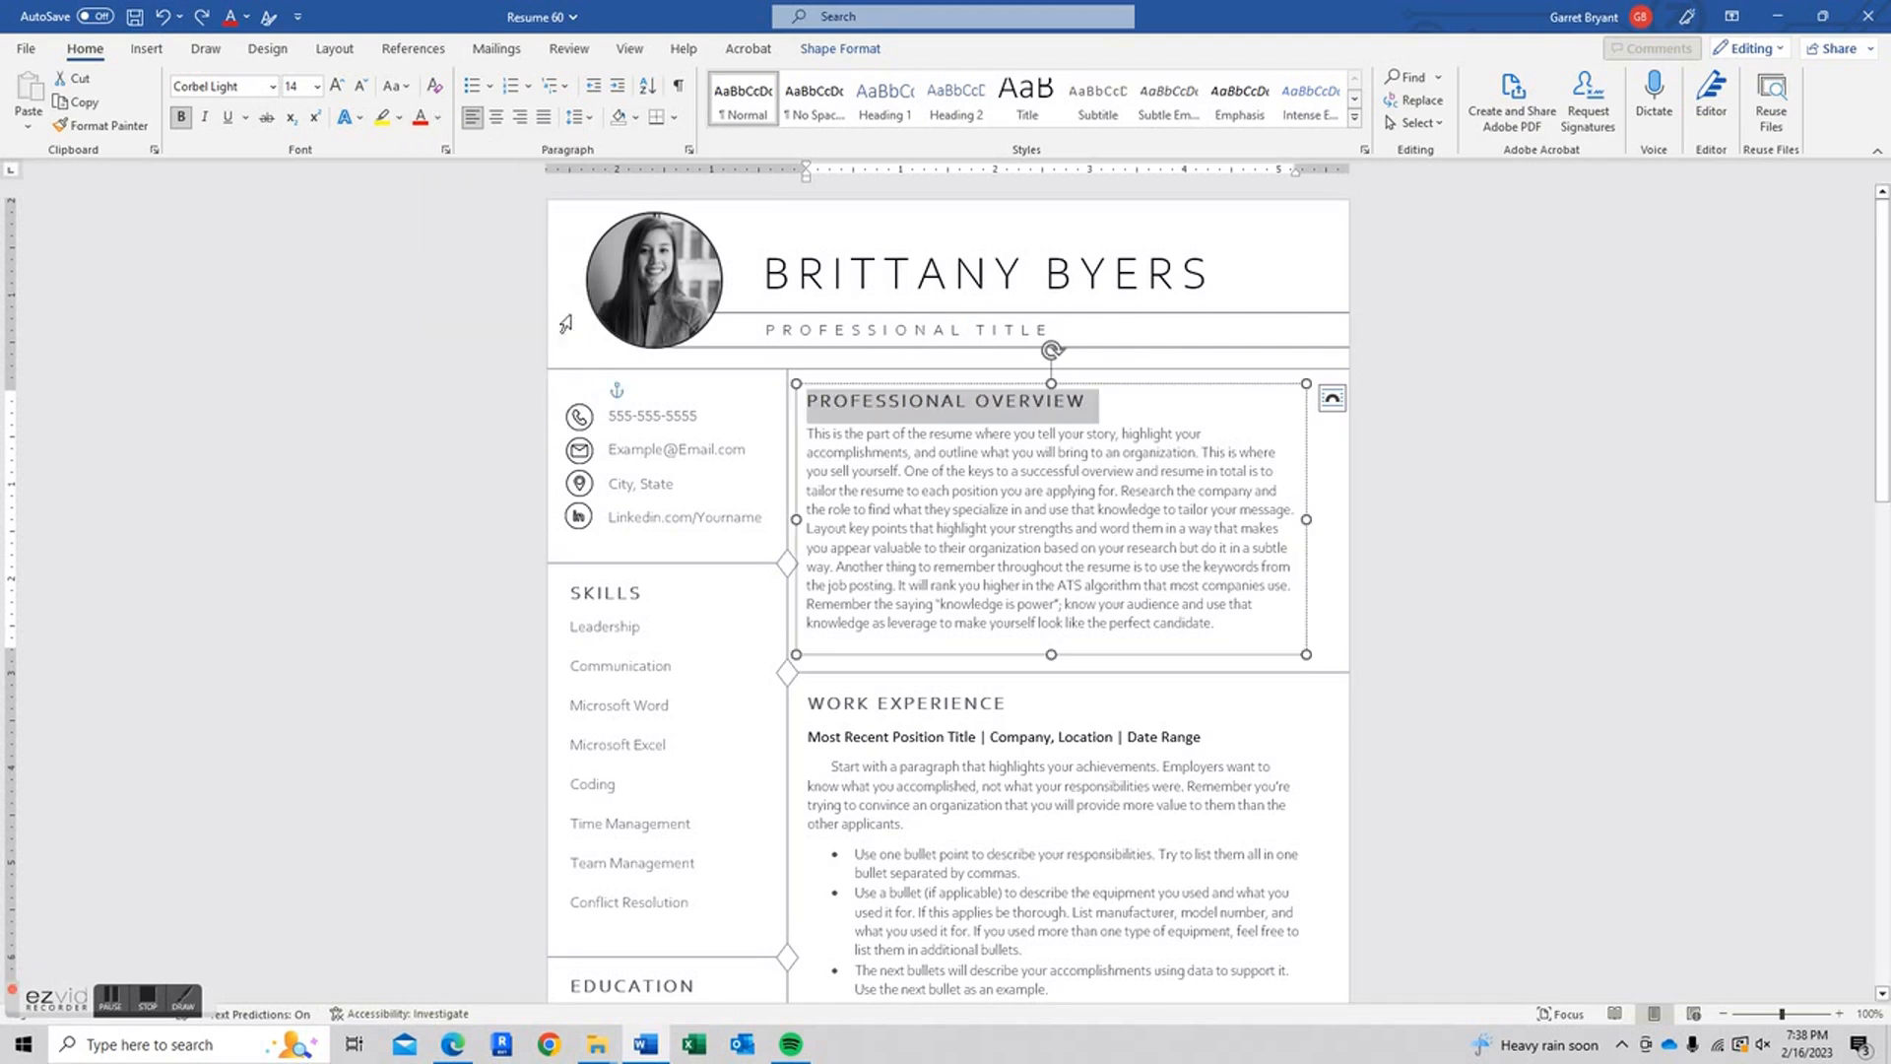
left_click(1089, 510)
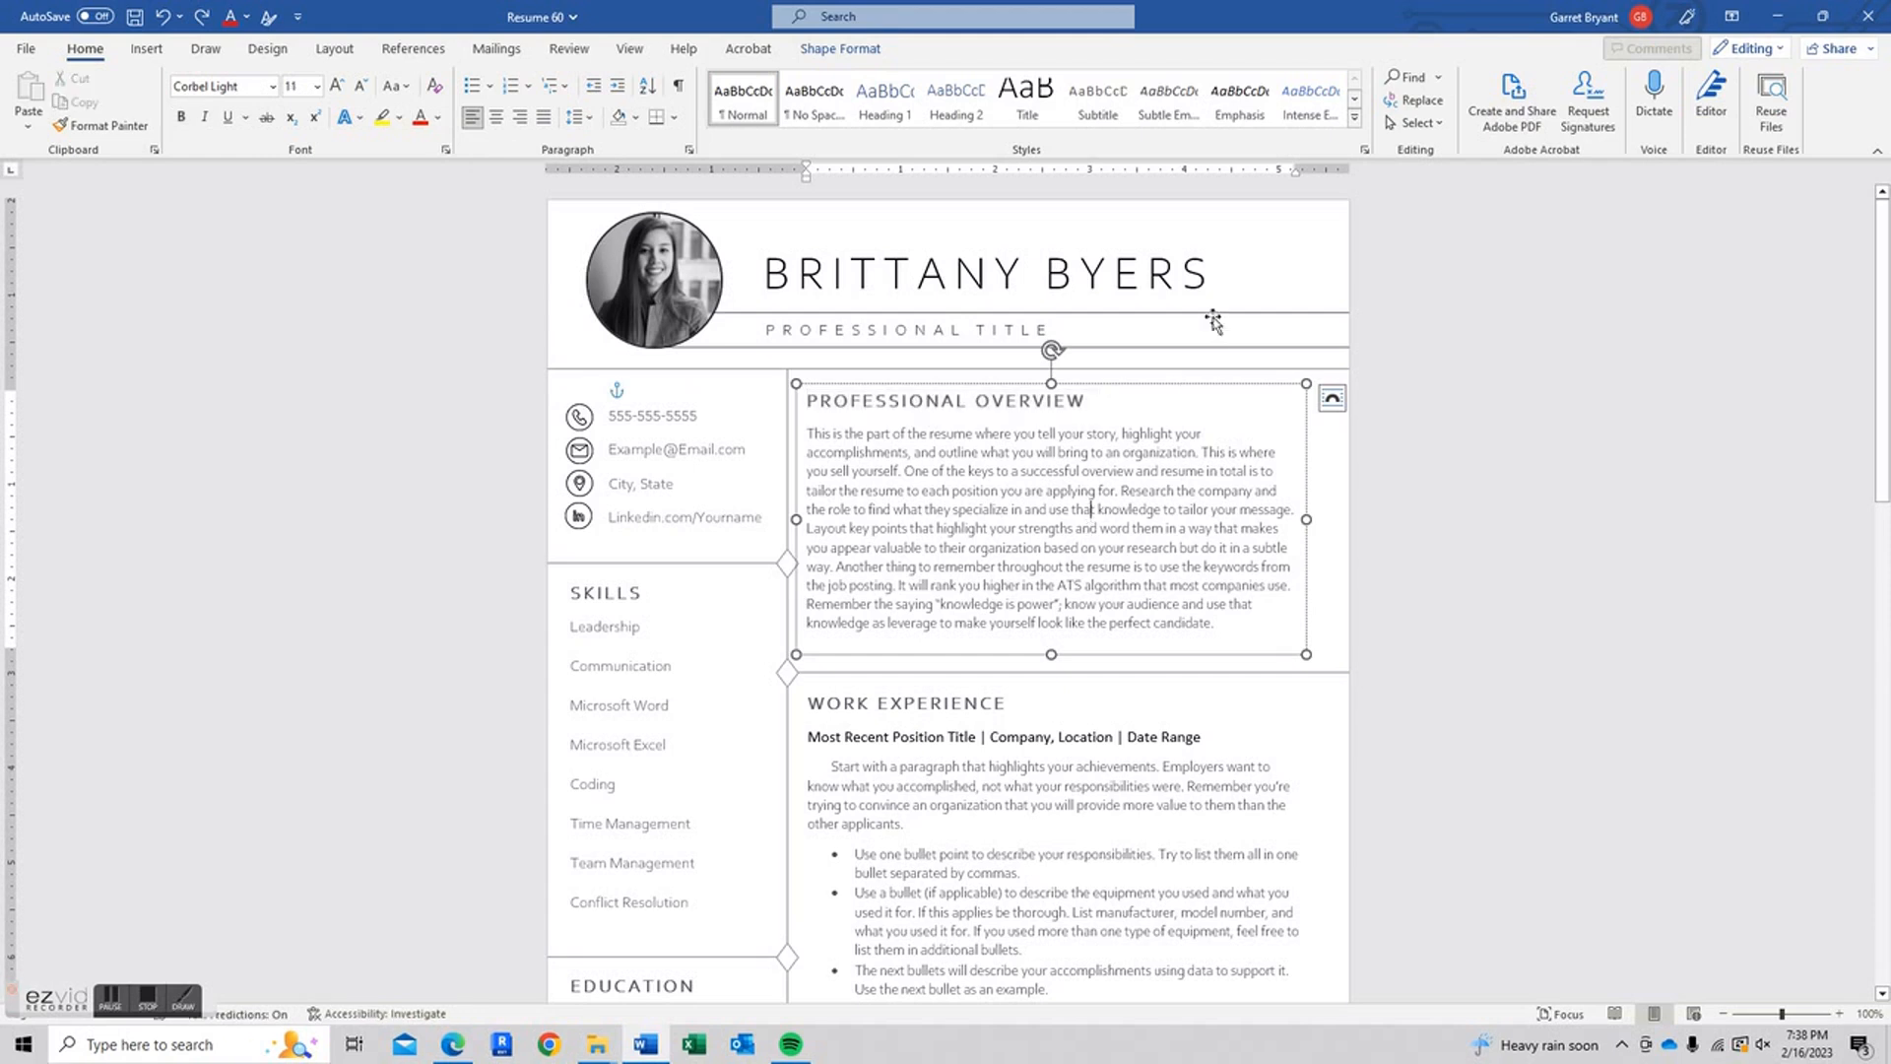
Review the font color options for the name in the page header without applying any
left_click_drag(1217, 276, 798, 276)
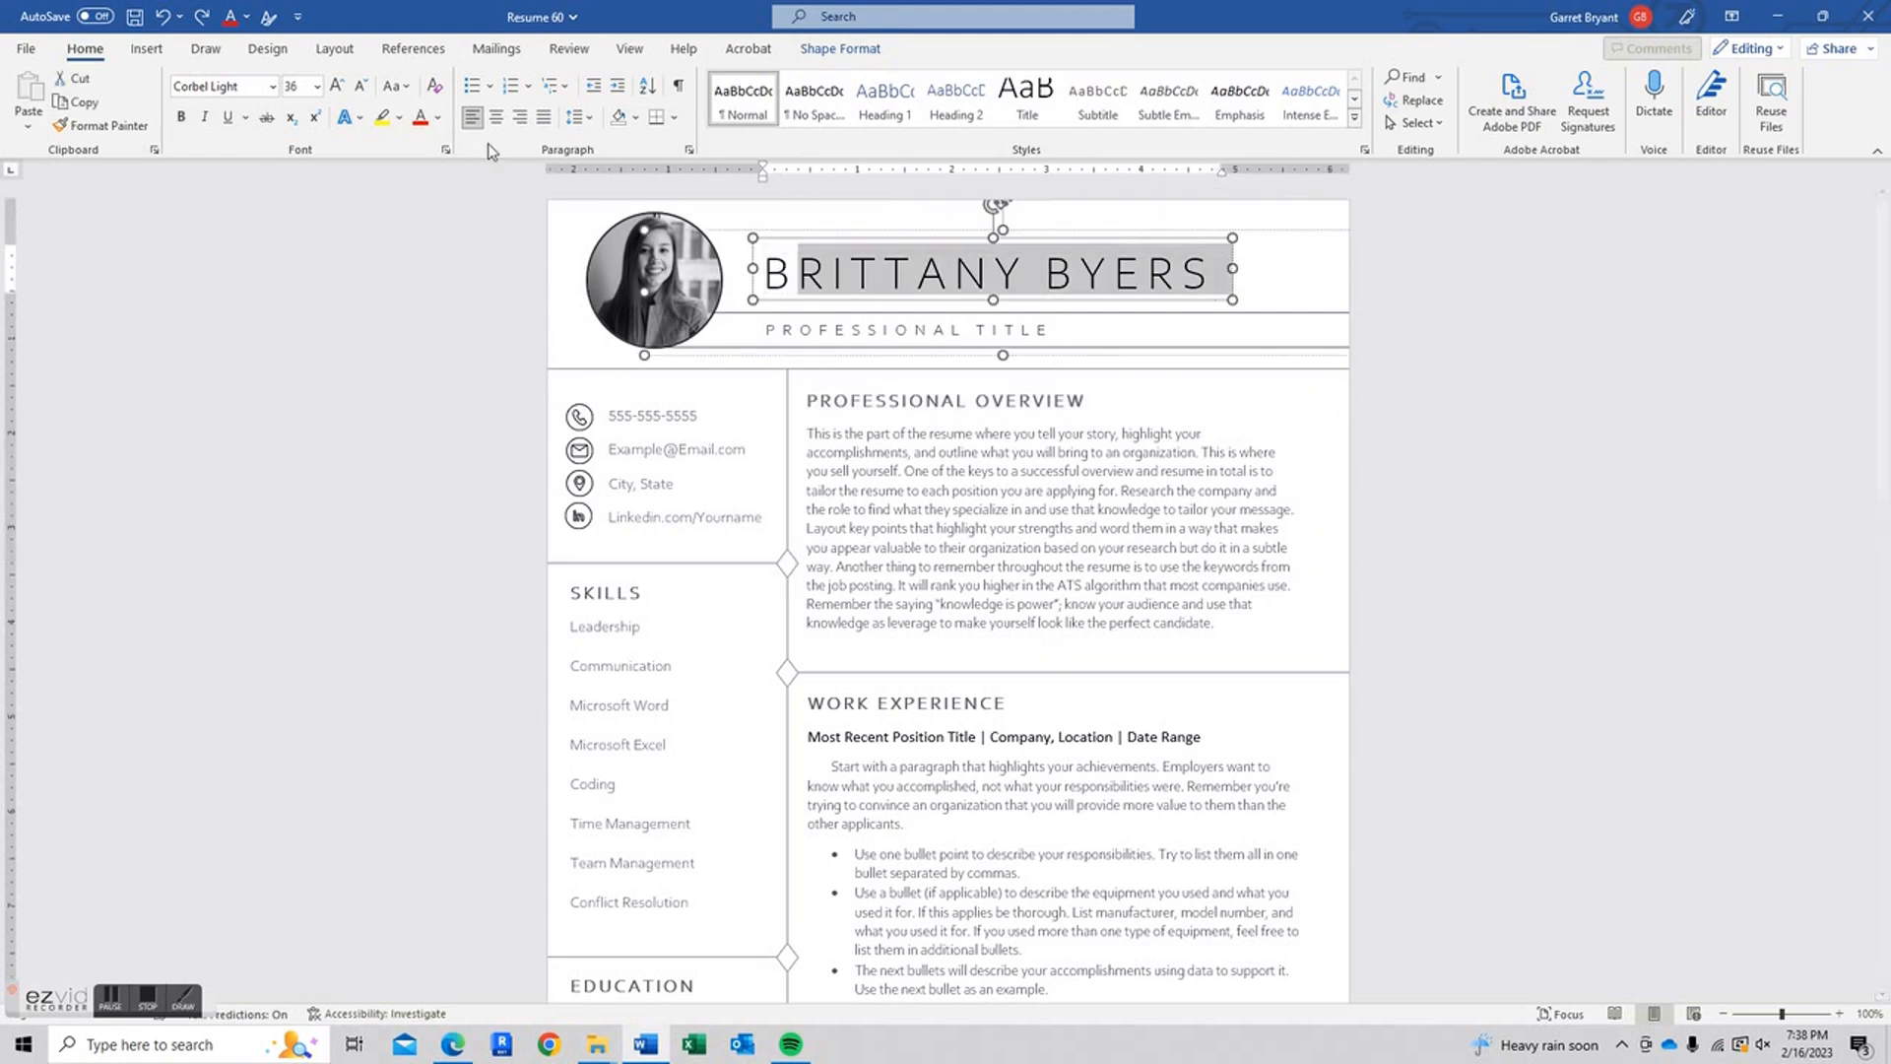
left_click(436, 118)
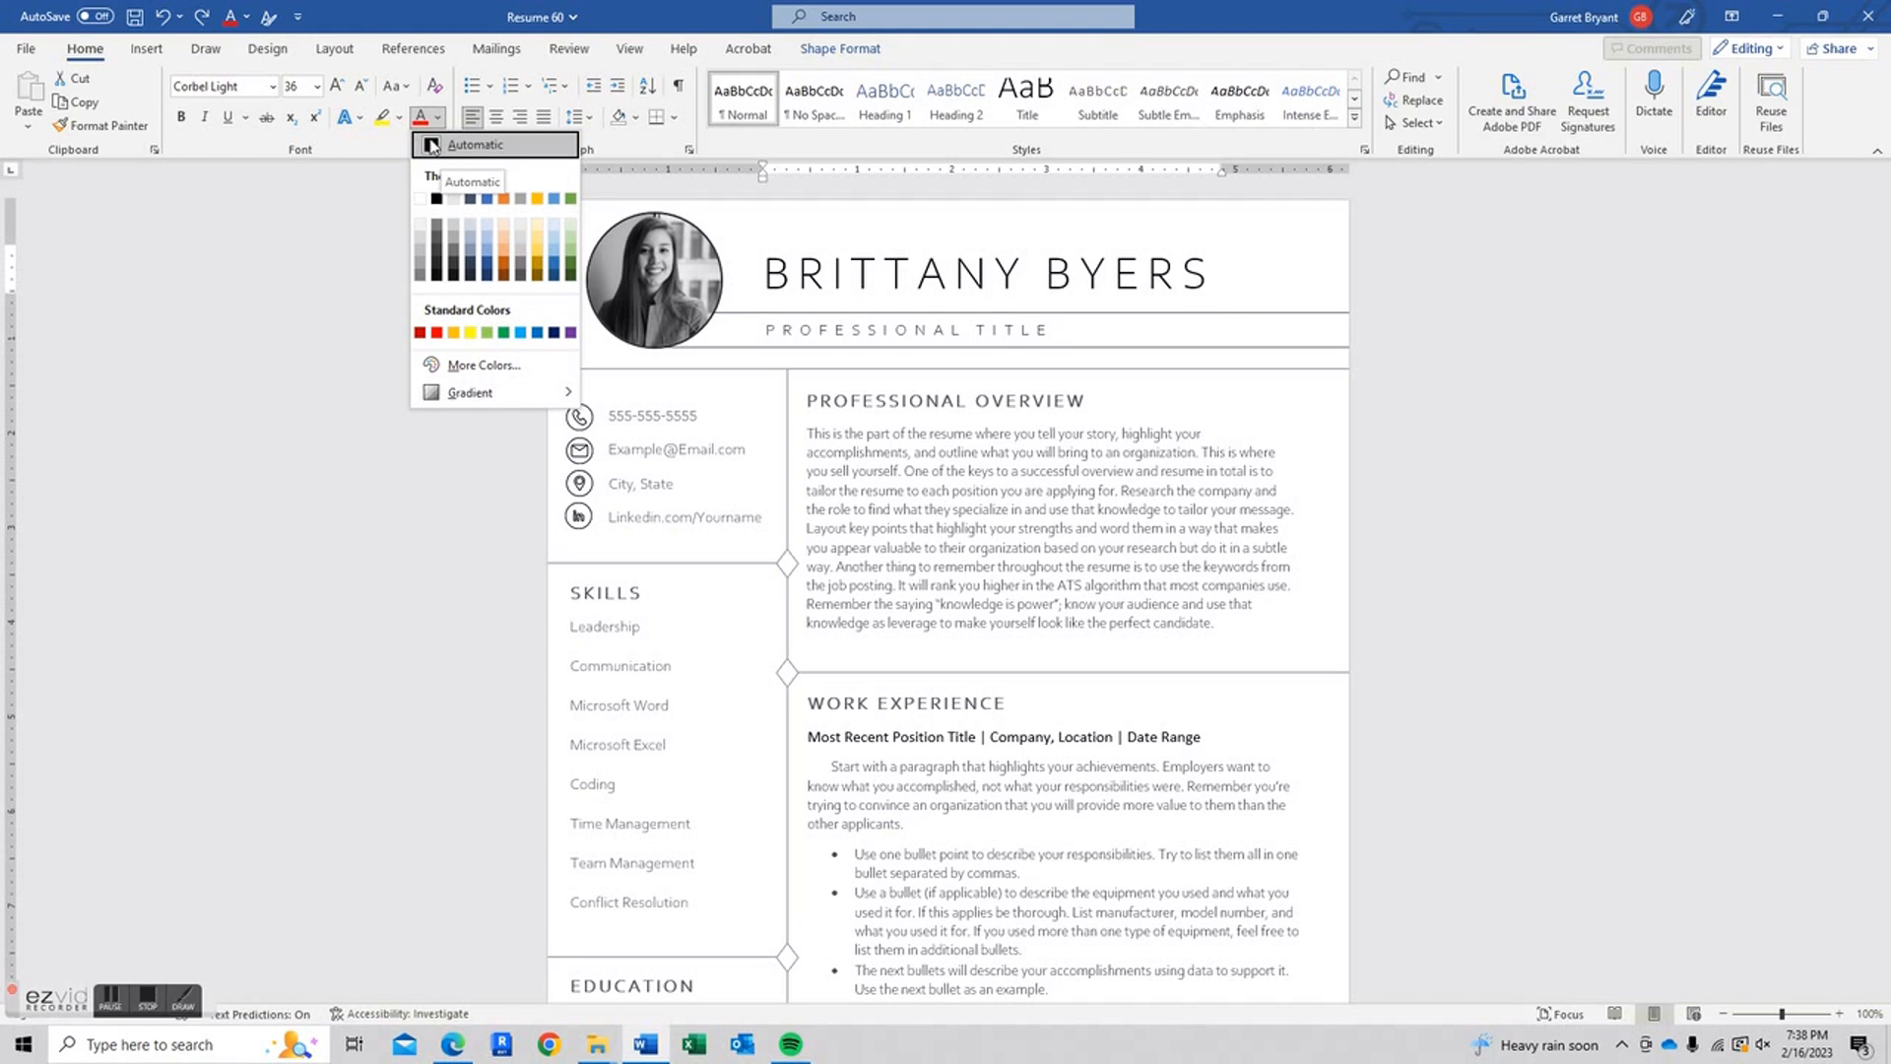
left_click(1514, 504)
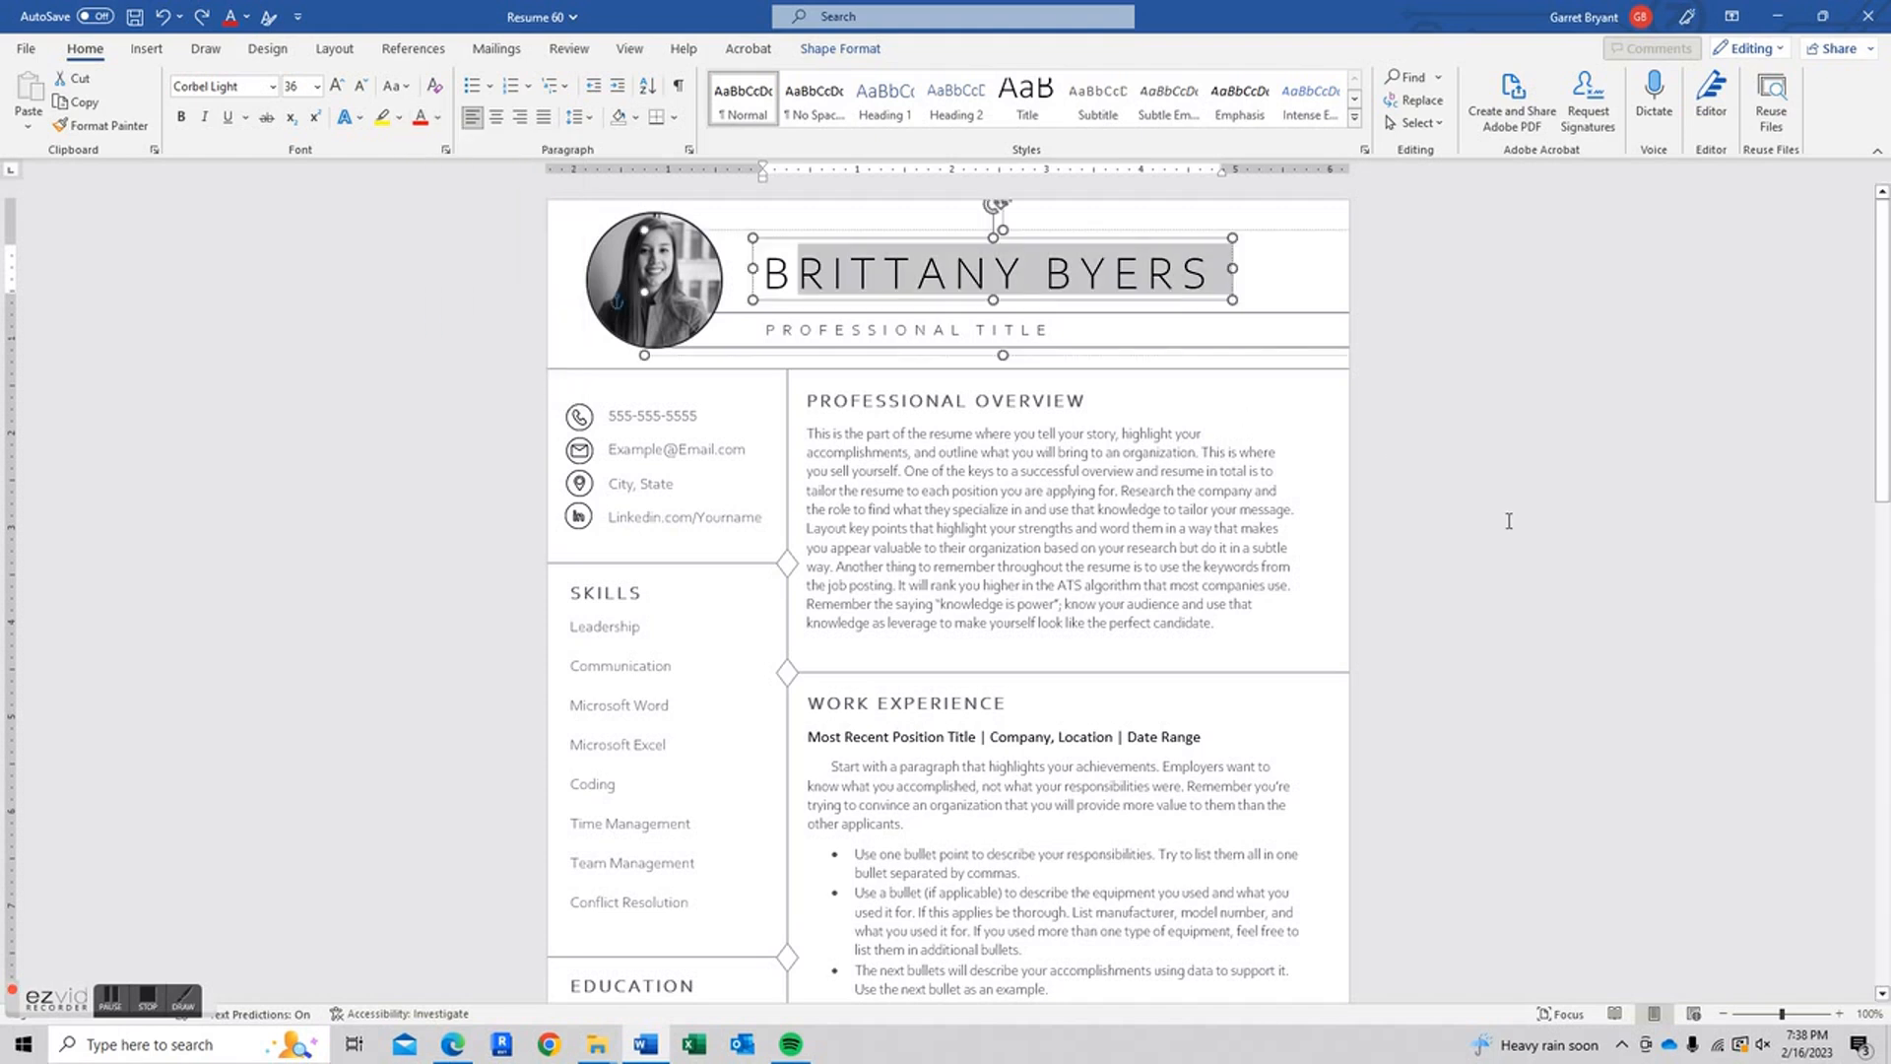
left_click(1507, 520)
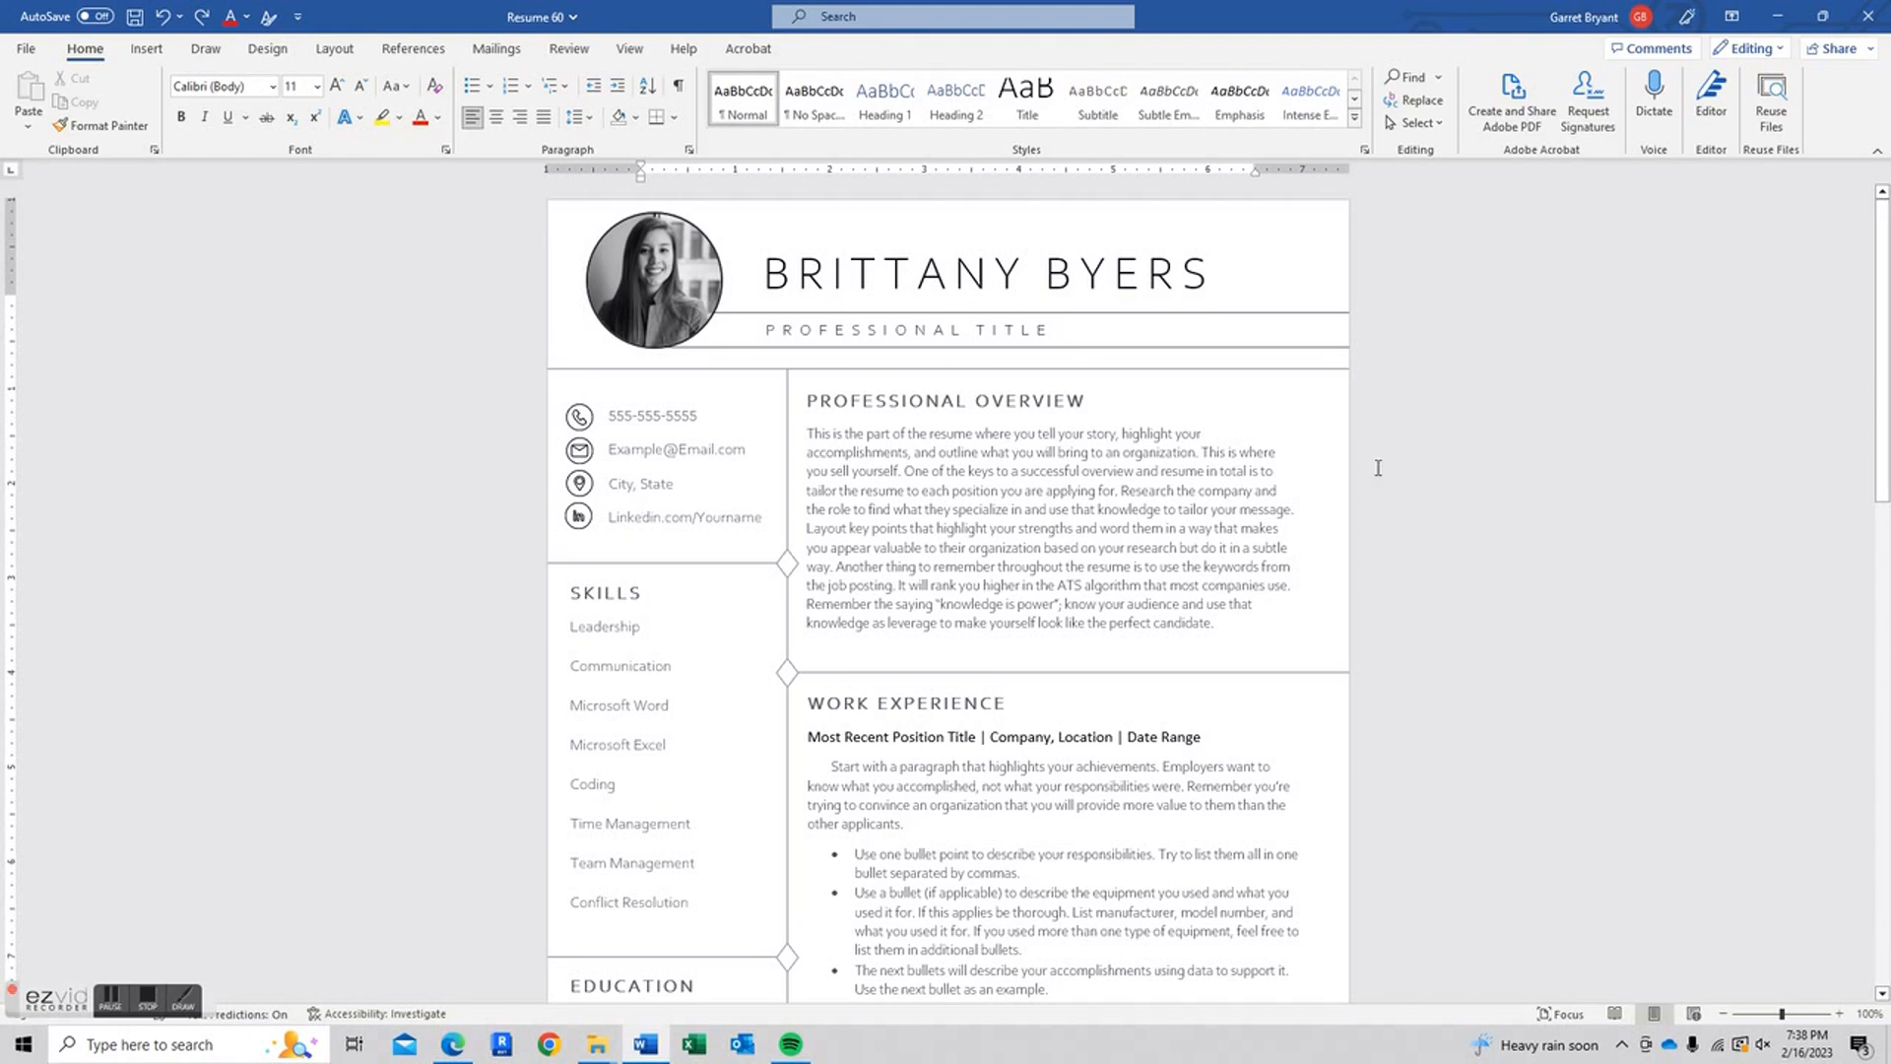
Review the line spacing options for the Professional Overview paragraph
left_click_drag(1225, 618, 738, 424)
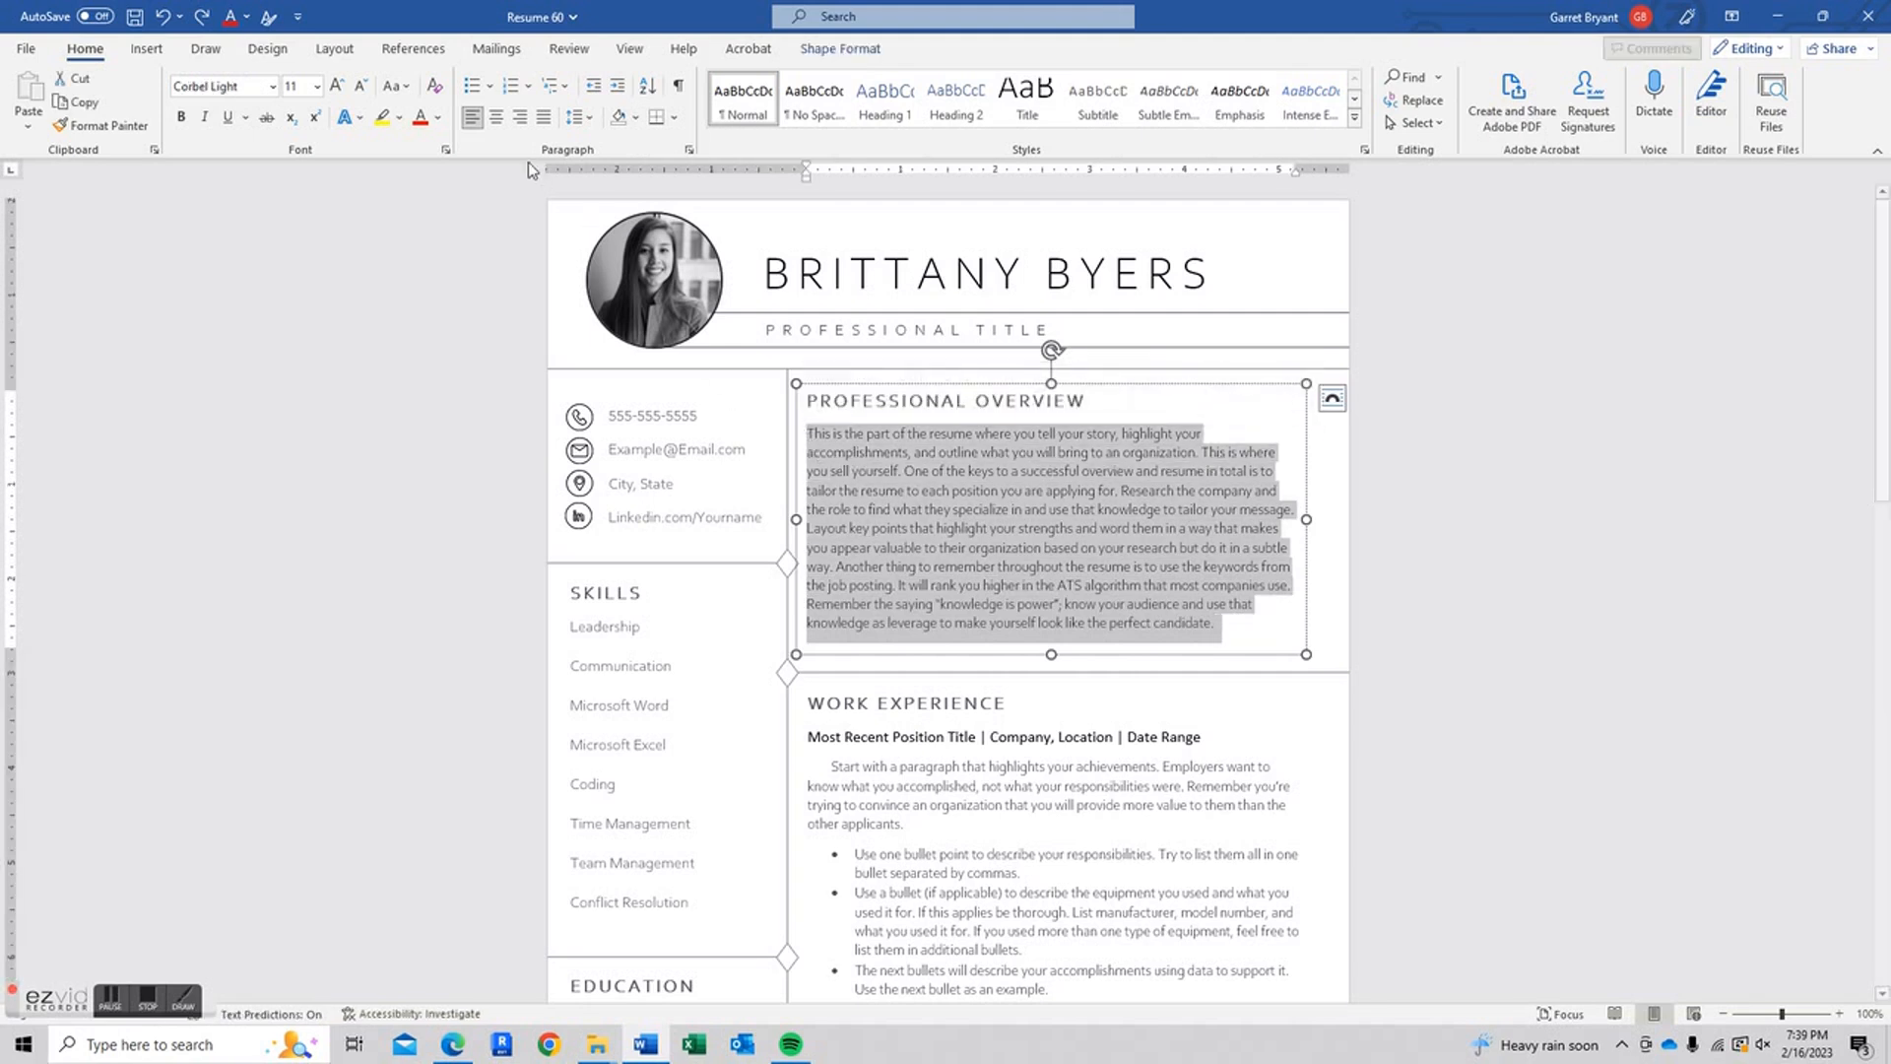
left_click(588, 123)
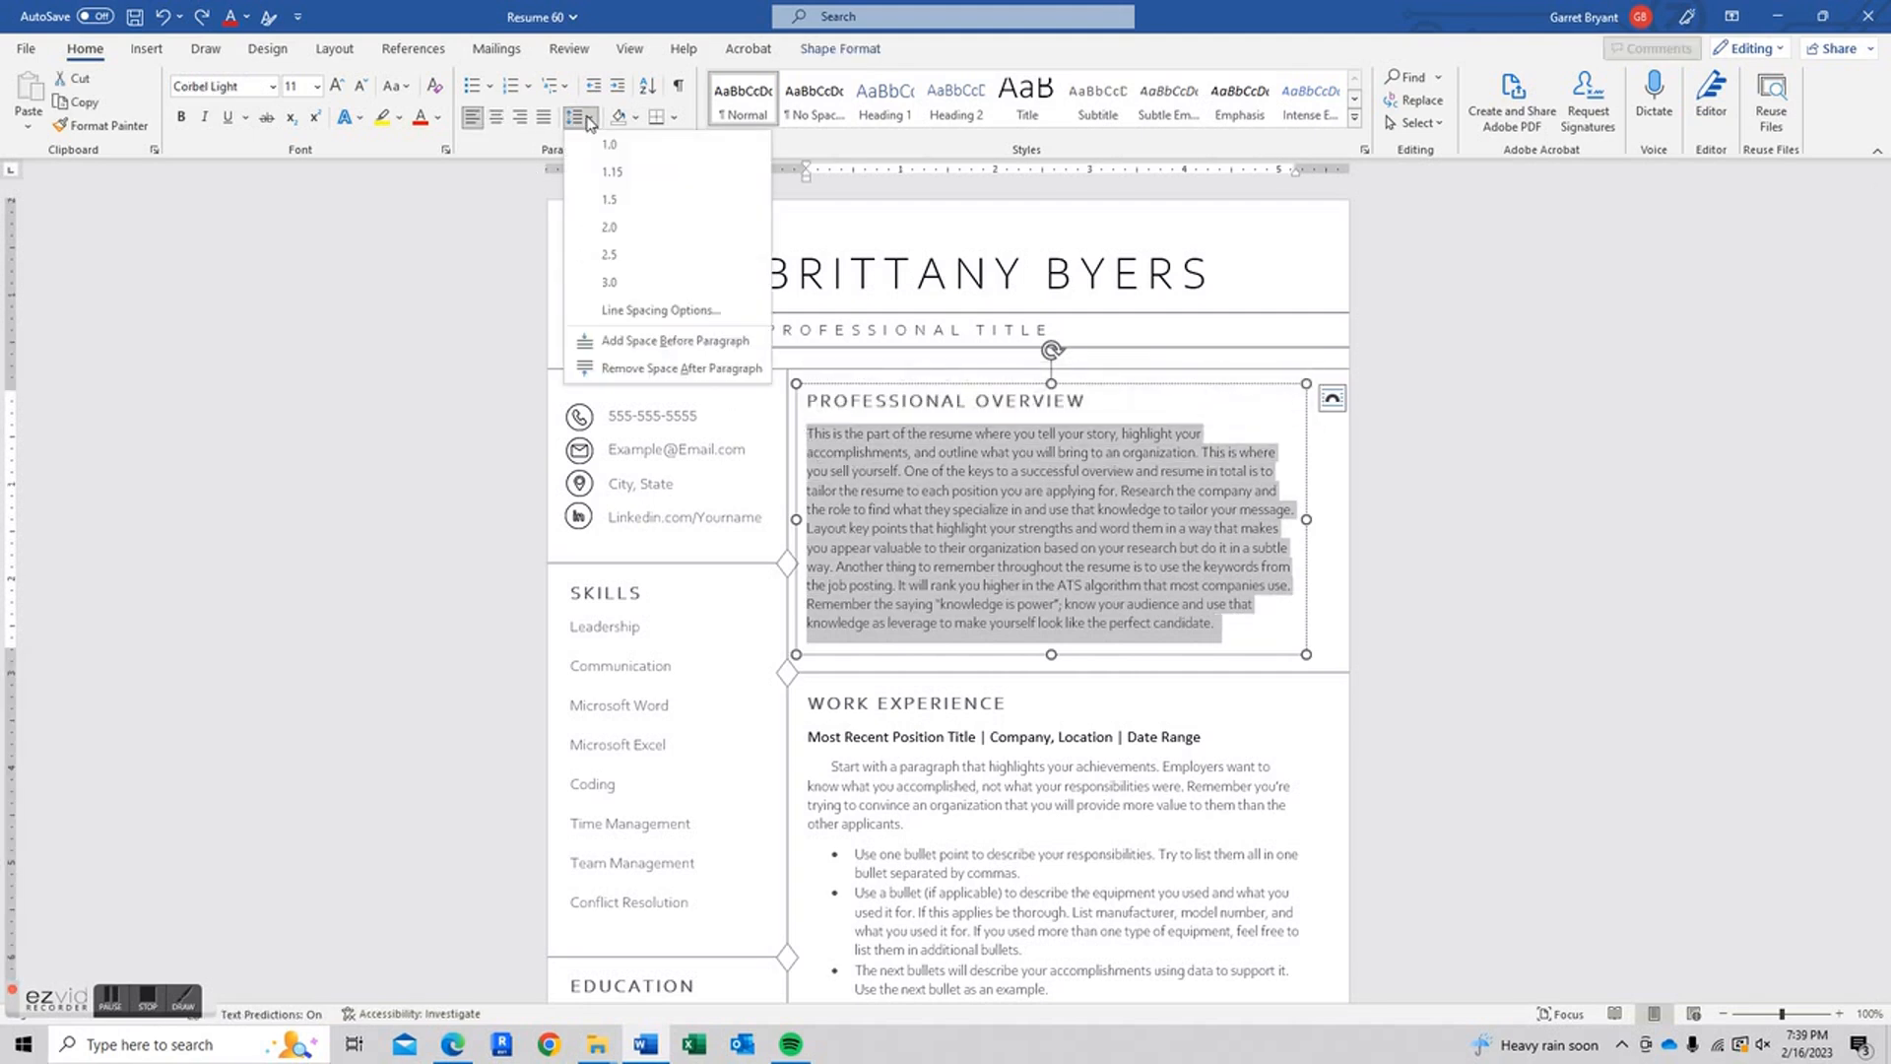
left_click(661, 173)
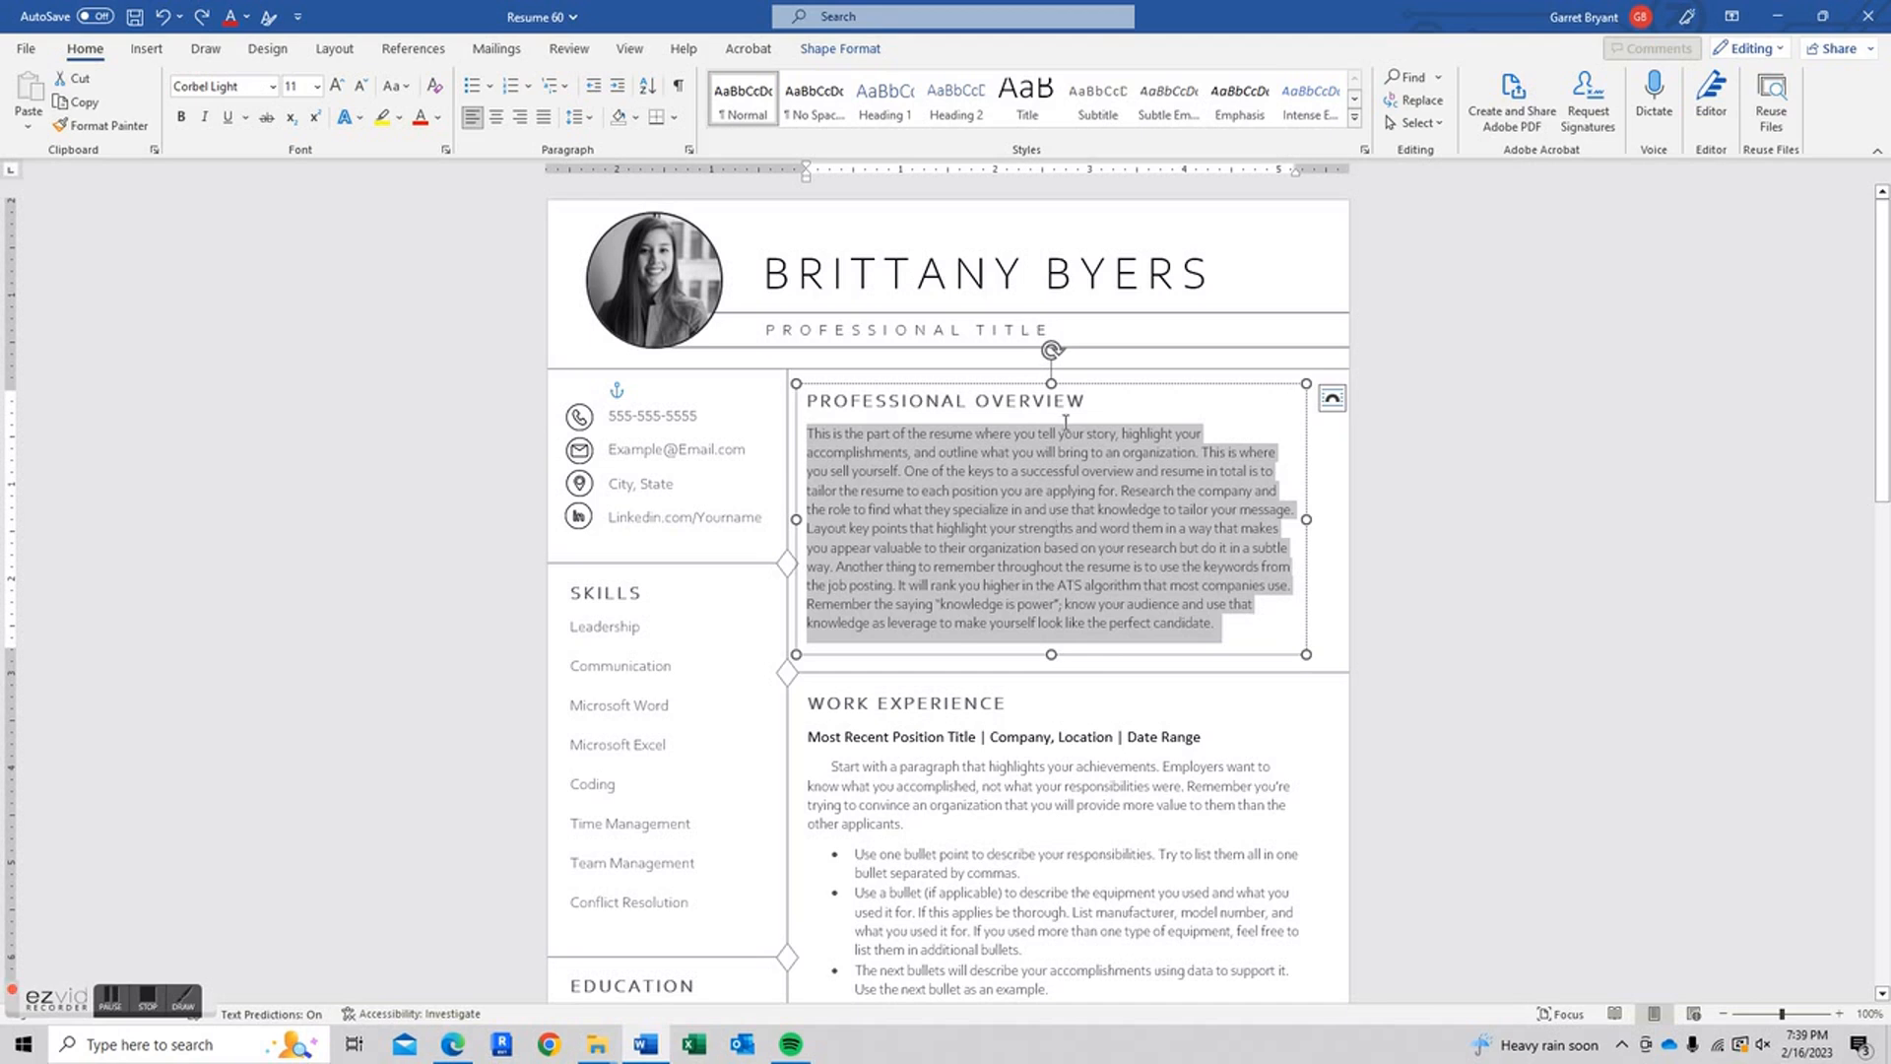
Try Normal character spacing on the name in the page header, and undo it
left_click(1091, 400)
triple_click(950, 404)
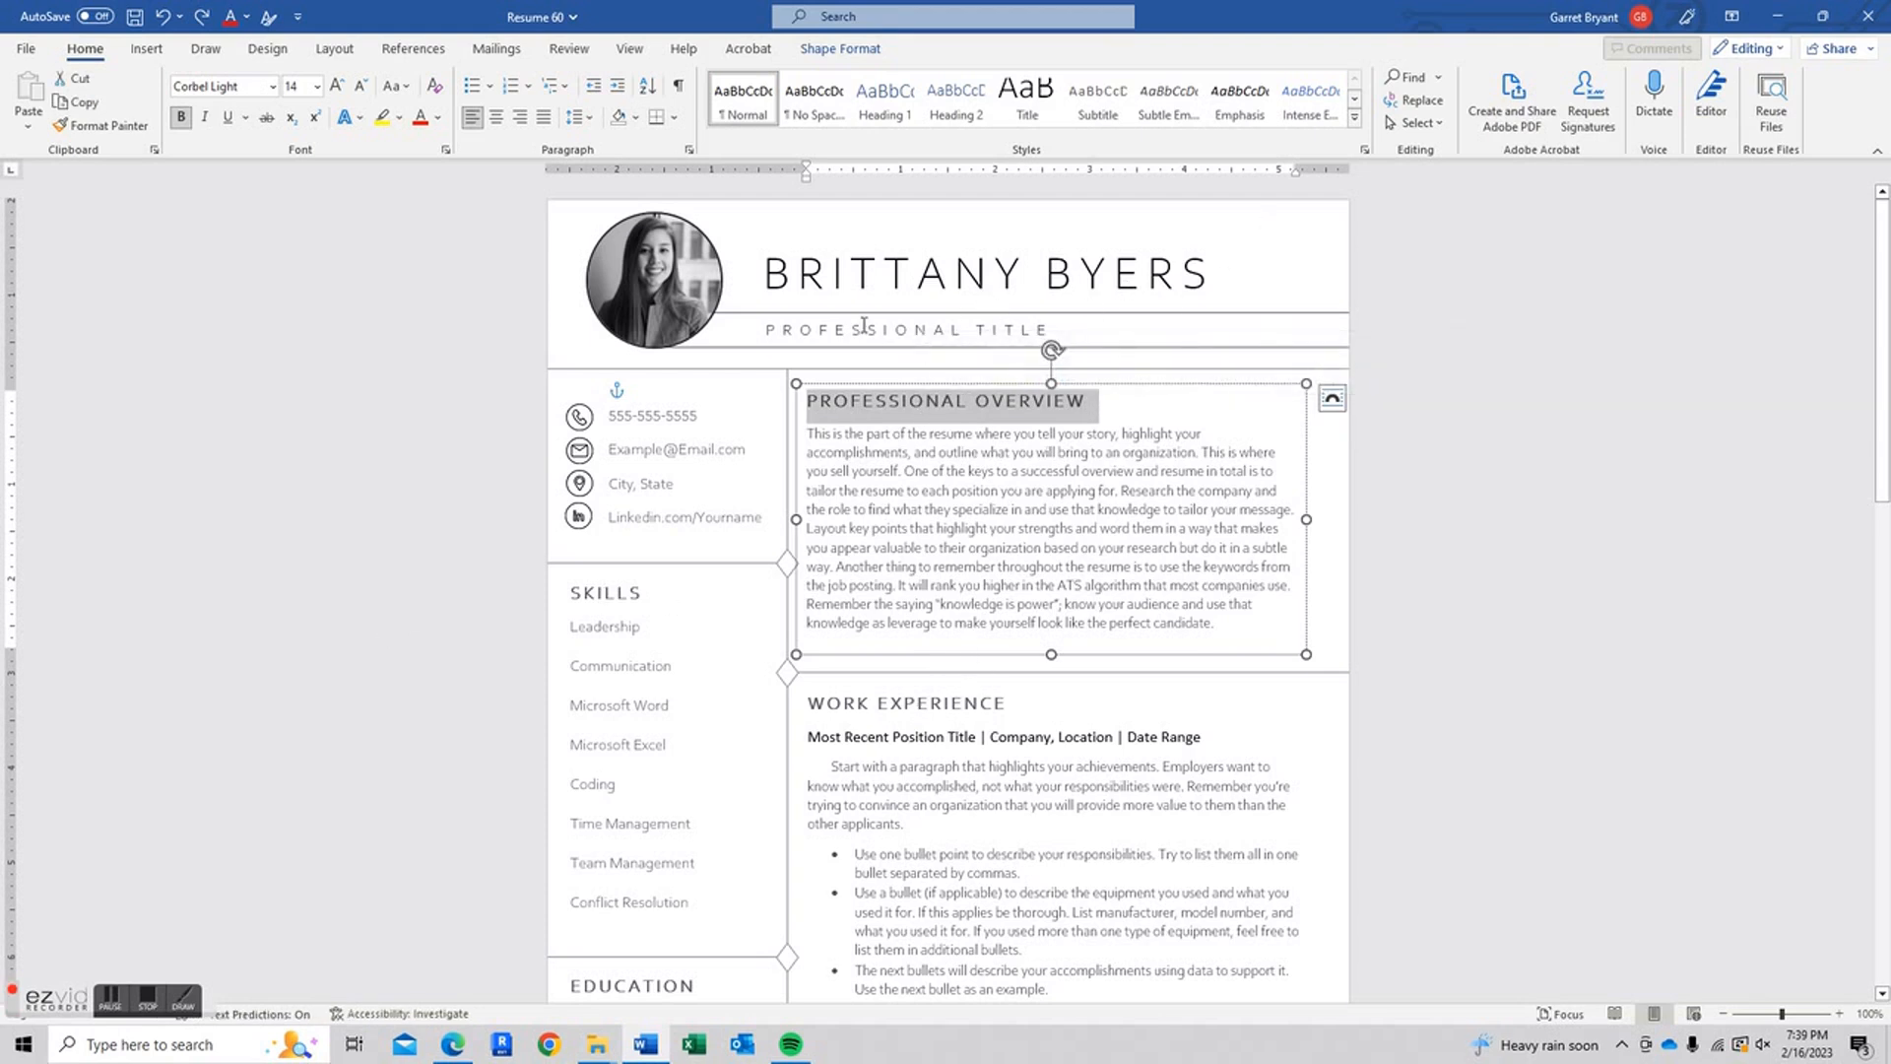
triple_click(1240, 263)
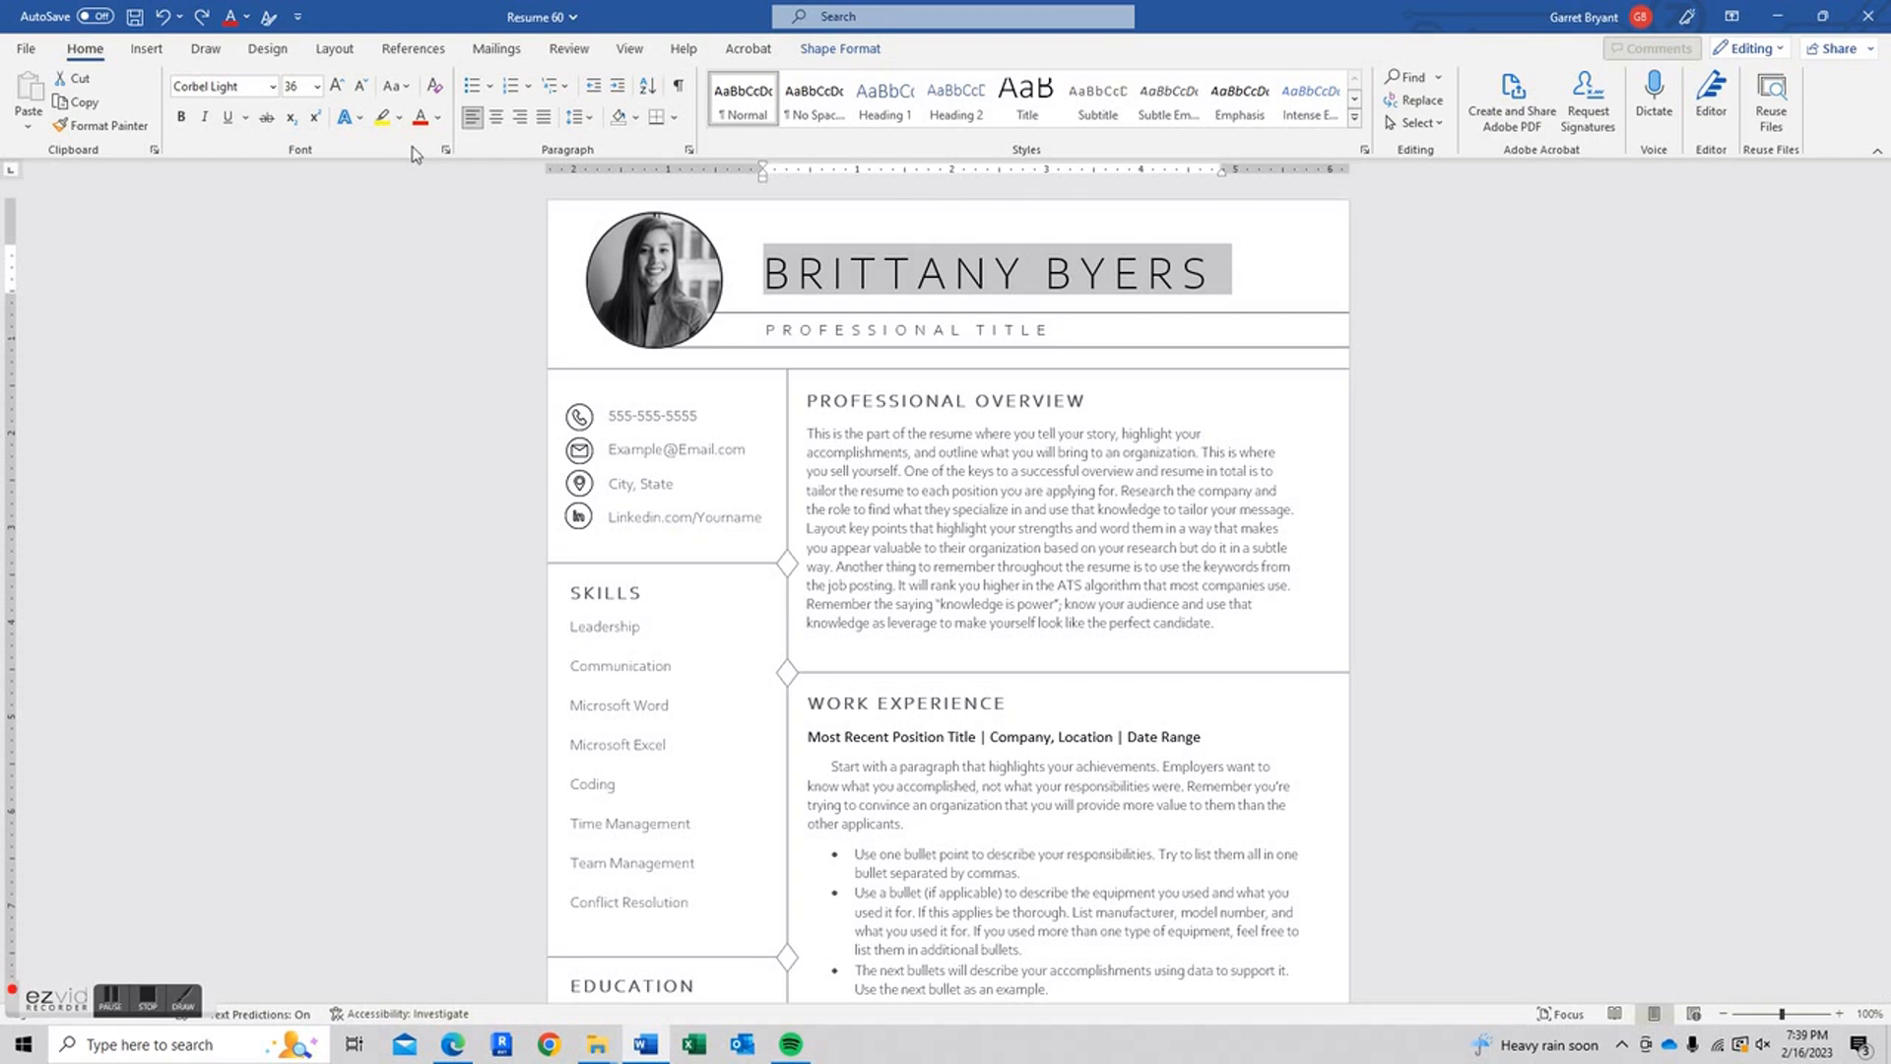
left_click(446, 150)
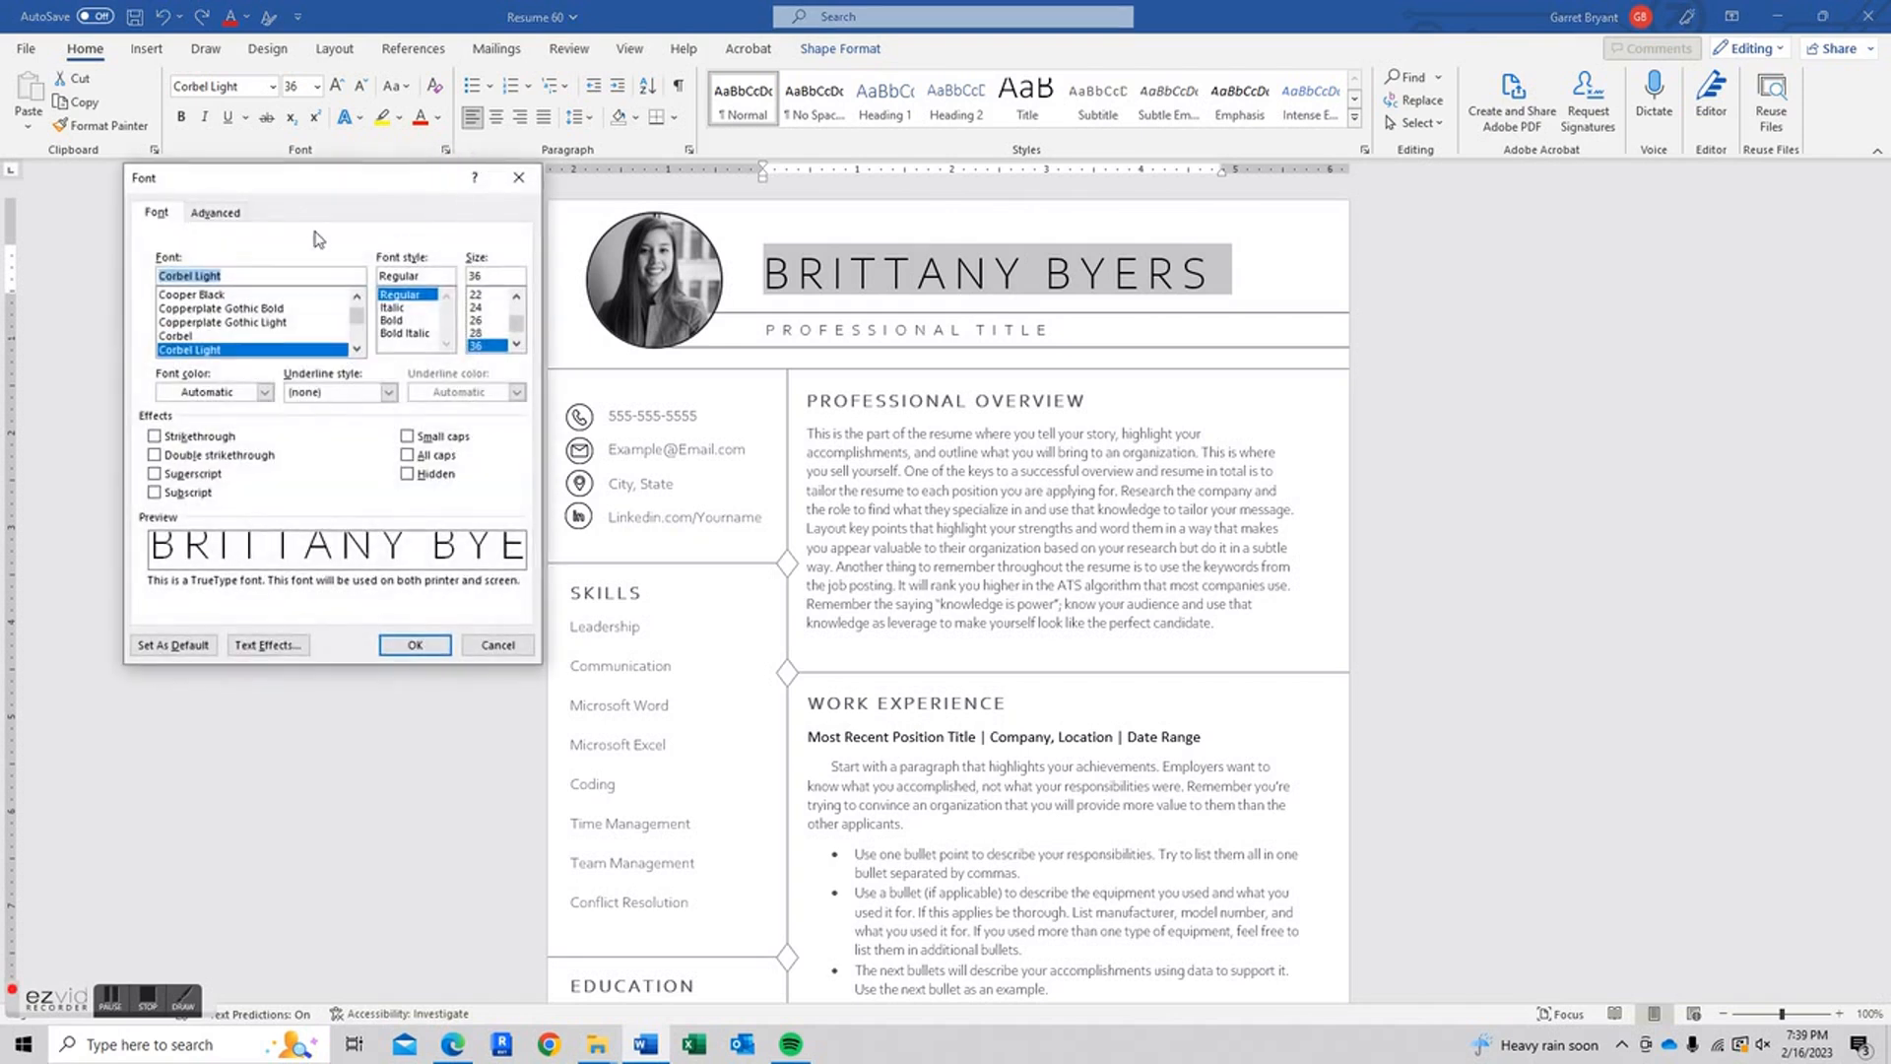
left_click(232, 214)
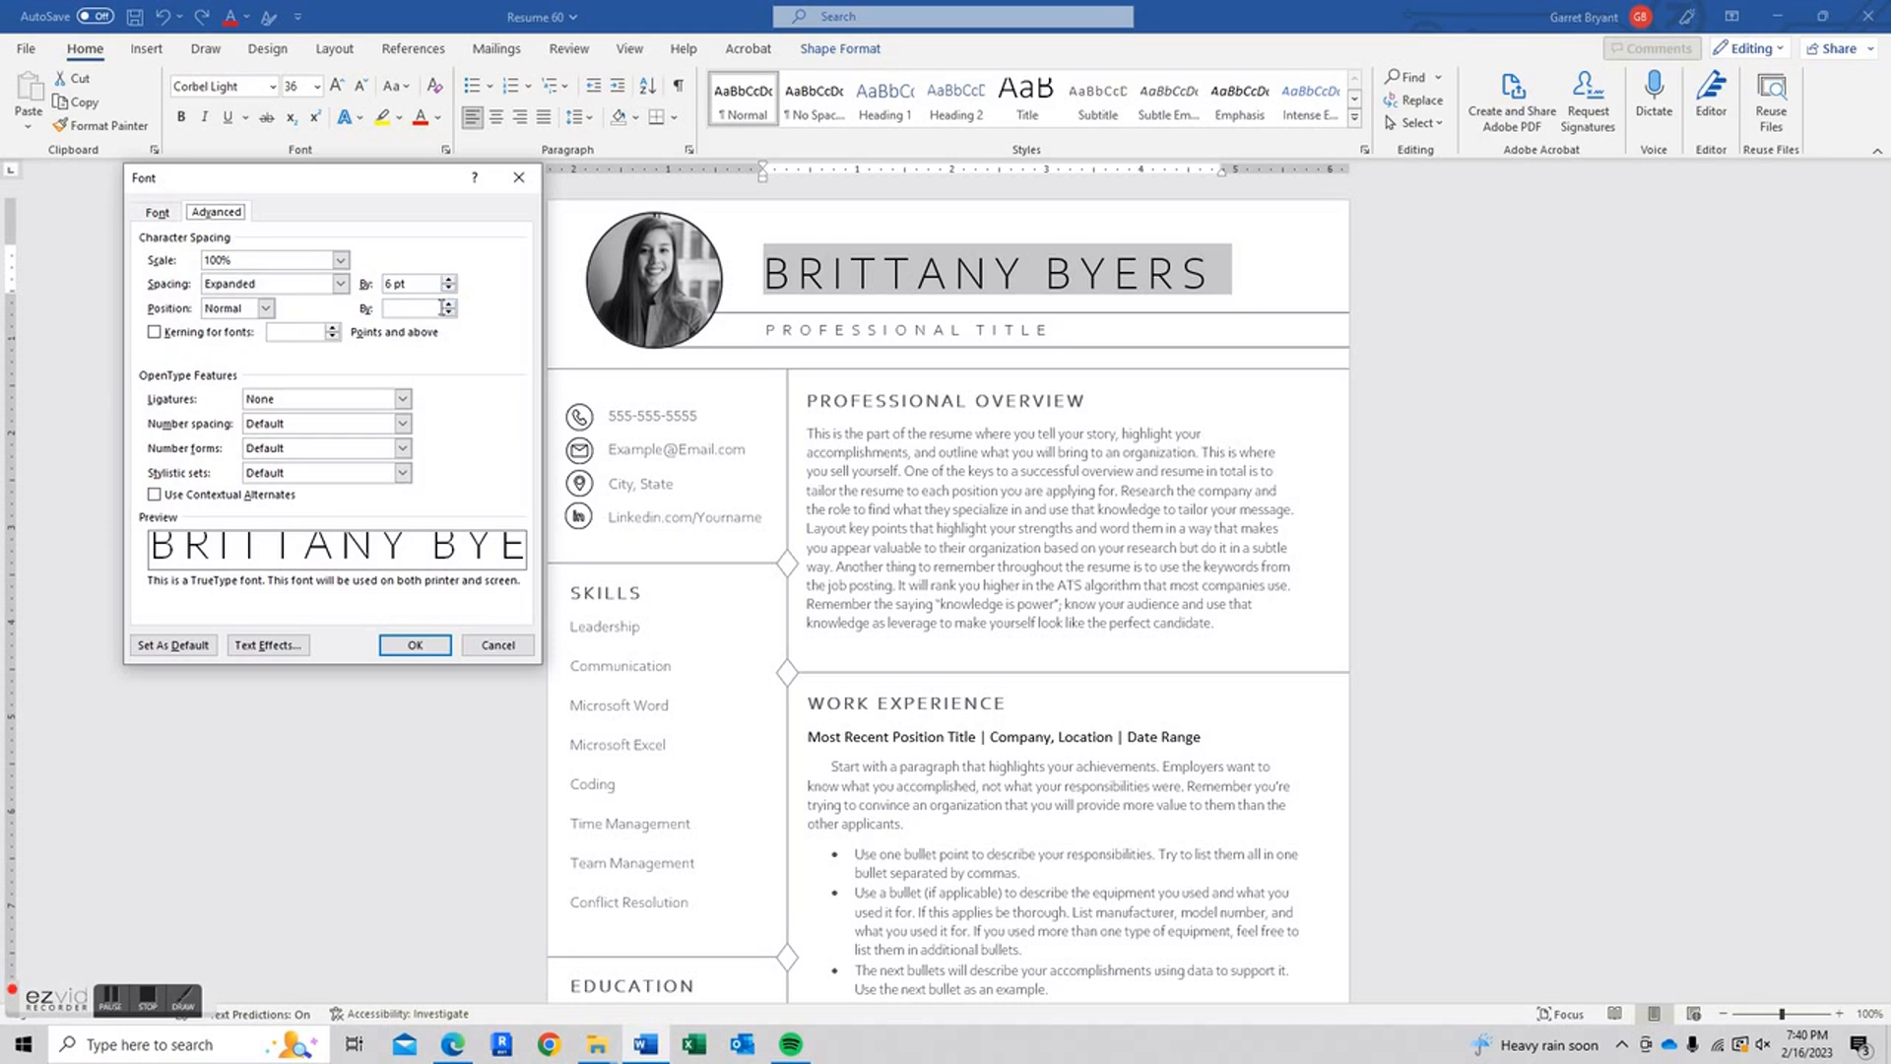
left_click(341, 283)
left_click(323, 297)
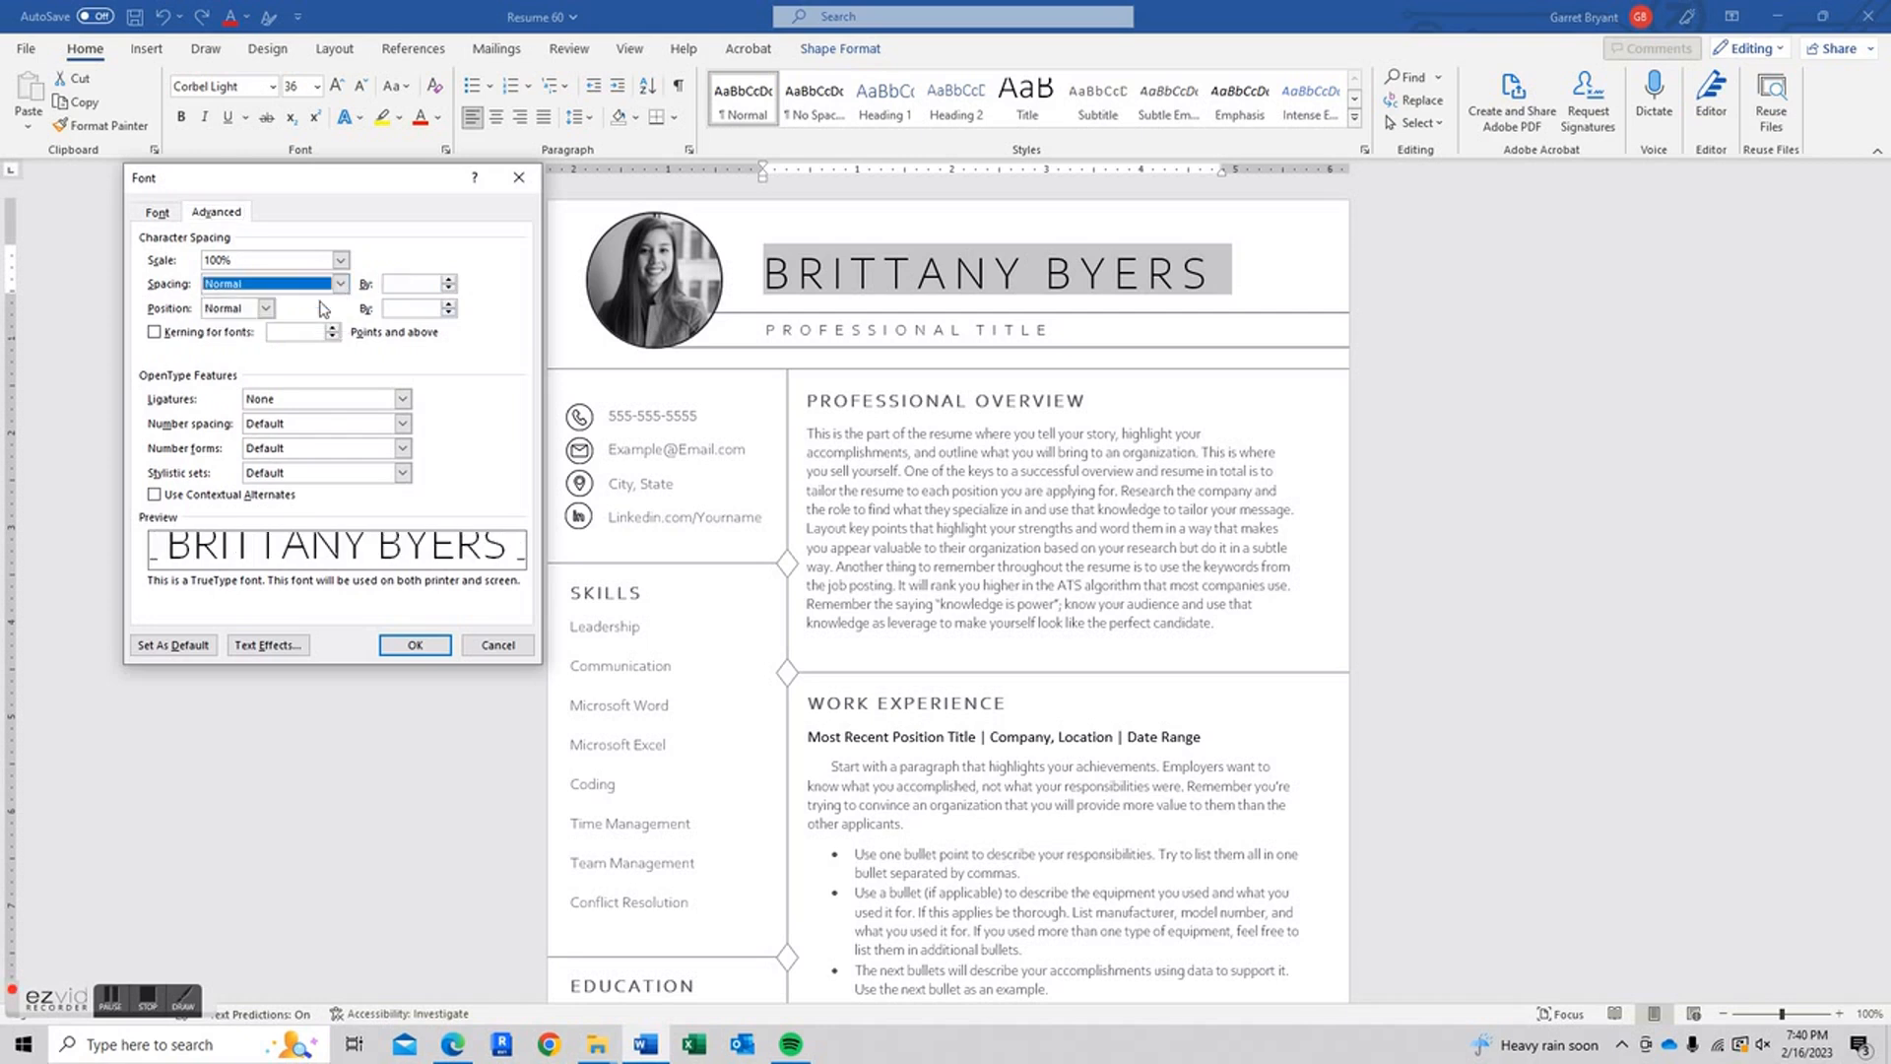
left_click(414, 648)
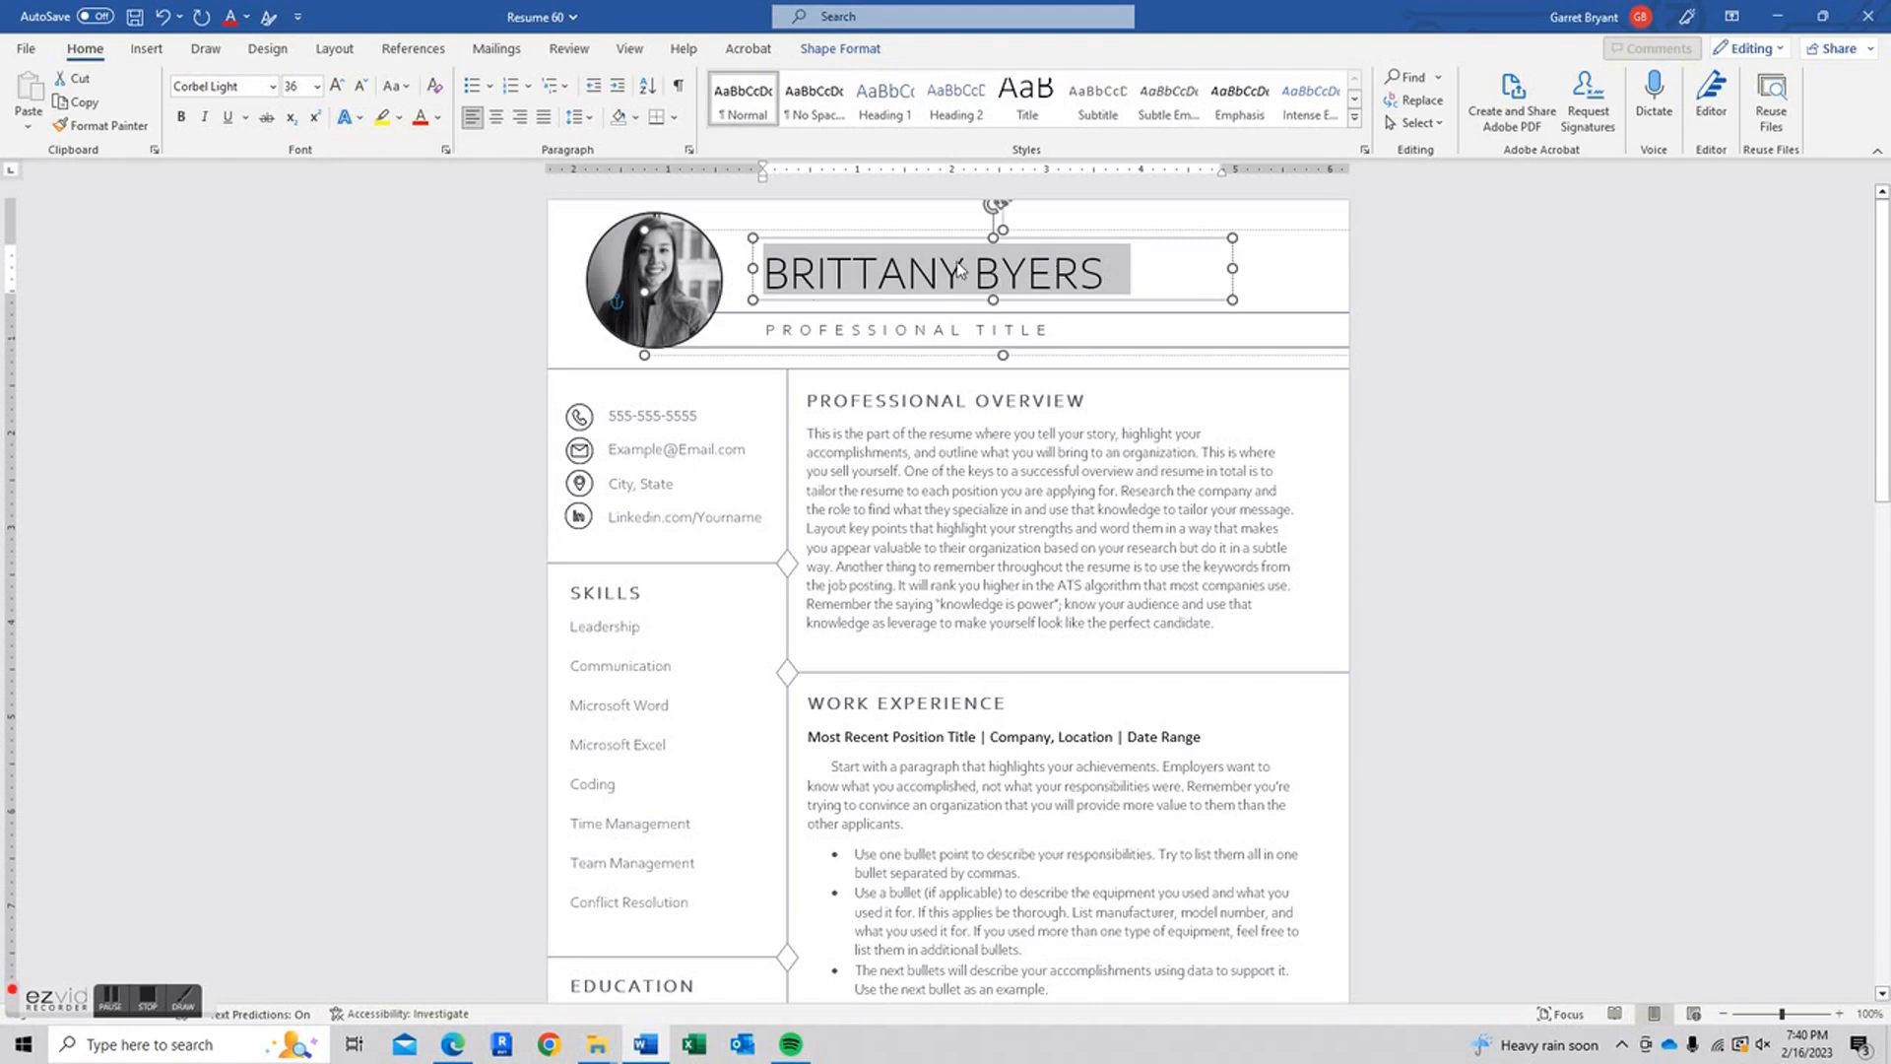
left_click(157, 28)
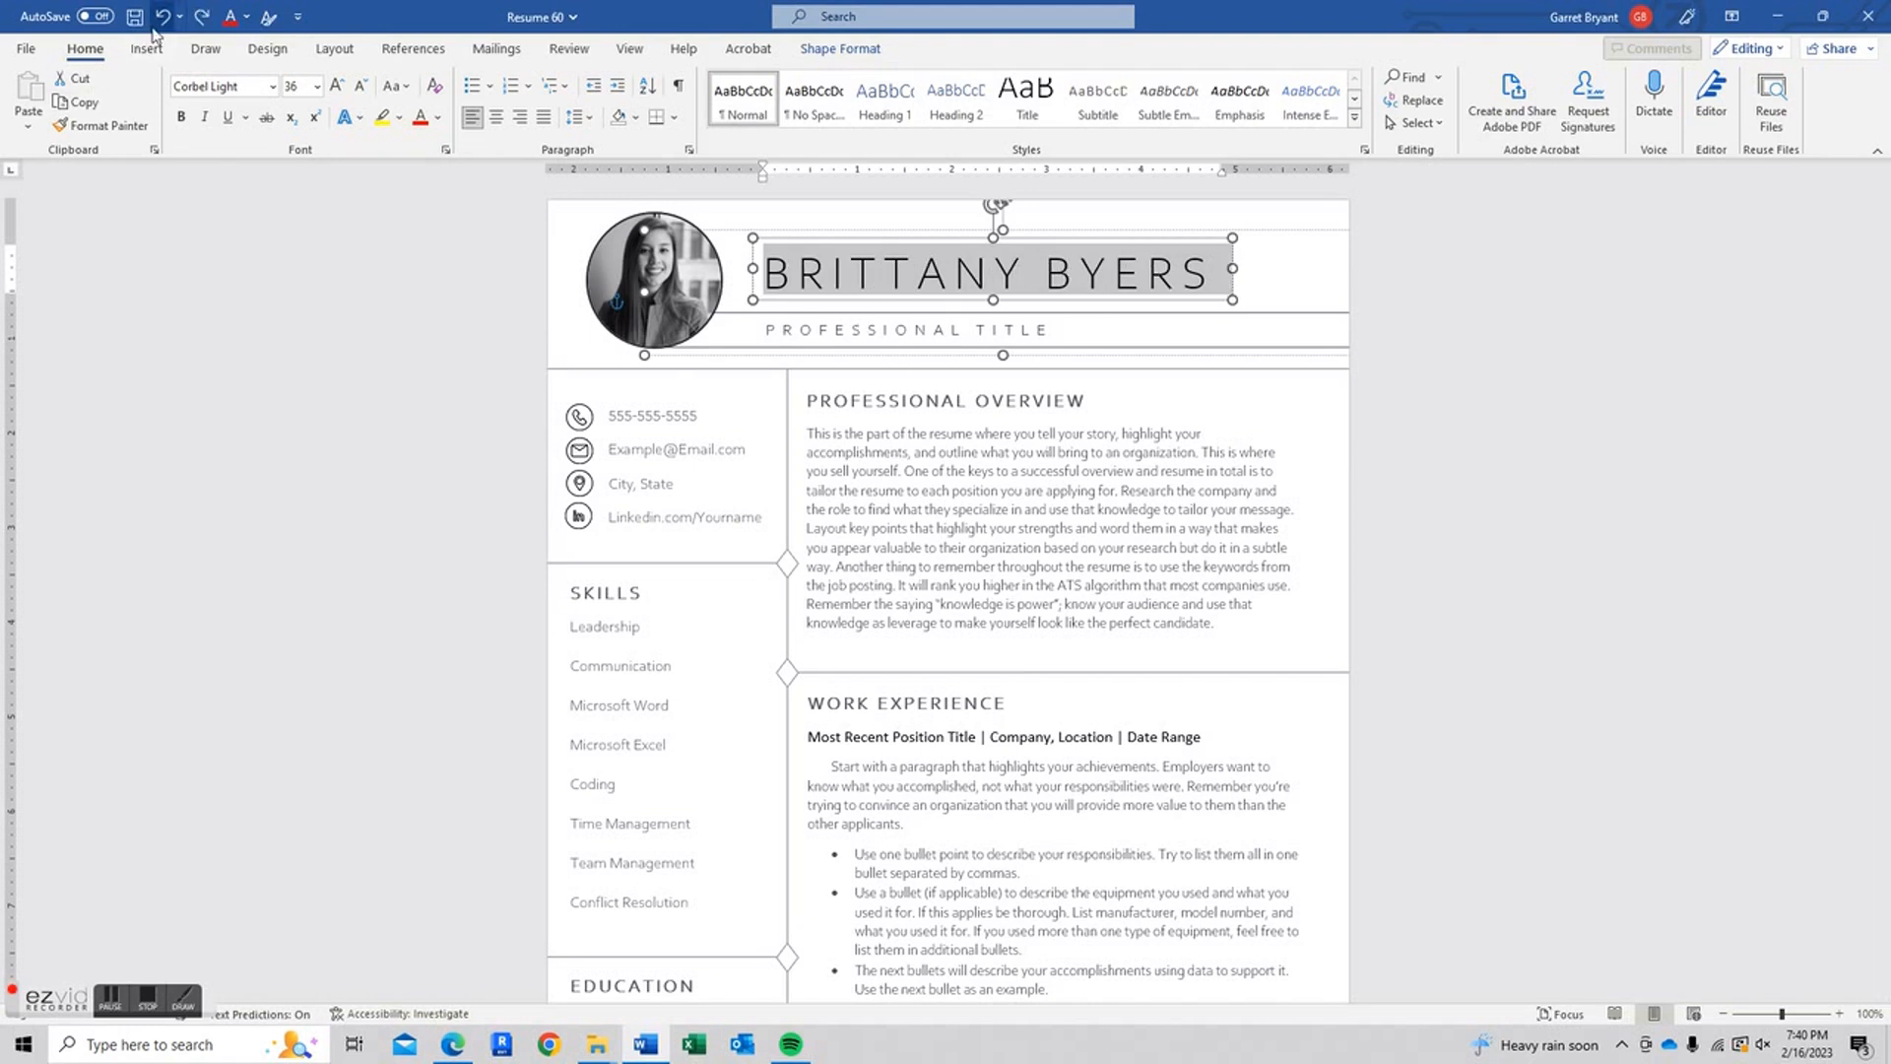
left_click(1439, 462)
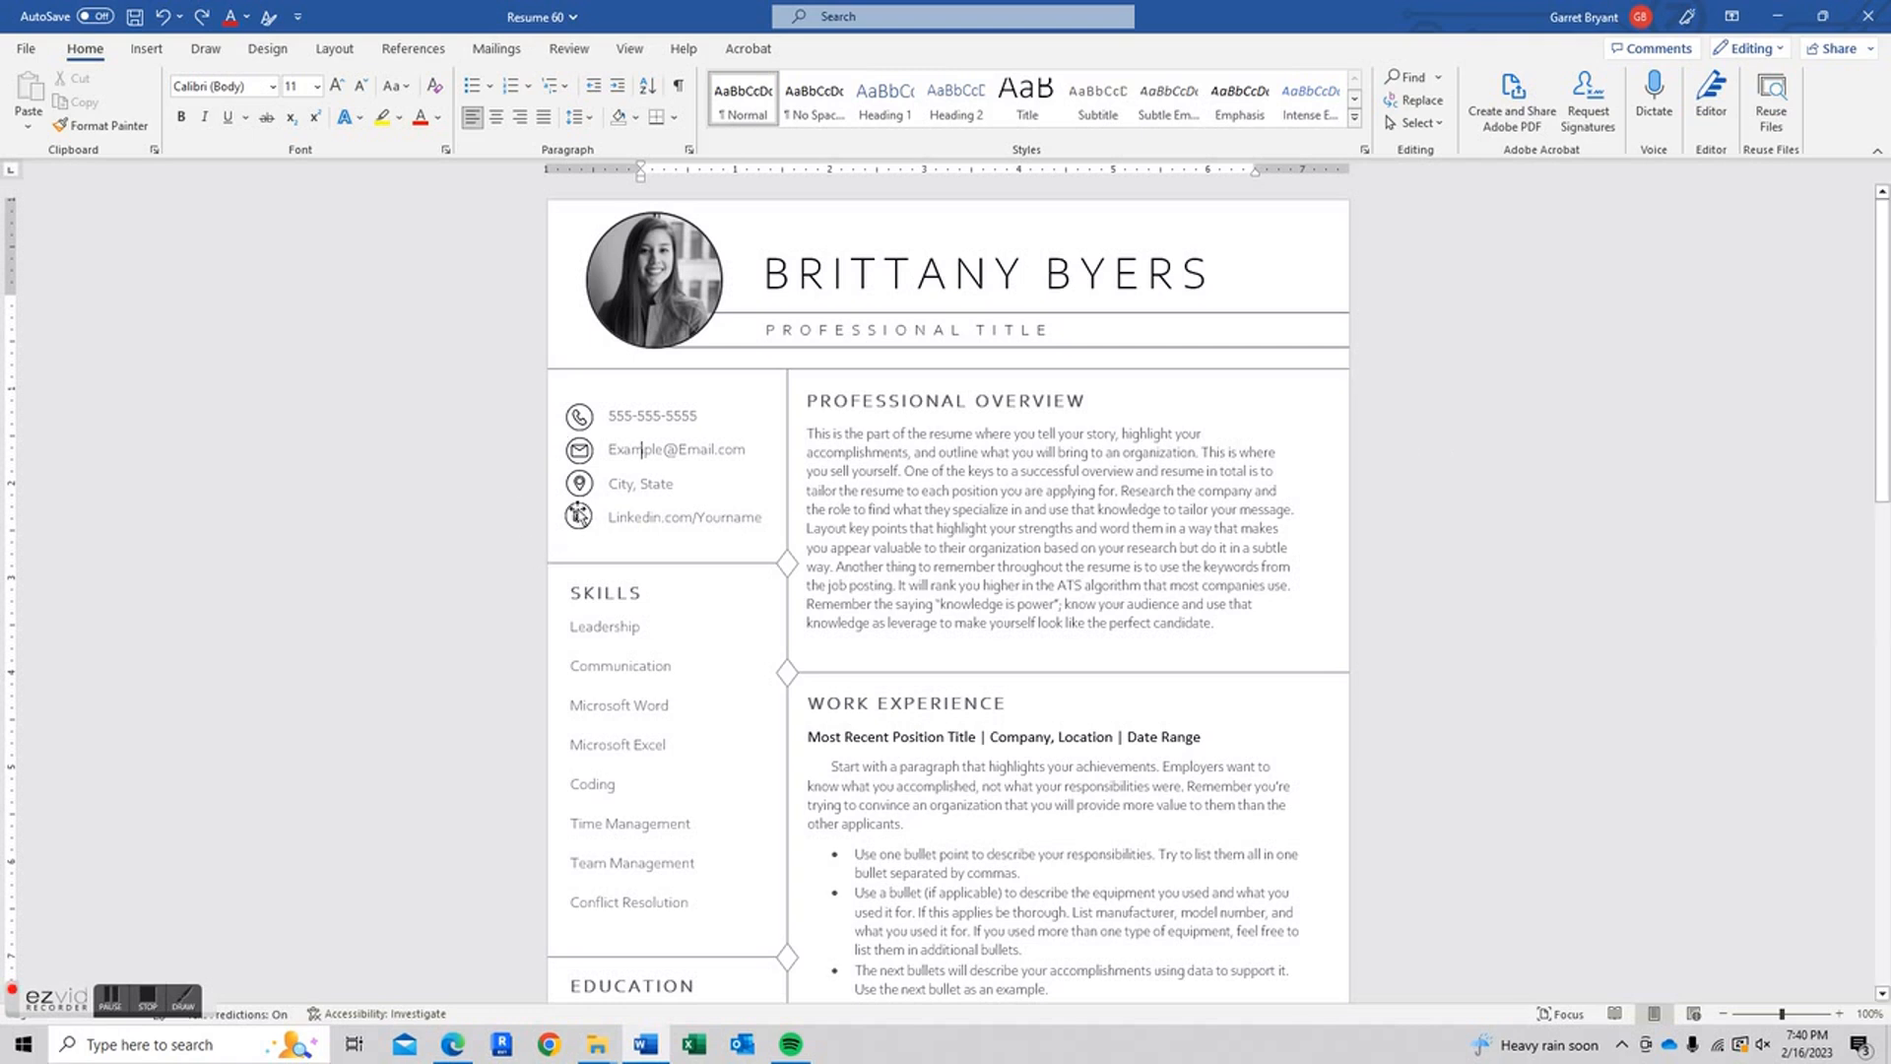
Review the graphics fill and outline color options for the LinkedIn icon in the contact block
left_click(578, 515)
left_click(578, 514)
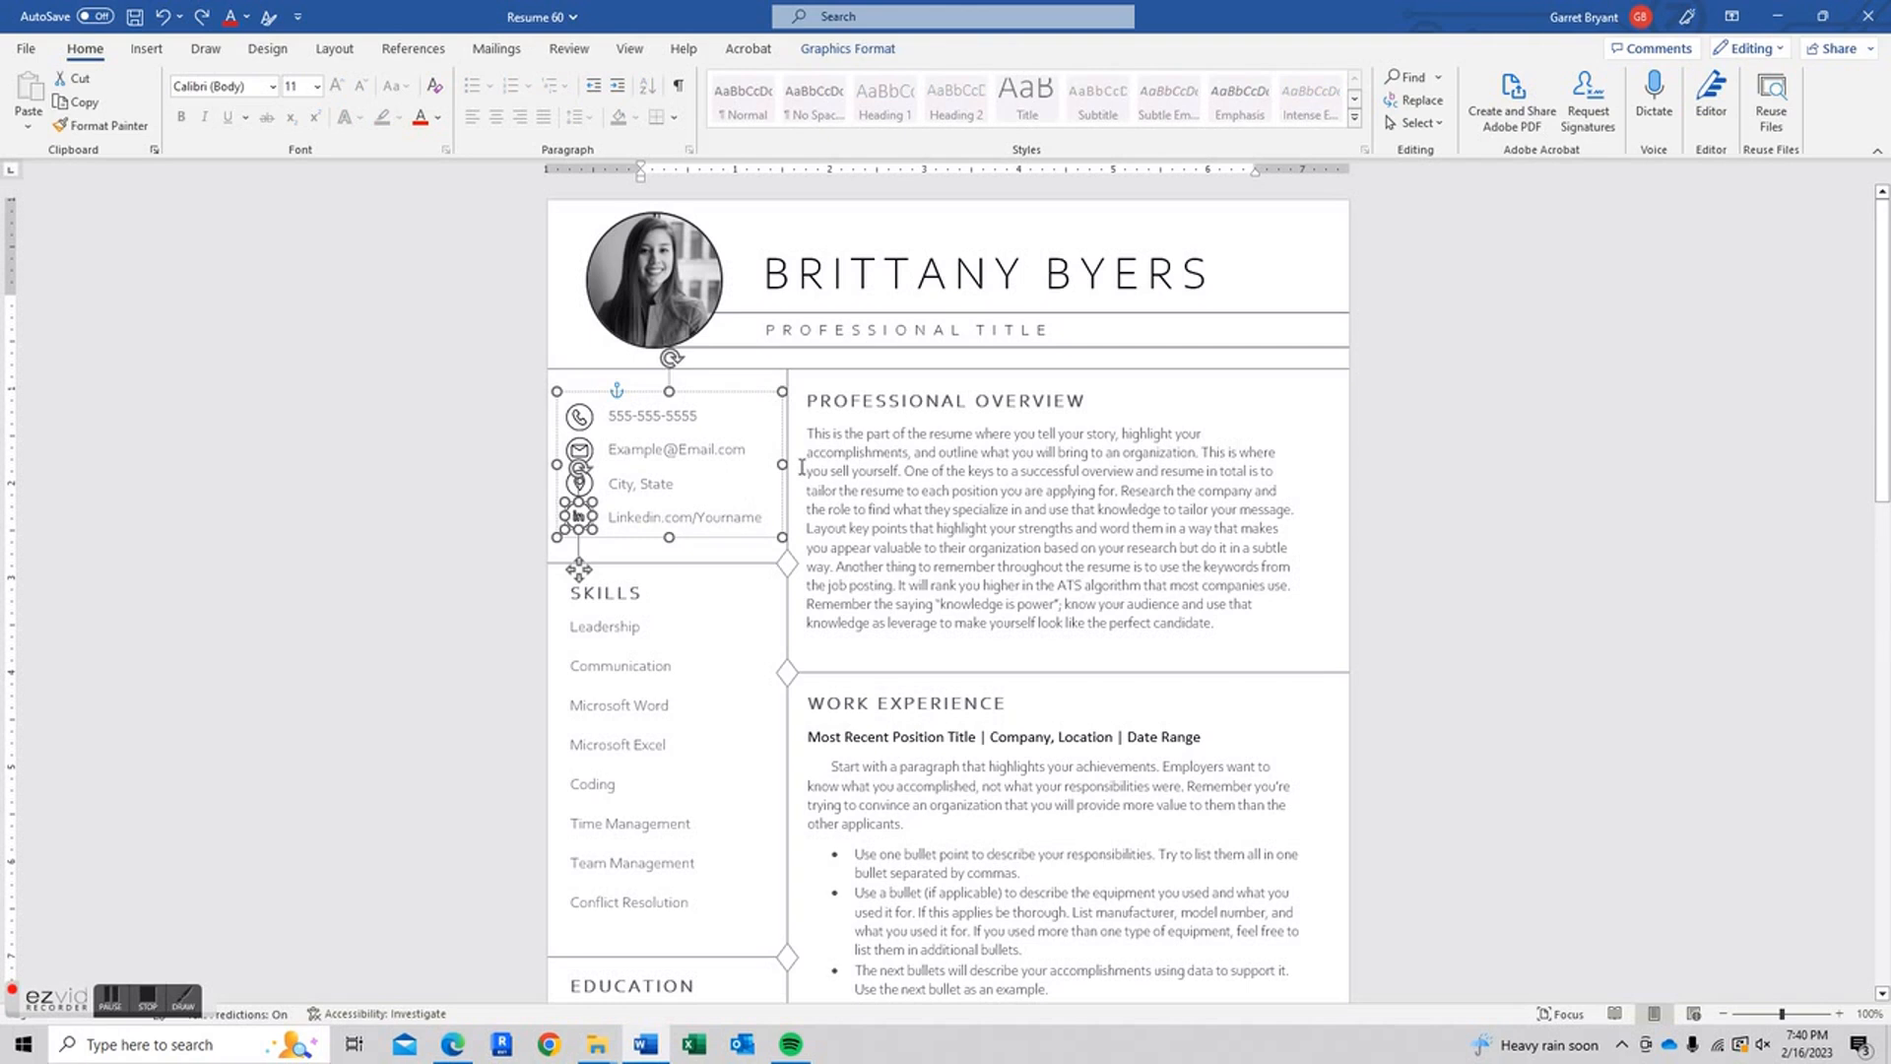
left_click(830, 50)
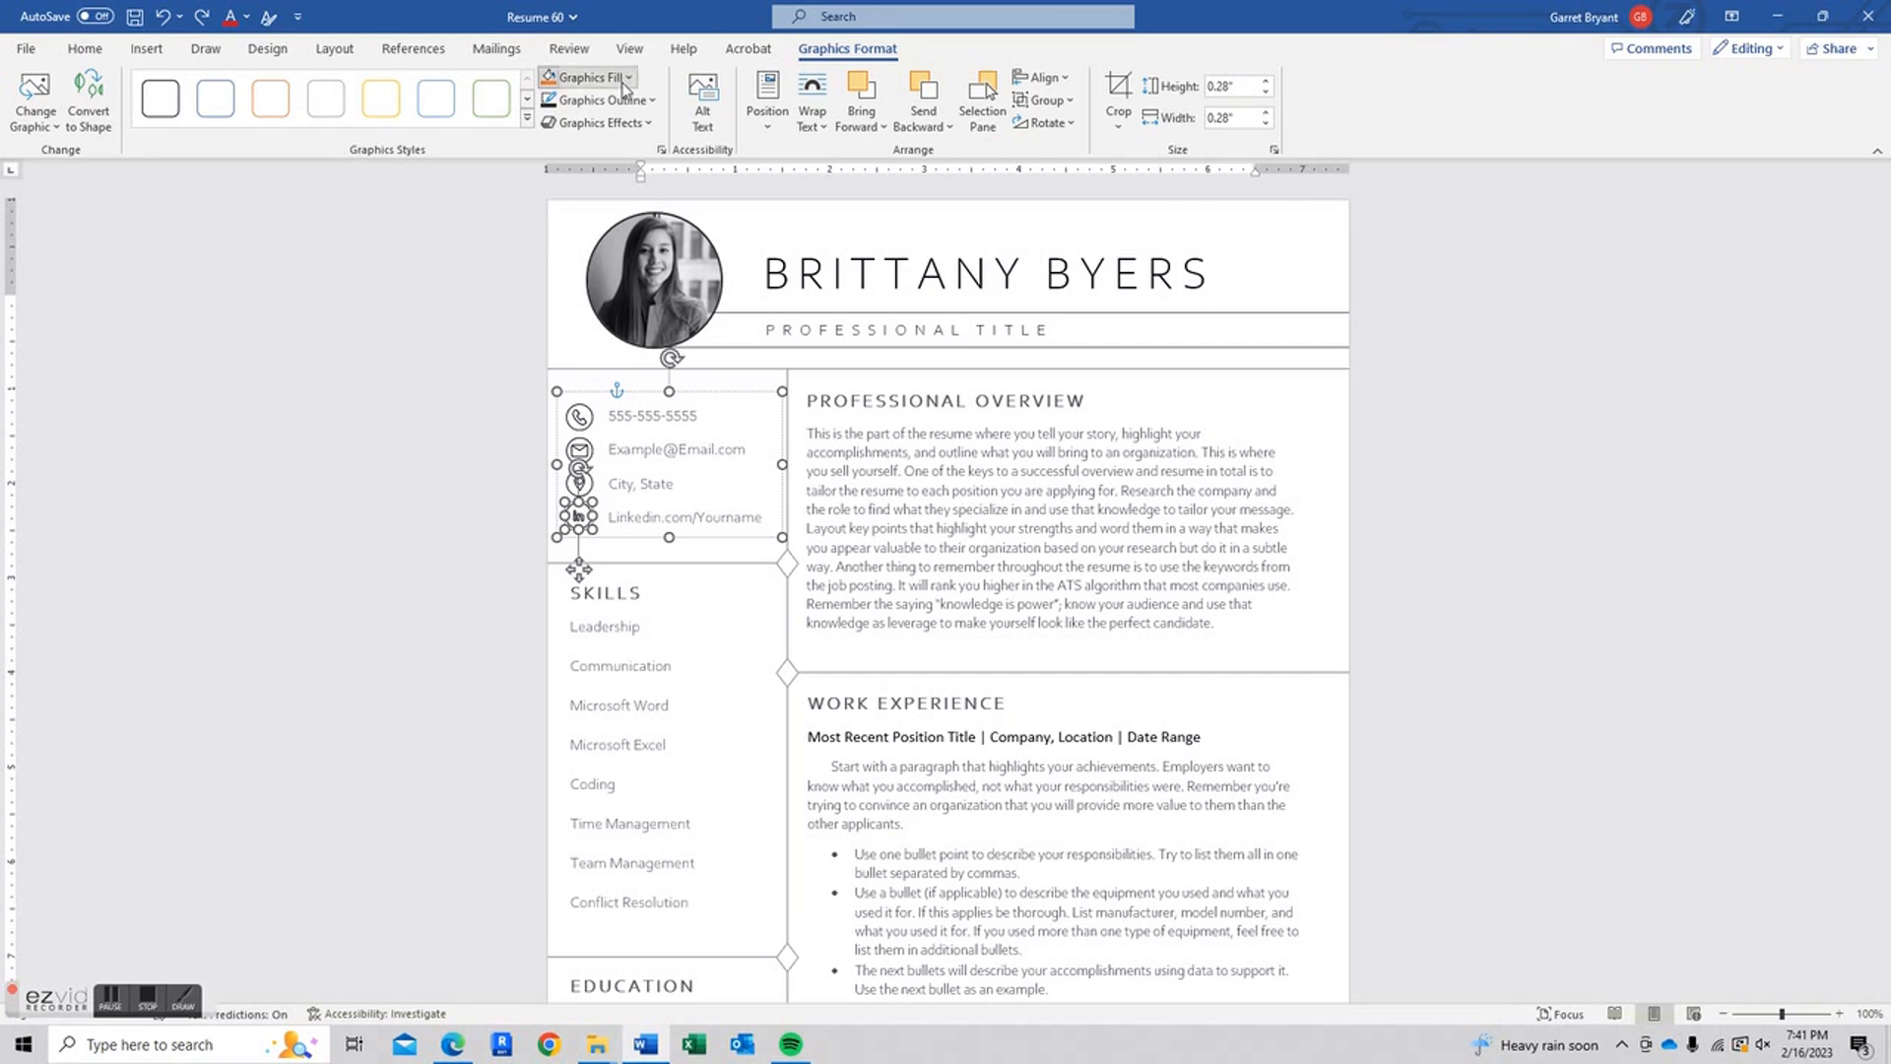
left_click(589, 77)
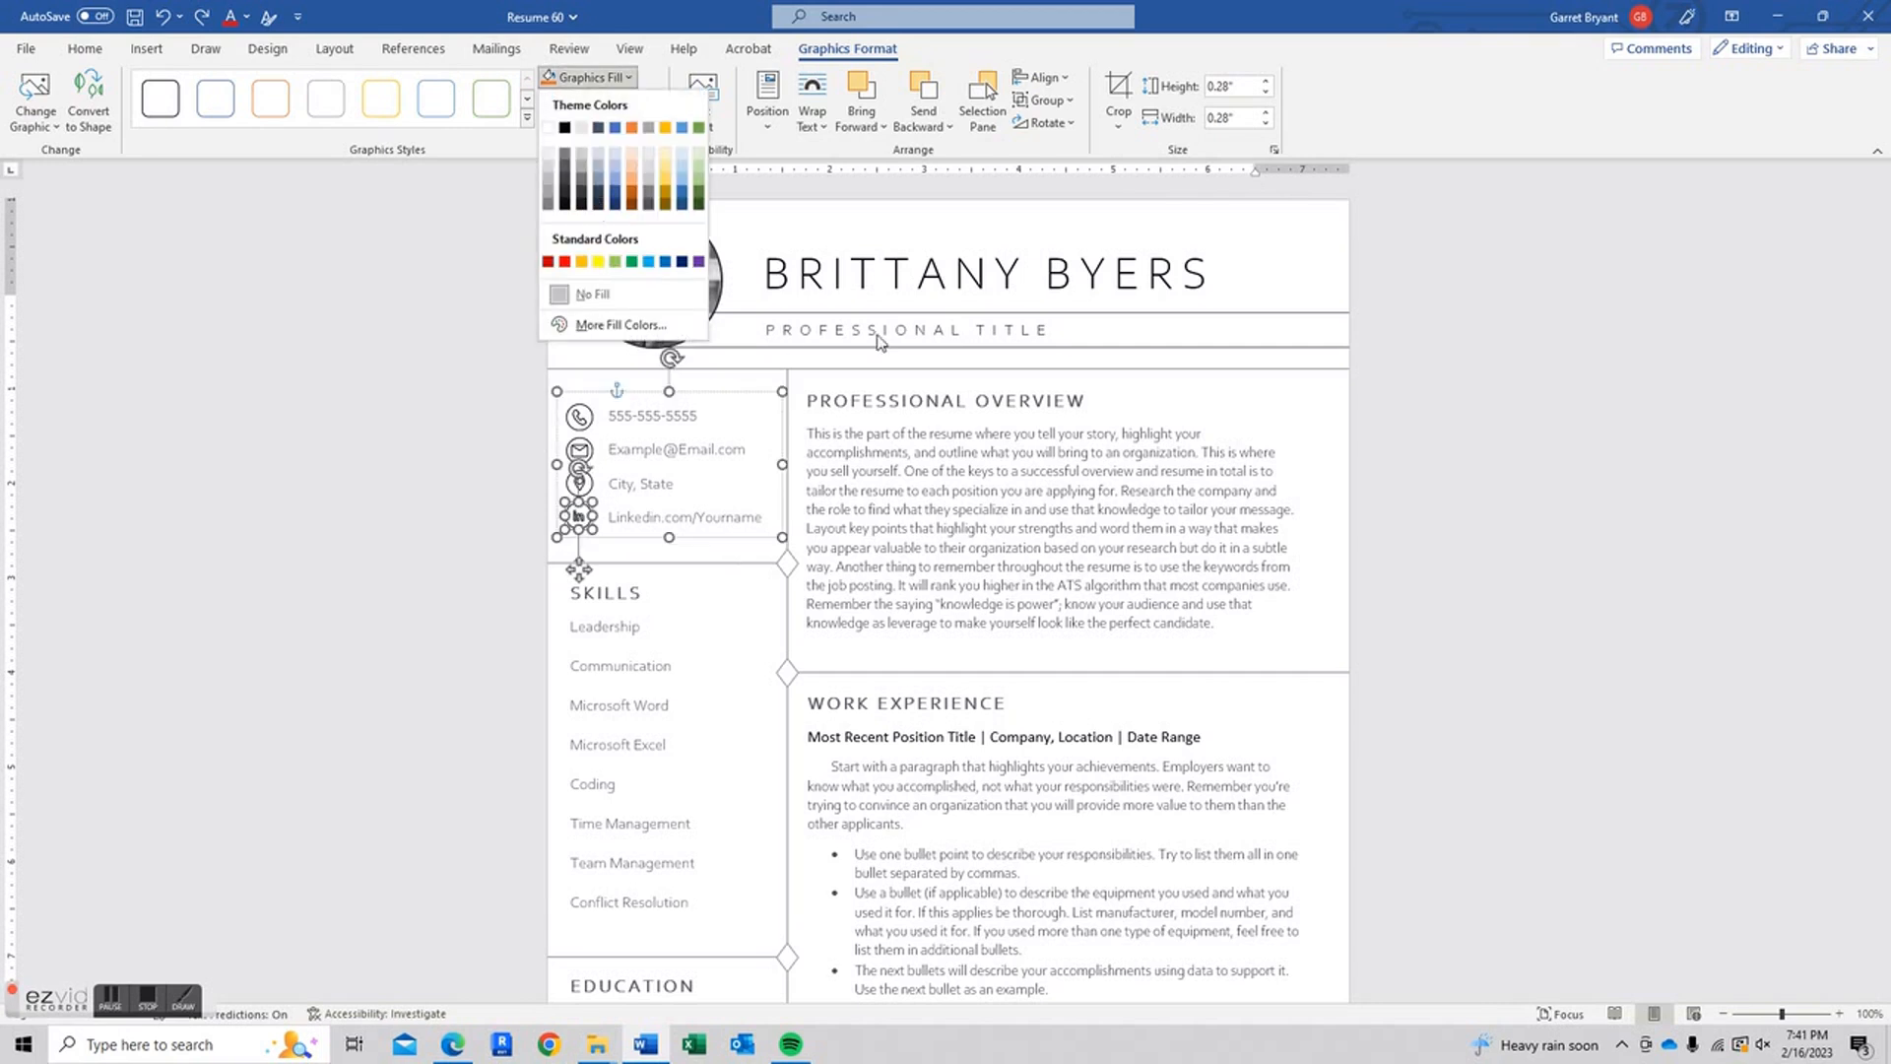
left_click(631, 79)
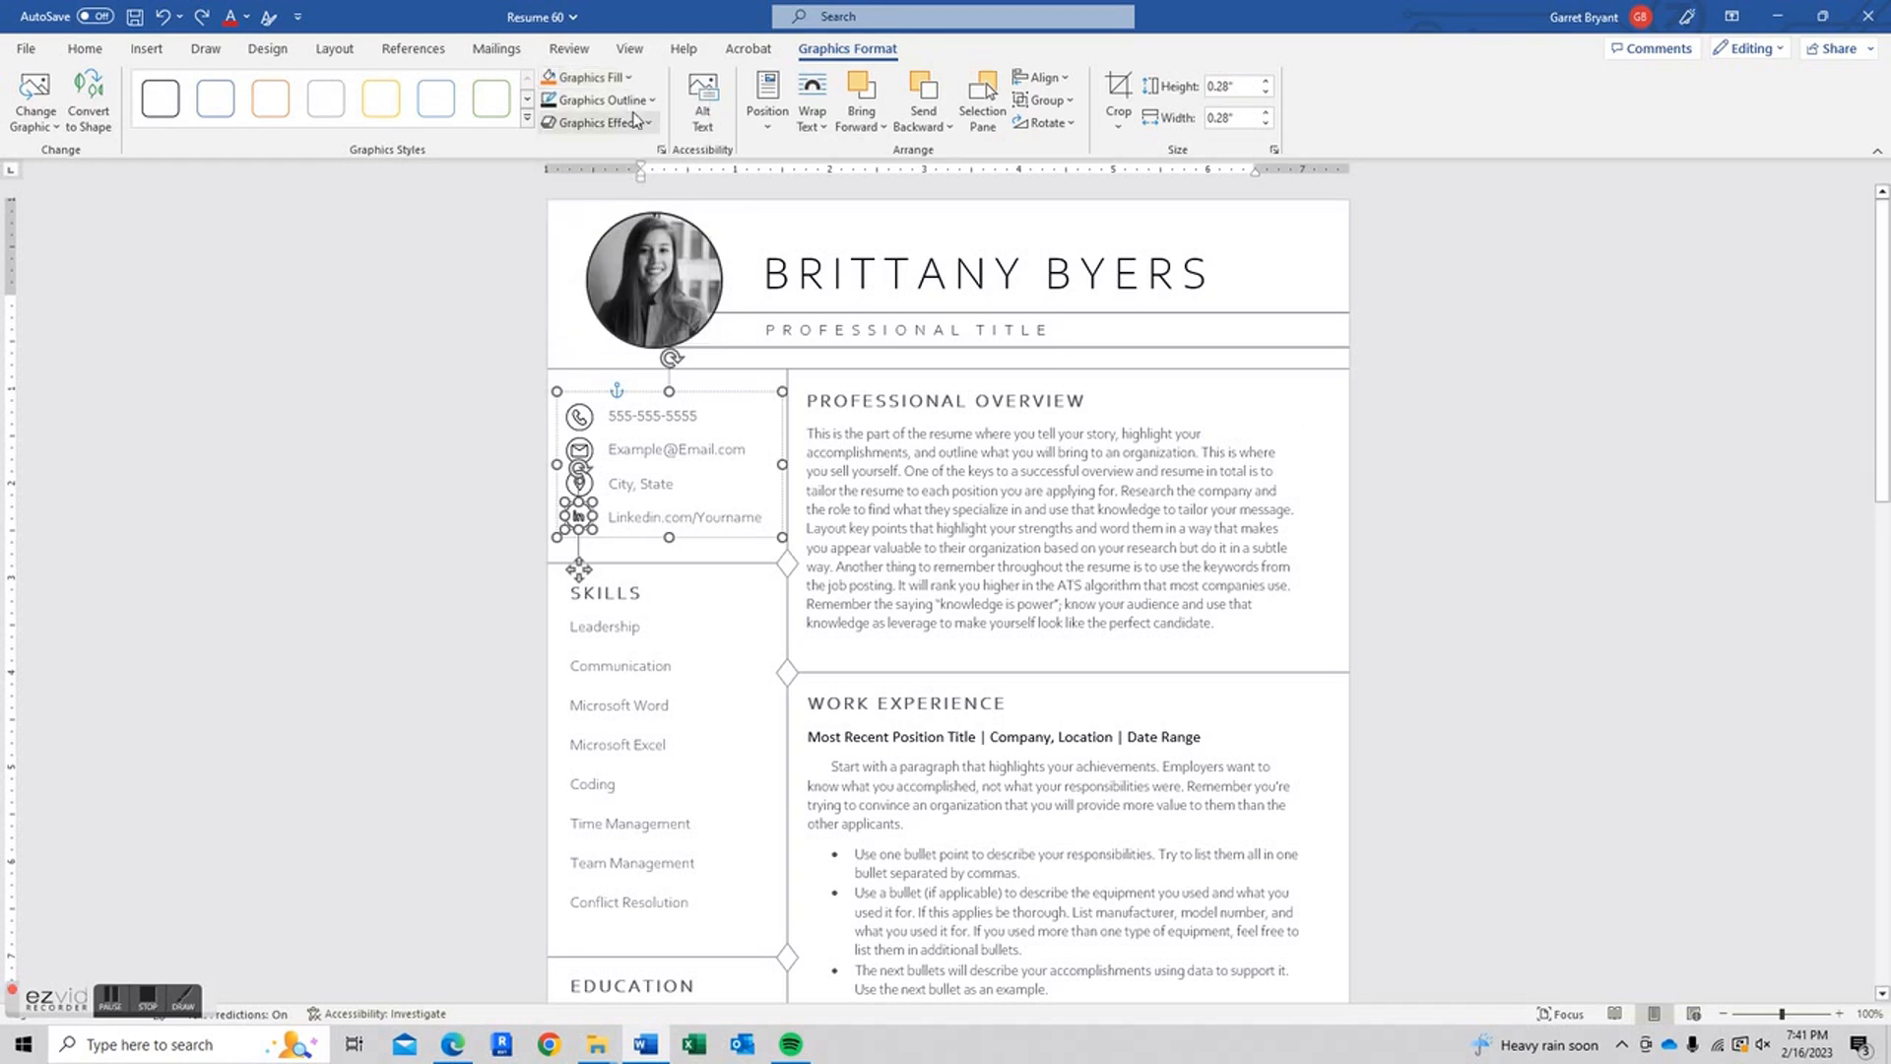
left_click(603, 100)
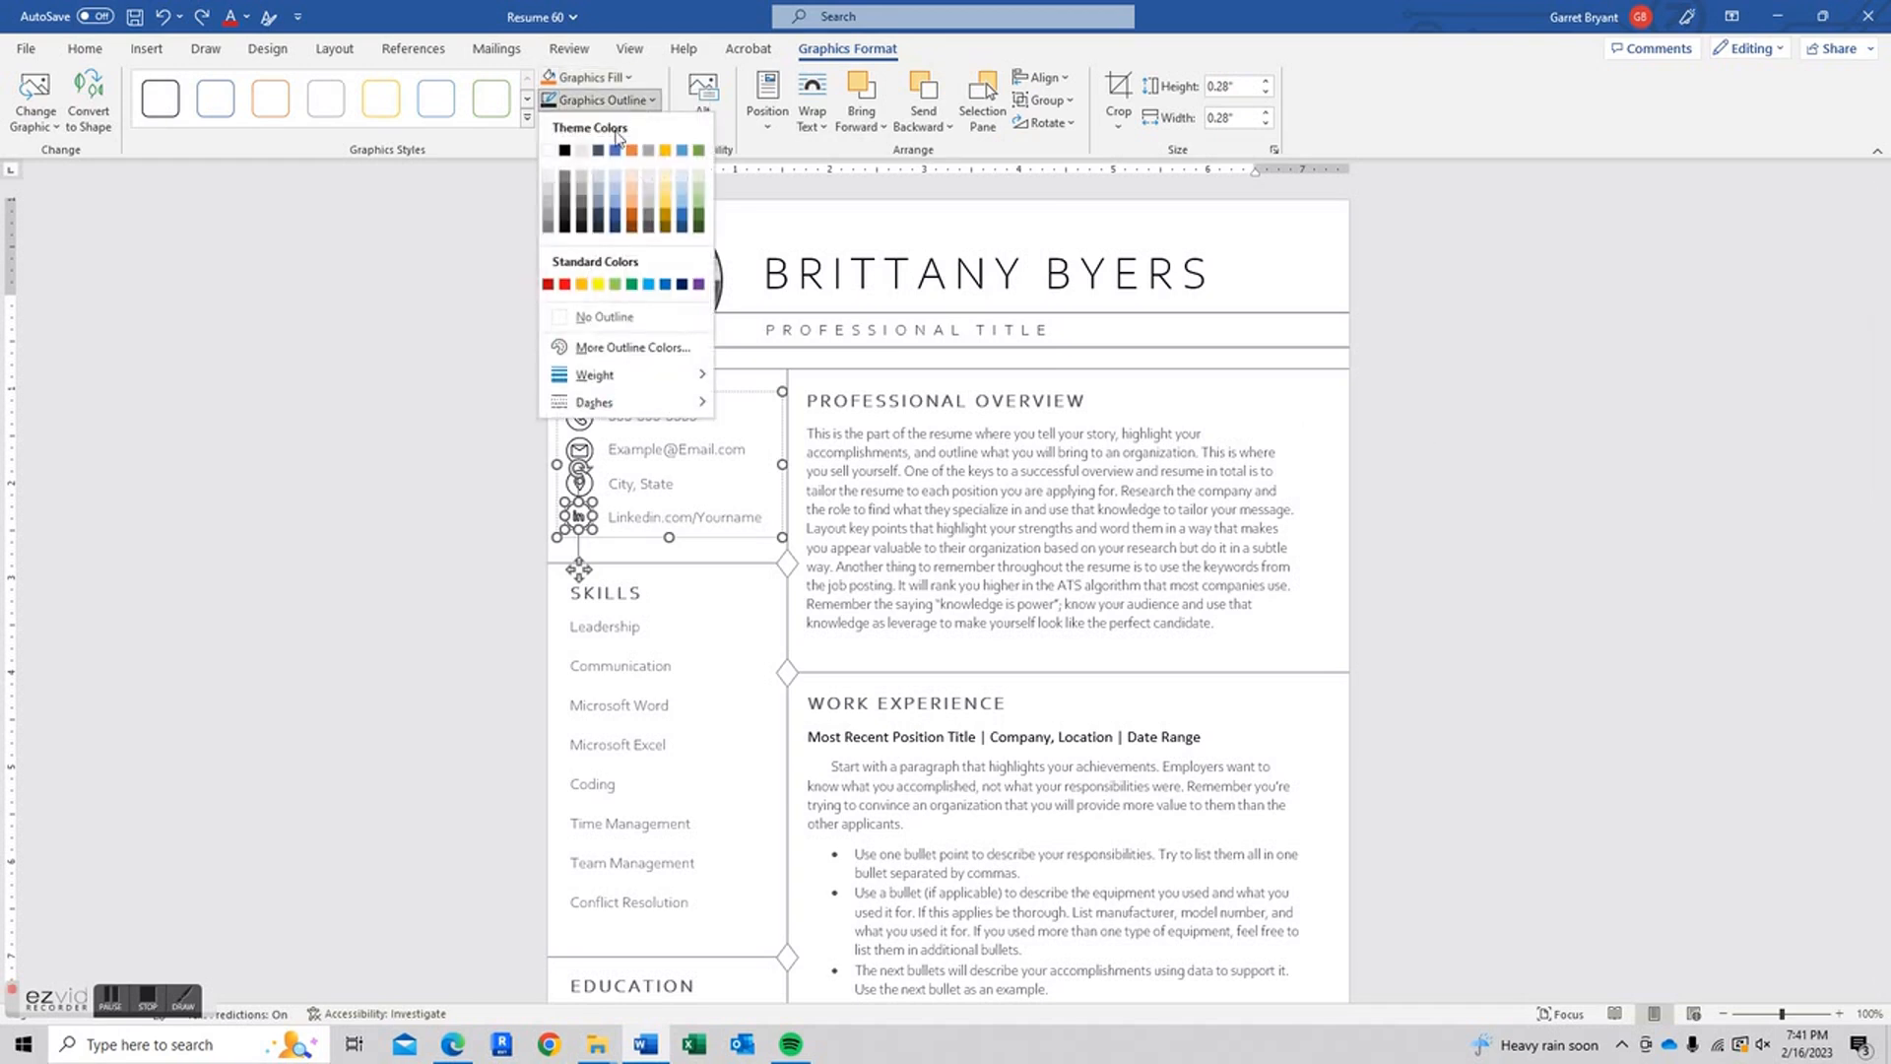
left_click(552, 204)
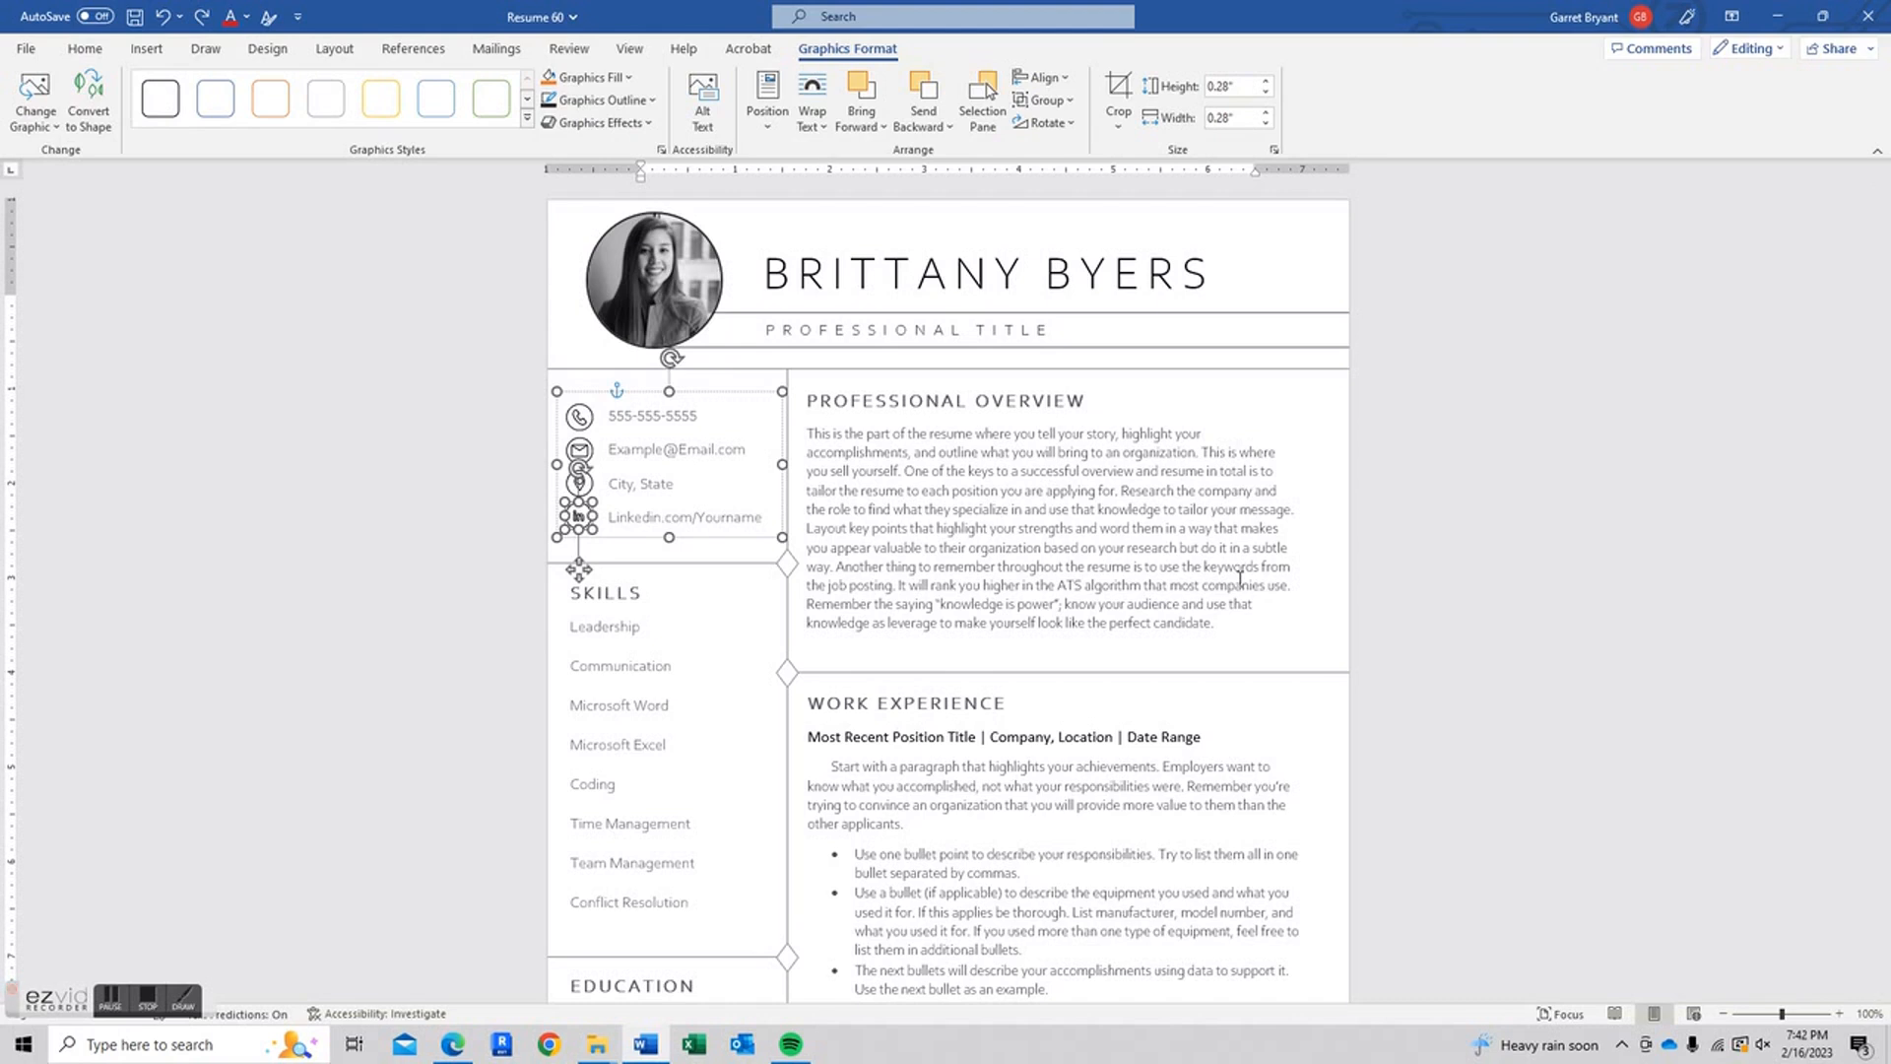
Try moving the border box framing the Professional Overview section, and undo the move
left_click(1052, 370)
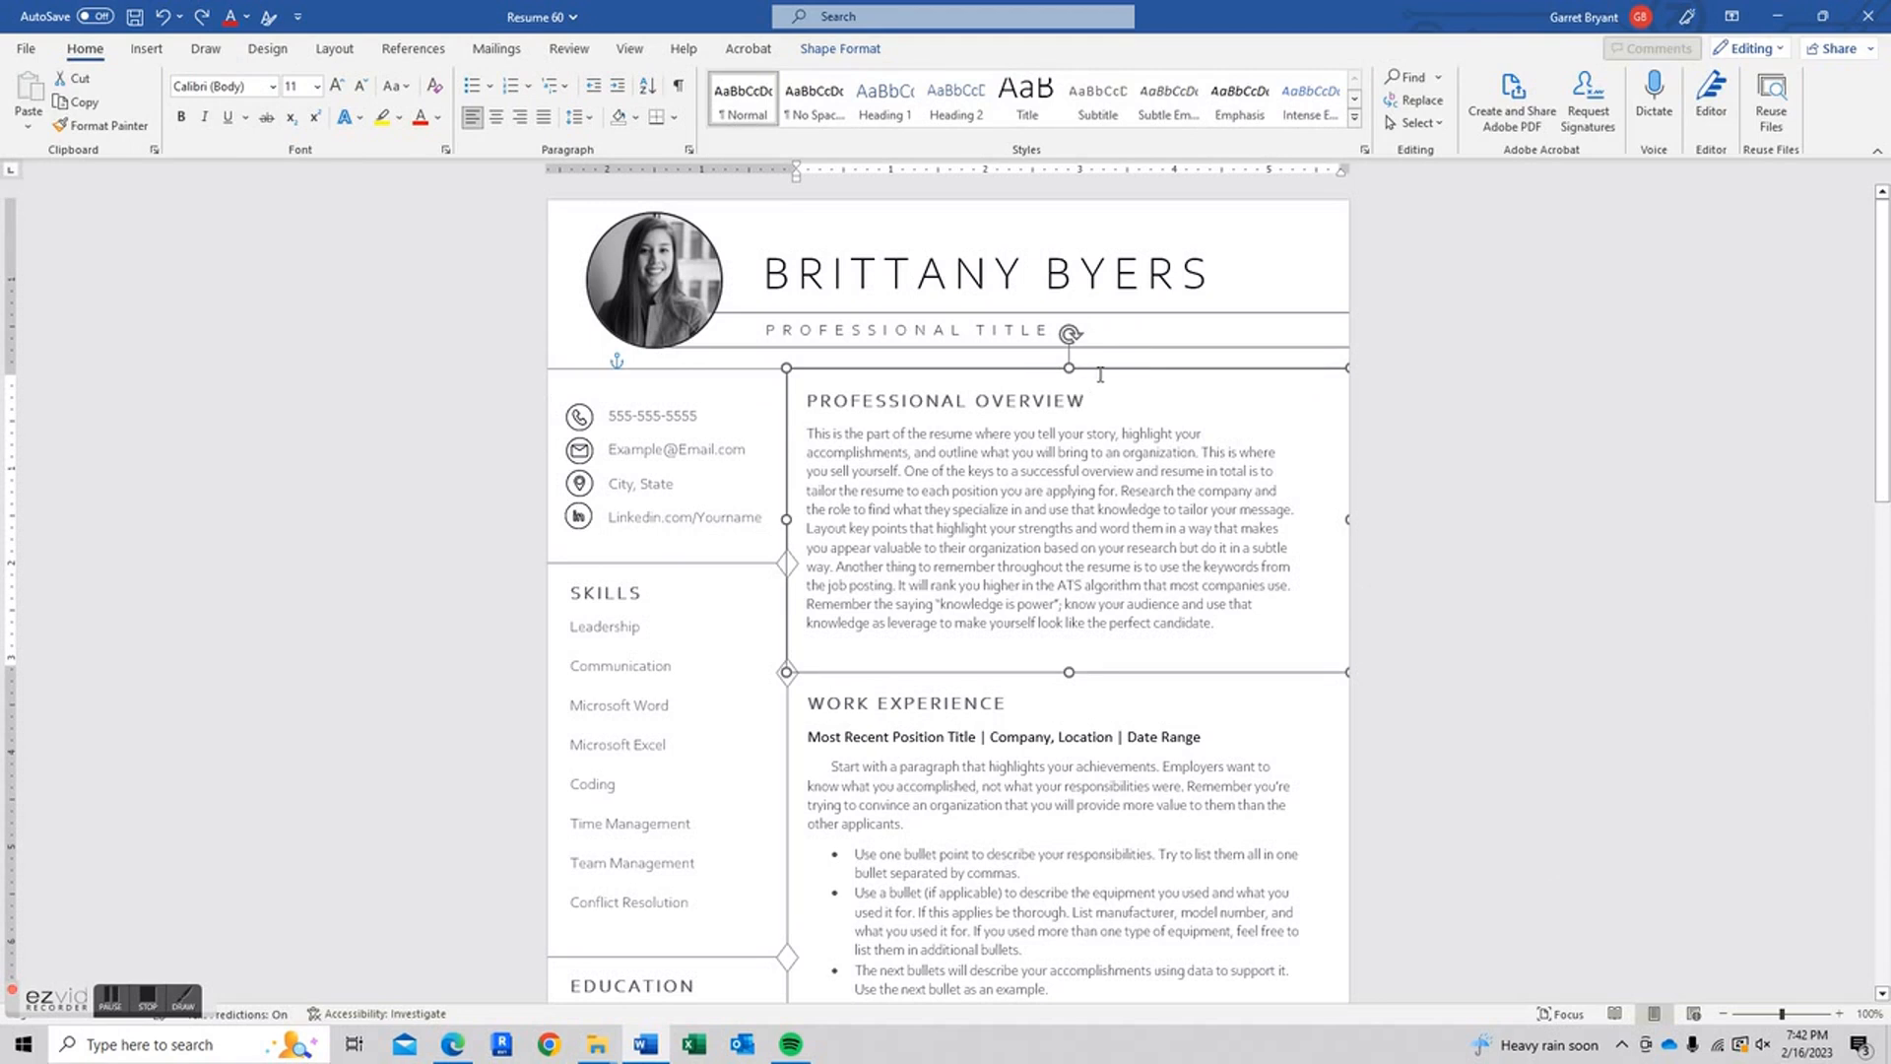
left_click_drag(1112, 370, 1166, 324)
key("ctrl+z")
left_click_drag(1070, 369, 1072, 368)
Examine the separate border boxes framing the contact, Professional Overview, Skills and Education sections on the first page
left_click(548, 408)
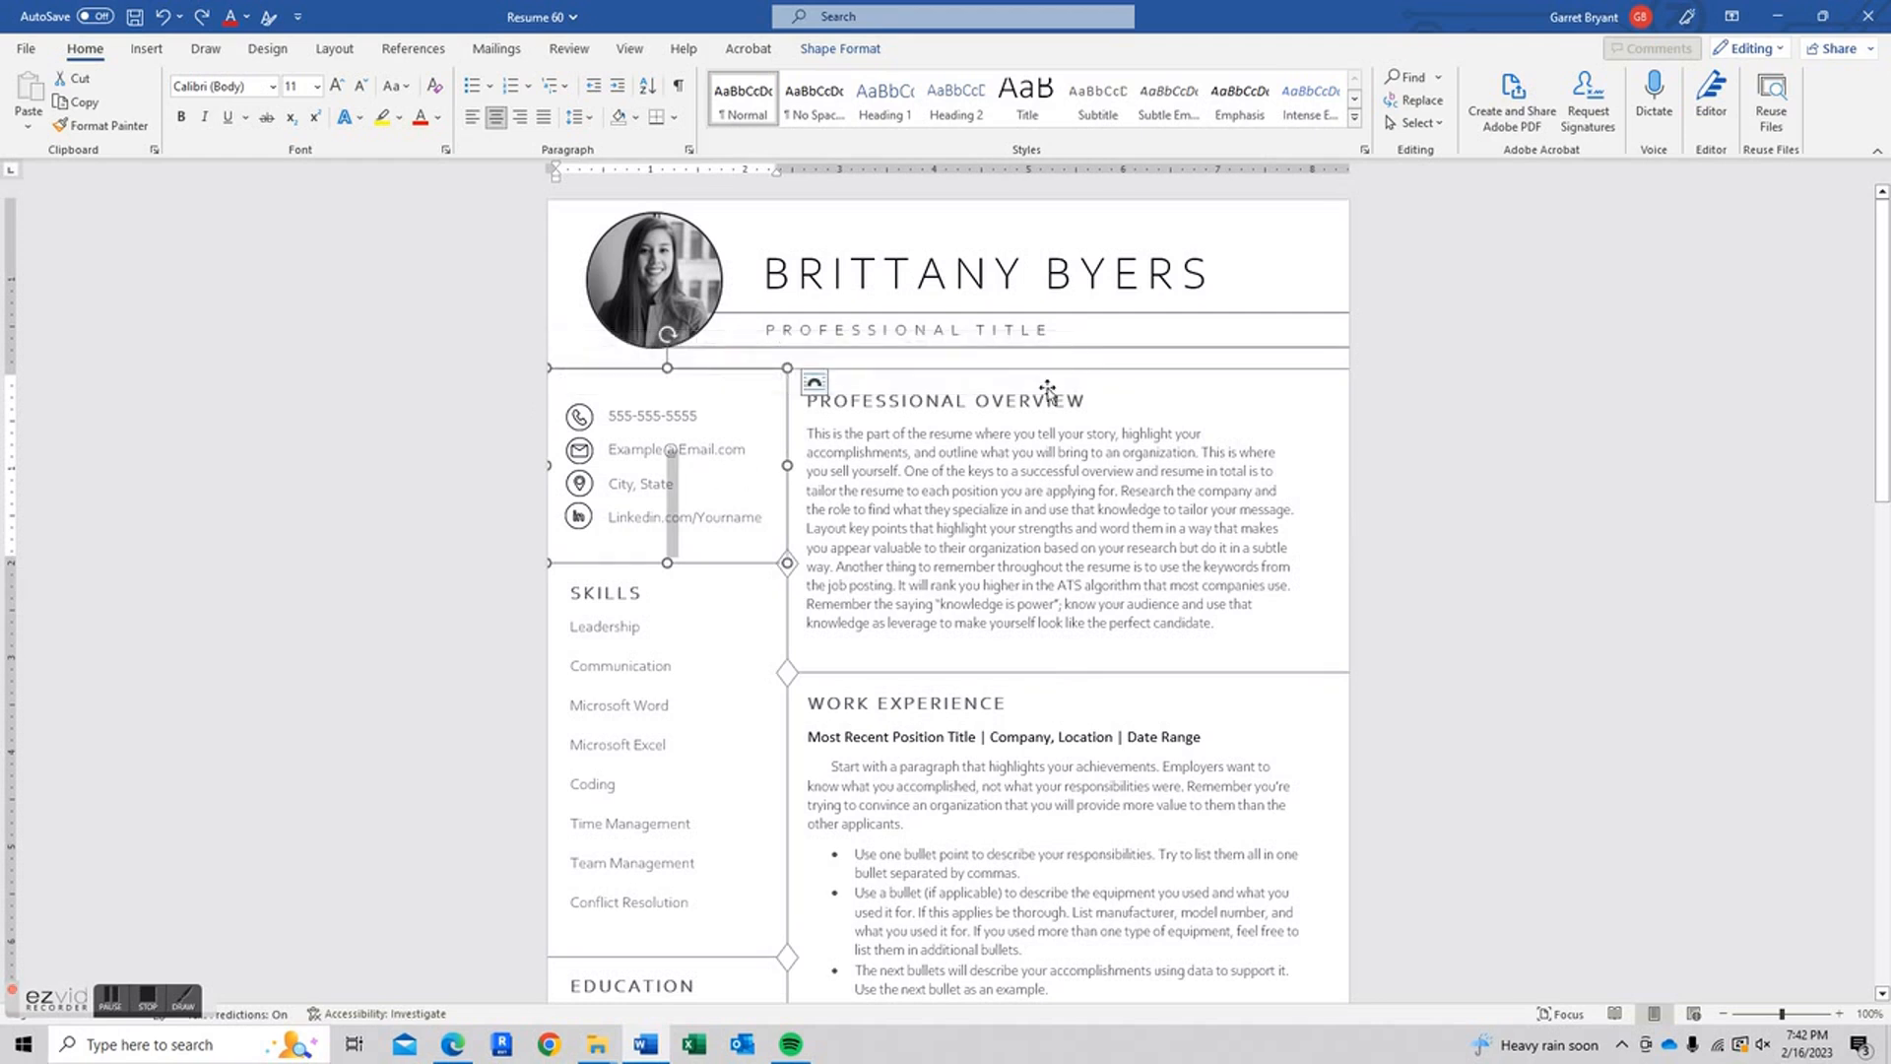
left_click(1048, 375)
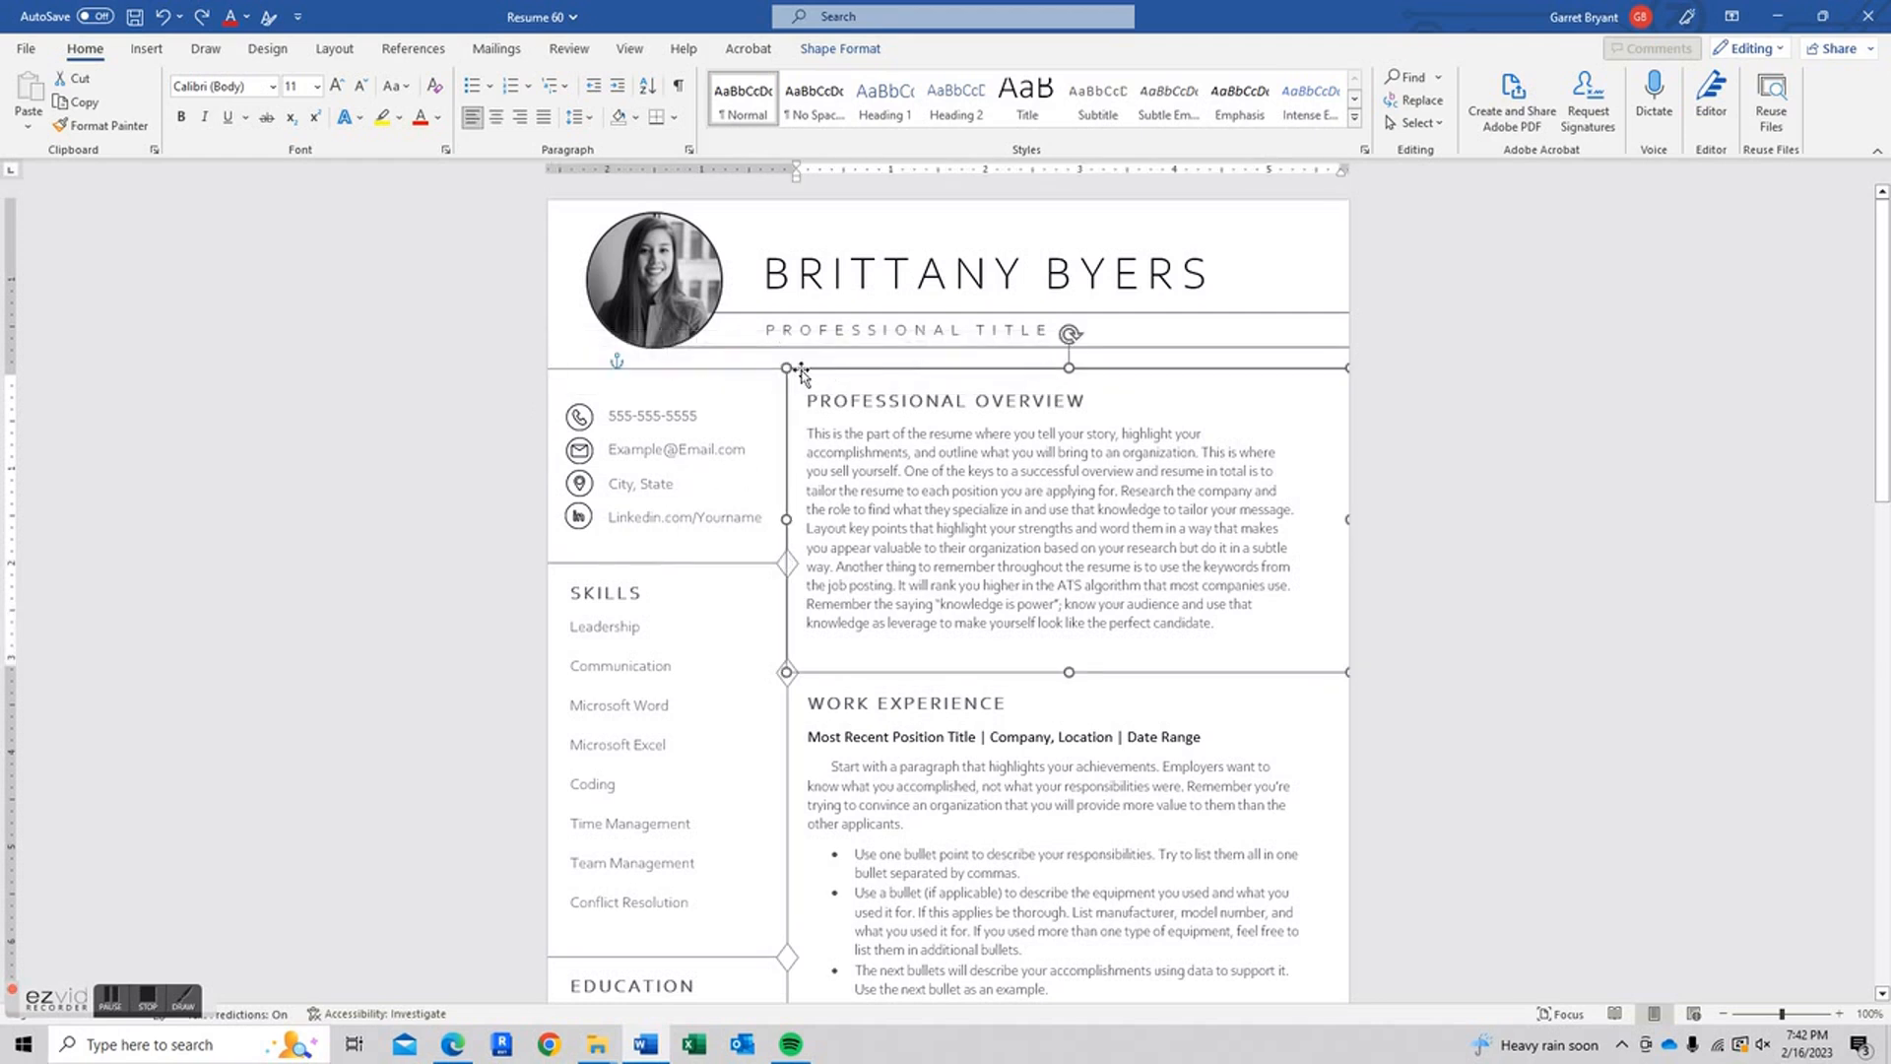
left_click(545, 425)
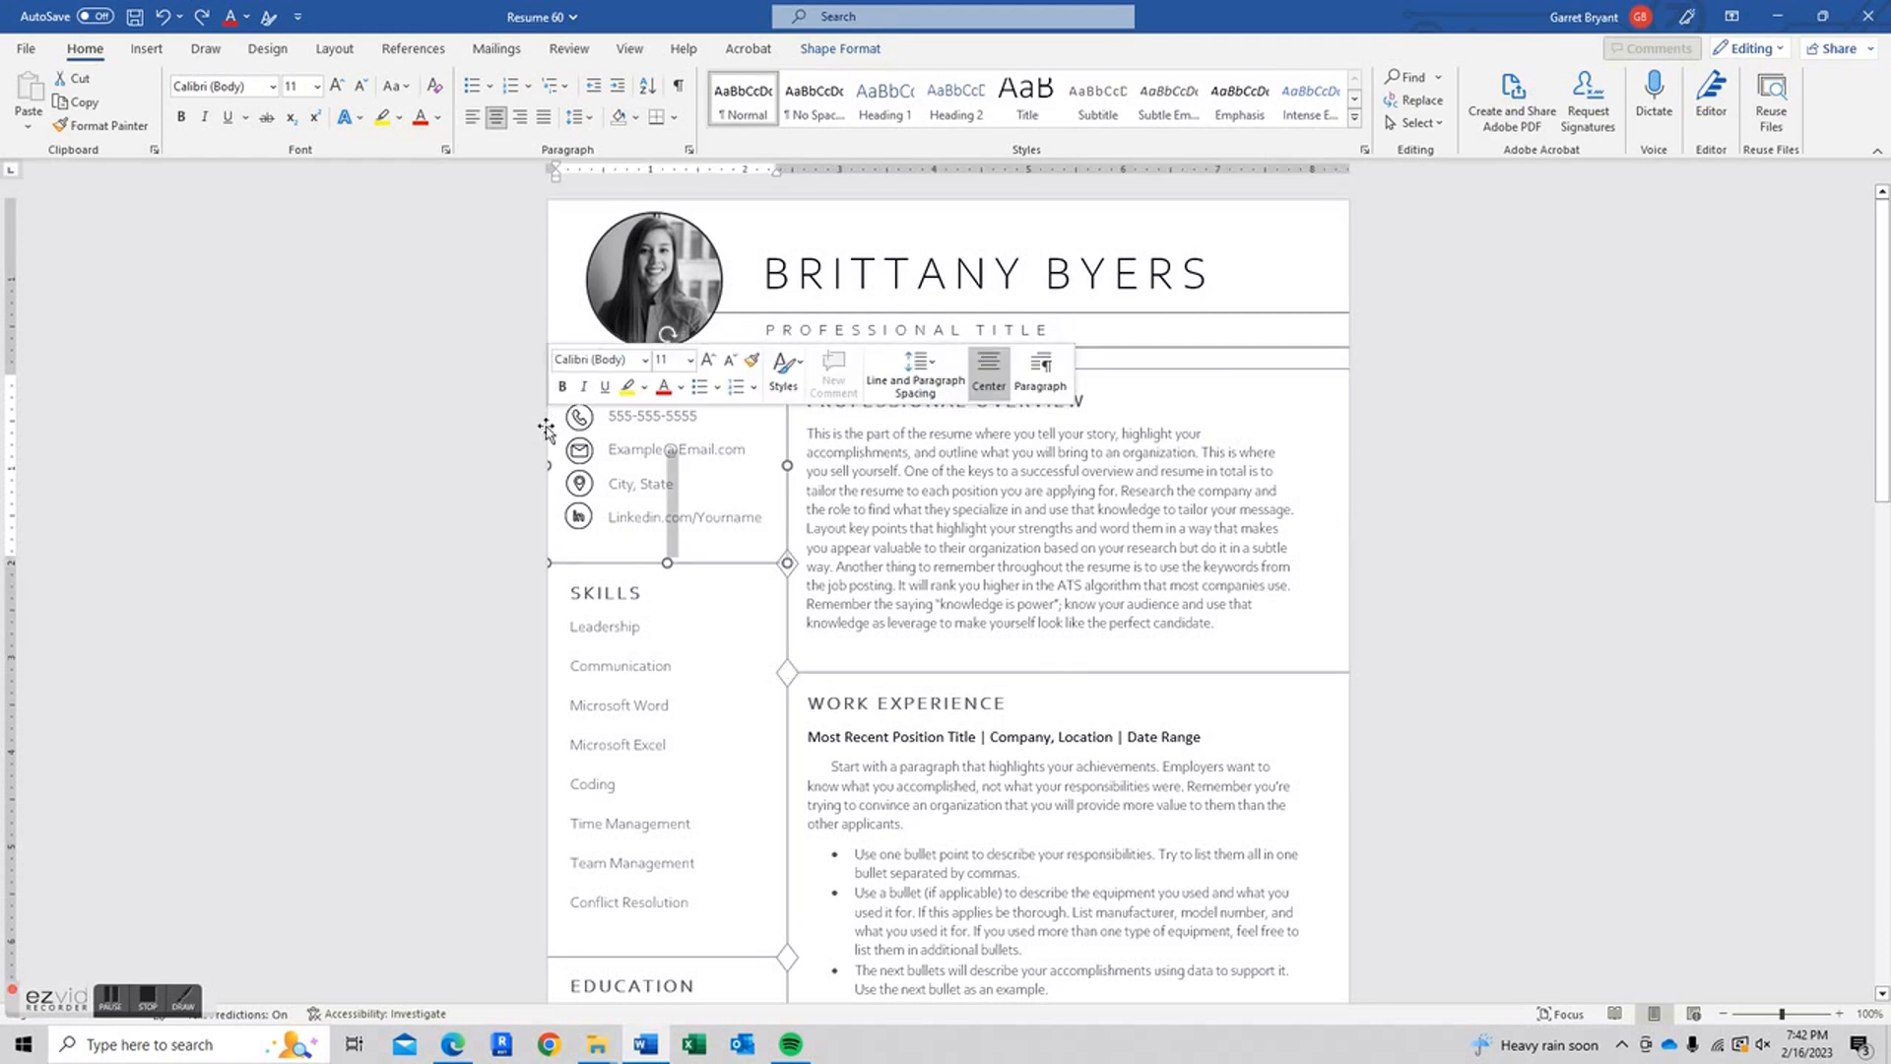
scroll(607, 490, "down", 3)
left_click(548, 474)
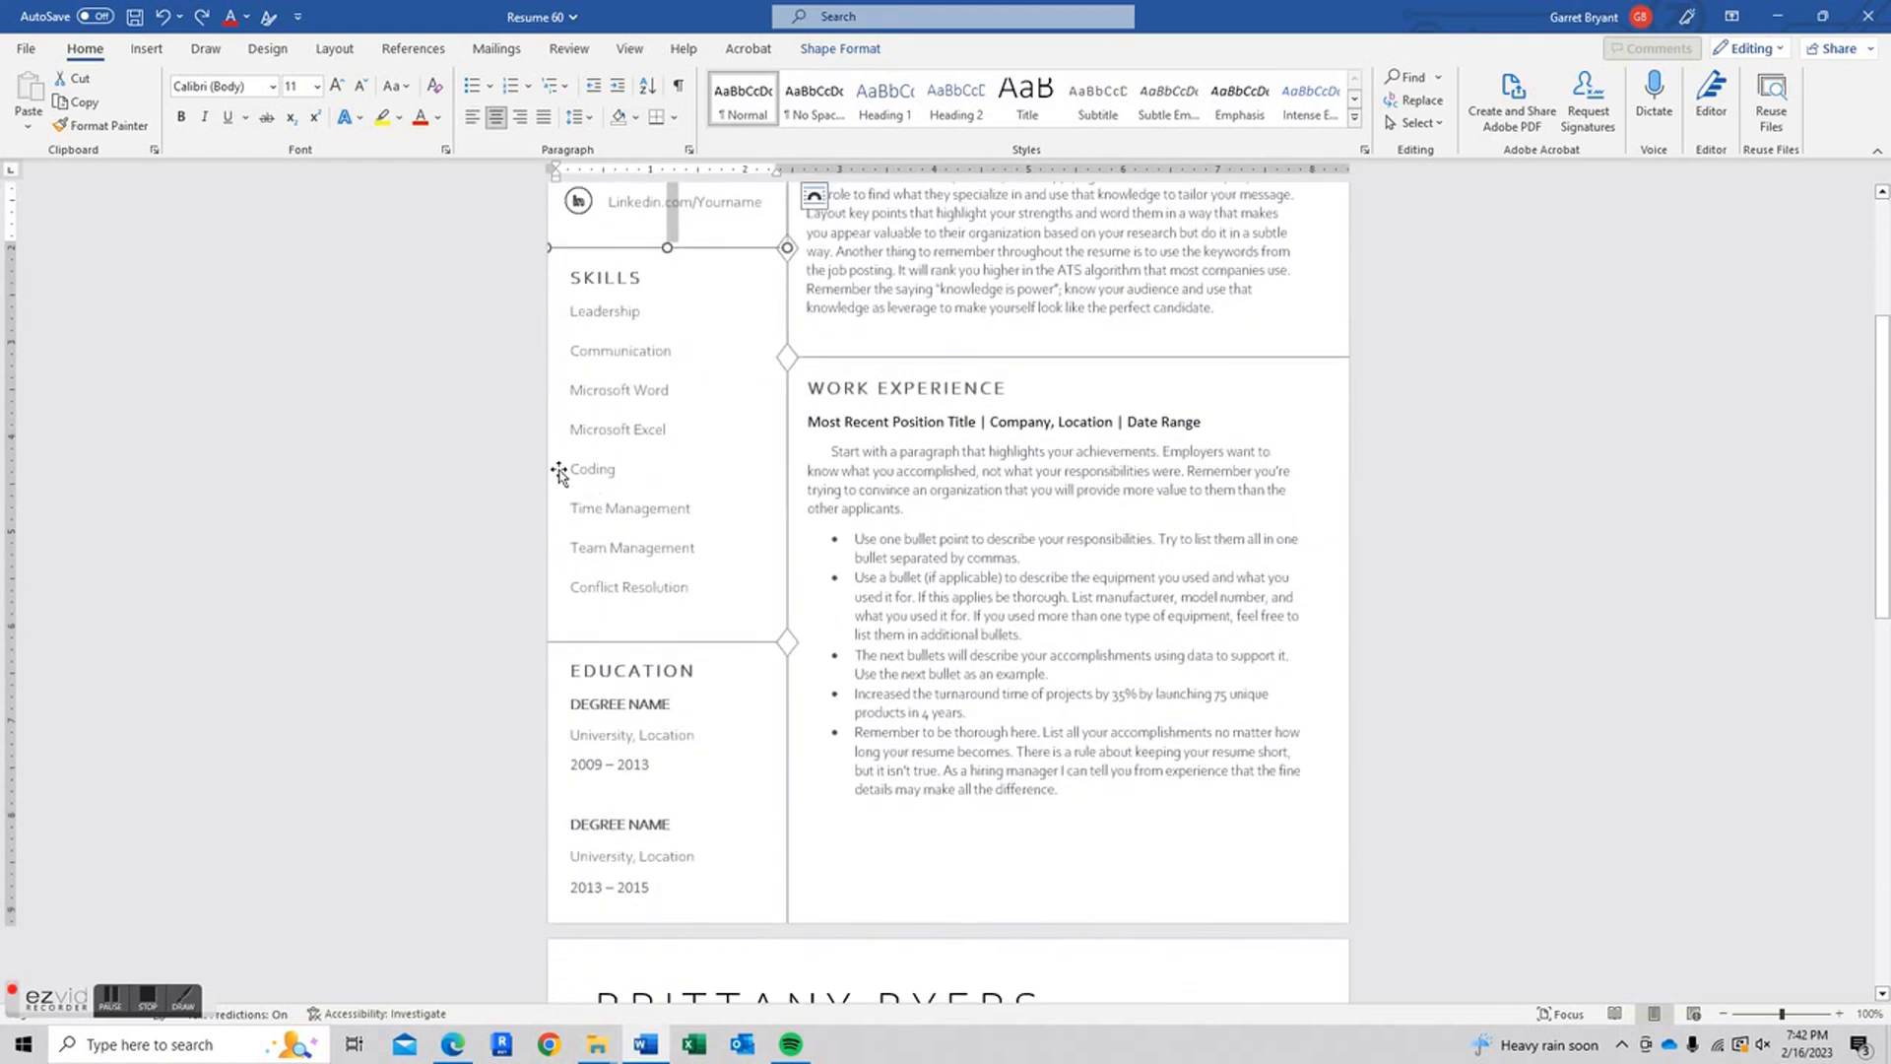
scroll(552, 473, "up", 3)
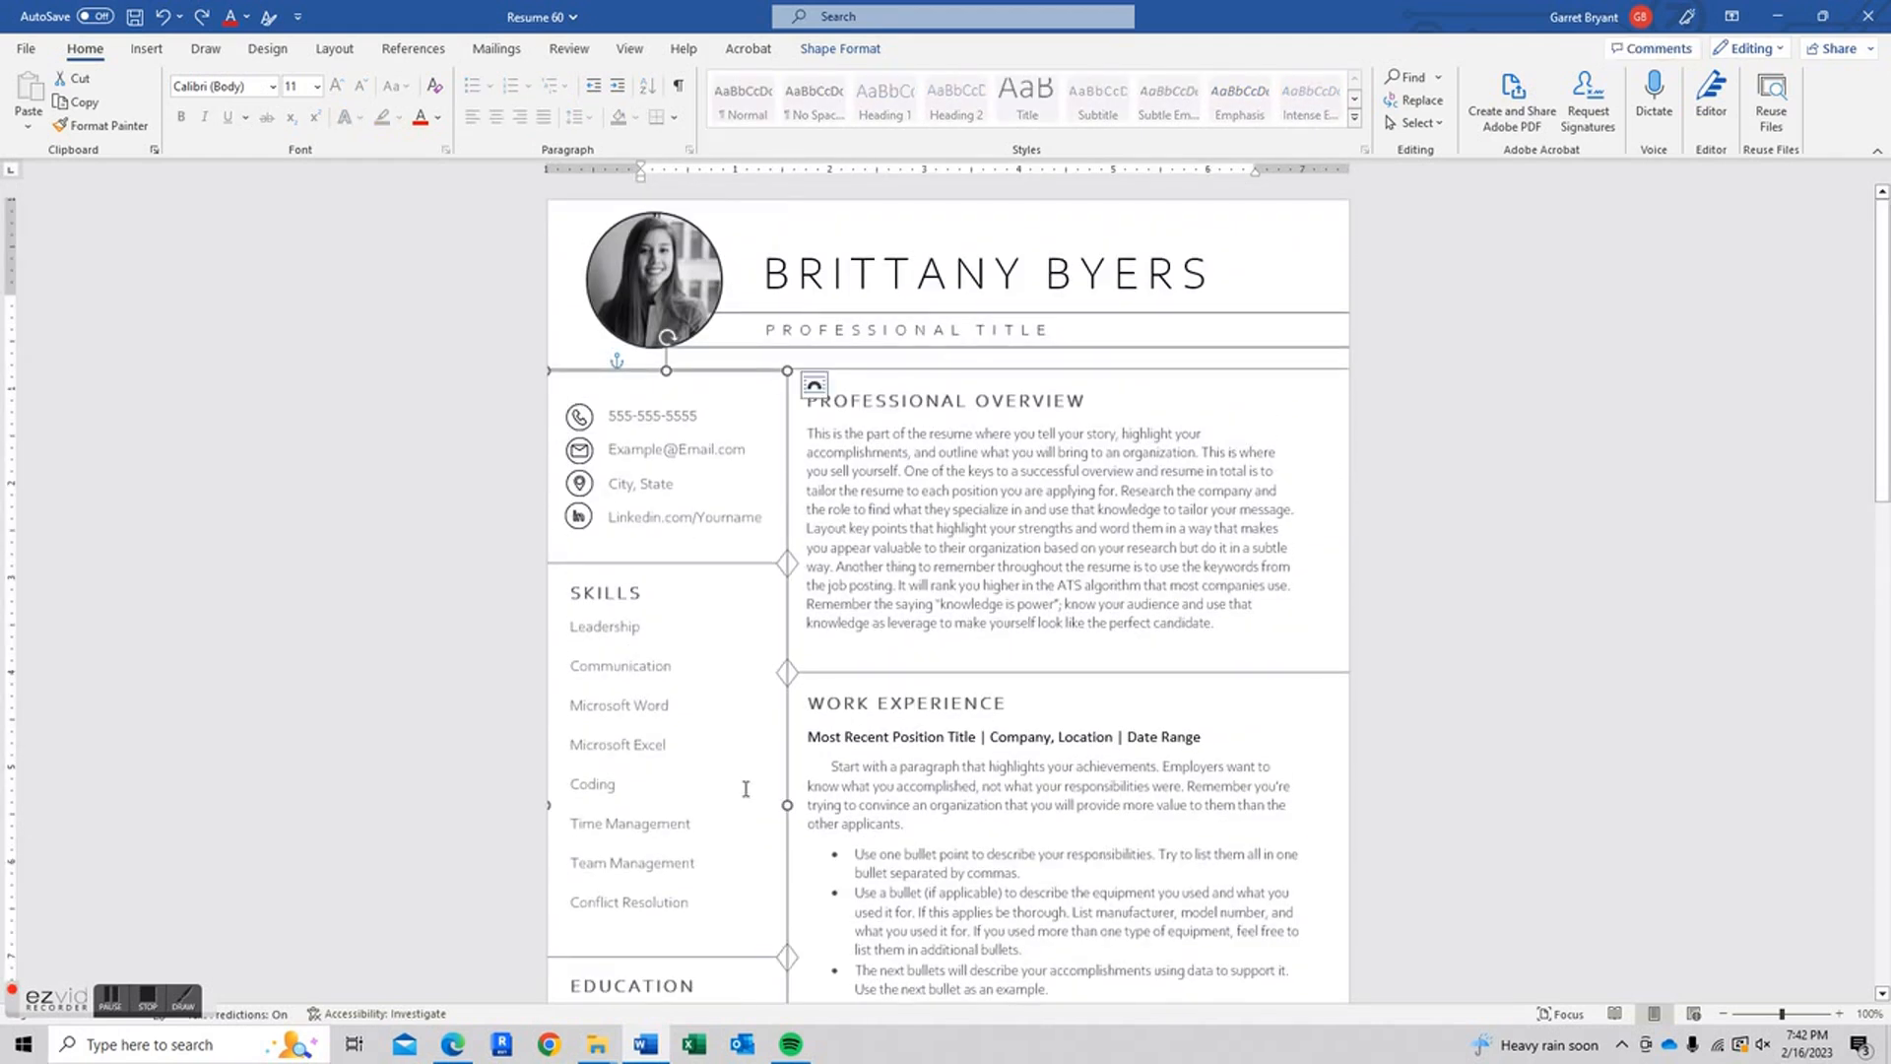
scroll(745, 762, "down", 5)
left_click(551, 611)
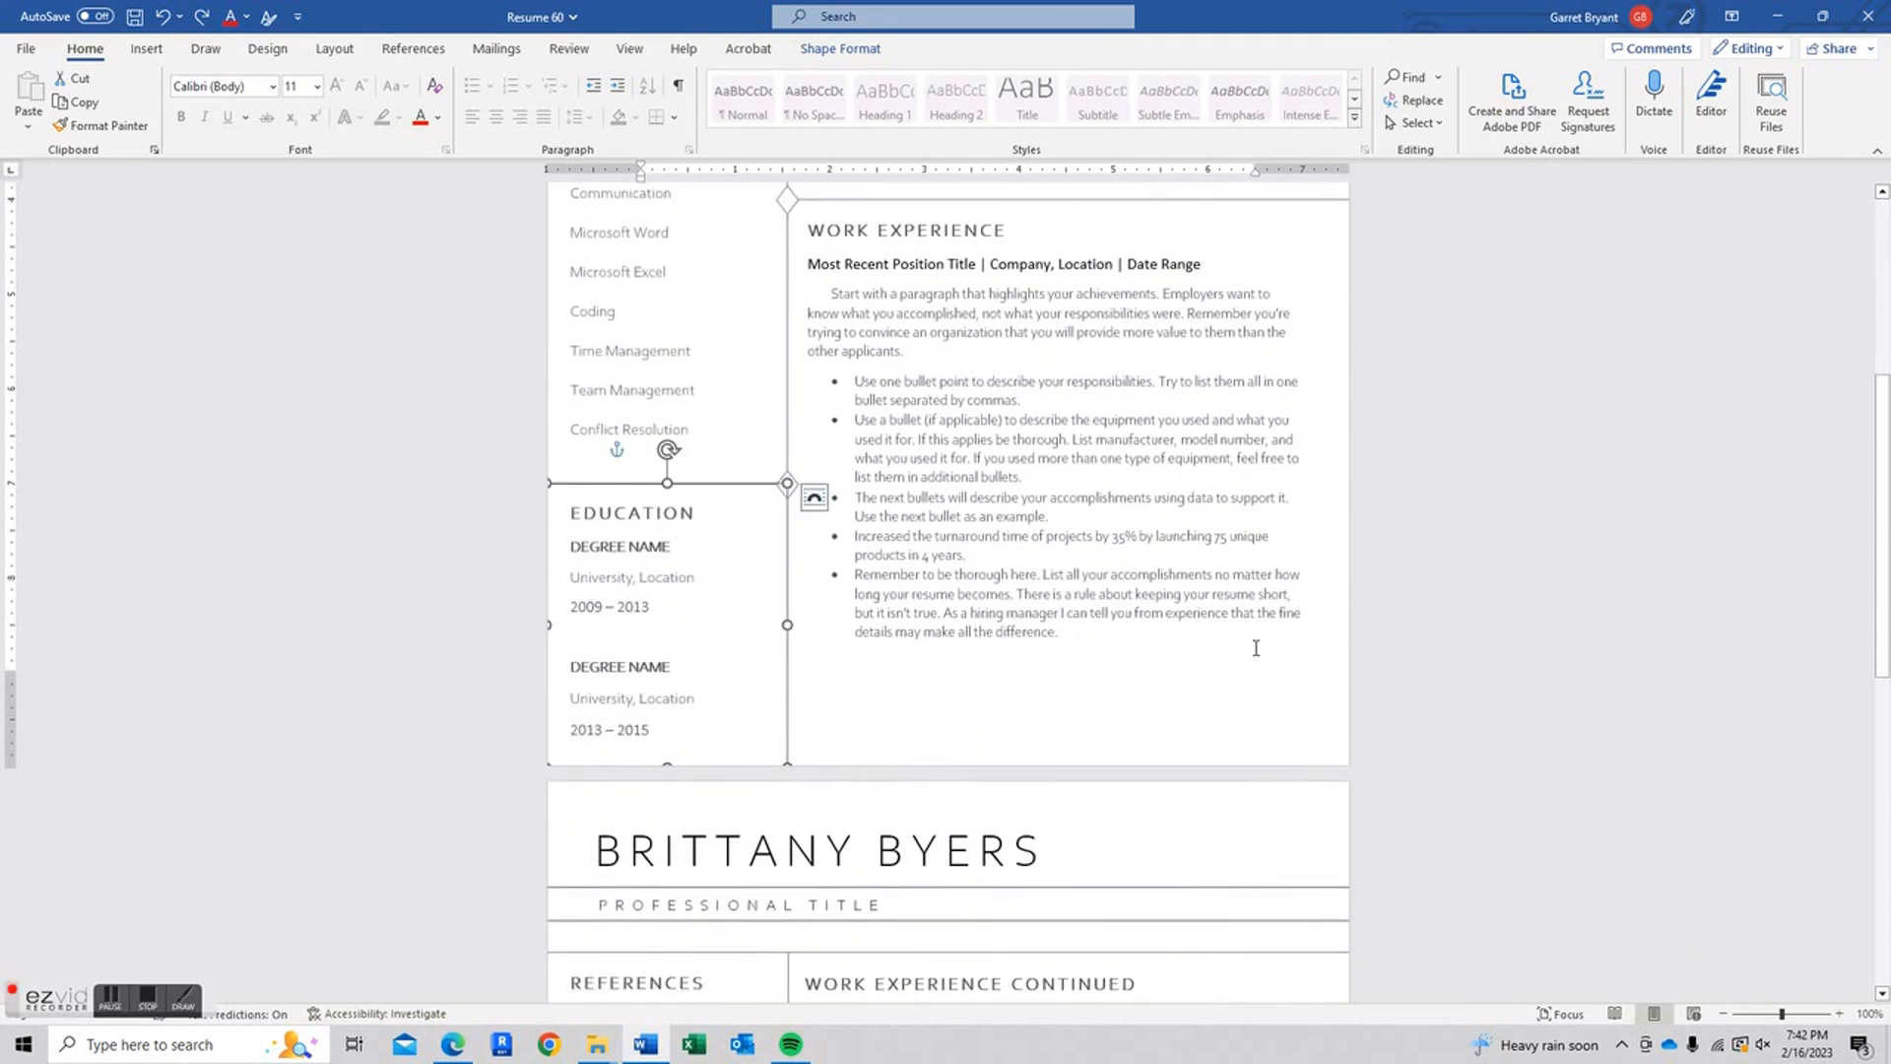
Examine the border boxes framing the References and Work Experience Continued sections on the second page
scroll(1098, 355, "down", 10)
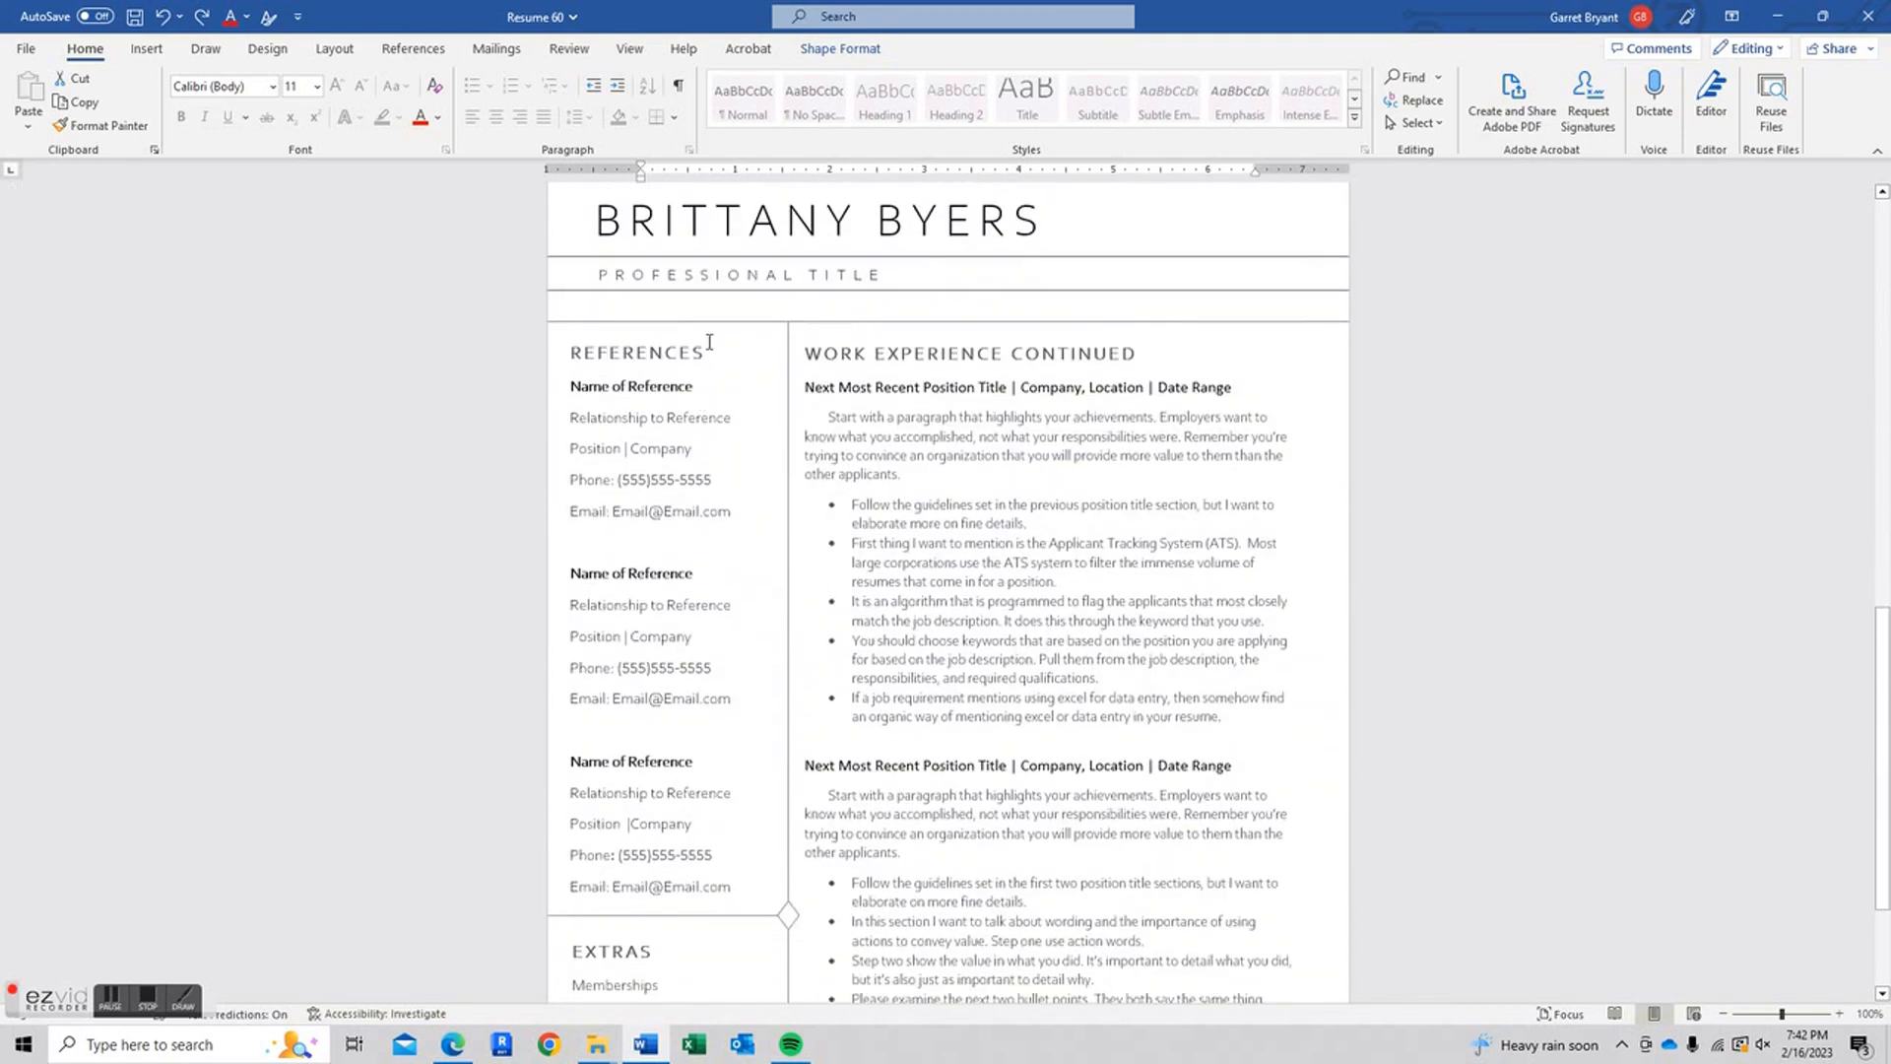
left_click(552, 372)
scroll(548, 393, "down", 3)
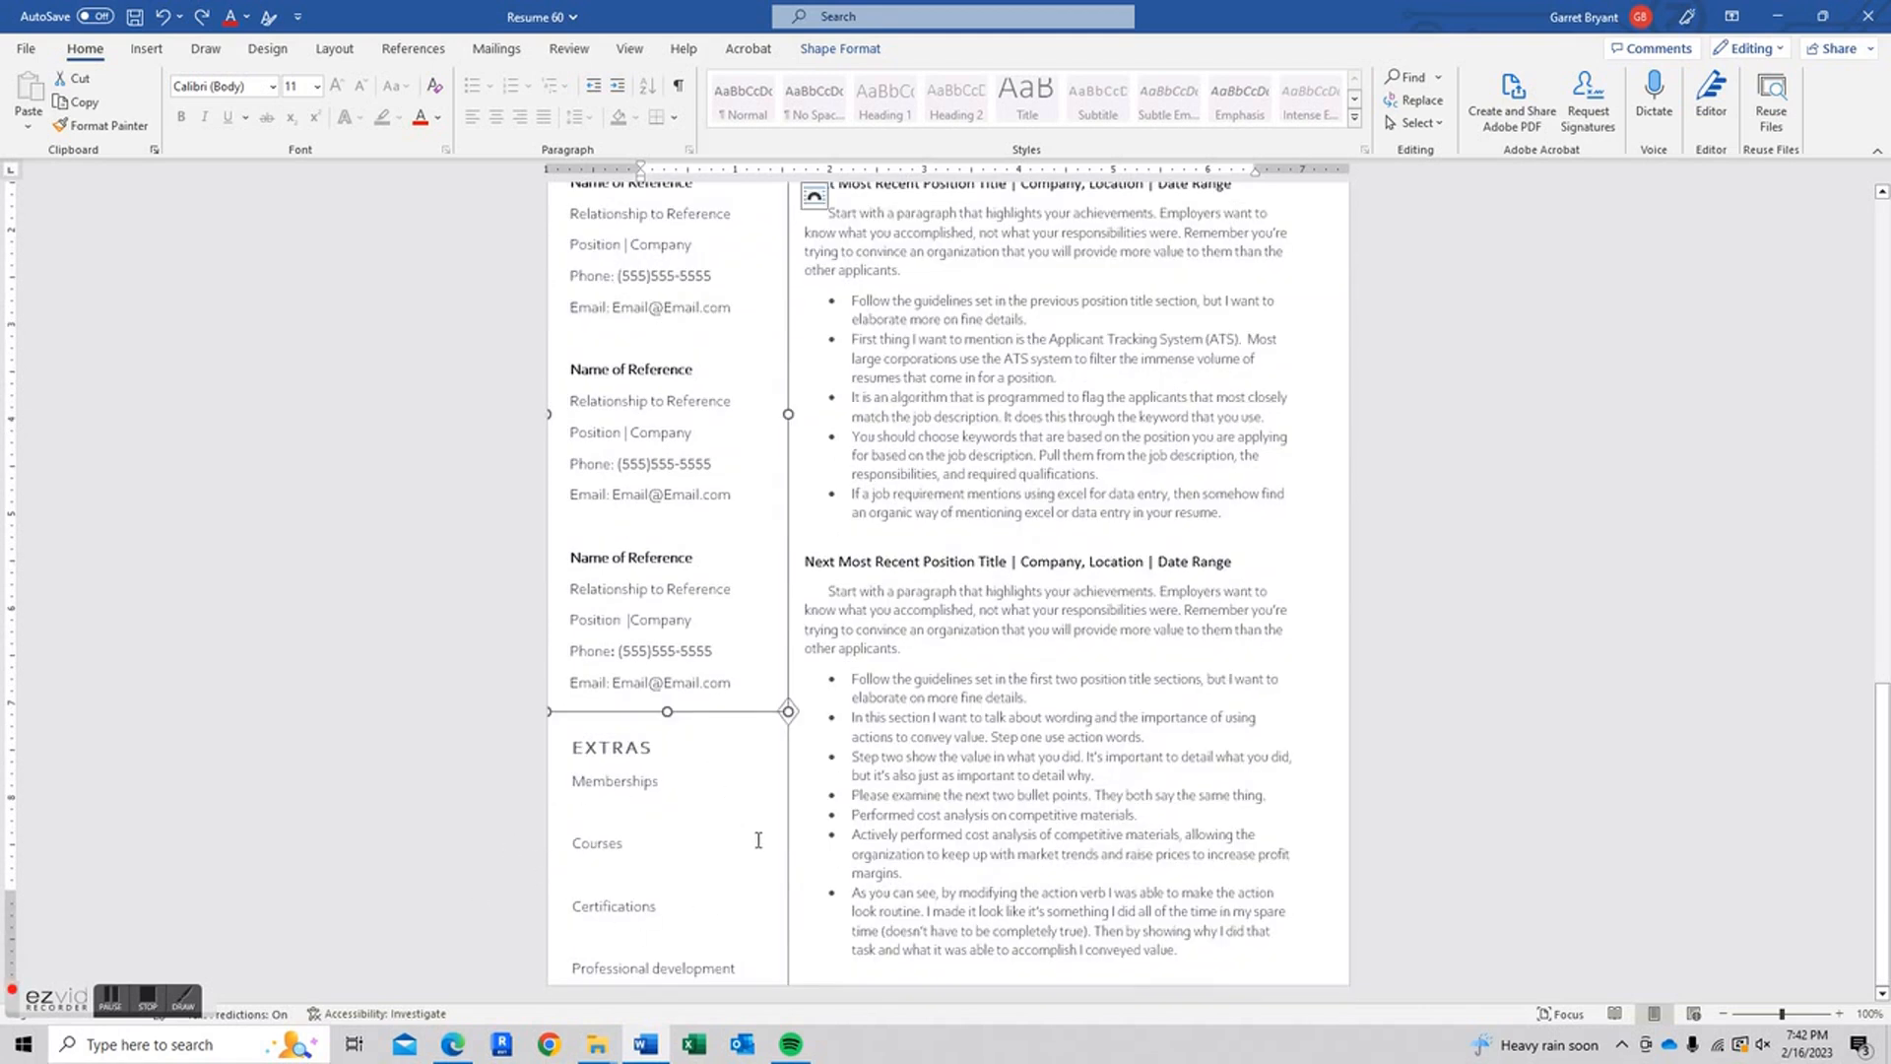
scroll(760, 840, "up", 2)
left_click(928, 282)
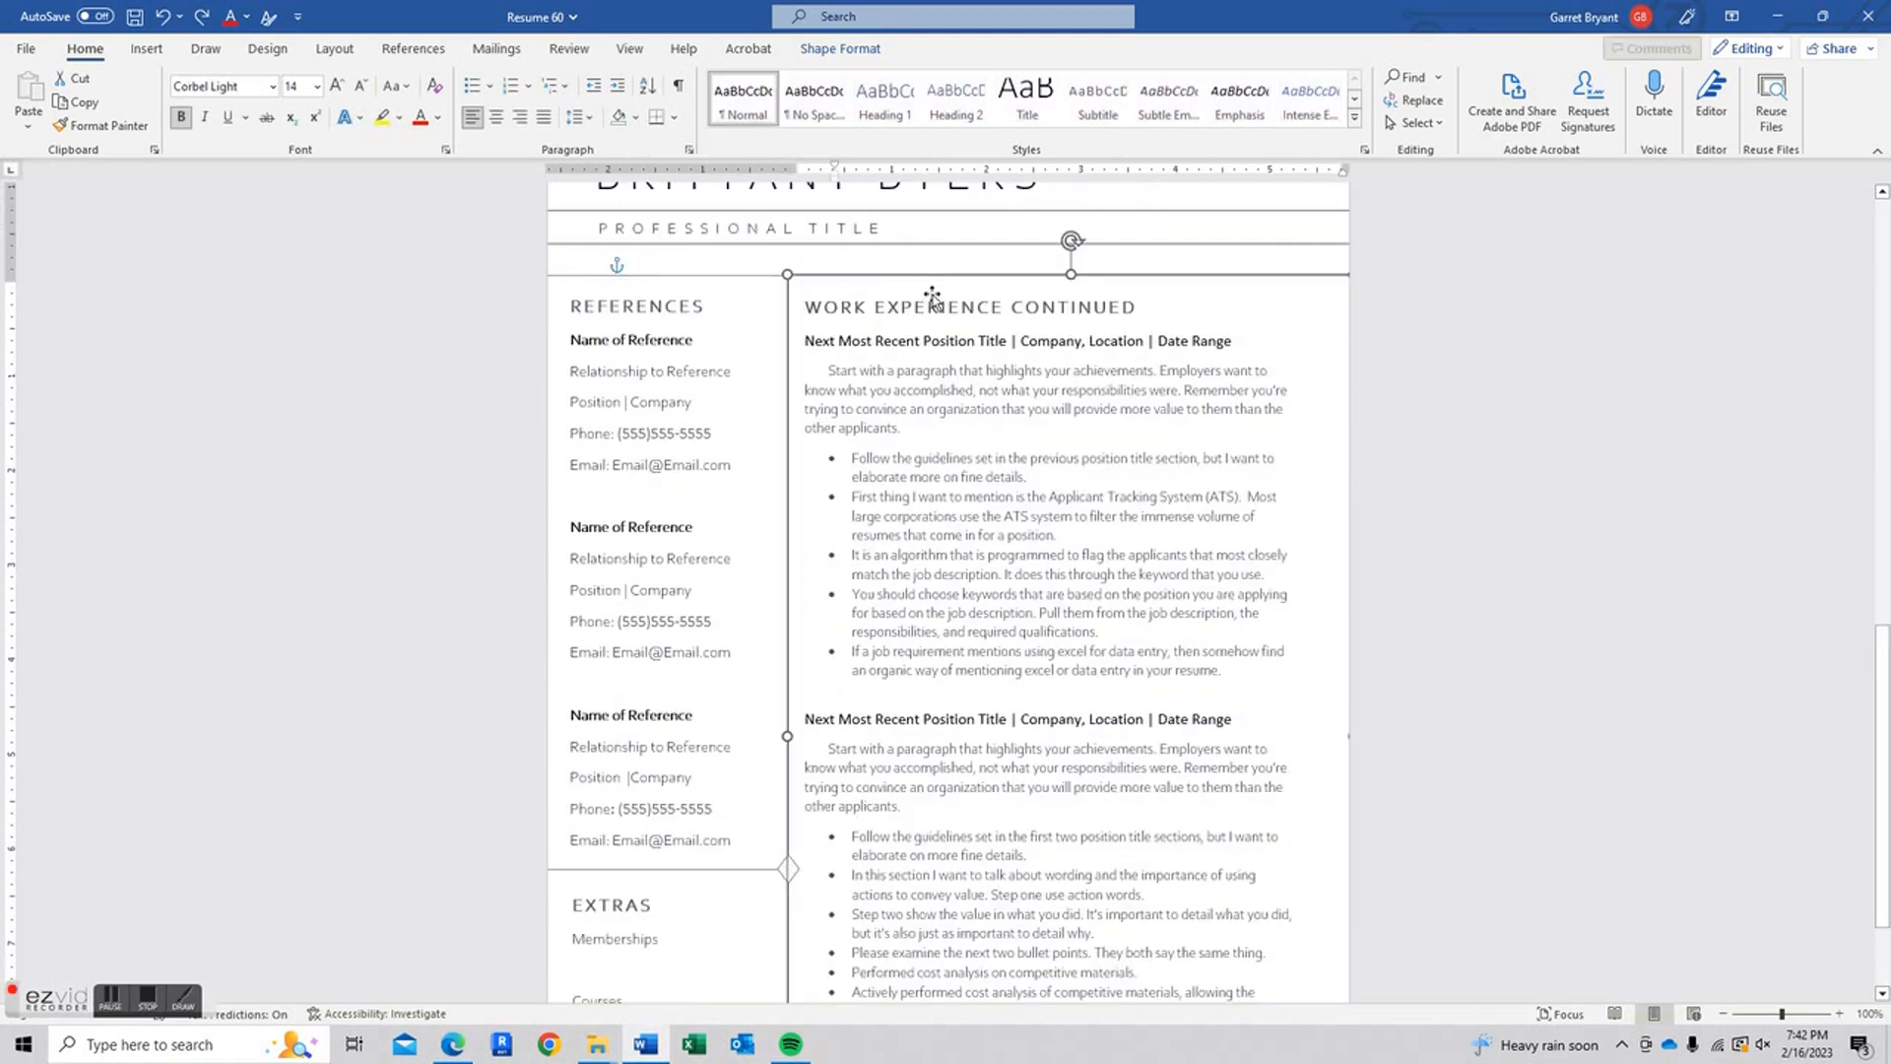
scroll(931, 296, "up", 3)
scroll(1100, 663, "down", 5)
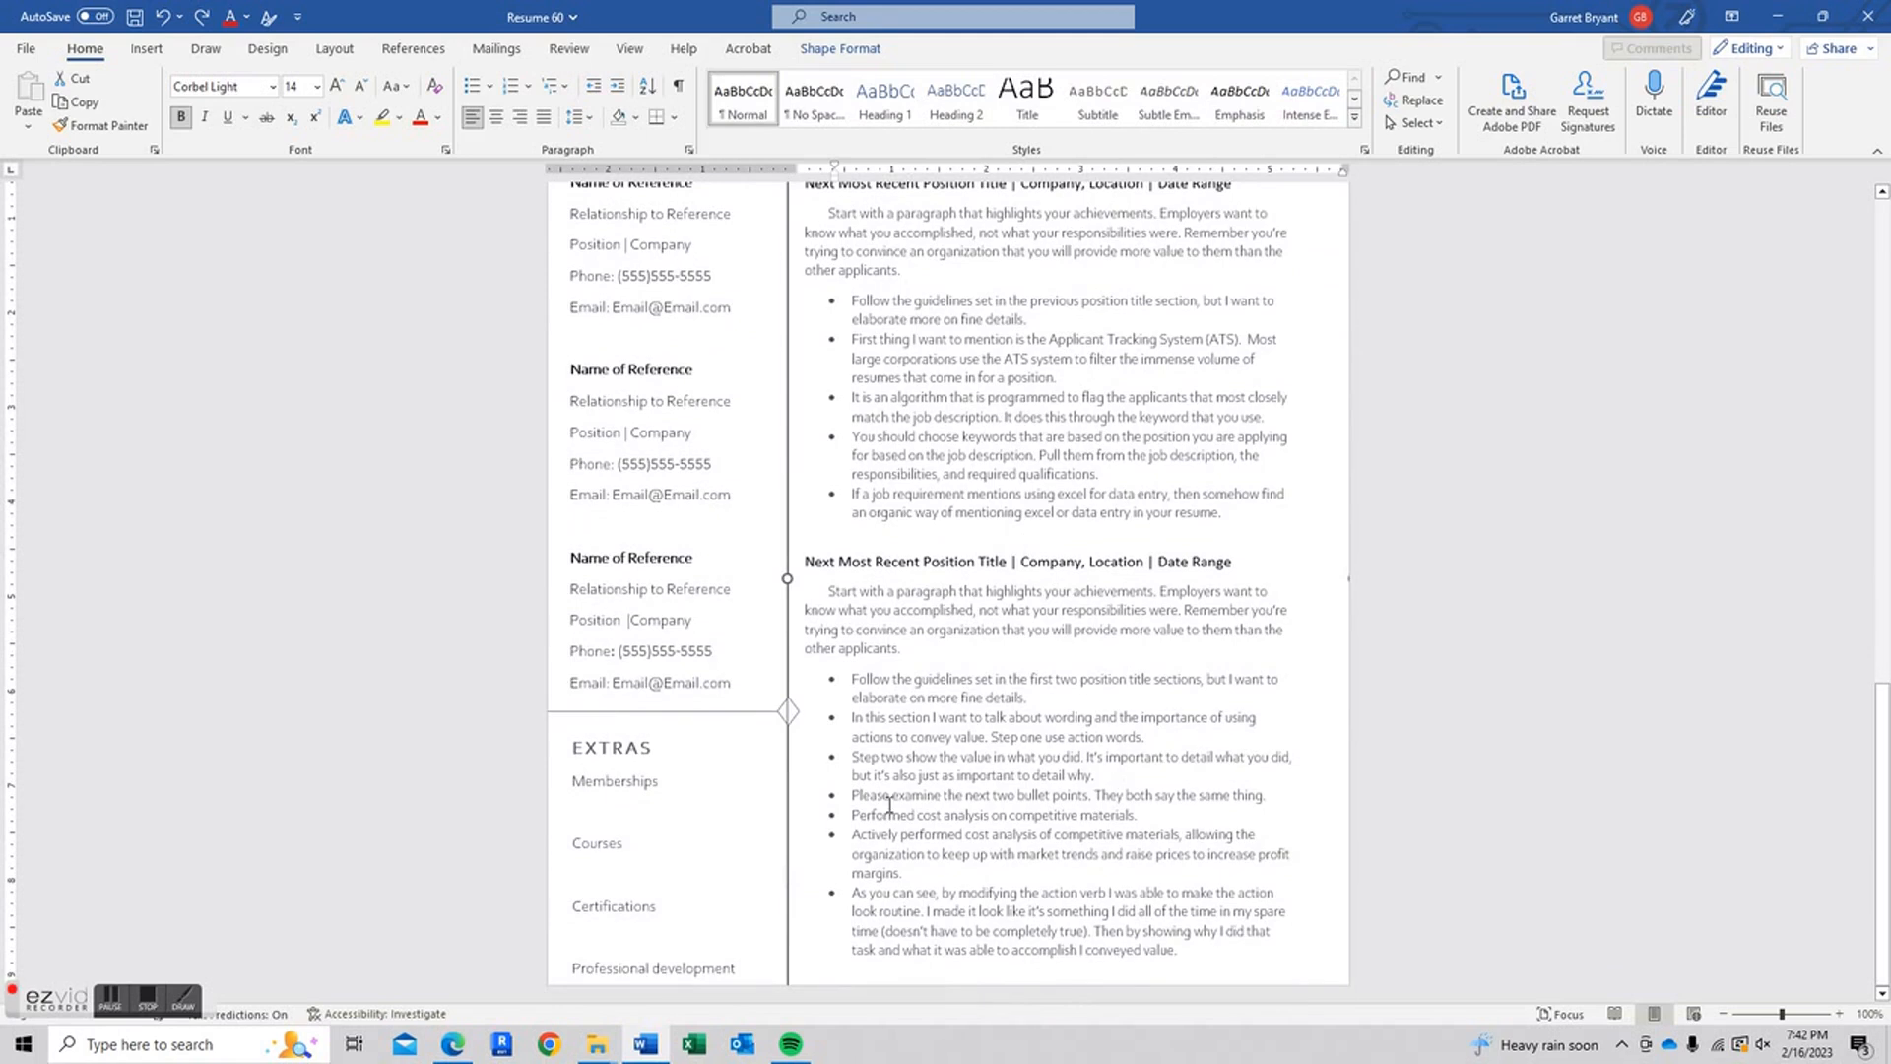
Delete the third reference and shorten the References text box so it ends just below the second reference
left_click(745, 780)
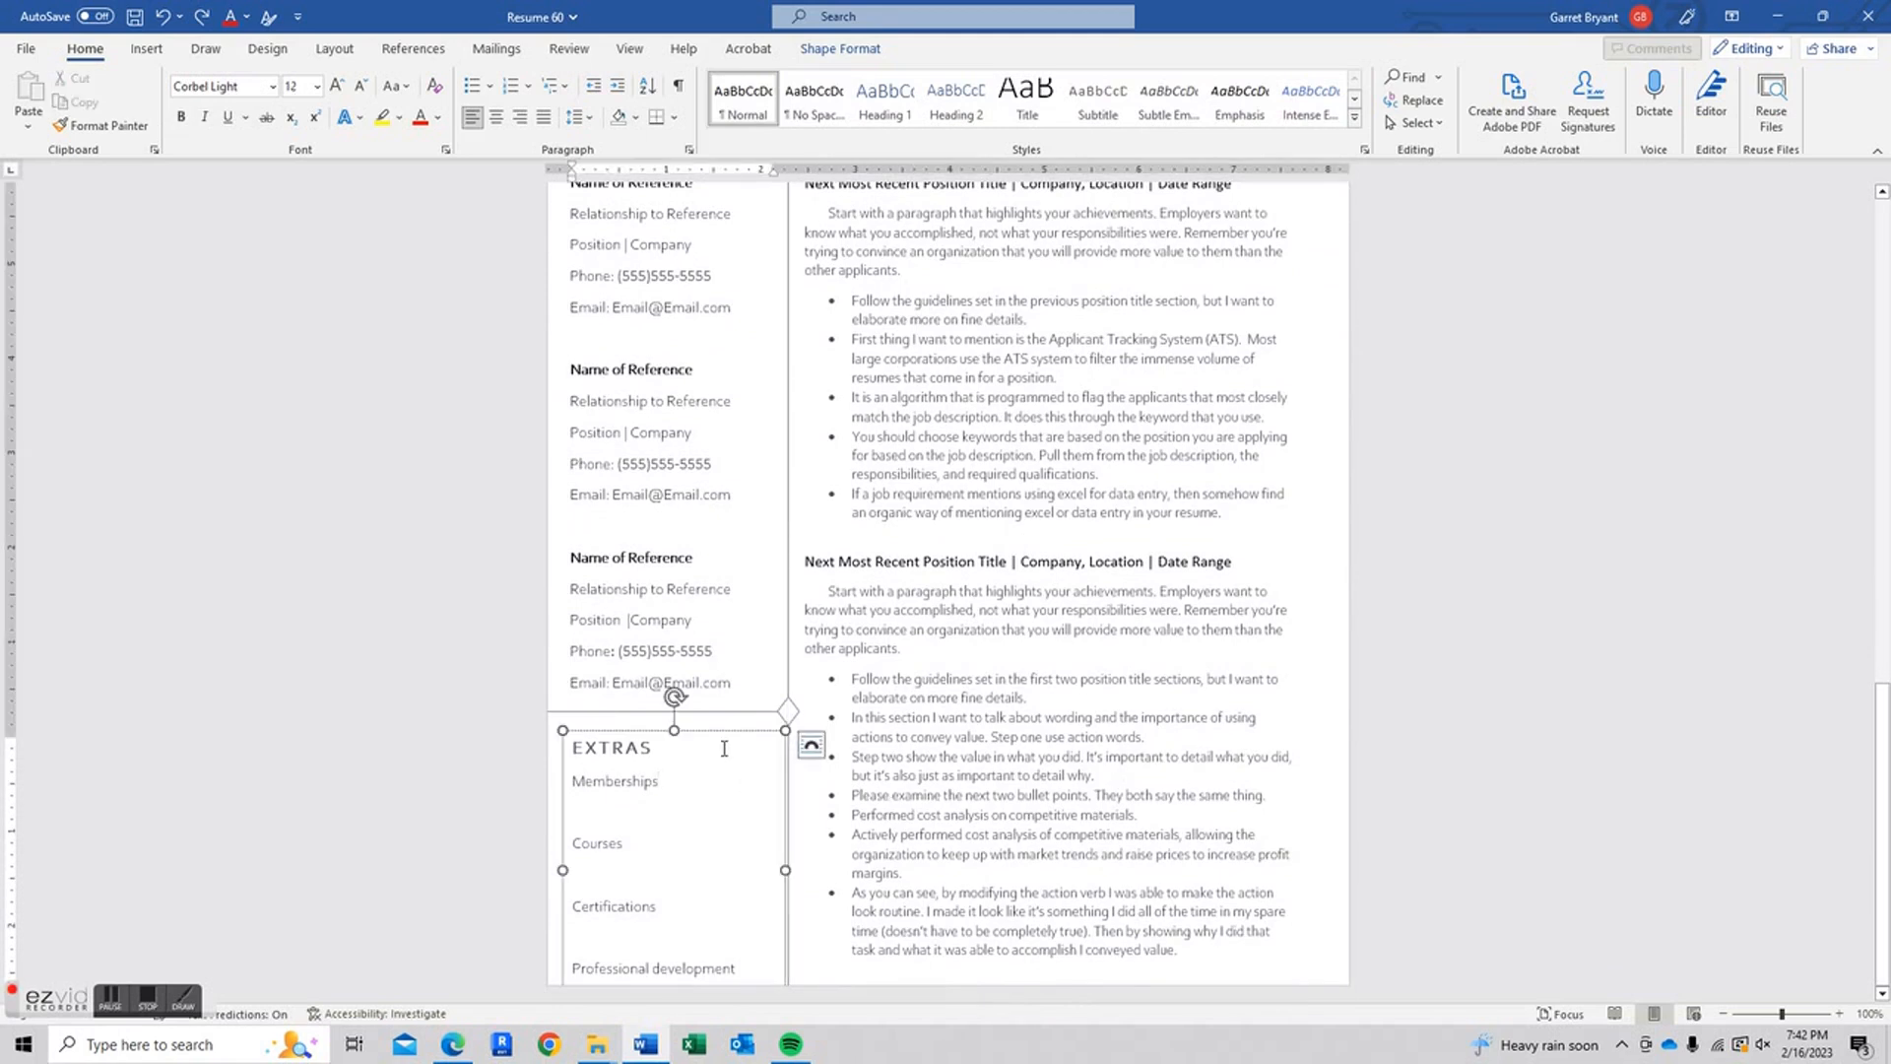
left_click_drag(741, 686, 556, 549)
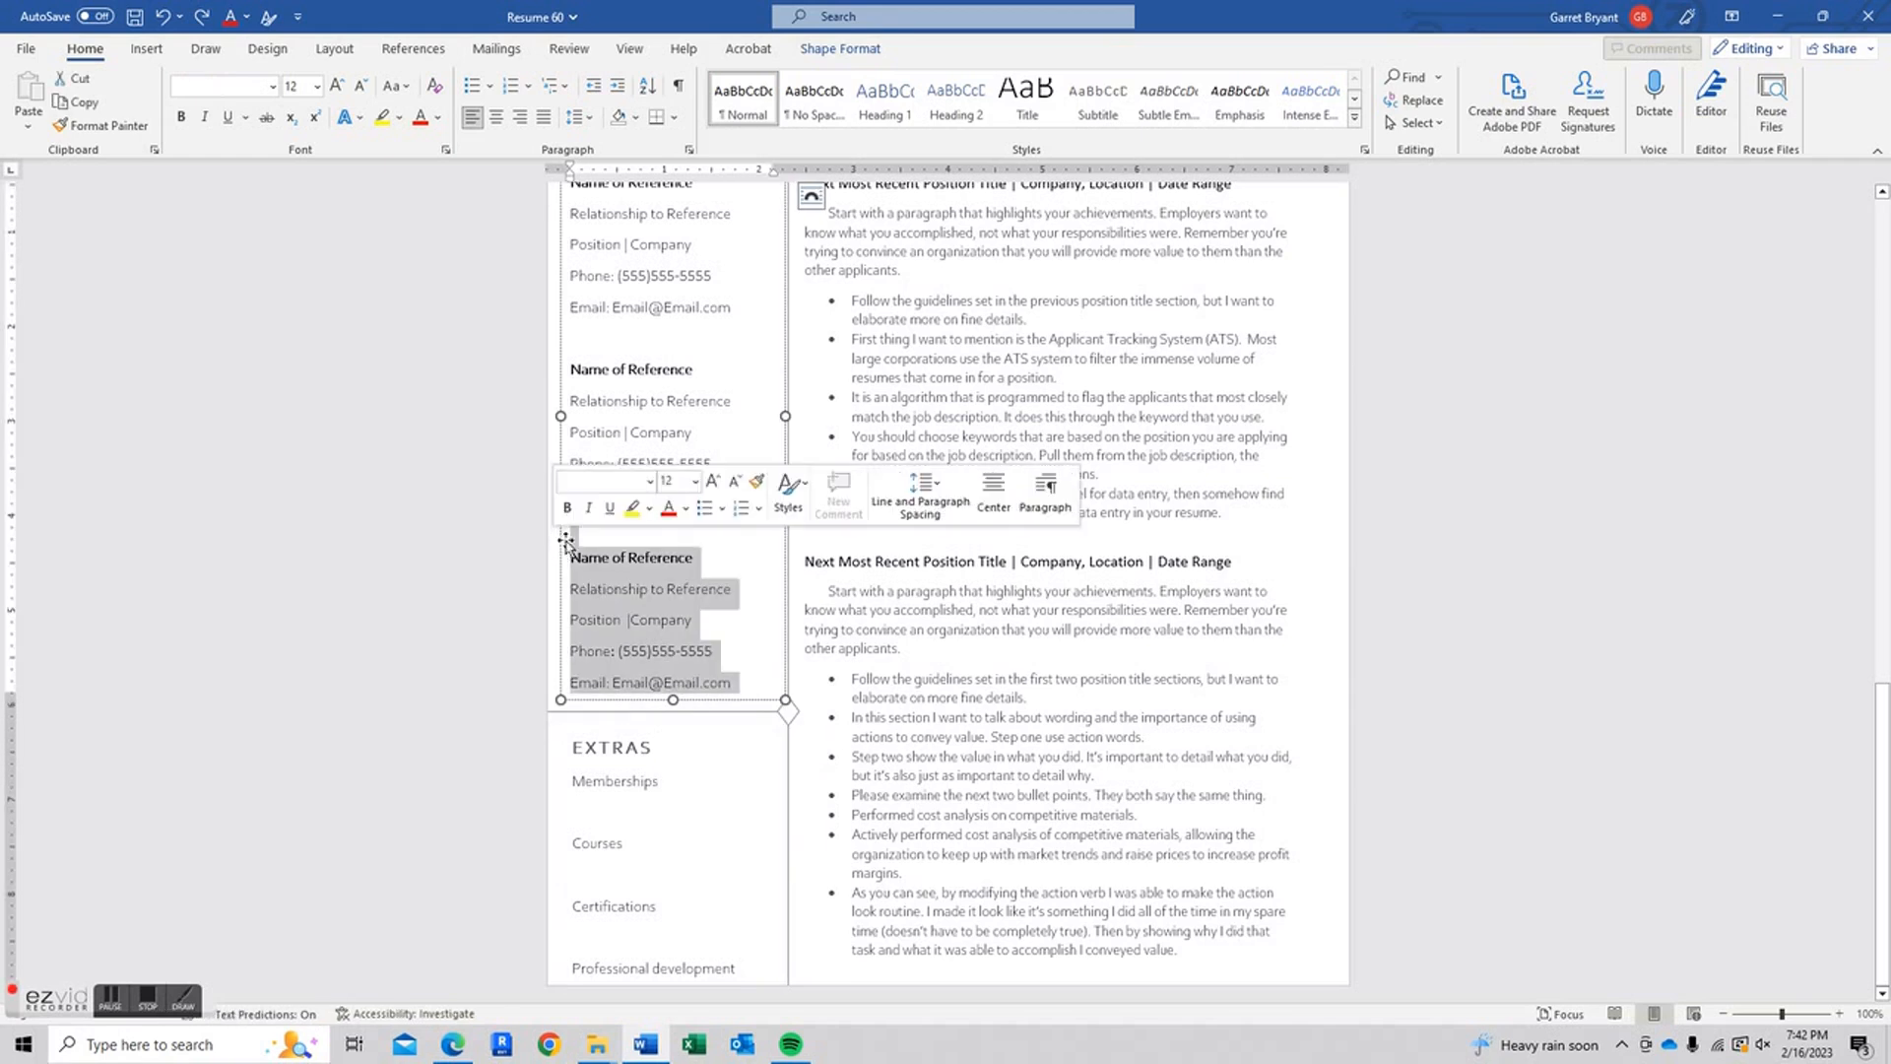
key("Delete")
left_click_drag(672, 699, 672, 515)
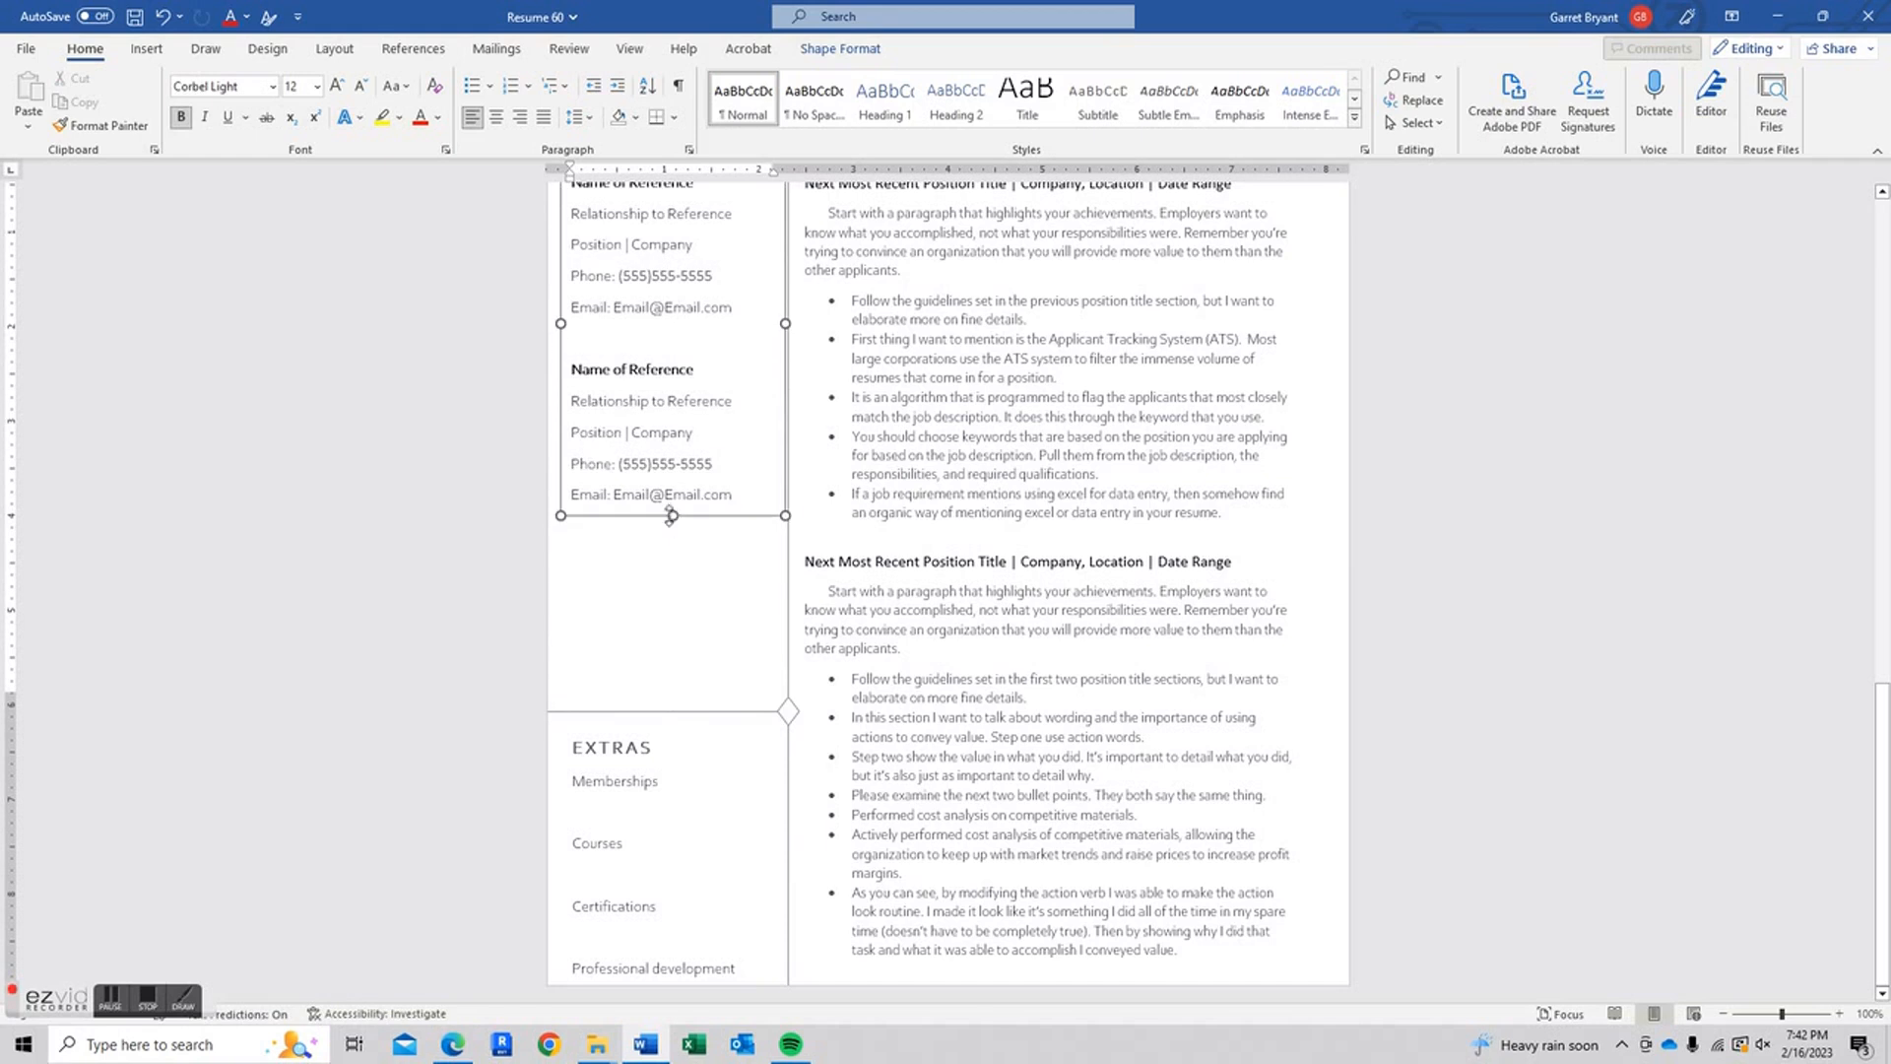
Shorten the border box framing the References section so its lower edge sits just below the second reference
key("Escape")
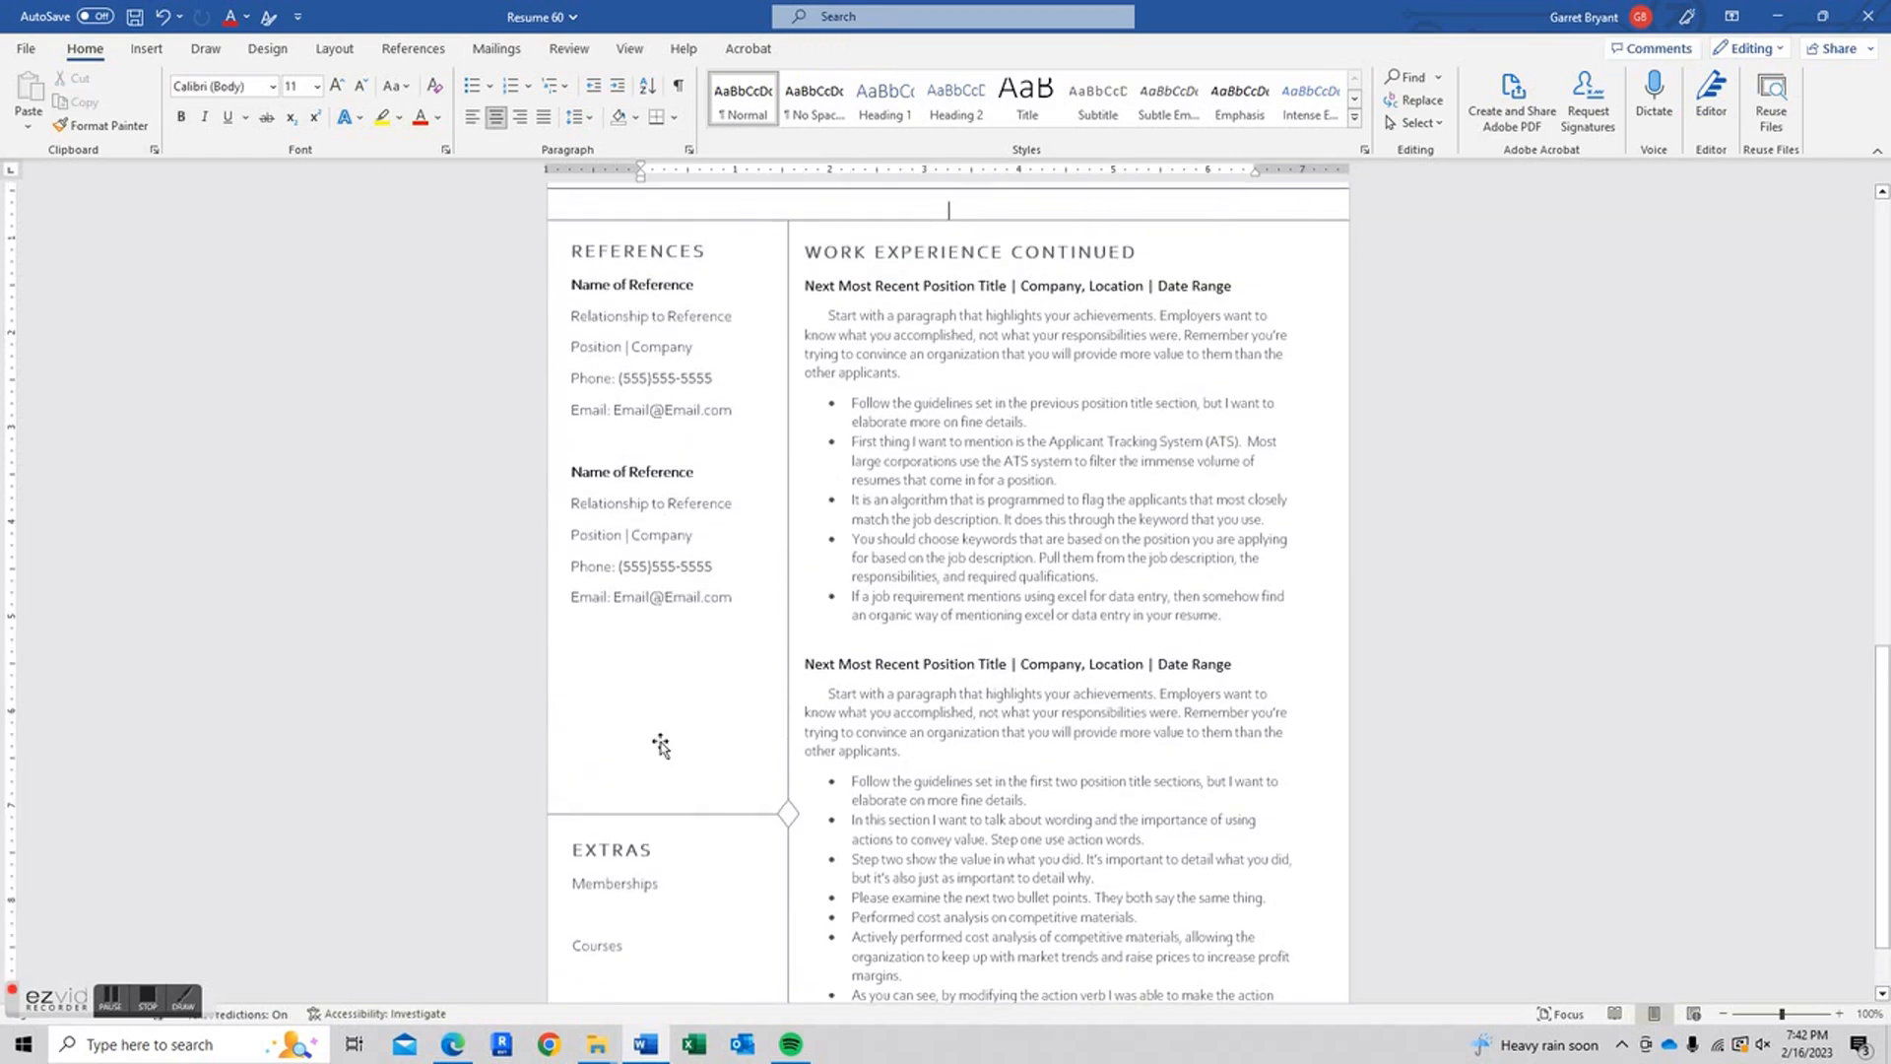
left_click(660, 815)
left_click_drag(667, 813, 691, 625)
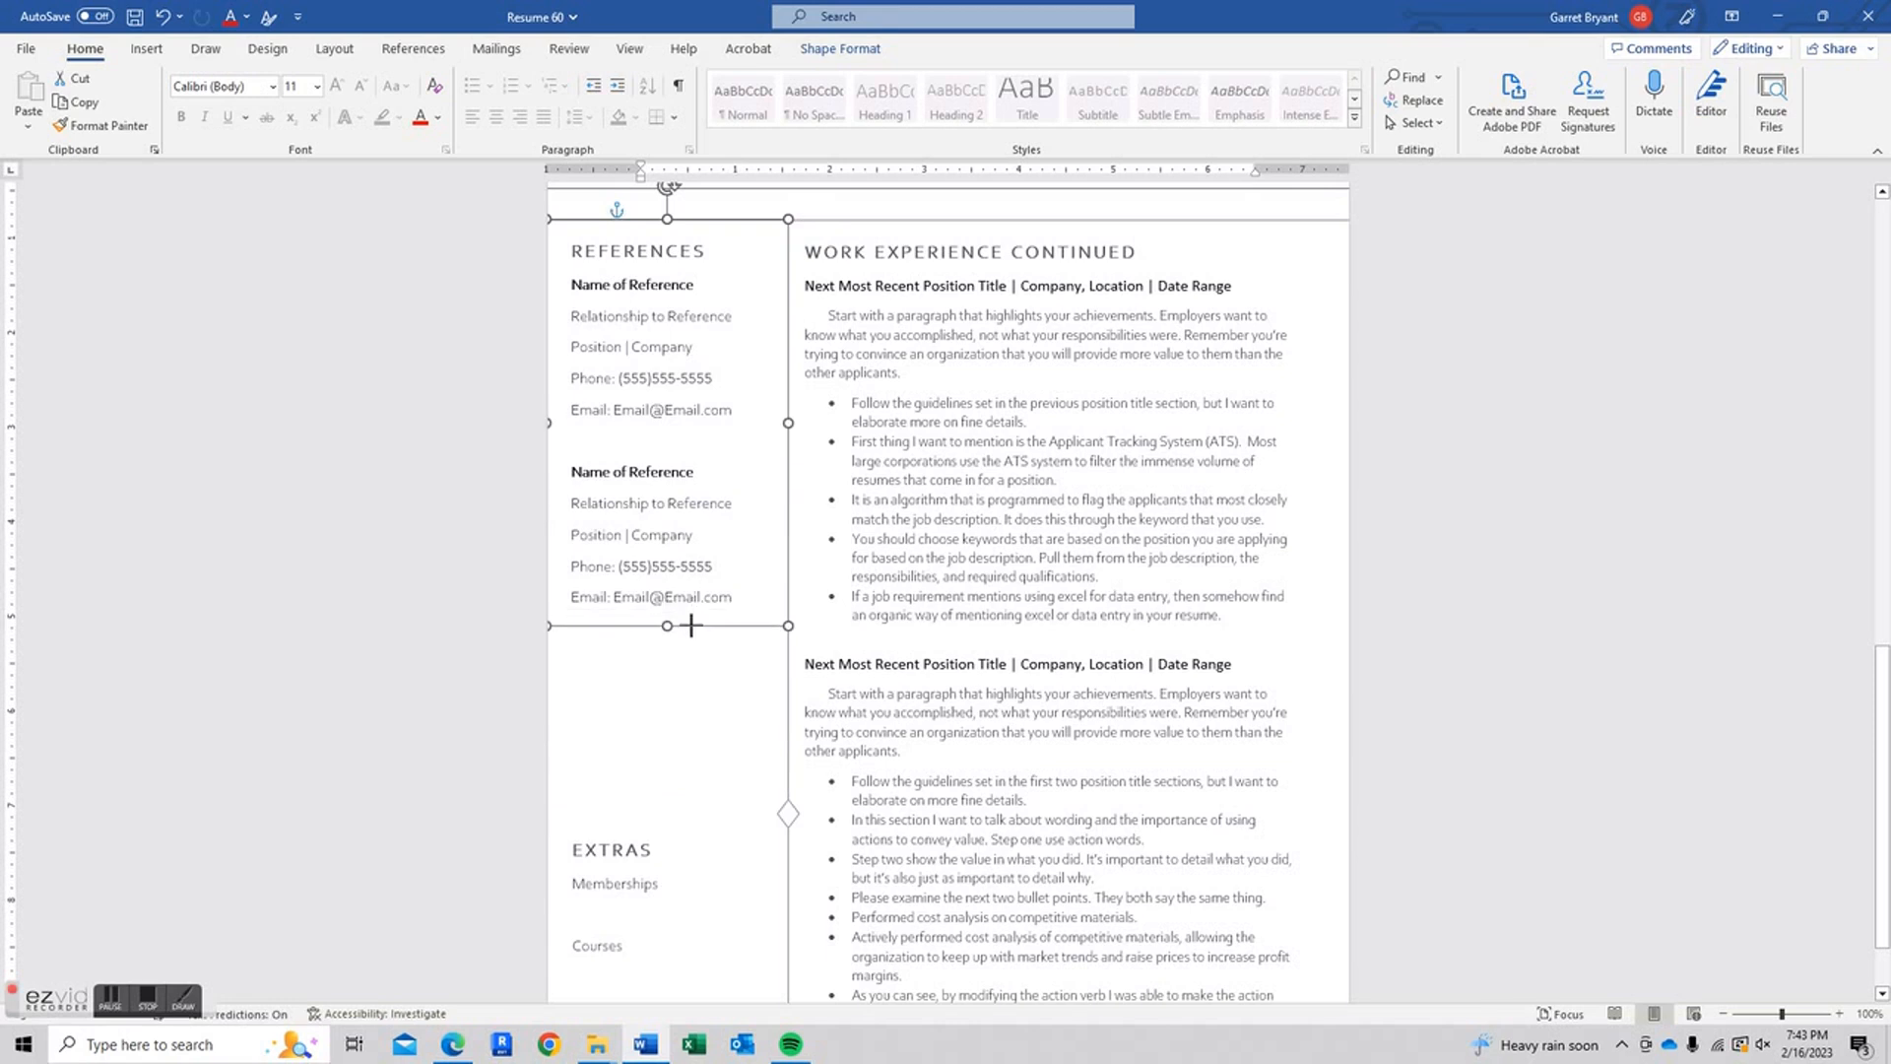
key("Escape")
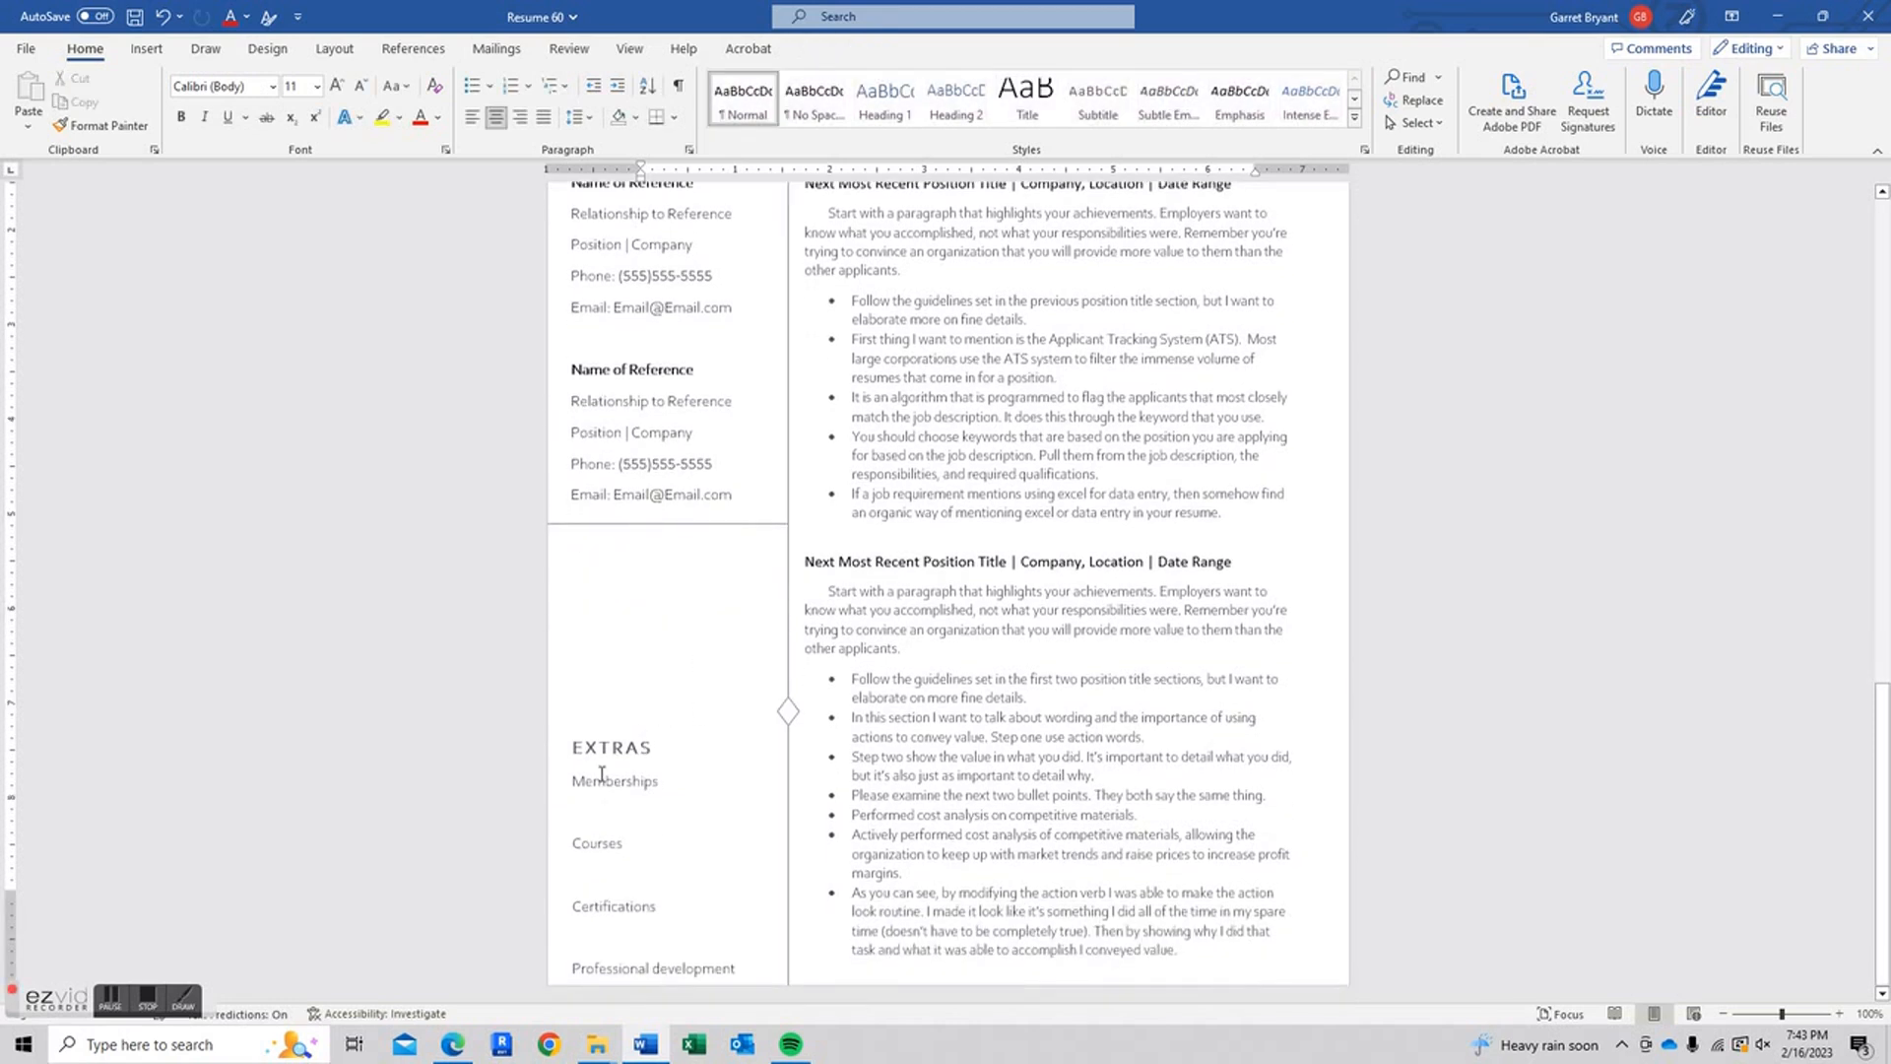
Move the Extras text box up so its heading sits directly below the References border line
left_click(601, 774)
left_click_drag(680, 722, 679, 520)
left_click(686, 643)
Add two more entries reading "Extra" below Professional development in the Extras list, keeping the list's spacing
left_click(754, 769)
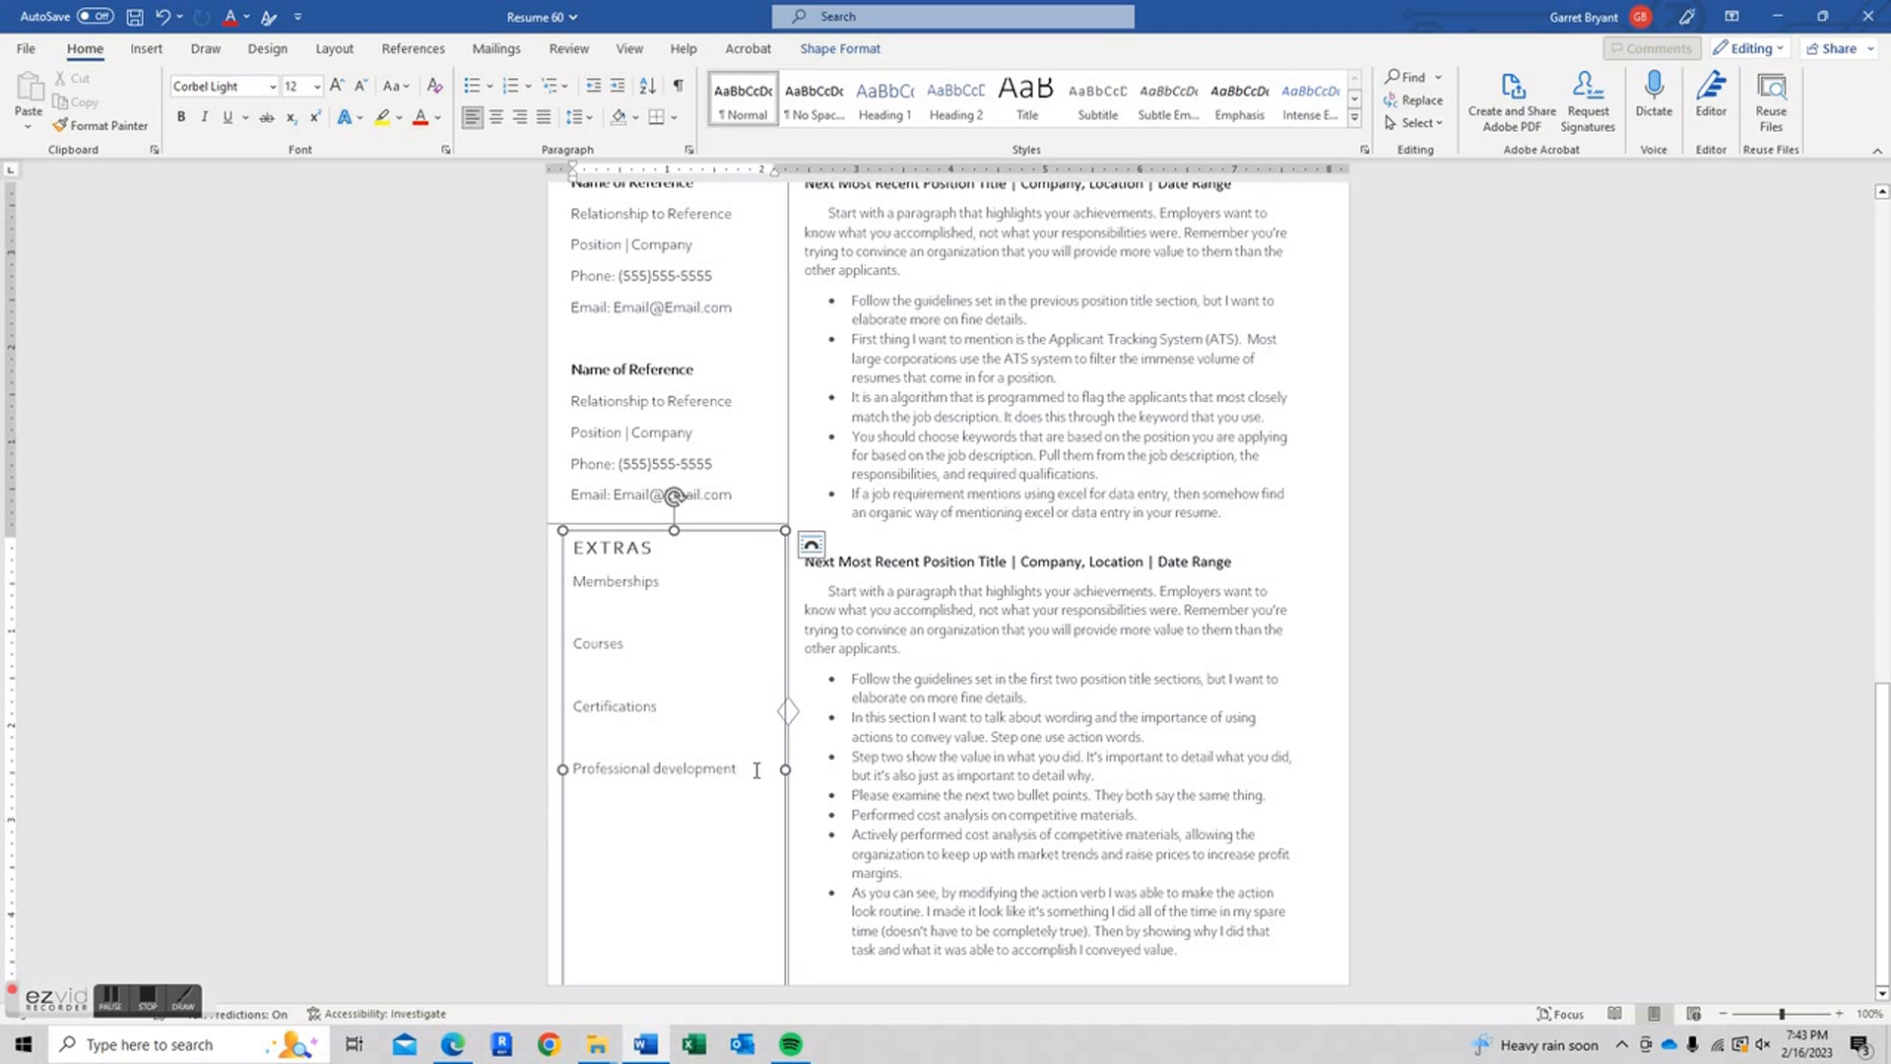
key("Return")
type("Extra")
key("Return")
type("Extra")
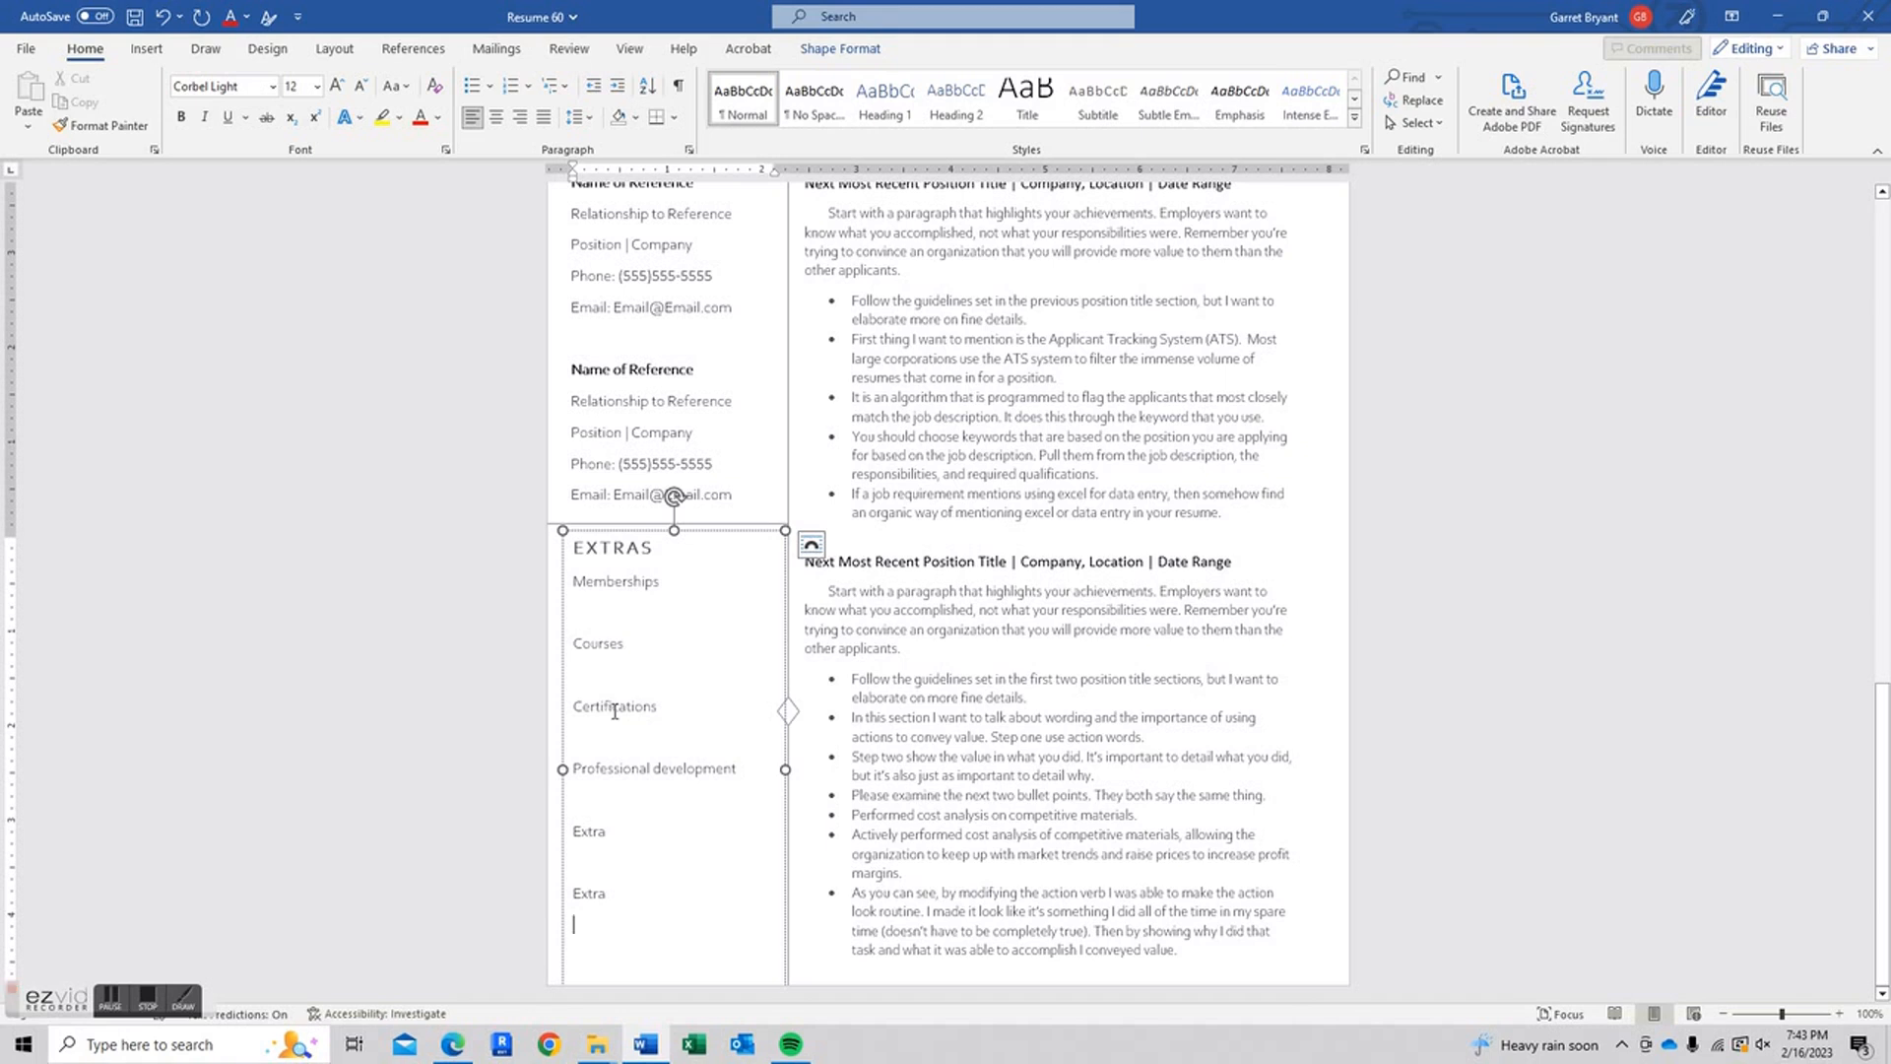
left_click(1541, 604)
scroll(875, 688, "down", 2)
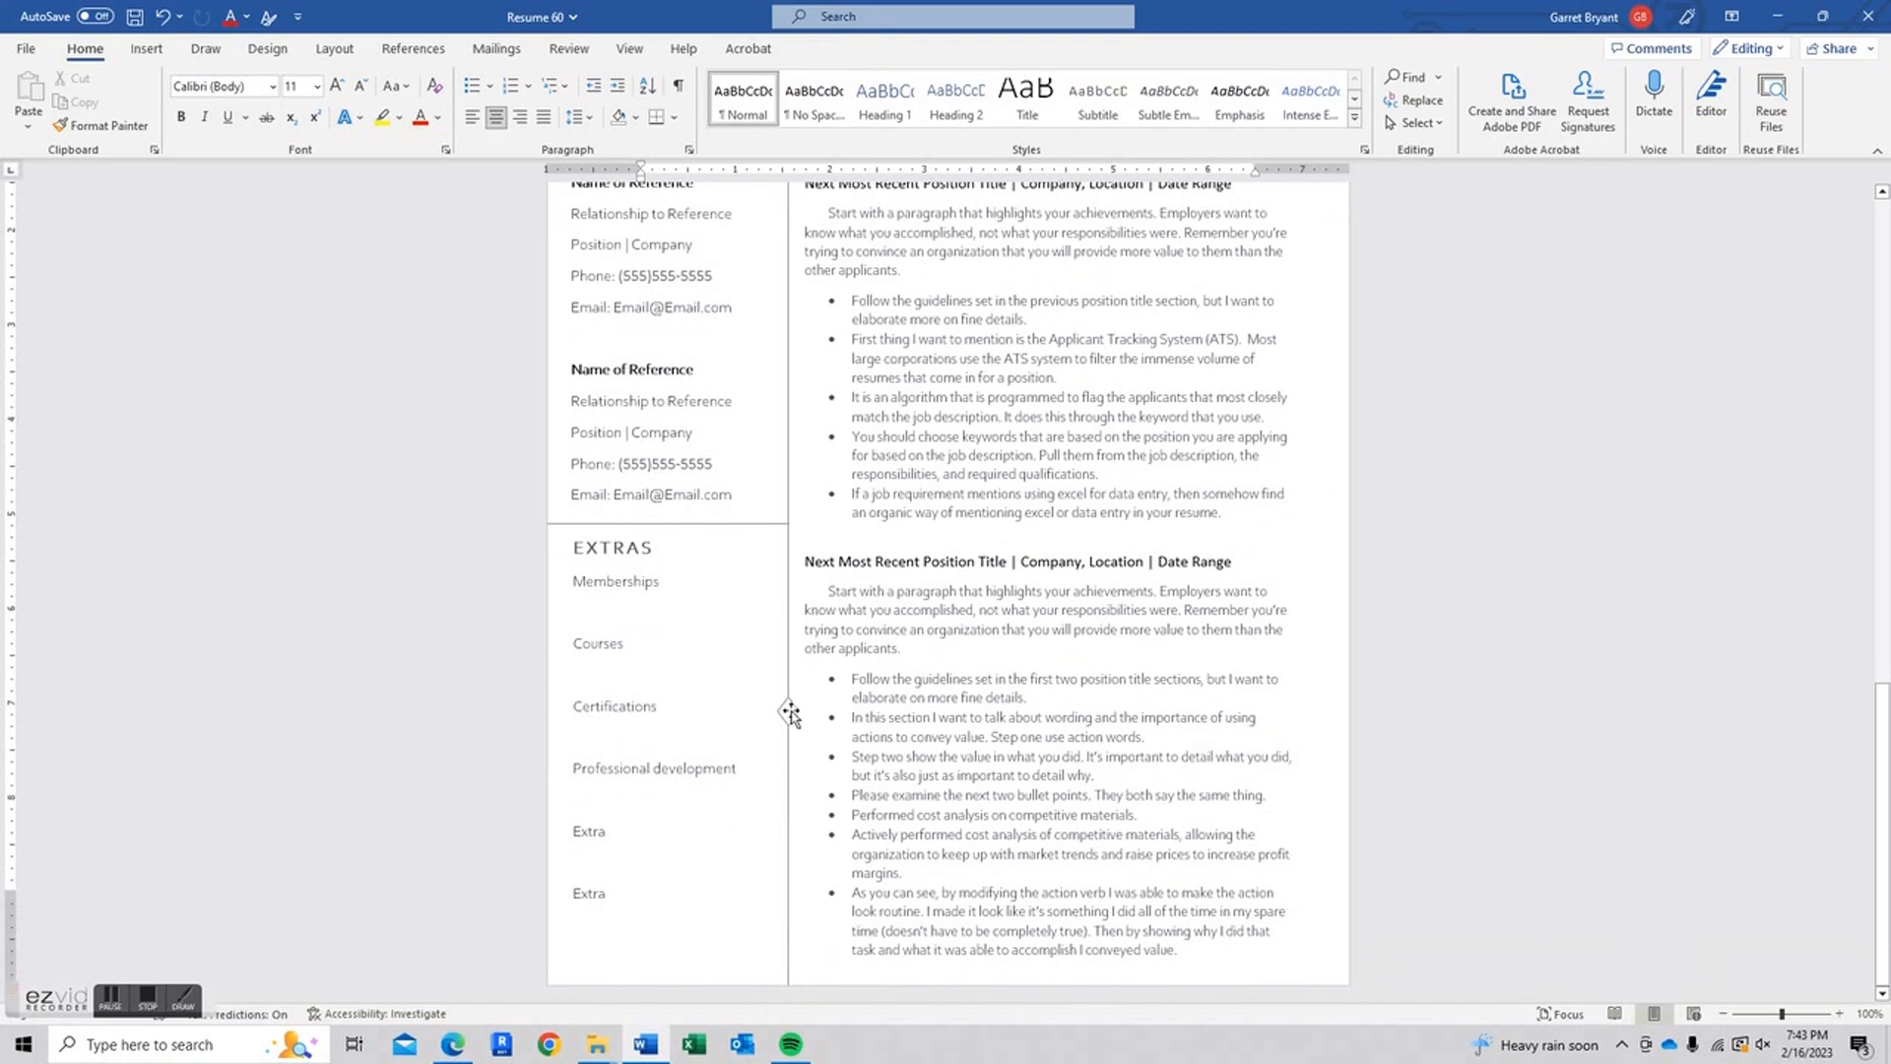
Move the diamond shape up to the junction of the References border's lower edge and the vertical divider, and fine-tune its alignment
left_click_drag(788, 714, 788, 581)
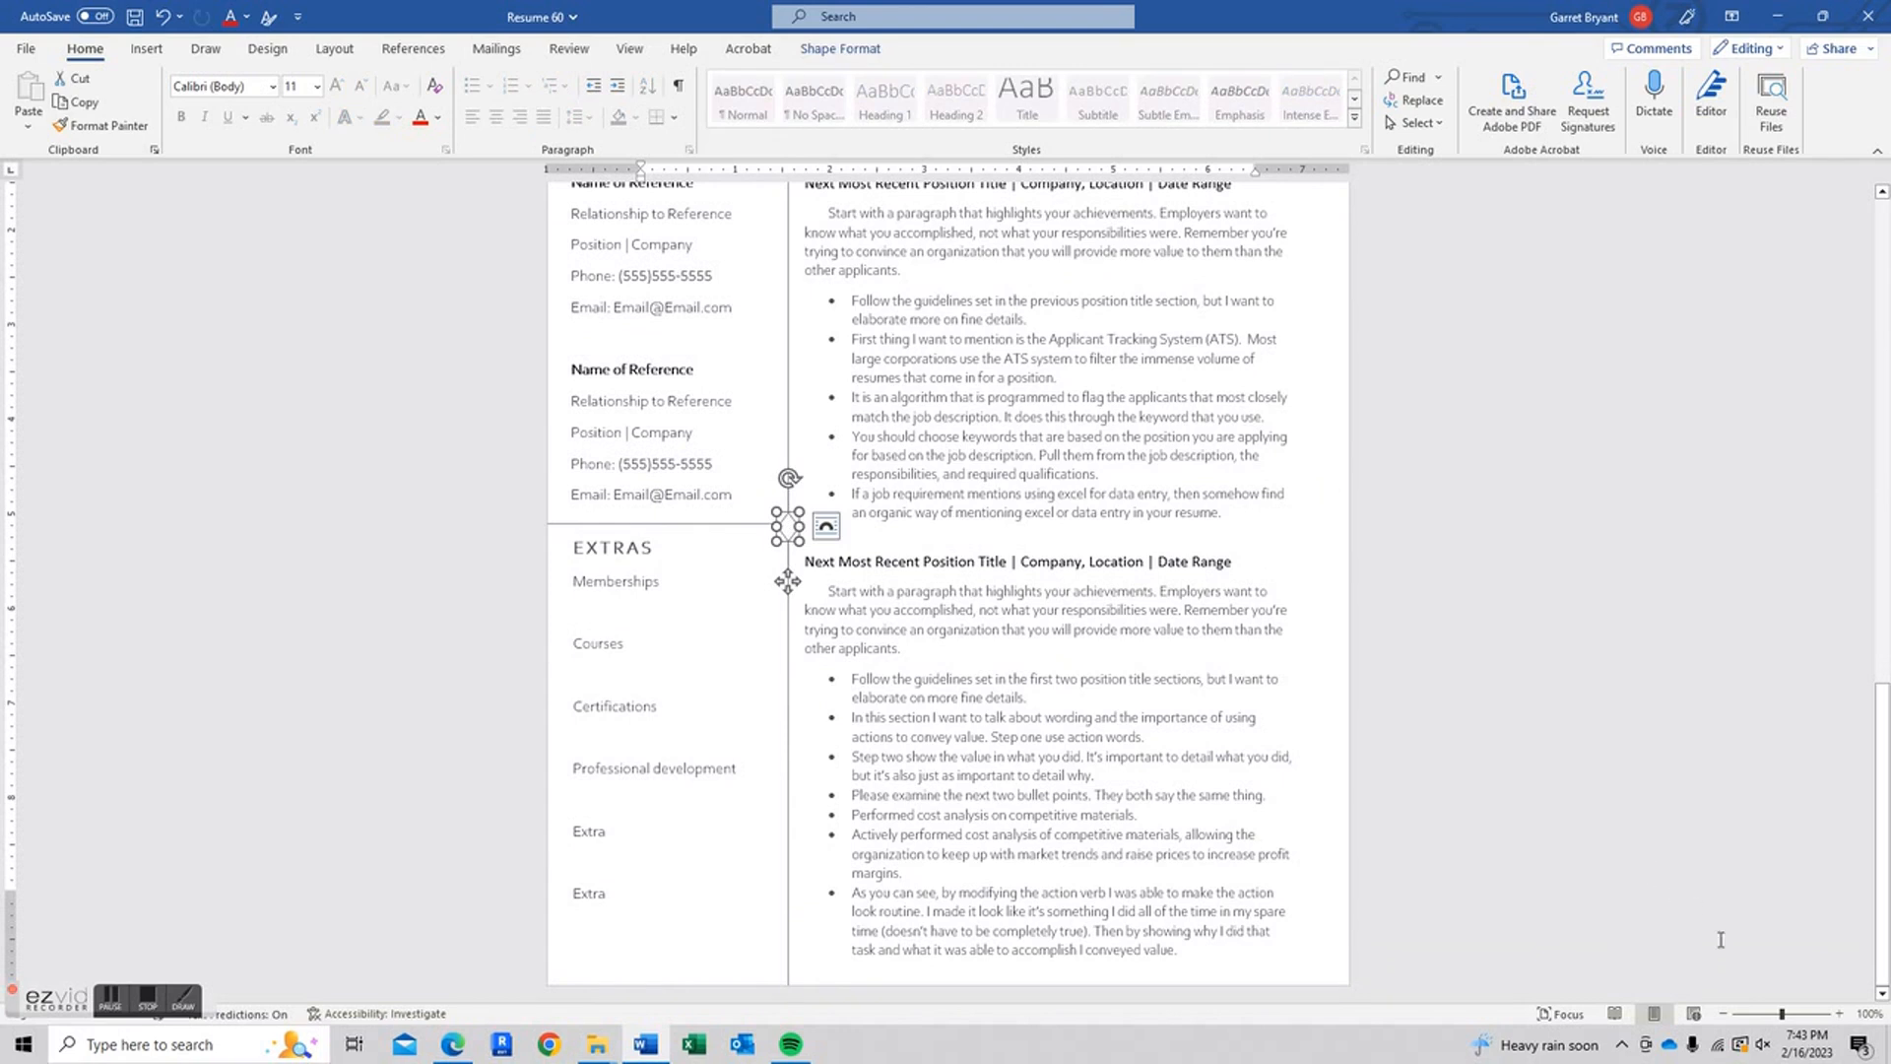
left_click(1837, 1014)
left_click_drag(1820, 1014, 1808, 1013)
mouse_move(842, 588)
left_mouse_down()
mouse_move(848, 547)
mouse_move(841, 571)
left_mouse_up()
left_click(752, 726)
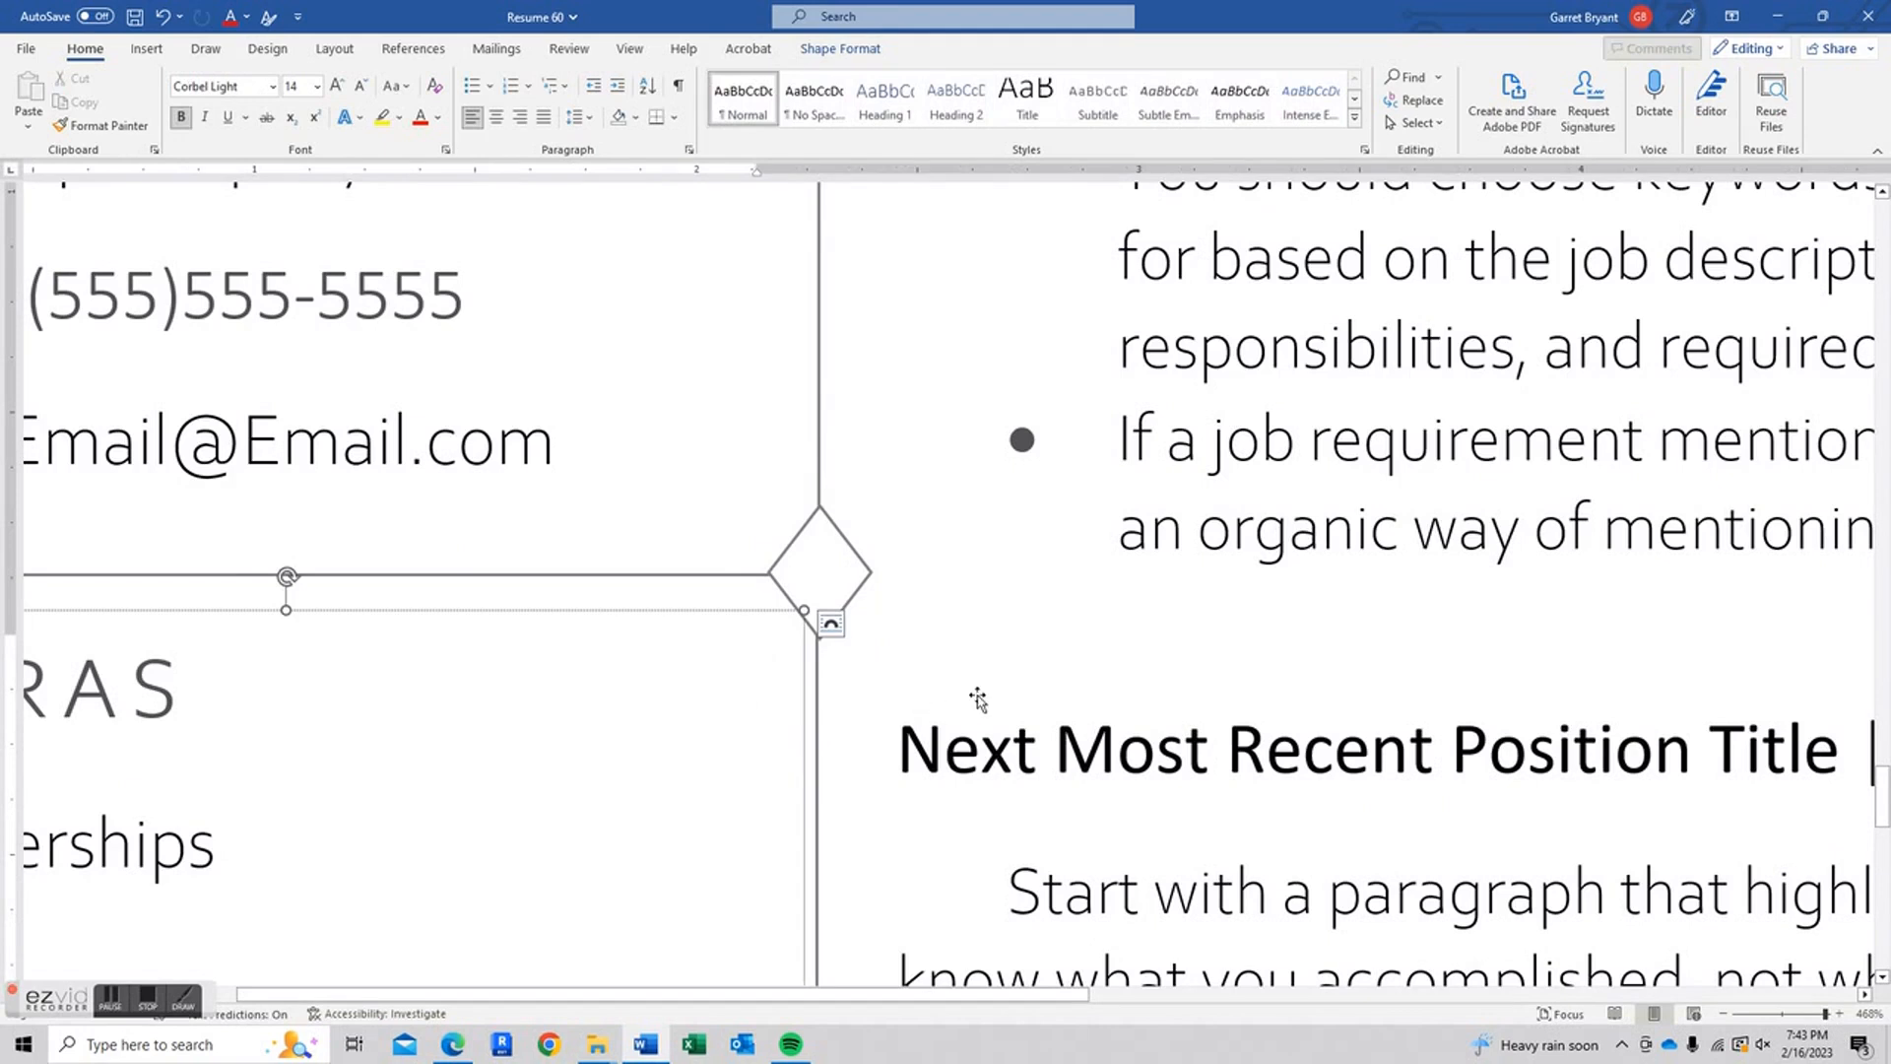
left_click(630, 428)
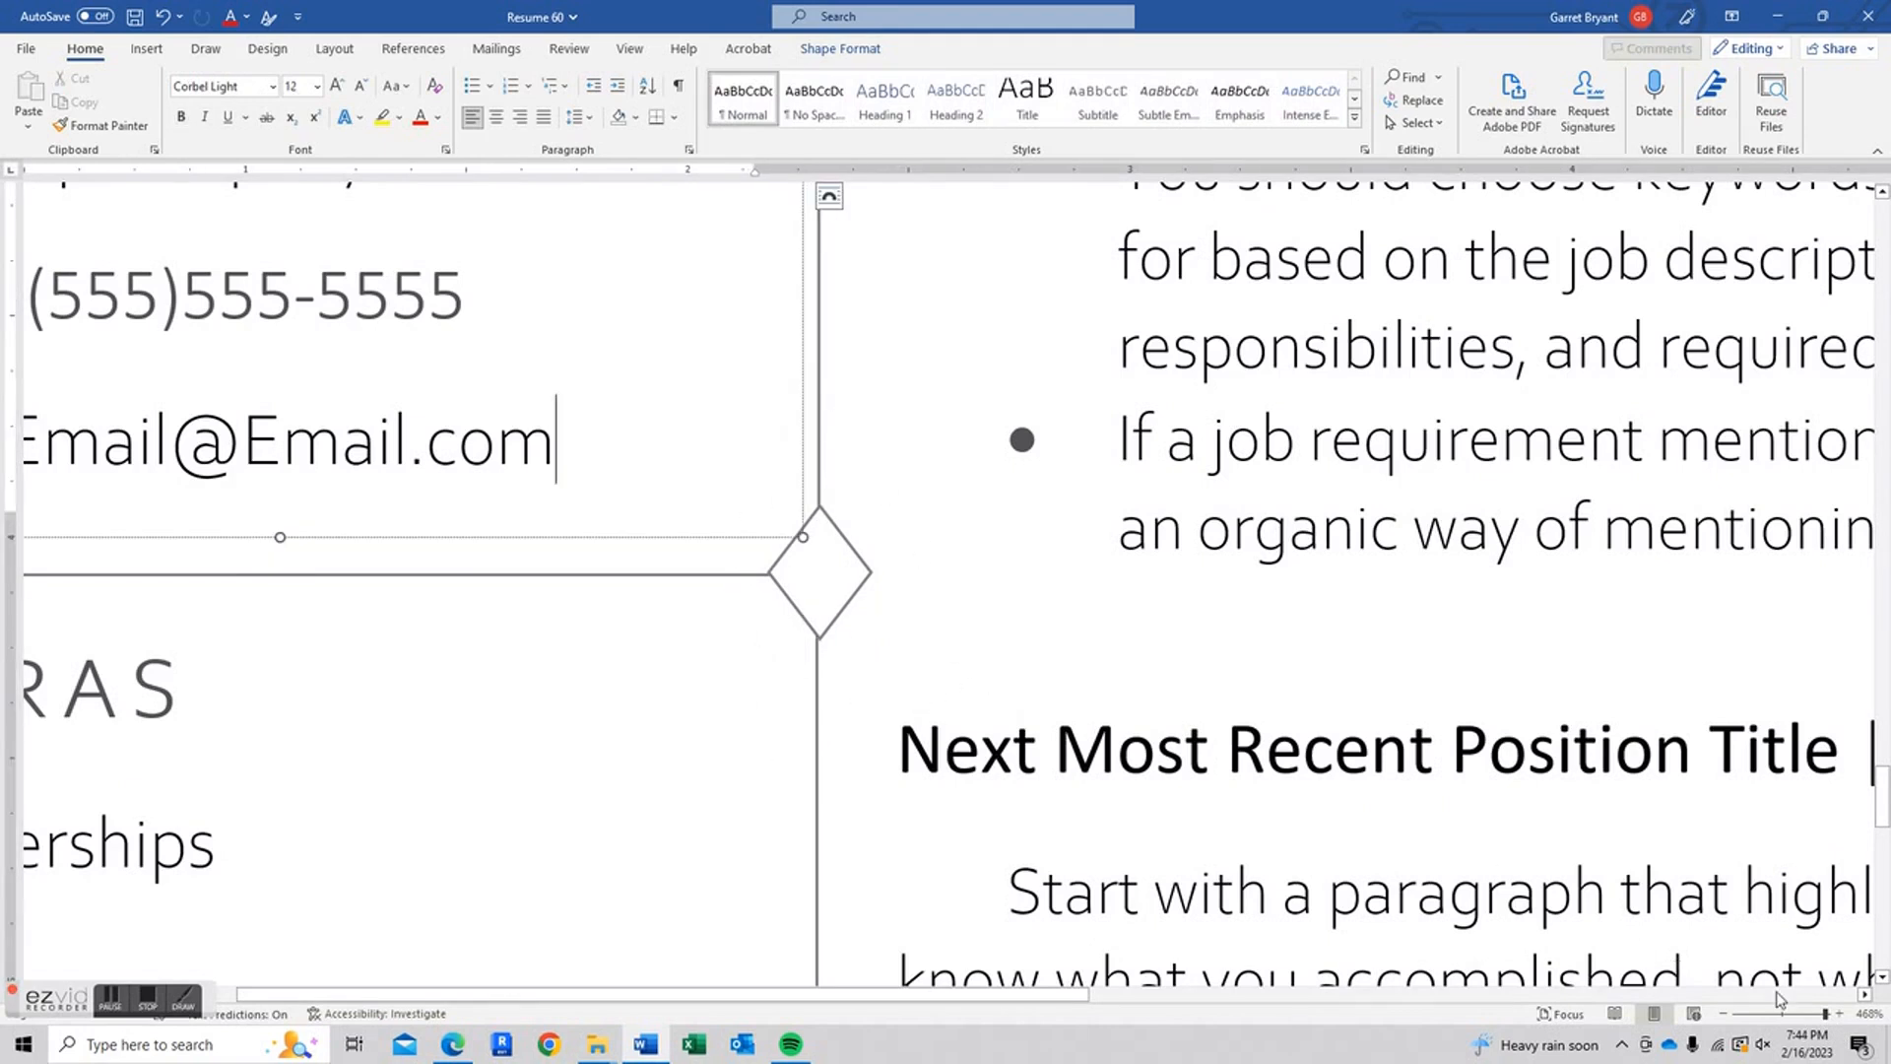
left_click(1868, 1014)
left_click(844, 488)
left_click(963, 572)
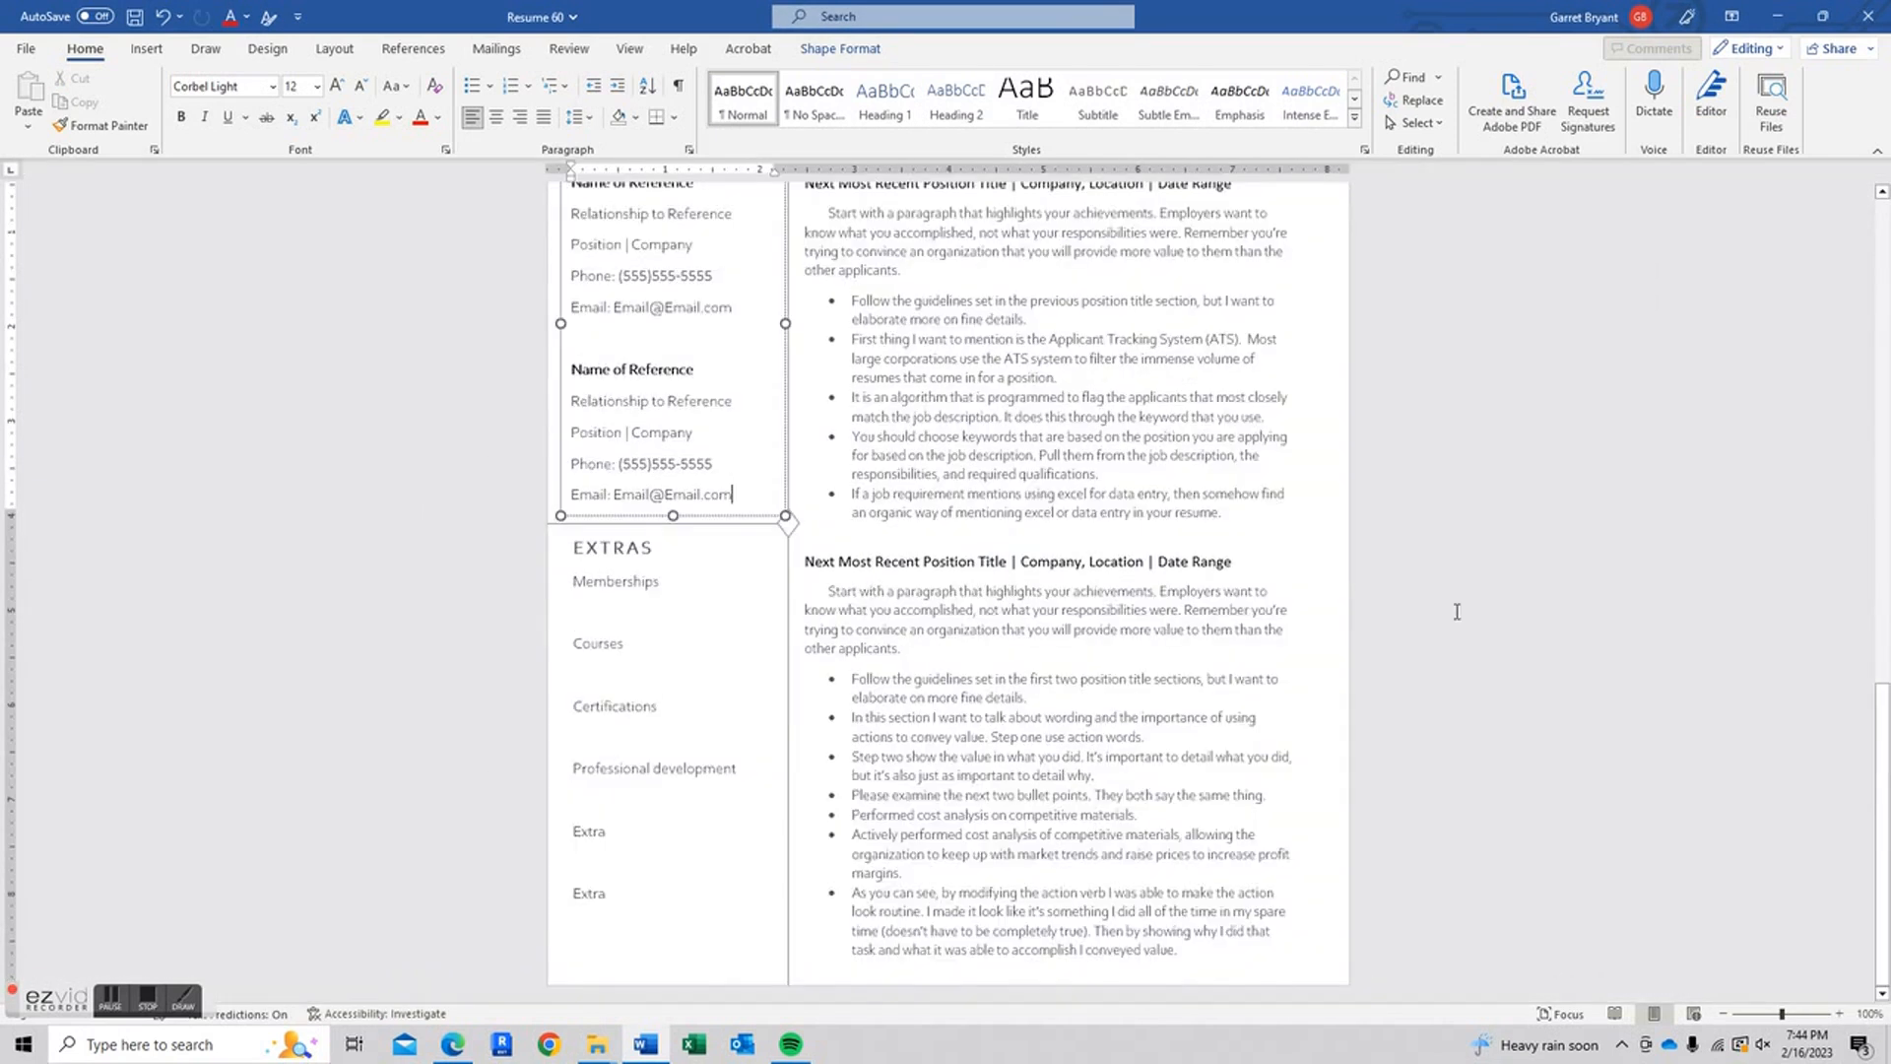